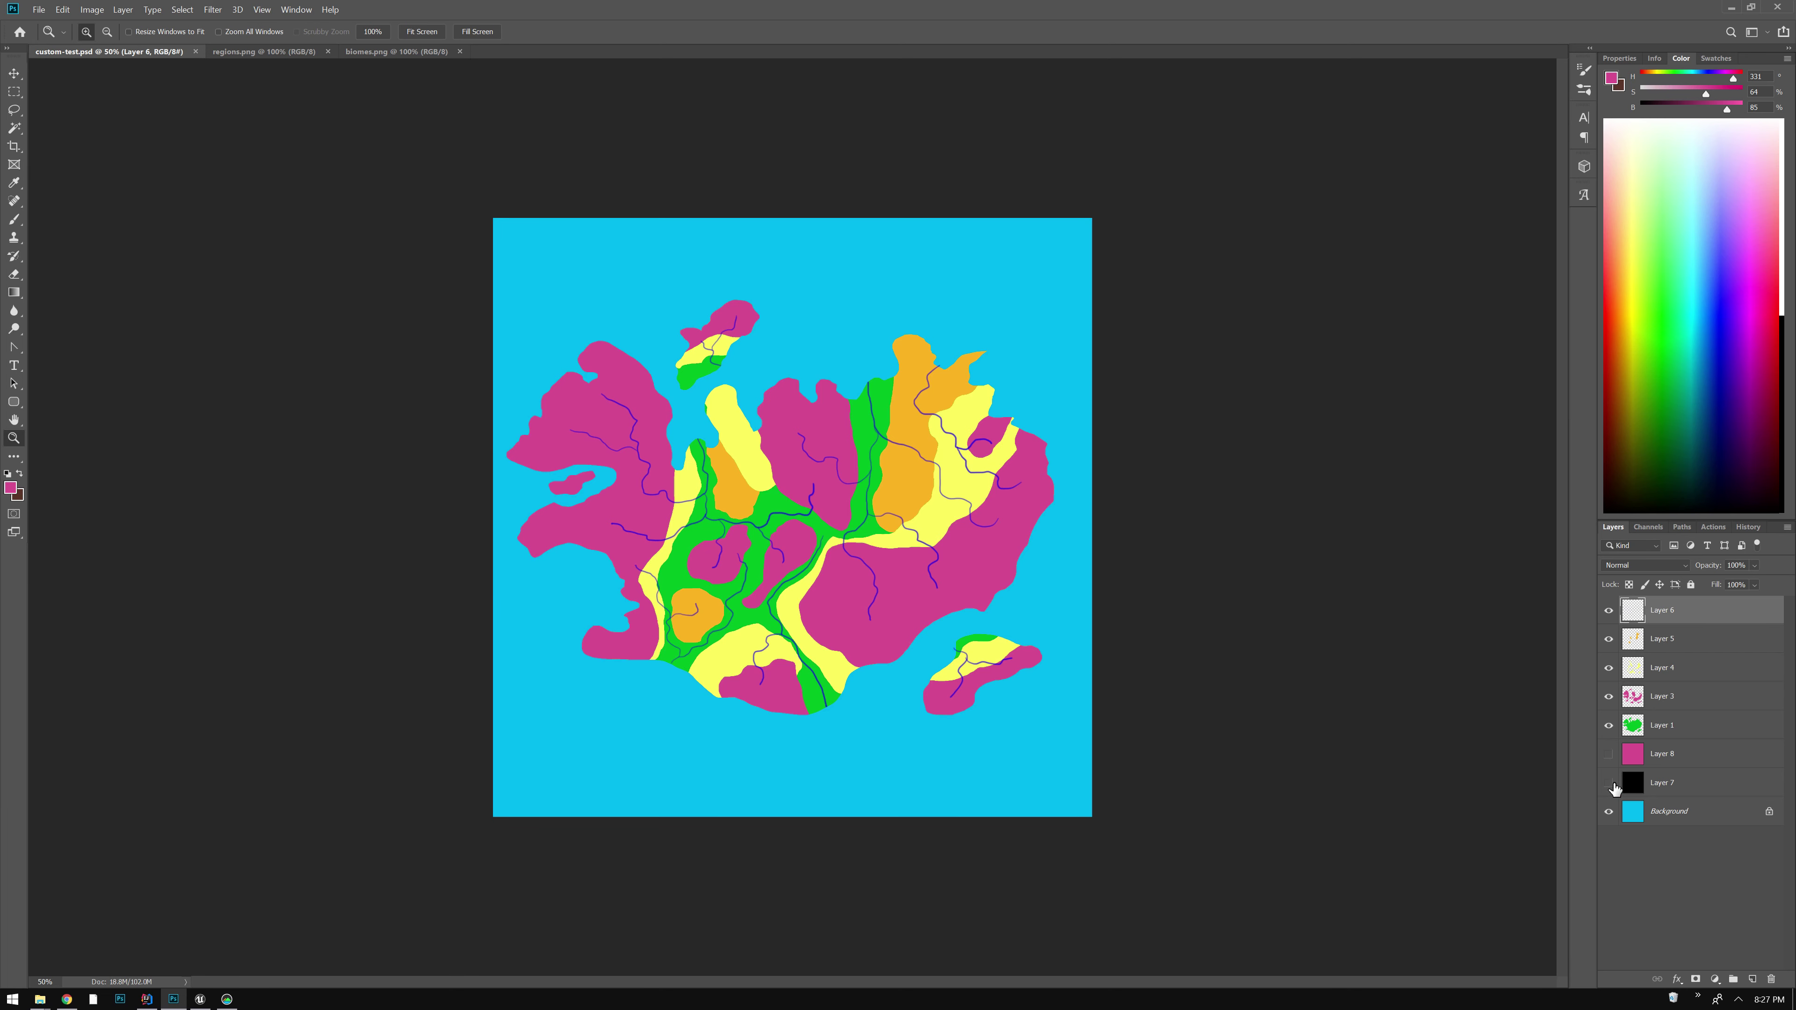
# Toggle Layer 7, Layer 8, the river lines and region layers to inspect the custom-test.psd map
pyautogui.click(1609, 782)
pyautogui.moveTo(1611, 704); pyautogui.dragTo(1610, 608)
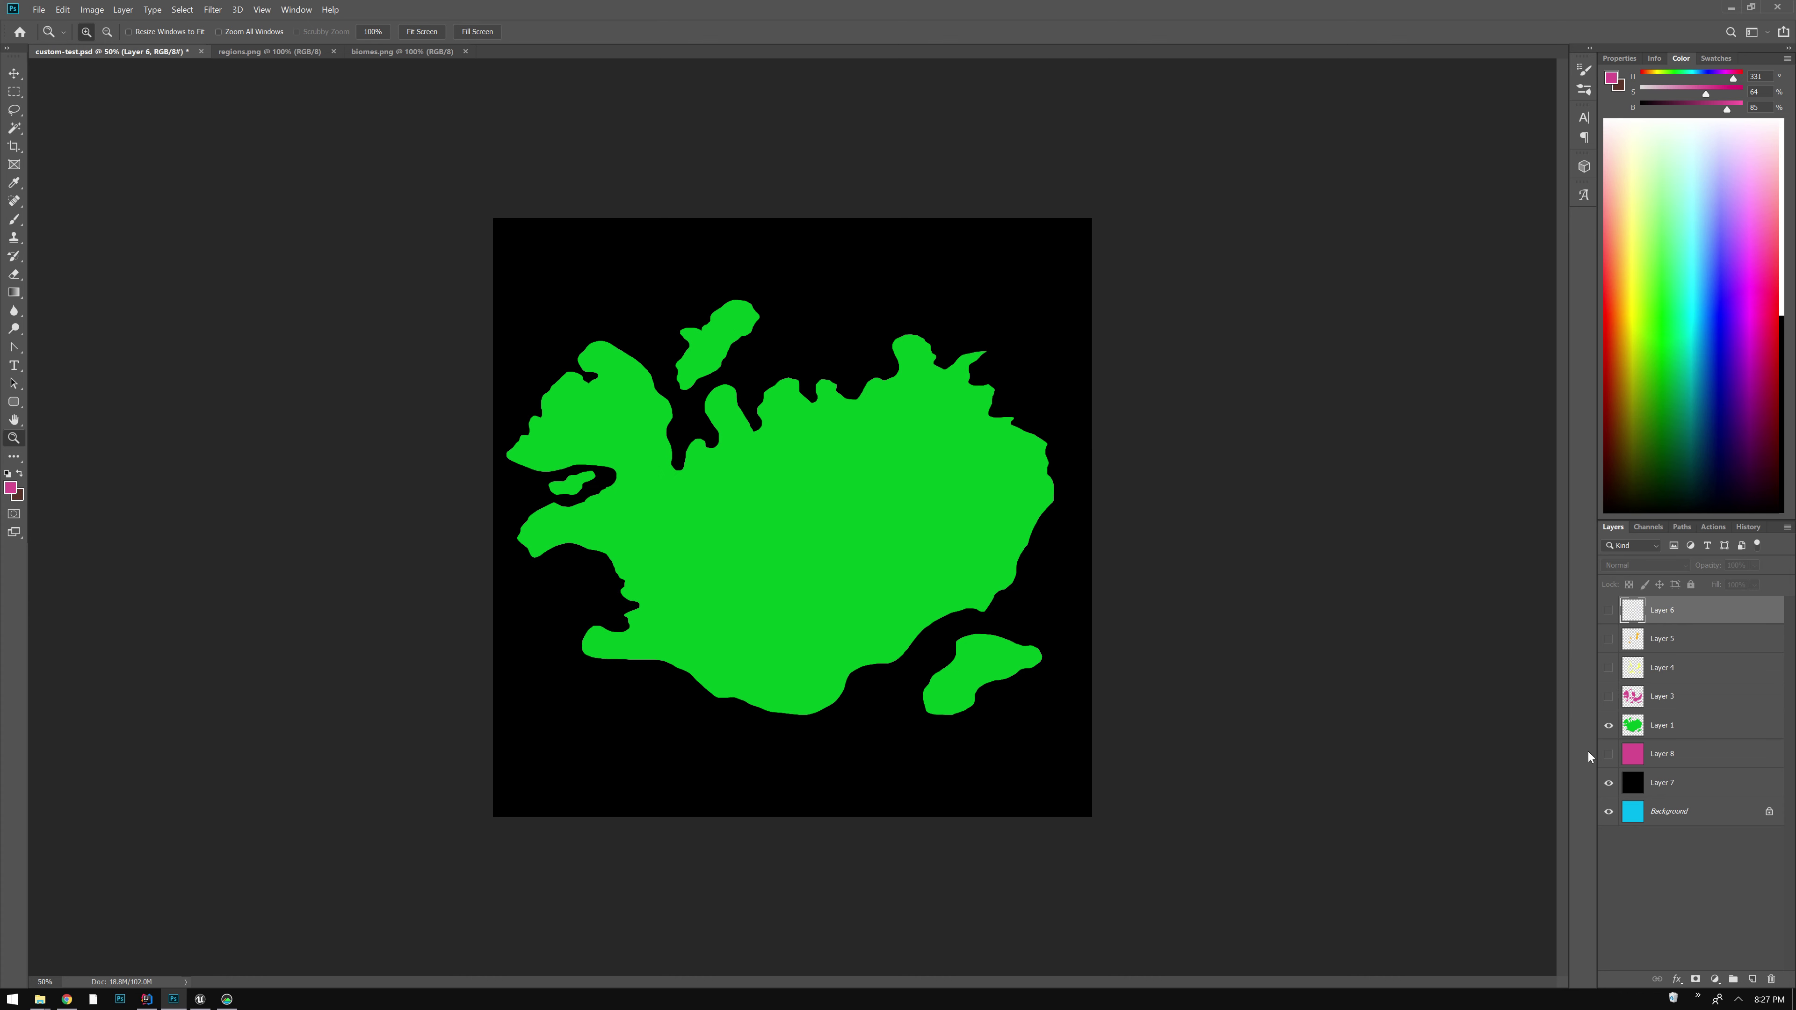
pyautogui.click(1608, 753)
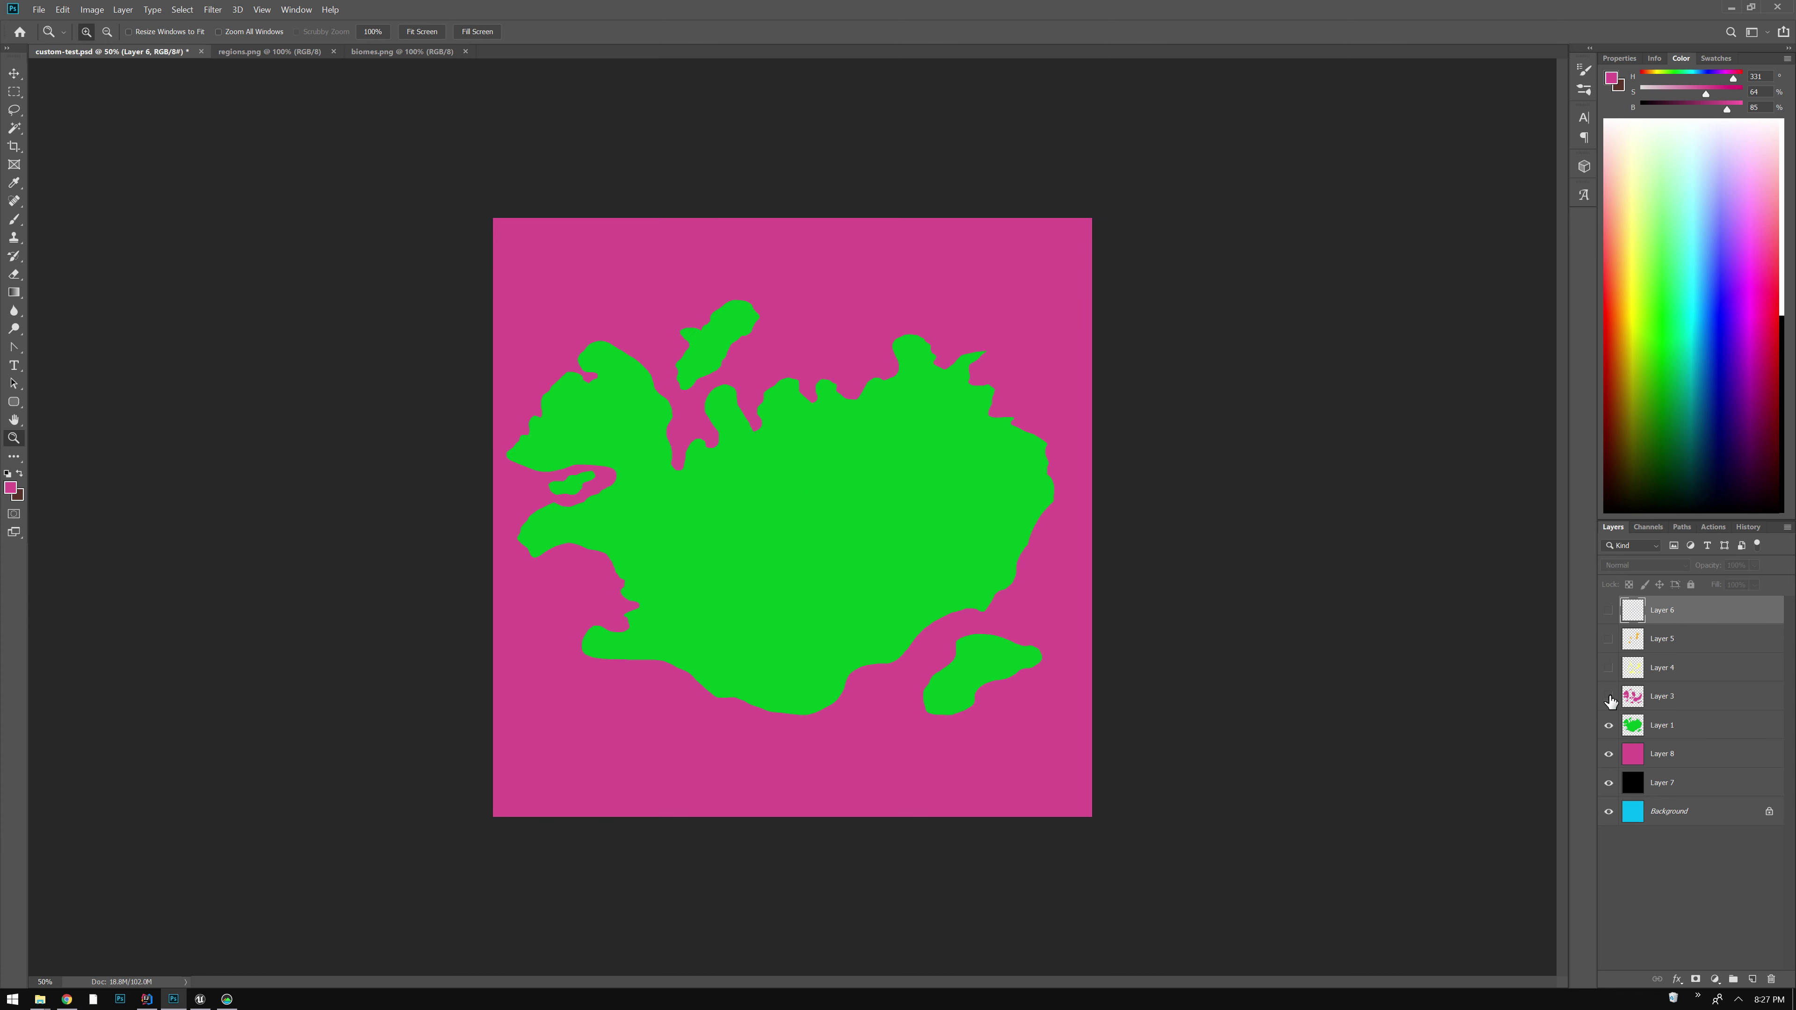
pyautogui.moveTo(1610, 696); pyautogui.dragTo(1609, 639)
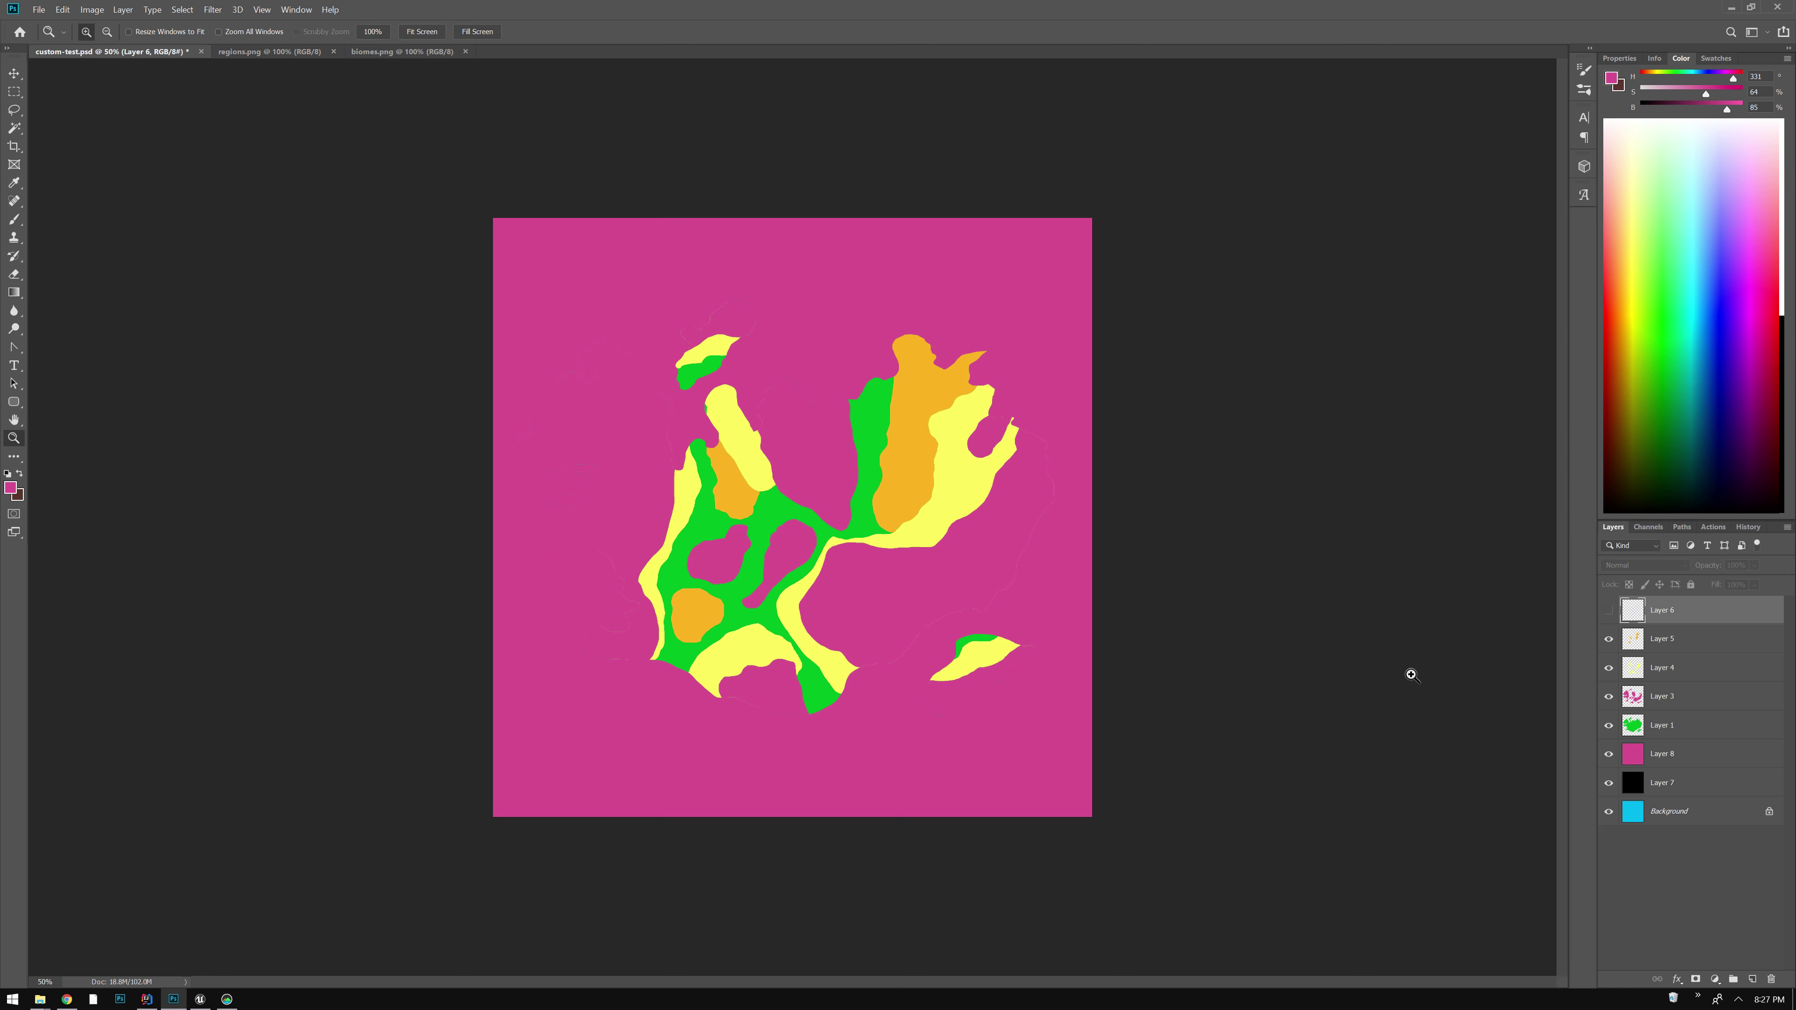
pyautogui.click(1609, 610)
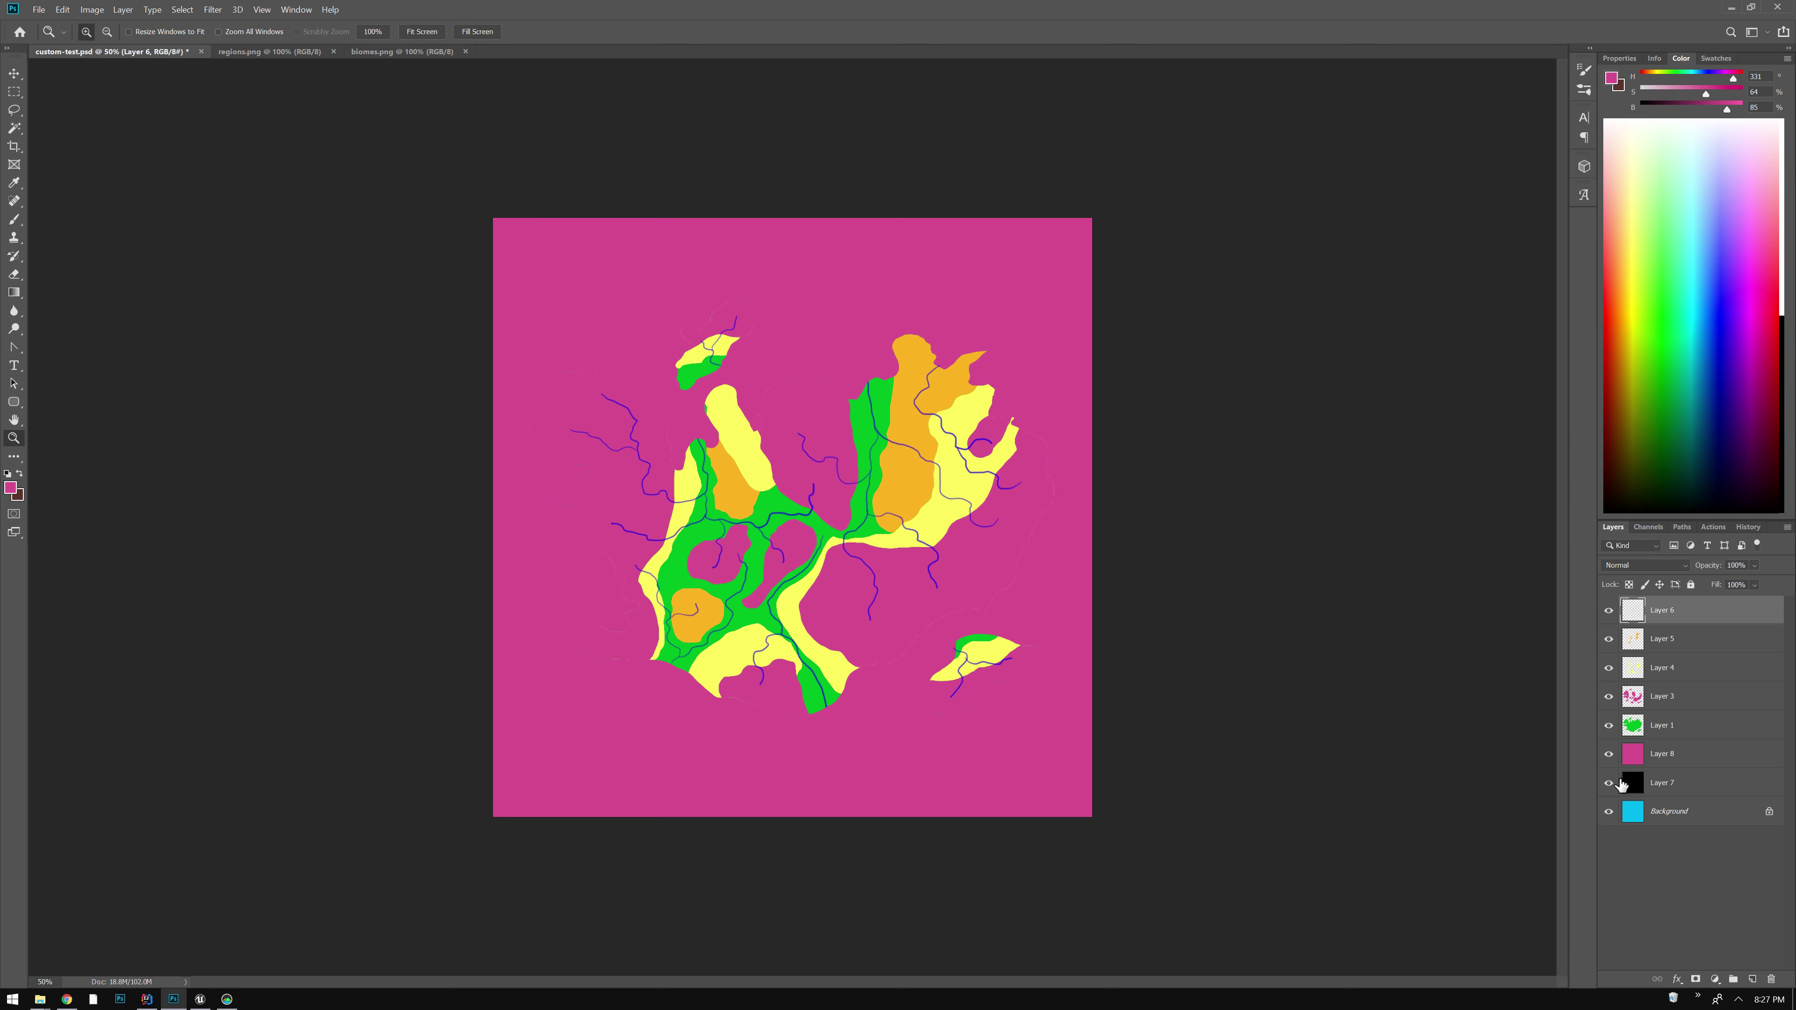
pyautogui.moveTo(1610, 761); pyautogui.dragTo(1610, 783)
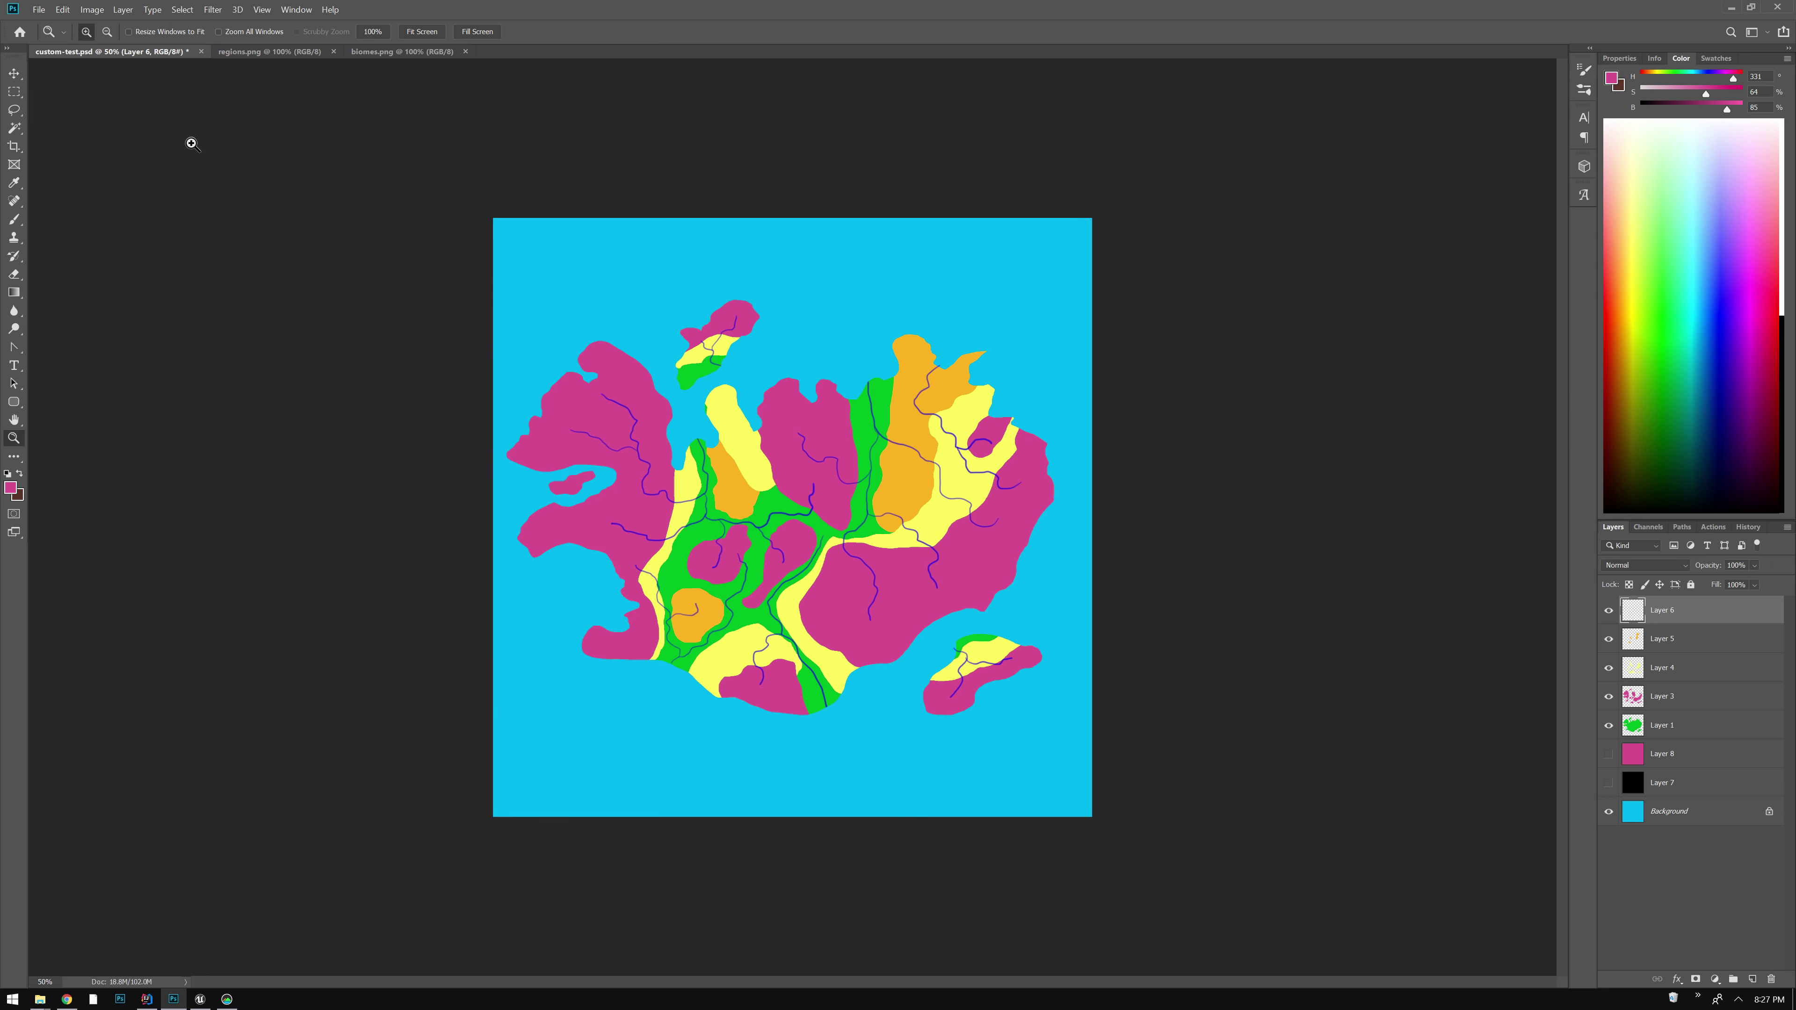
# Compare the regions.png and biomes.png images, return to custom-test.psd, and bring WorldKit forward
pyautogui.click(254, 51)
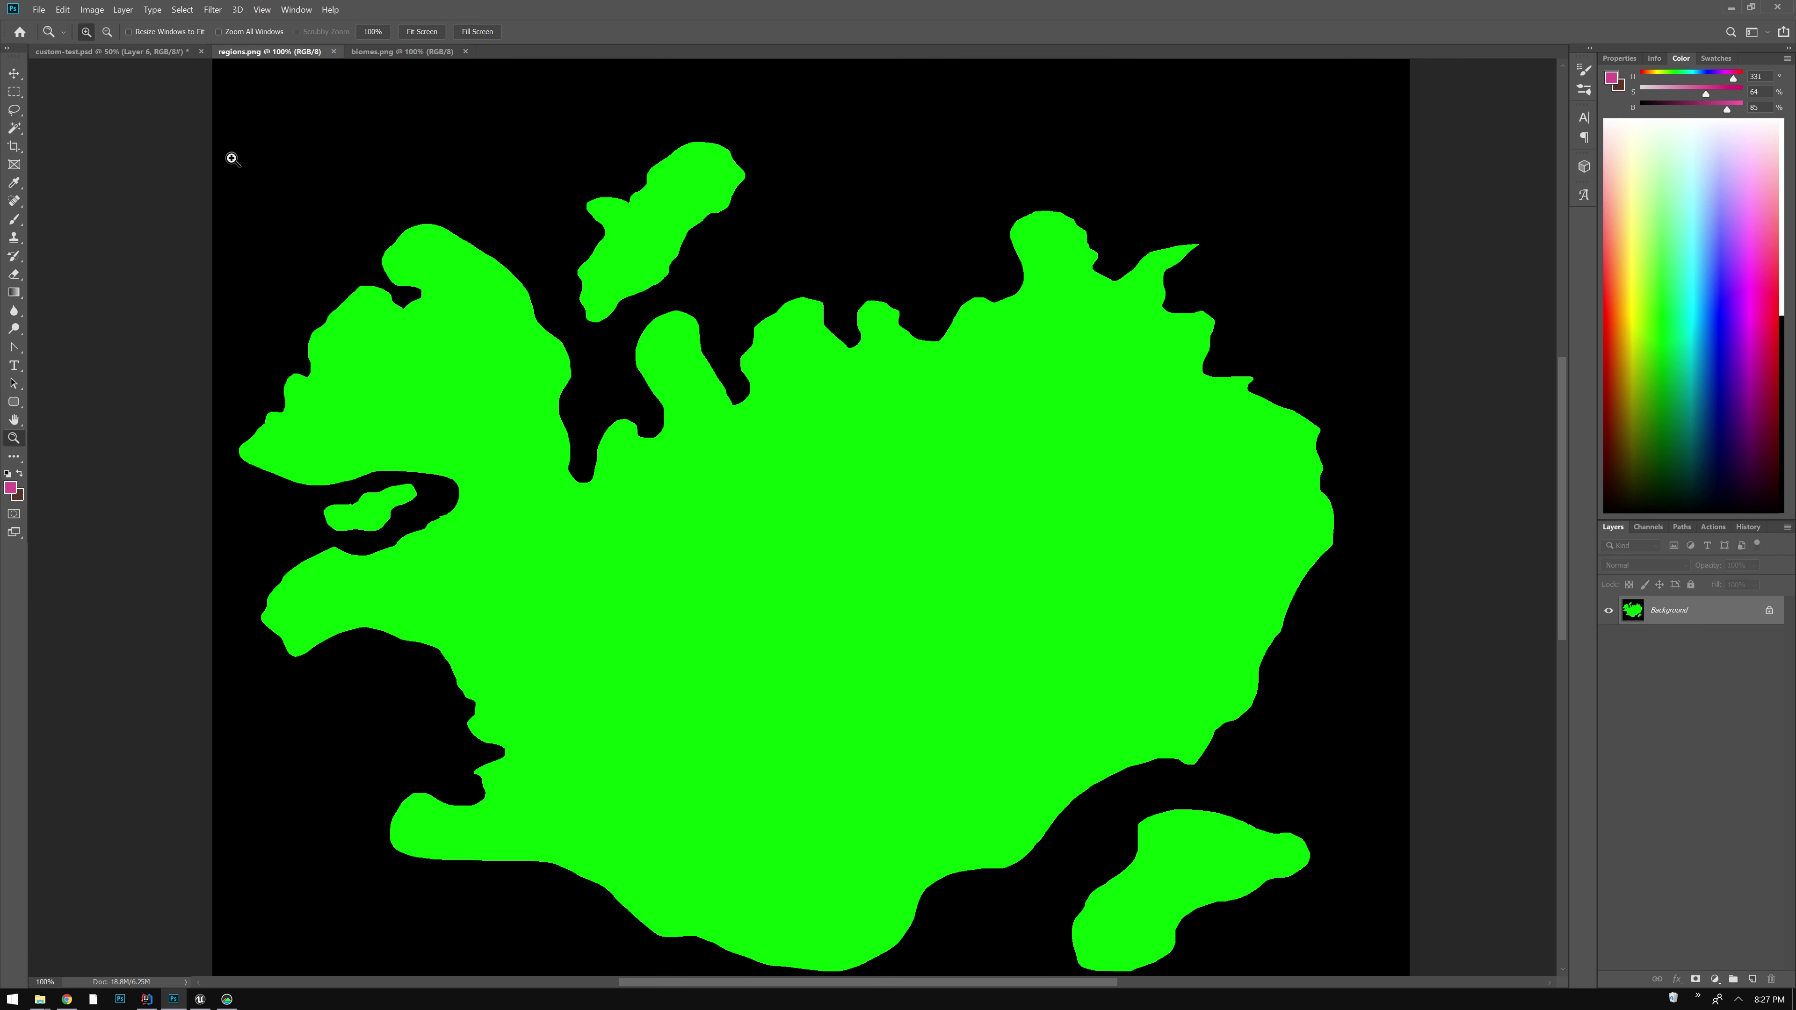
pyautogui.click(392, 50)
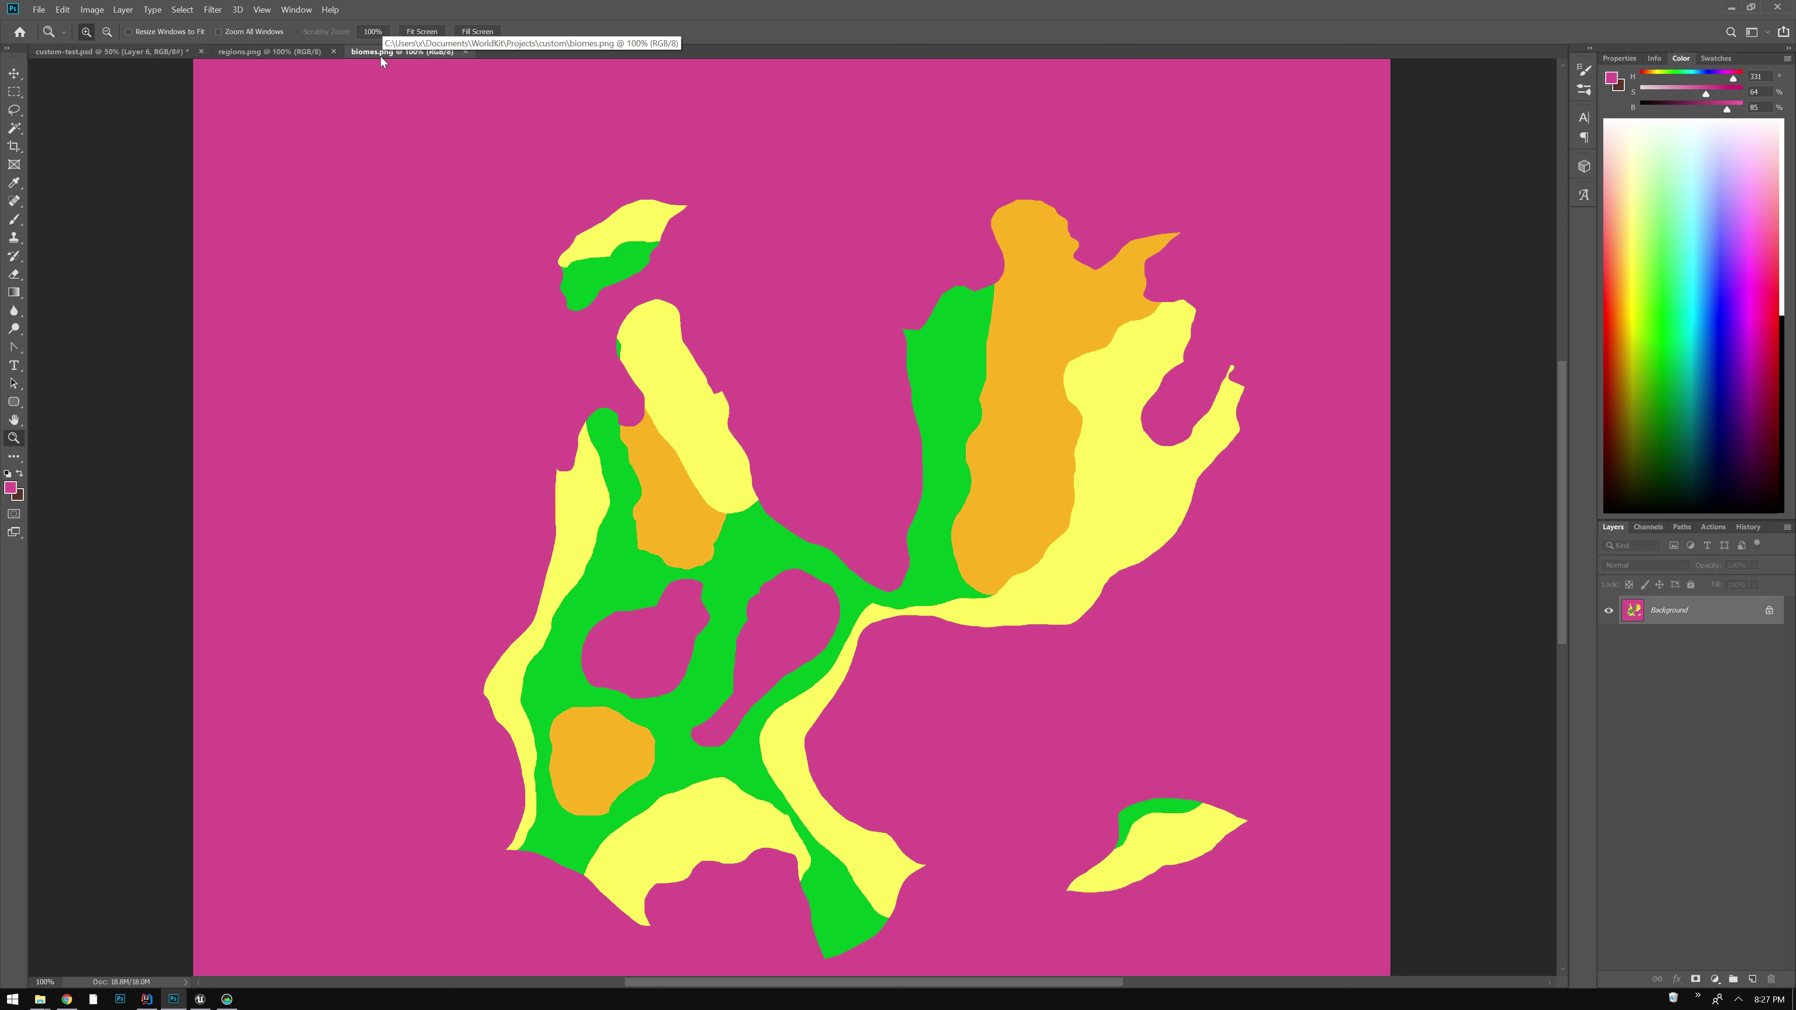
pyautogui.click(289, 51)
pyautogui.click(131, 51)
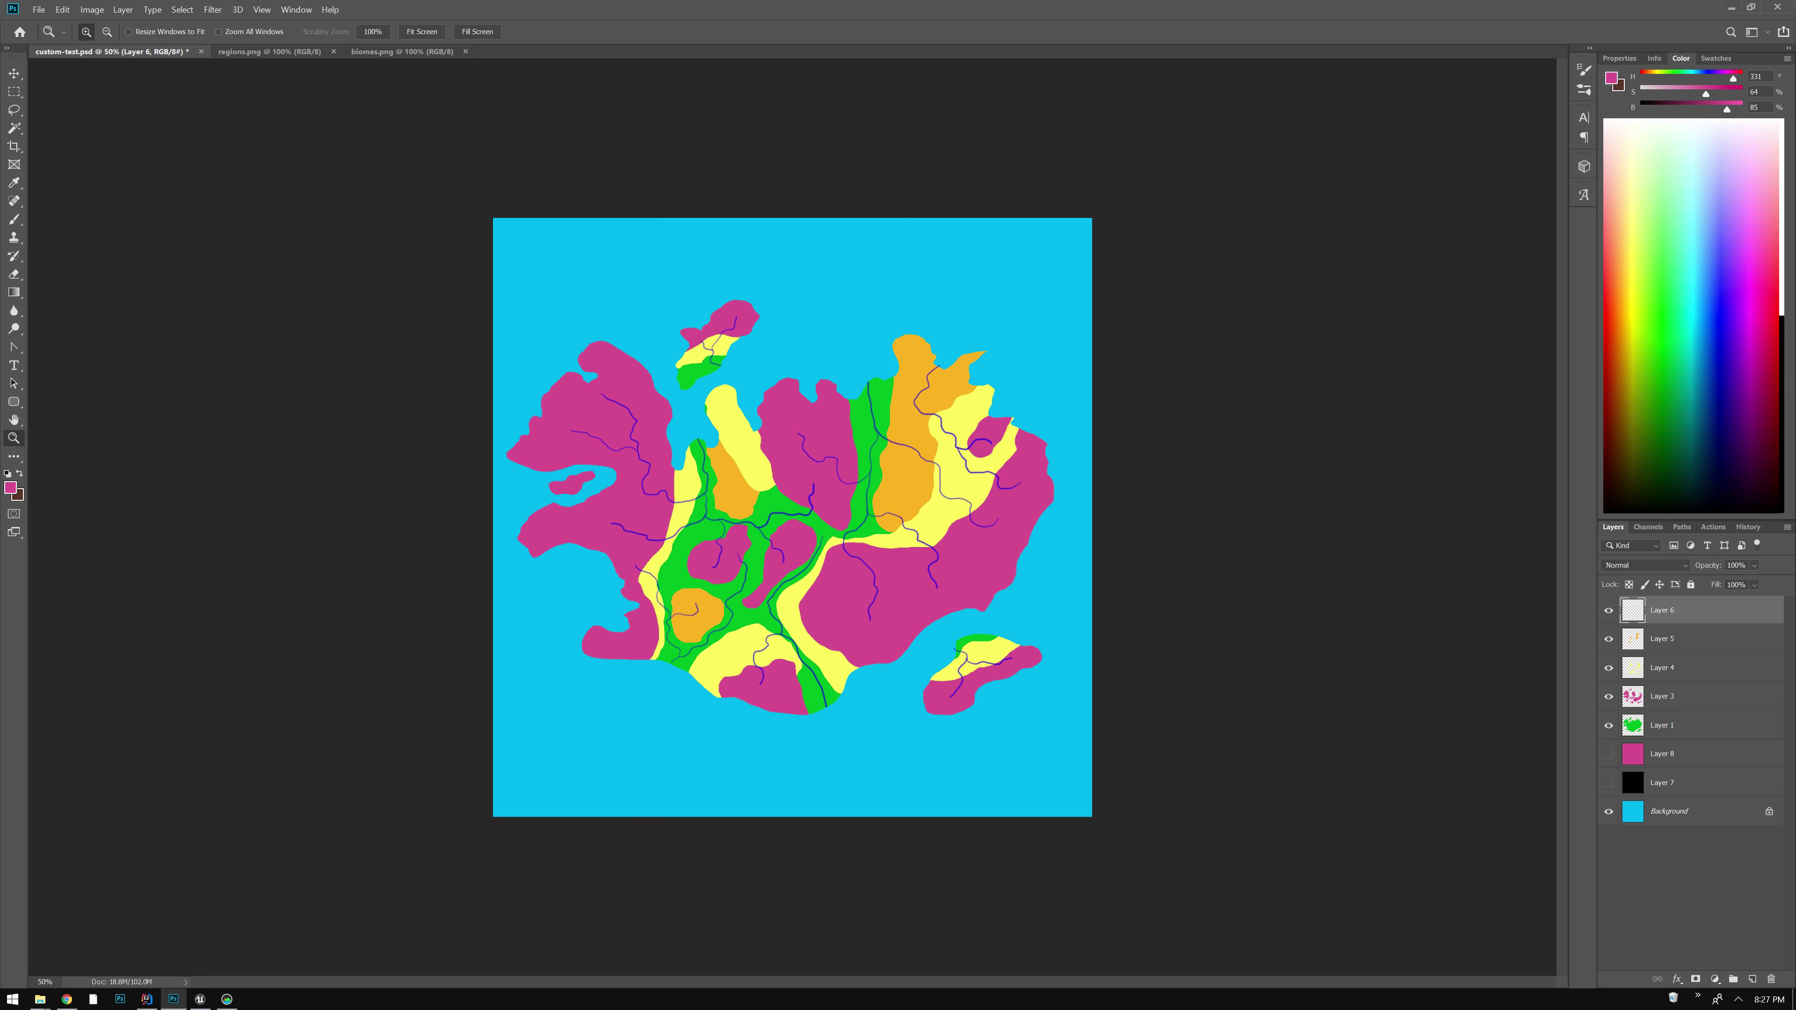
pyautogui.click(228, 1000)
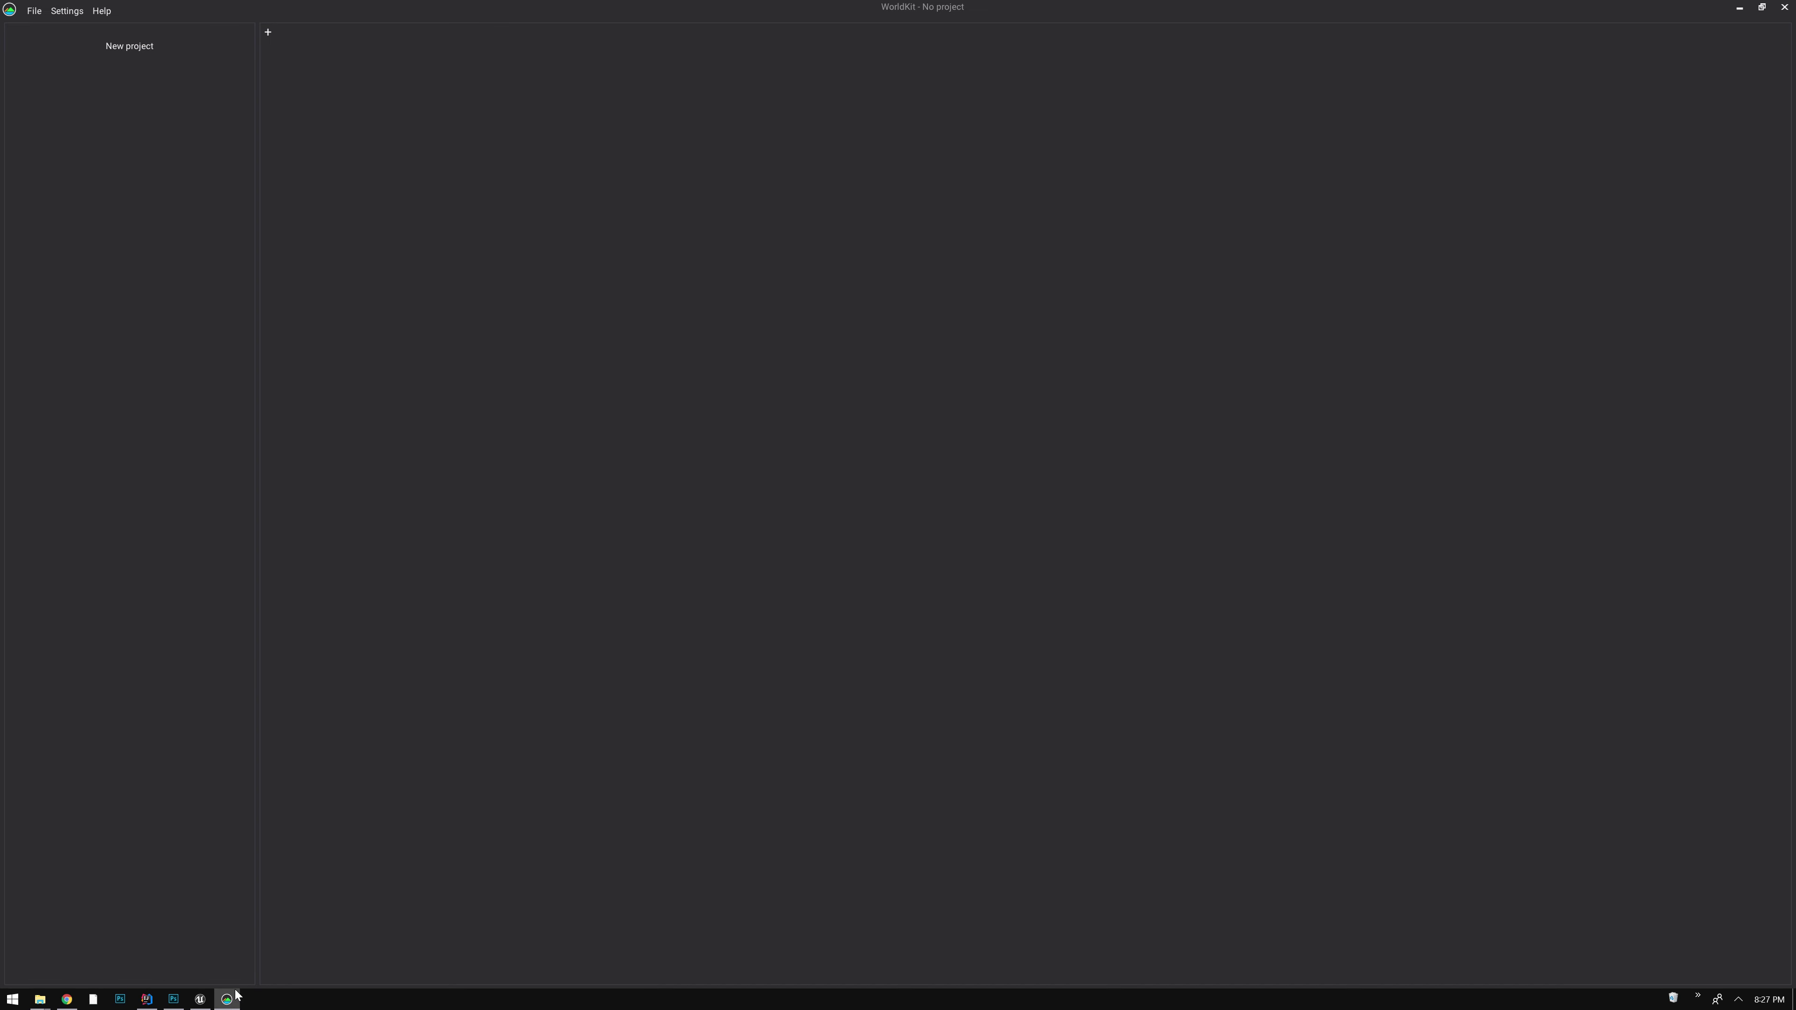
# Start a new WorldKit project with regions.png from the custom folder as the region file
pyautogui.click(131, 46)
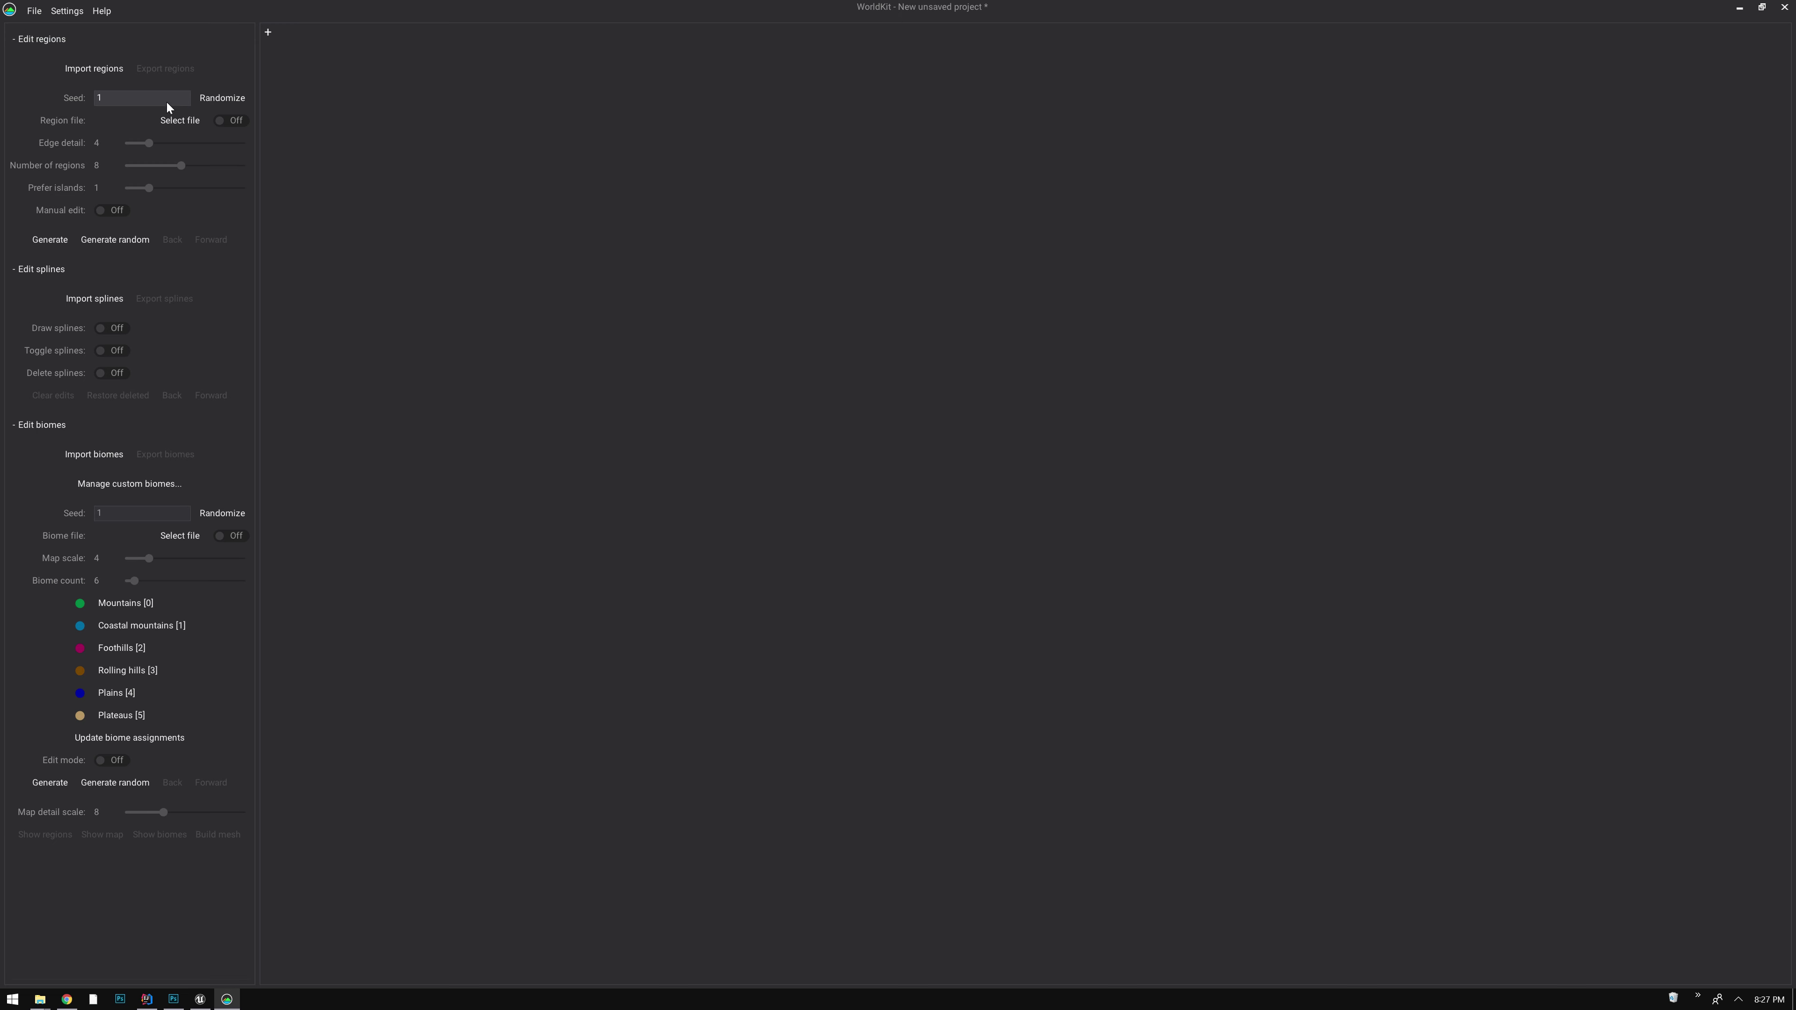
pyautogui.click(175, 121)
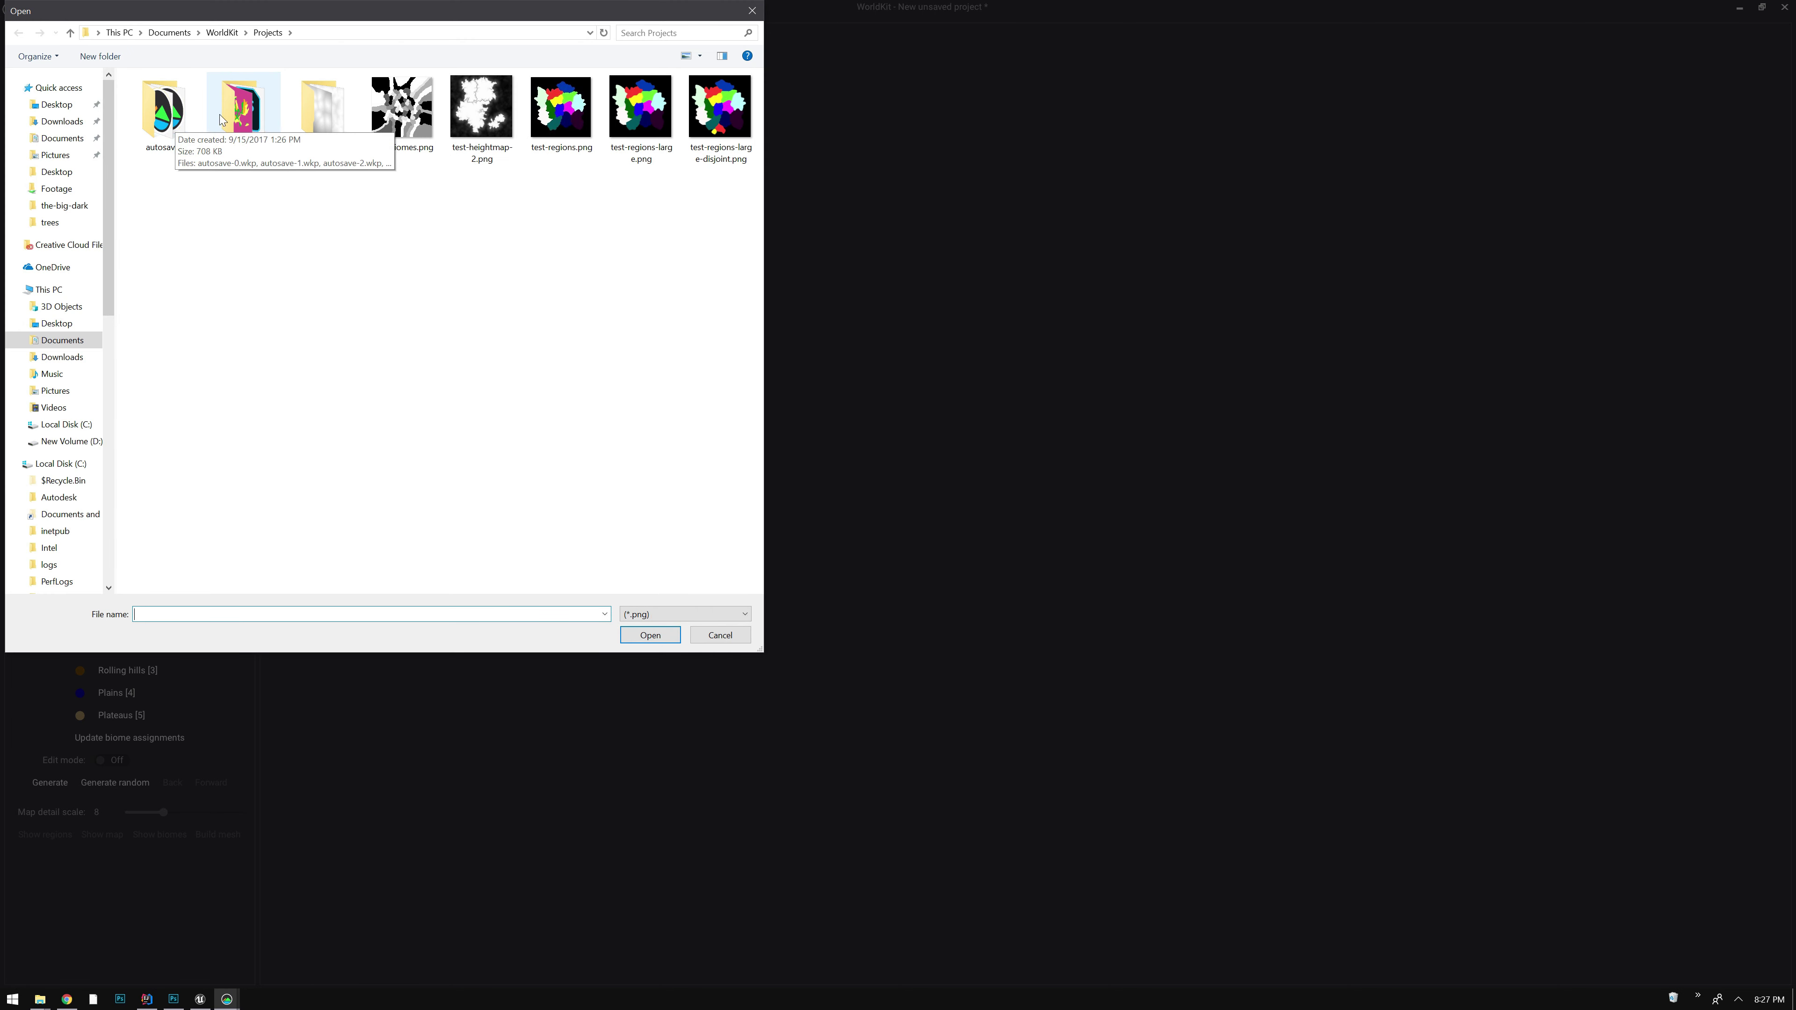
pyautogui.doubleClick(249, 113)
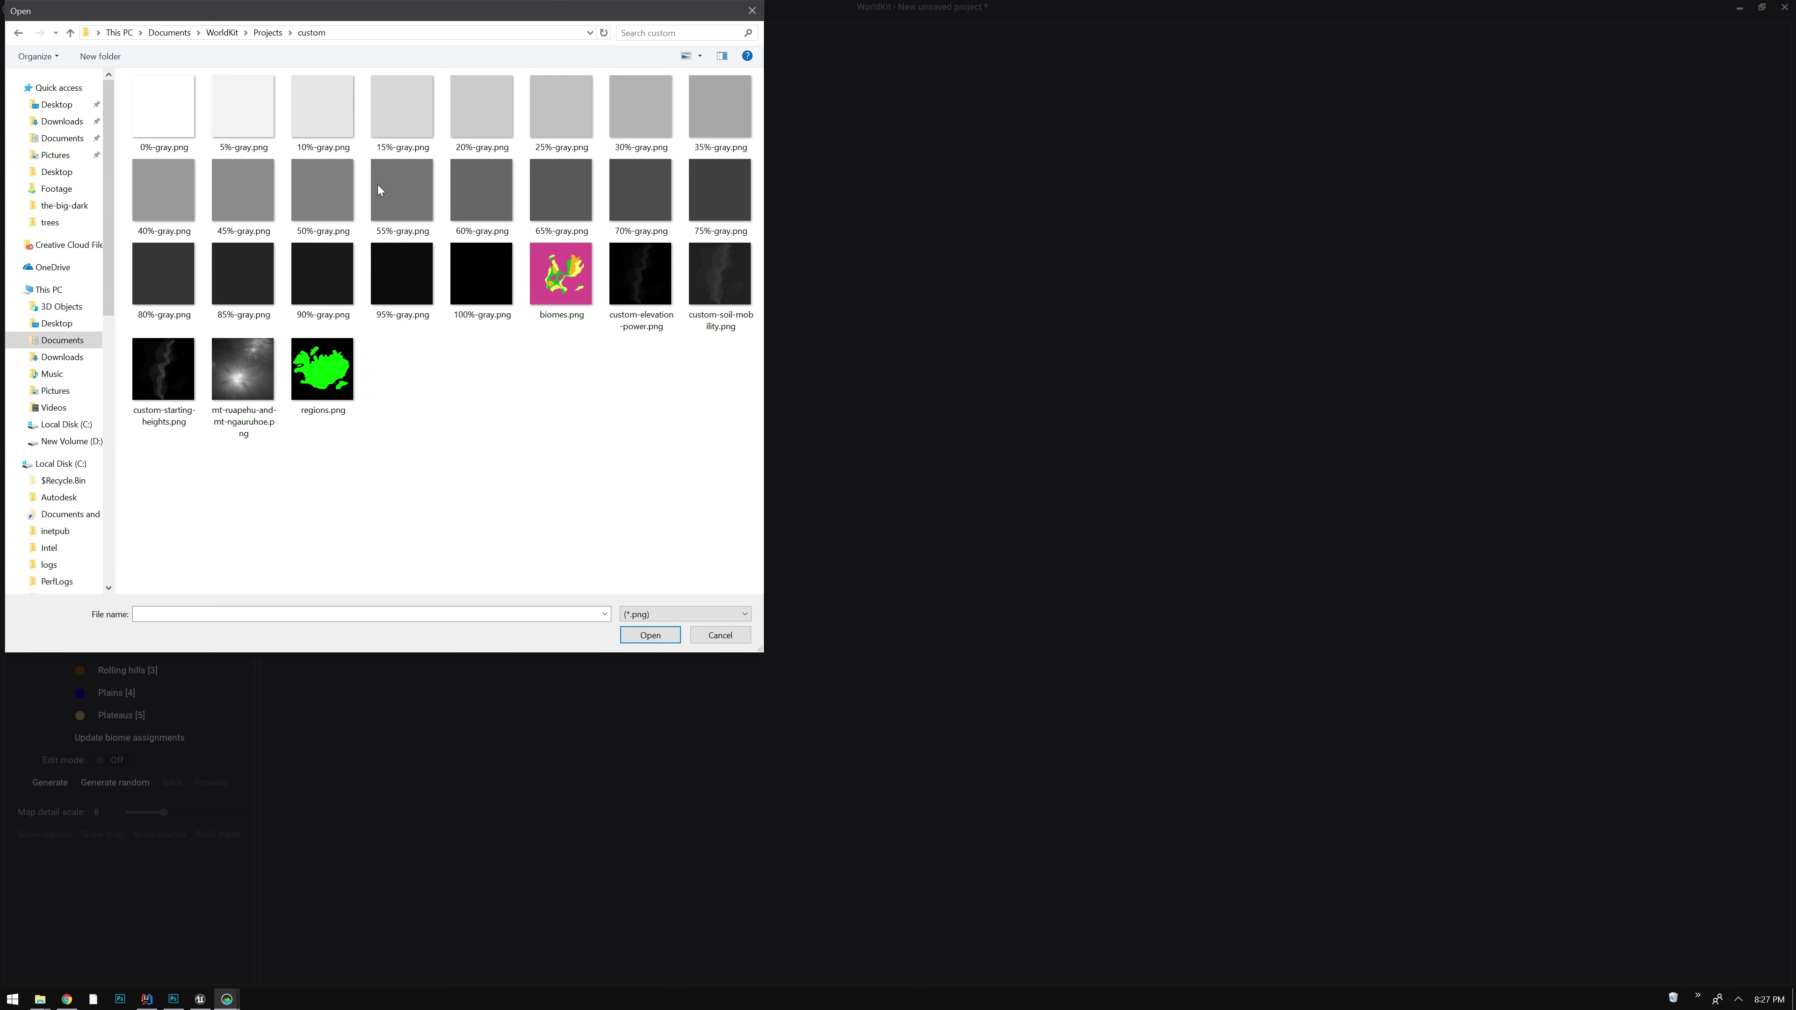
pyautogui.click(328, 388)
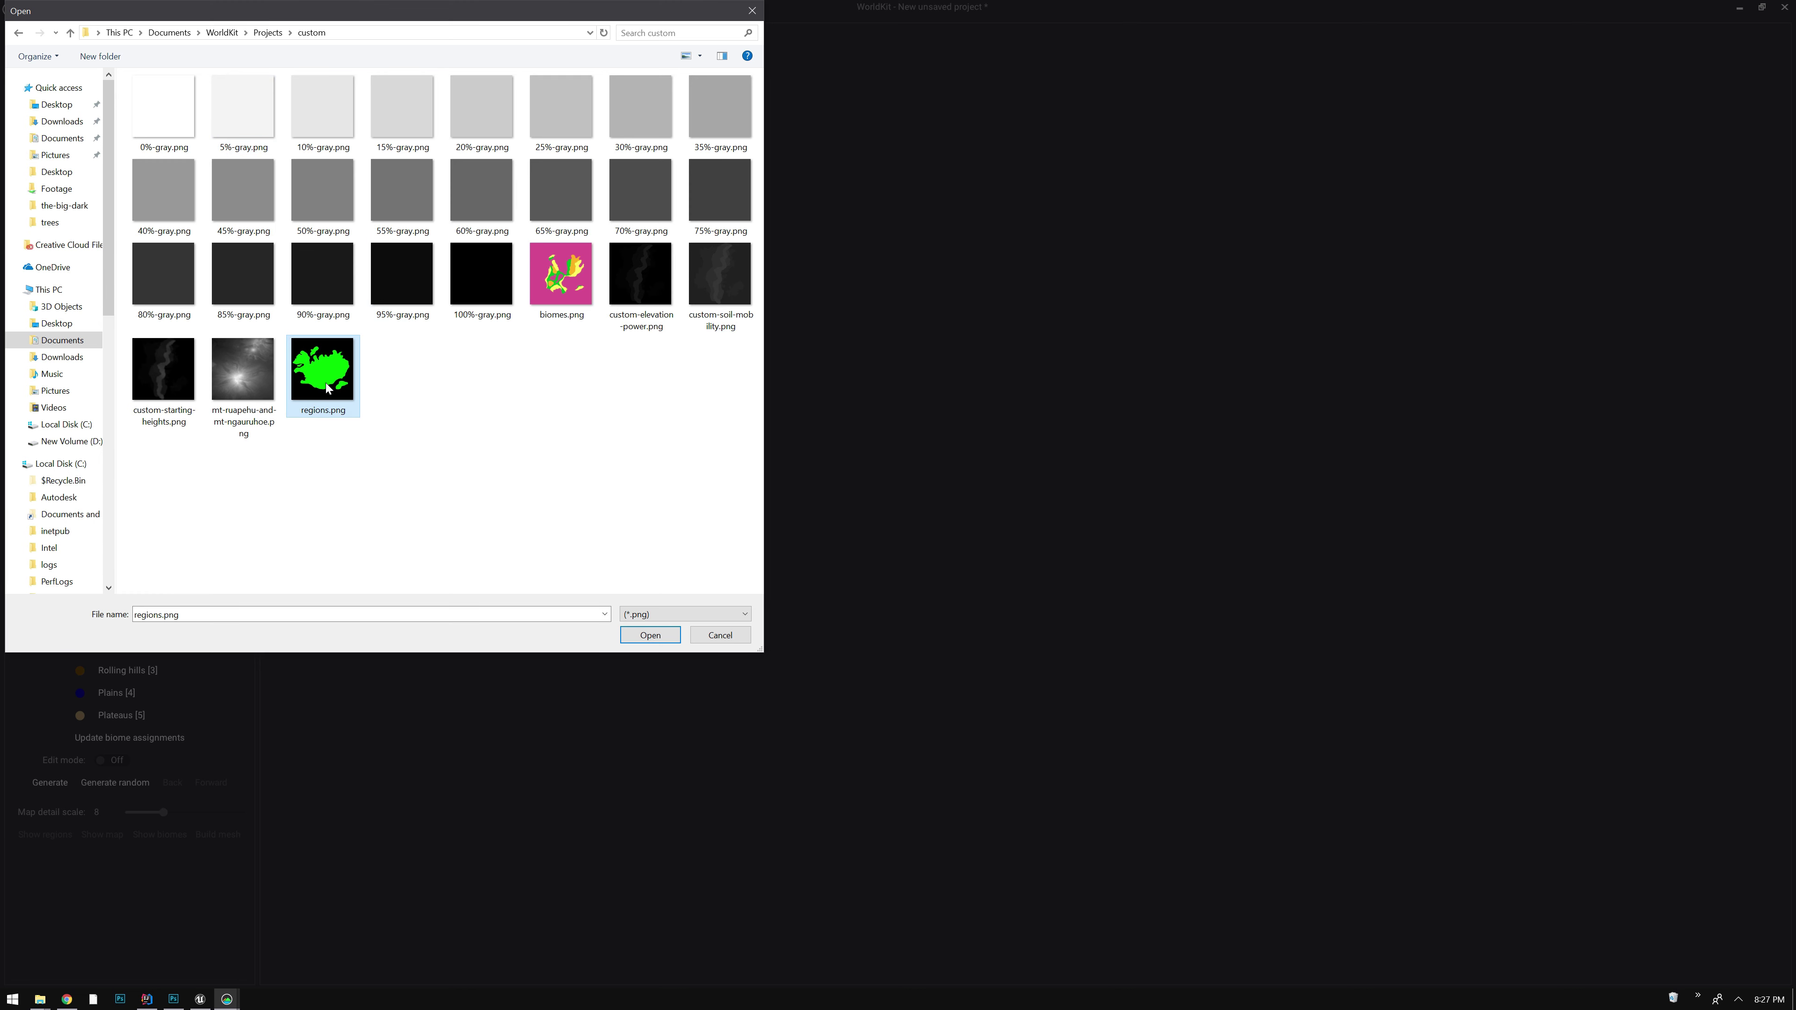
pyautogui.click(173, 999)
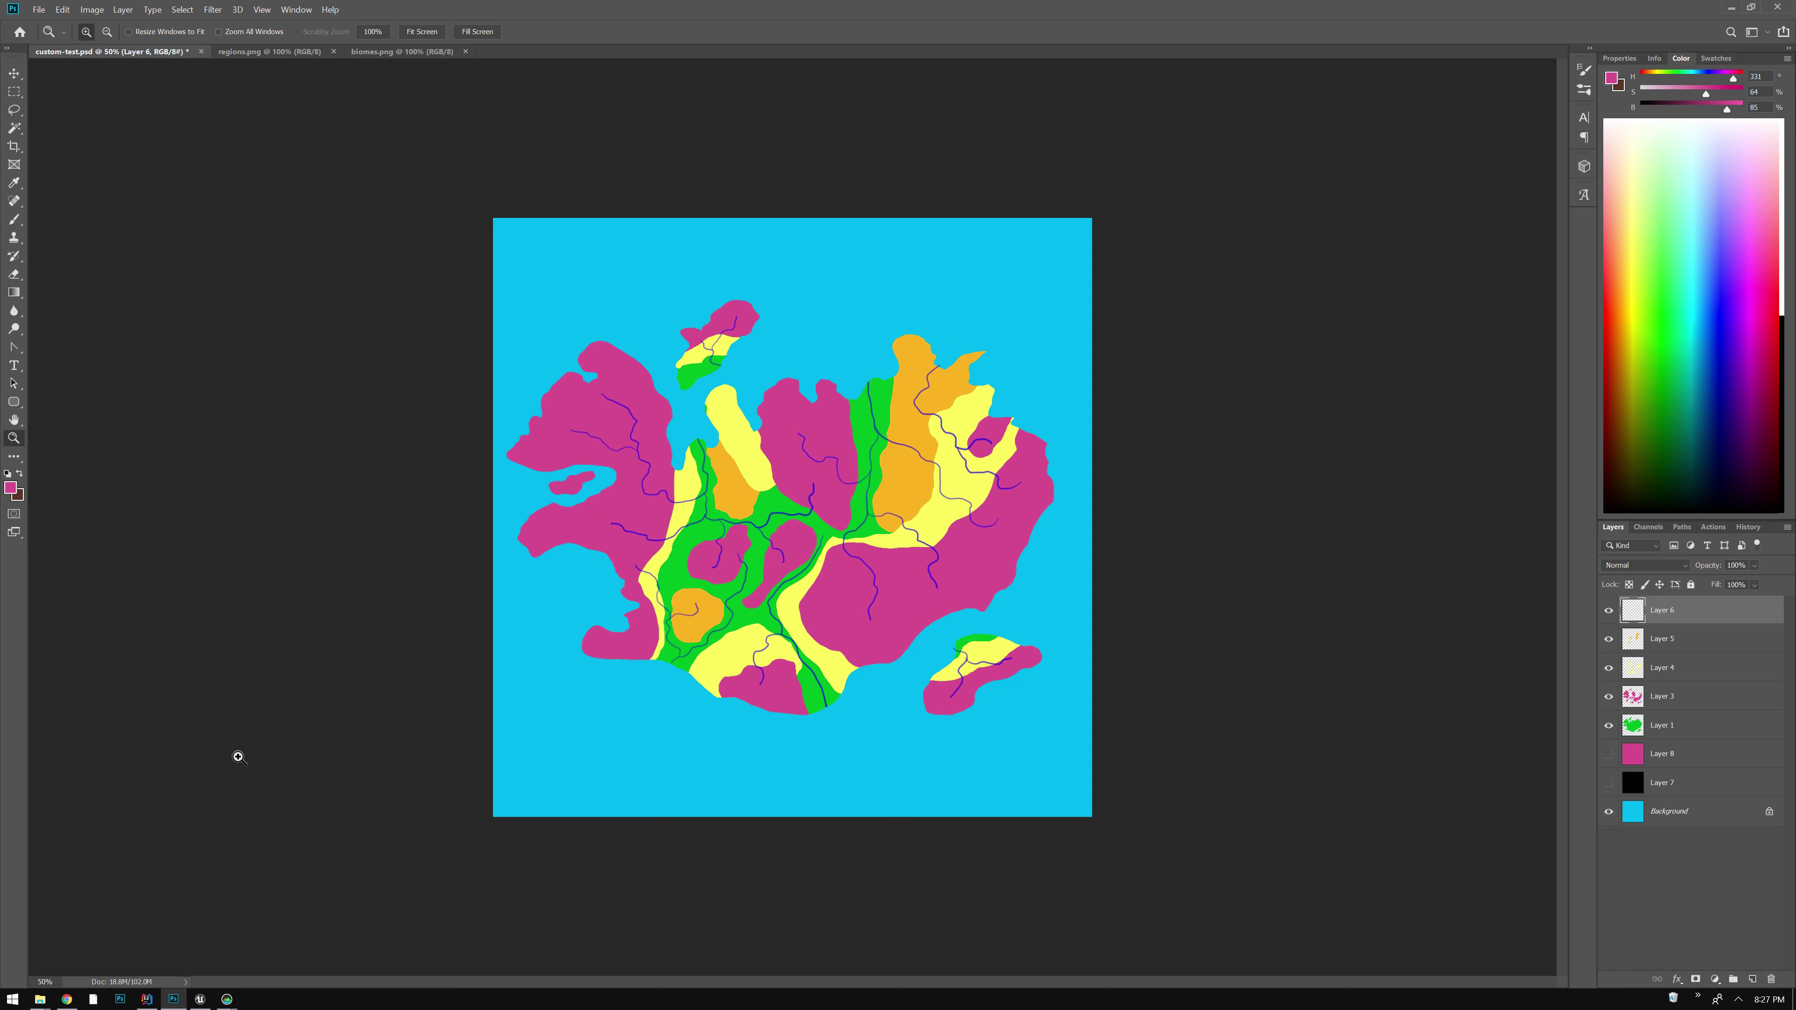
# Check the regions.png image in Photoshop, then return to WorldKit's Open dialog
pyautogui.click(284, 51)
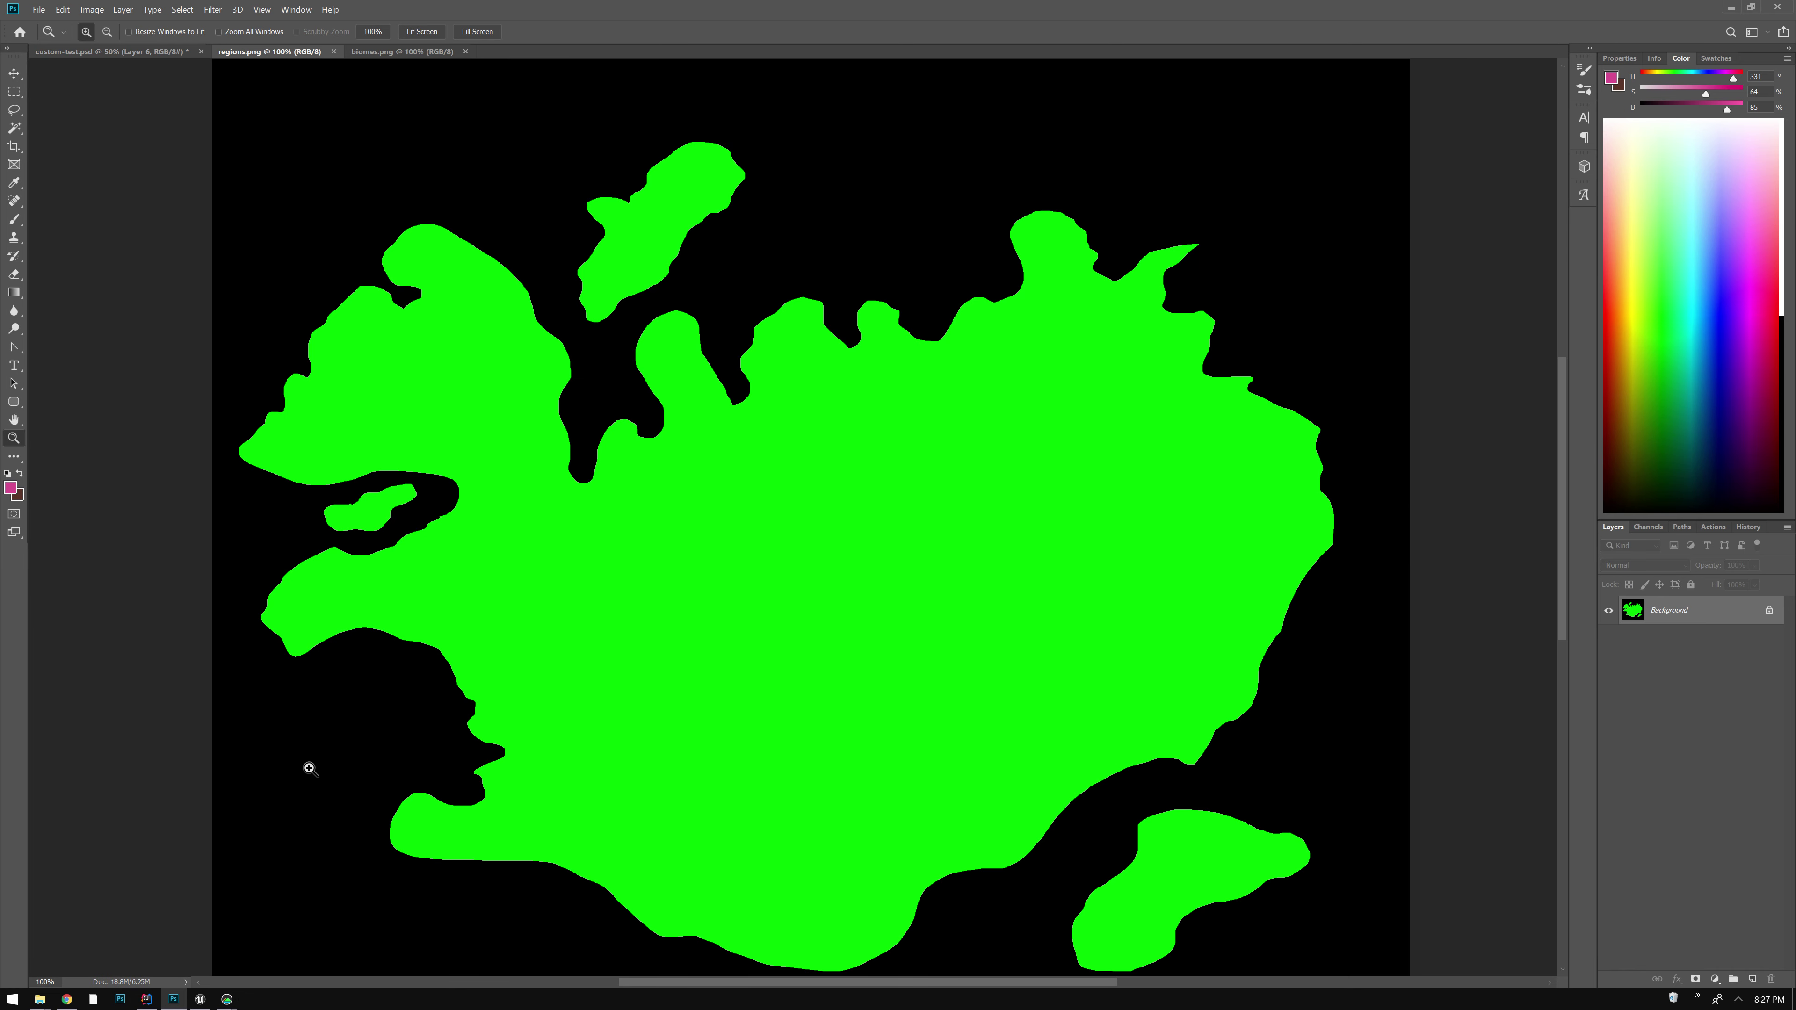
pyautogui.moveTo(226, 999)
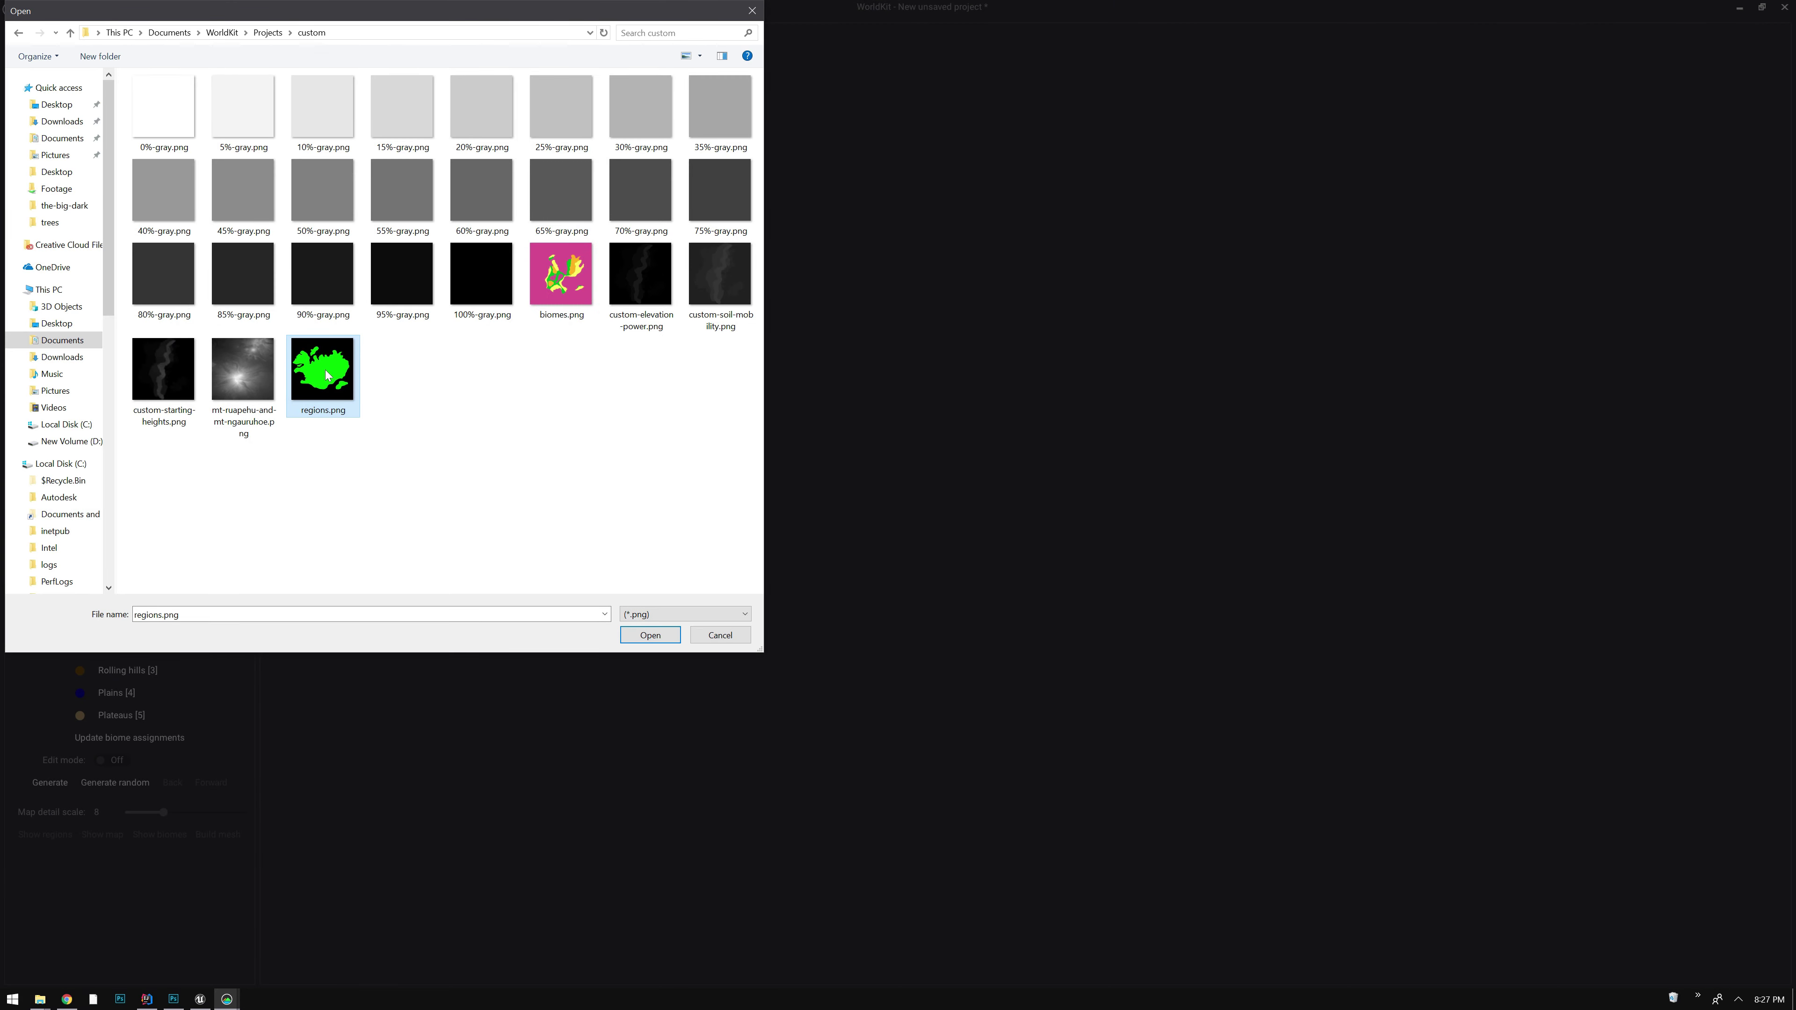
# Load regions.png, switch Region file on, and generate the island regions at edge detail 8
pyautogui.doubleClick(326, 373)
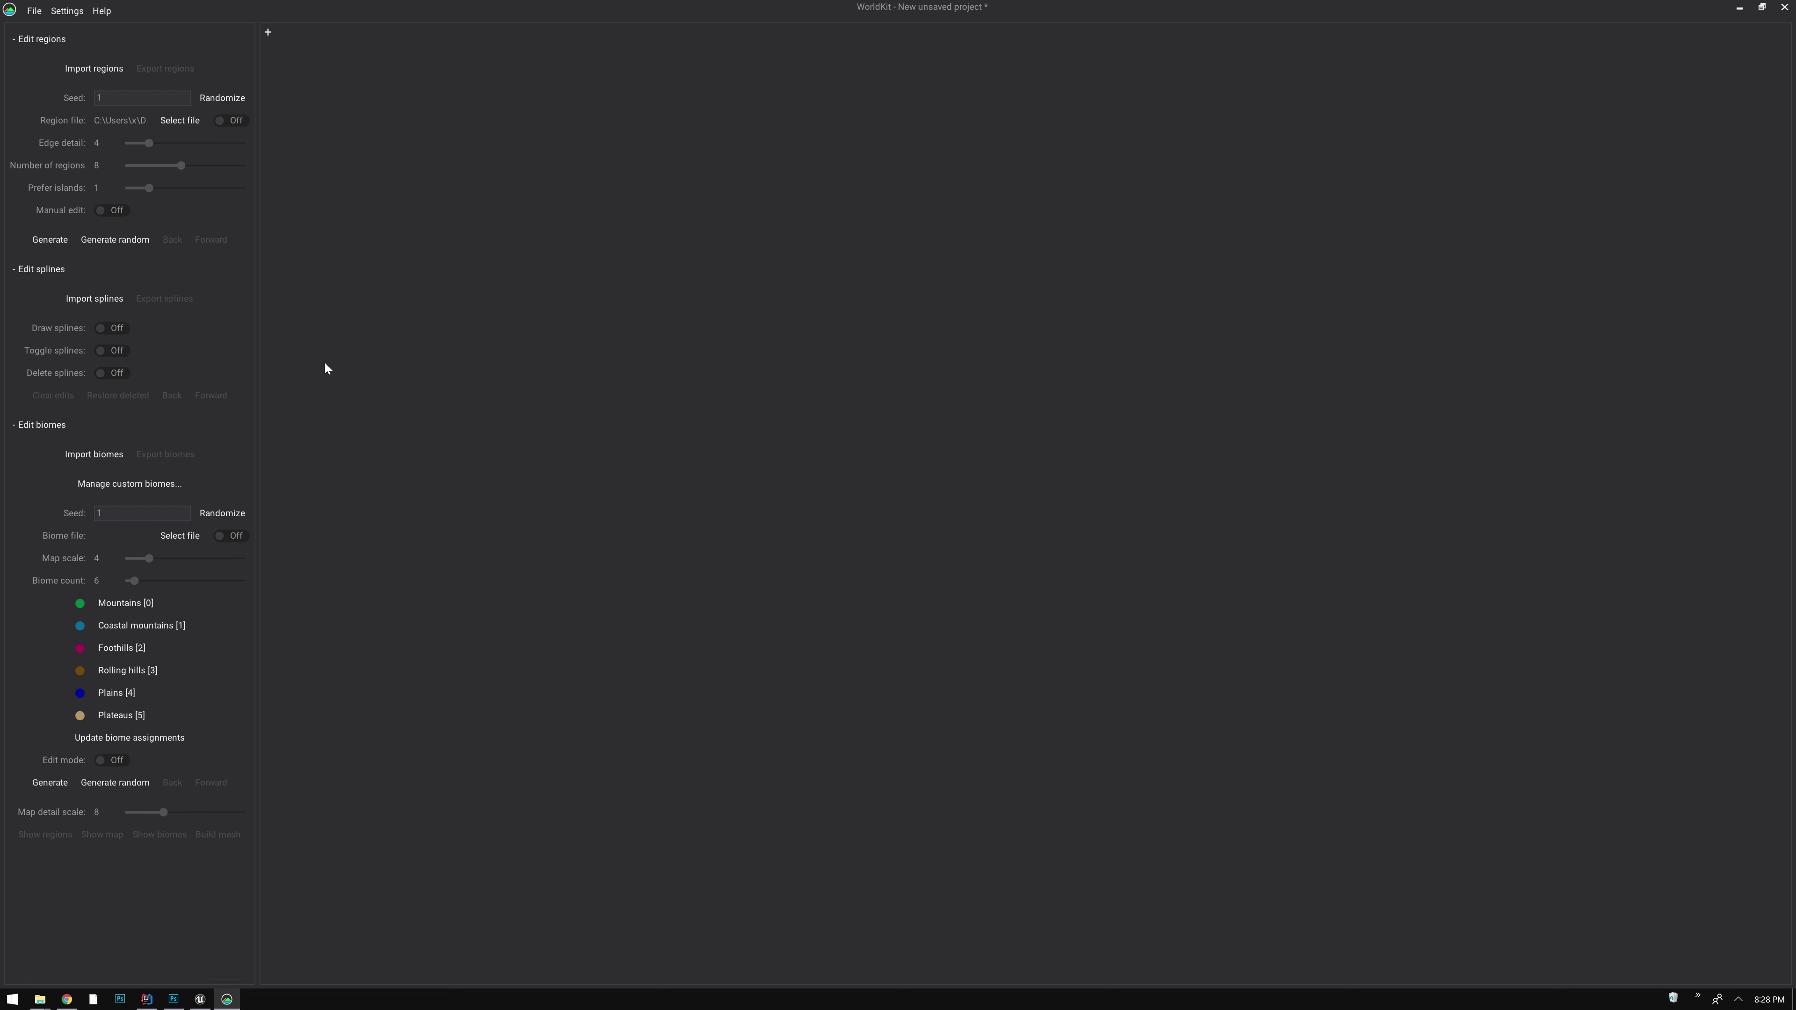
pyautogui.click(230, 121)
pyautogui.moveTo(191, 144); pyautogui.dragTo(187, 144)
pyautogui.click(56, 239)
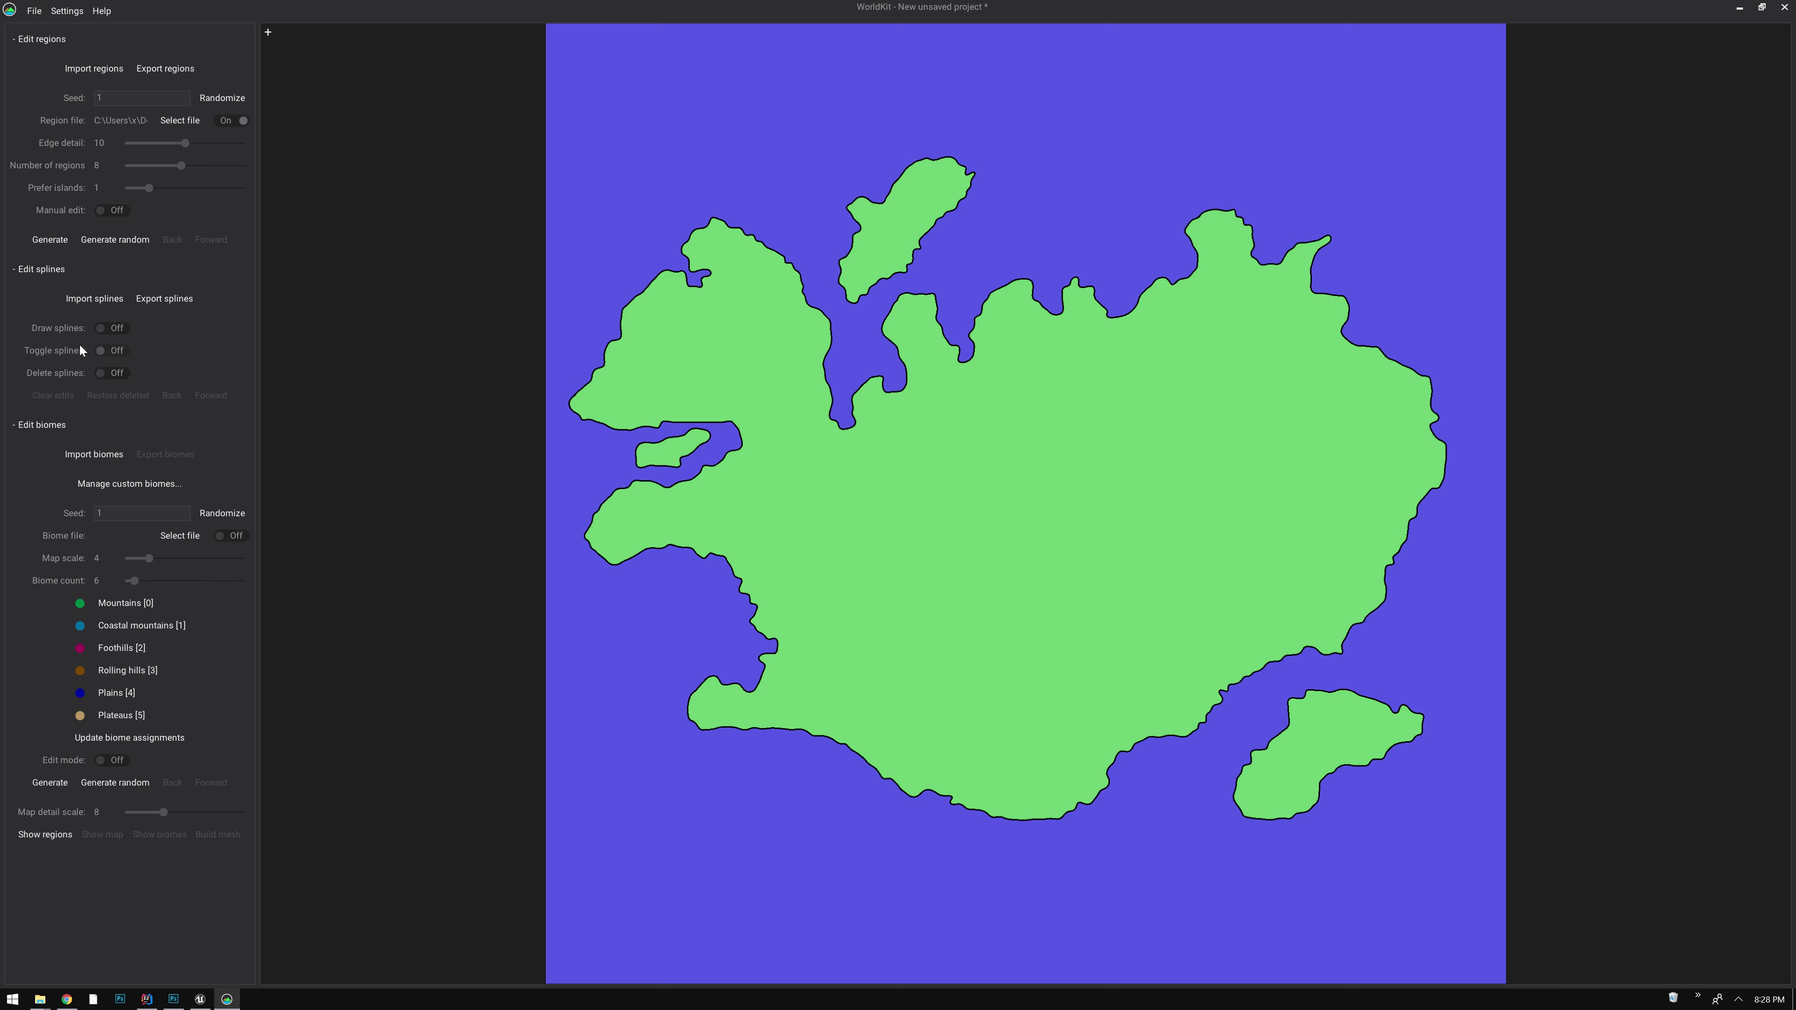
pyautogui.moveTo(178, 144); pyautogui.dragTo(174, 145)
# Set biomes.png from the custom folder as the biome file
pyautogui.click(170, 536)
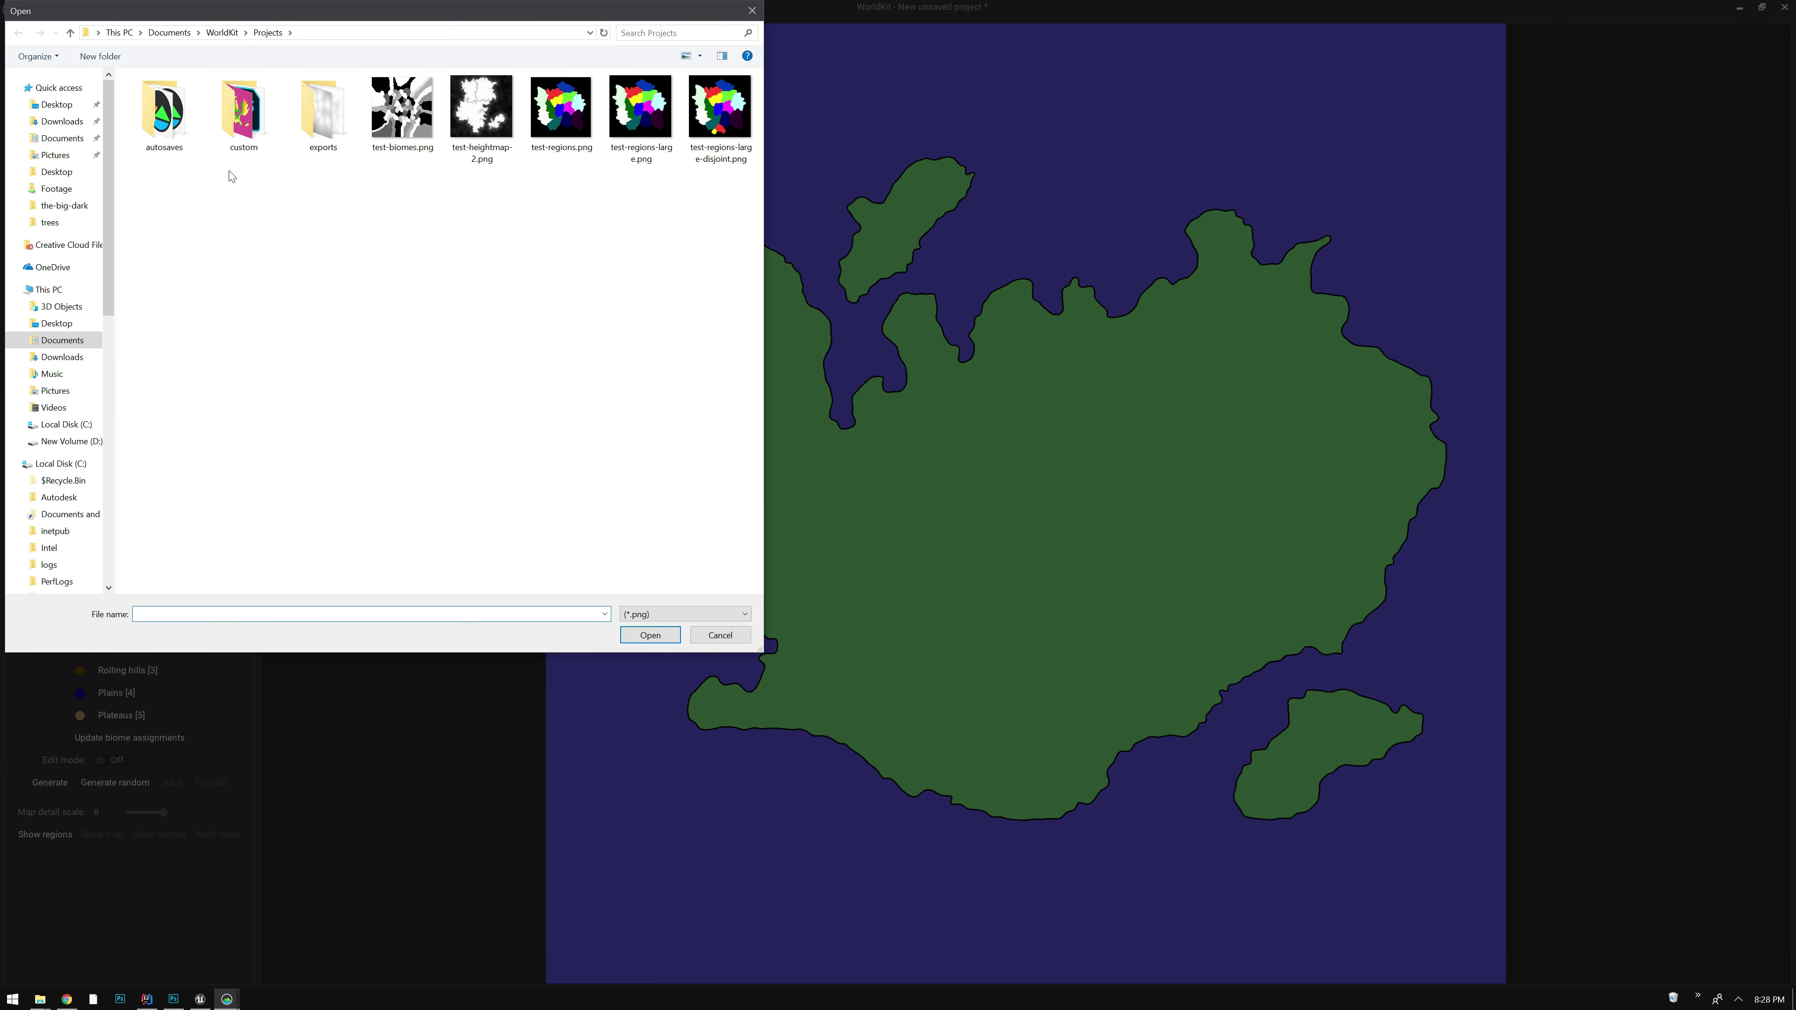
pyautogui.doubleClick(243, 121)
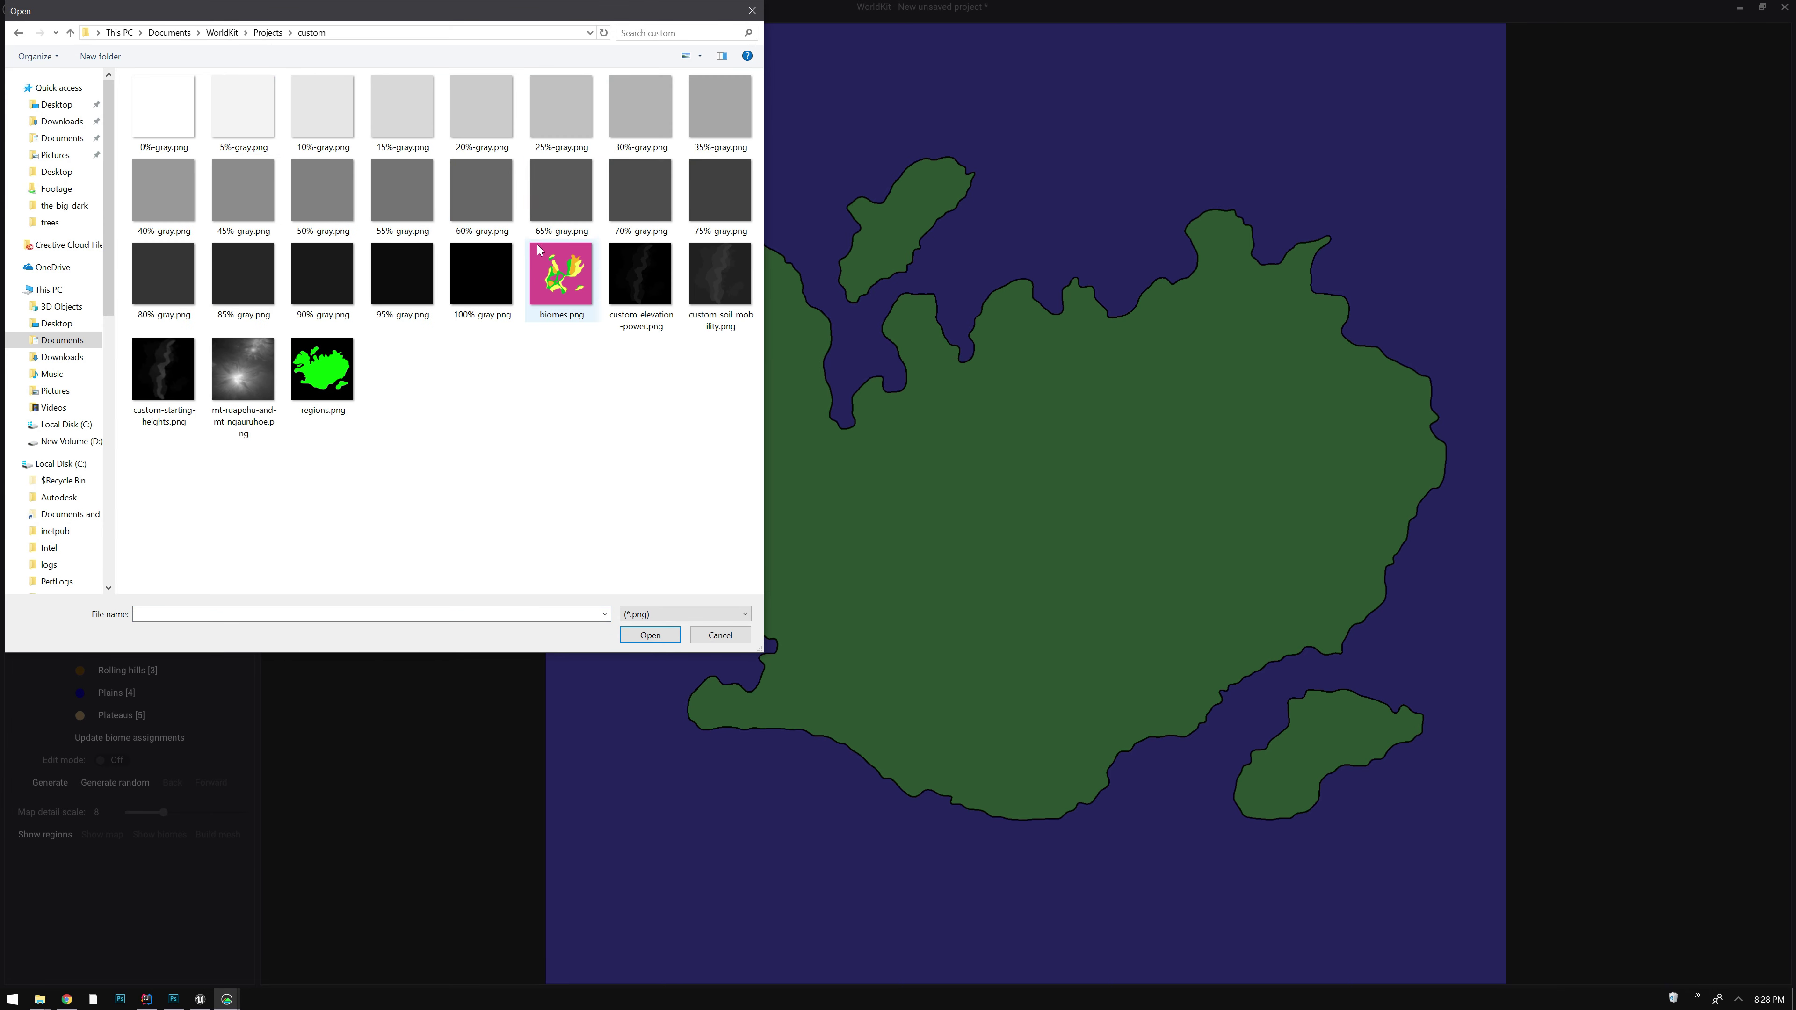
pyautogui.doubleClick(557, 282)
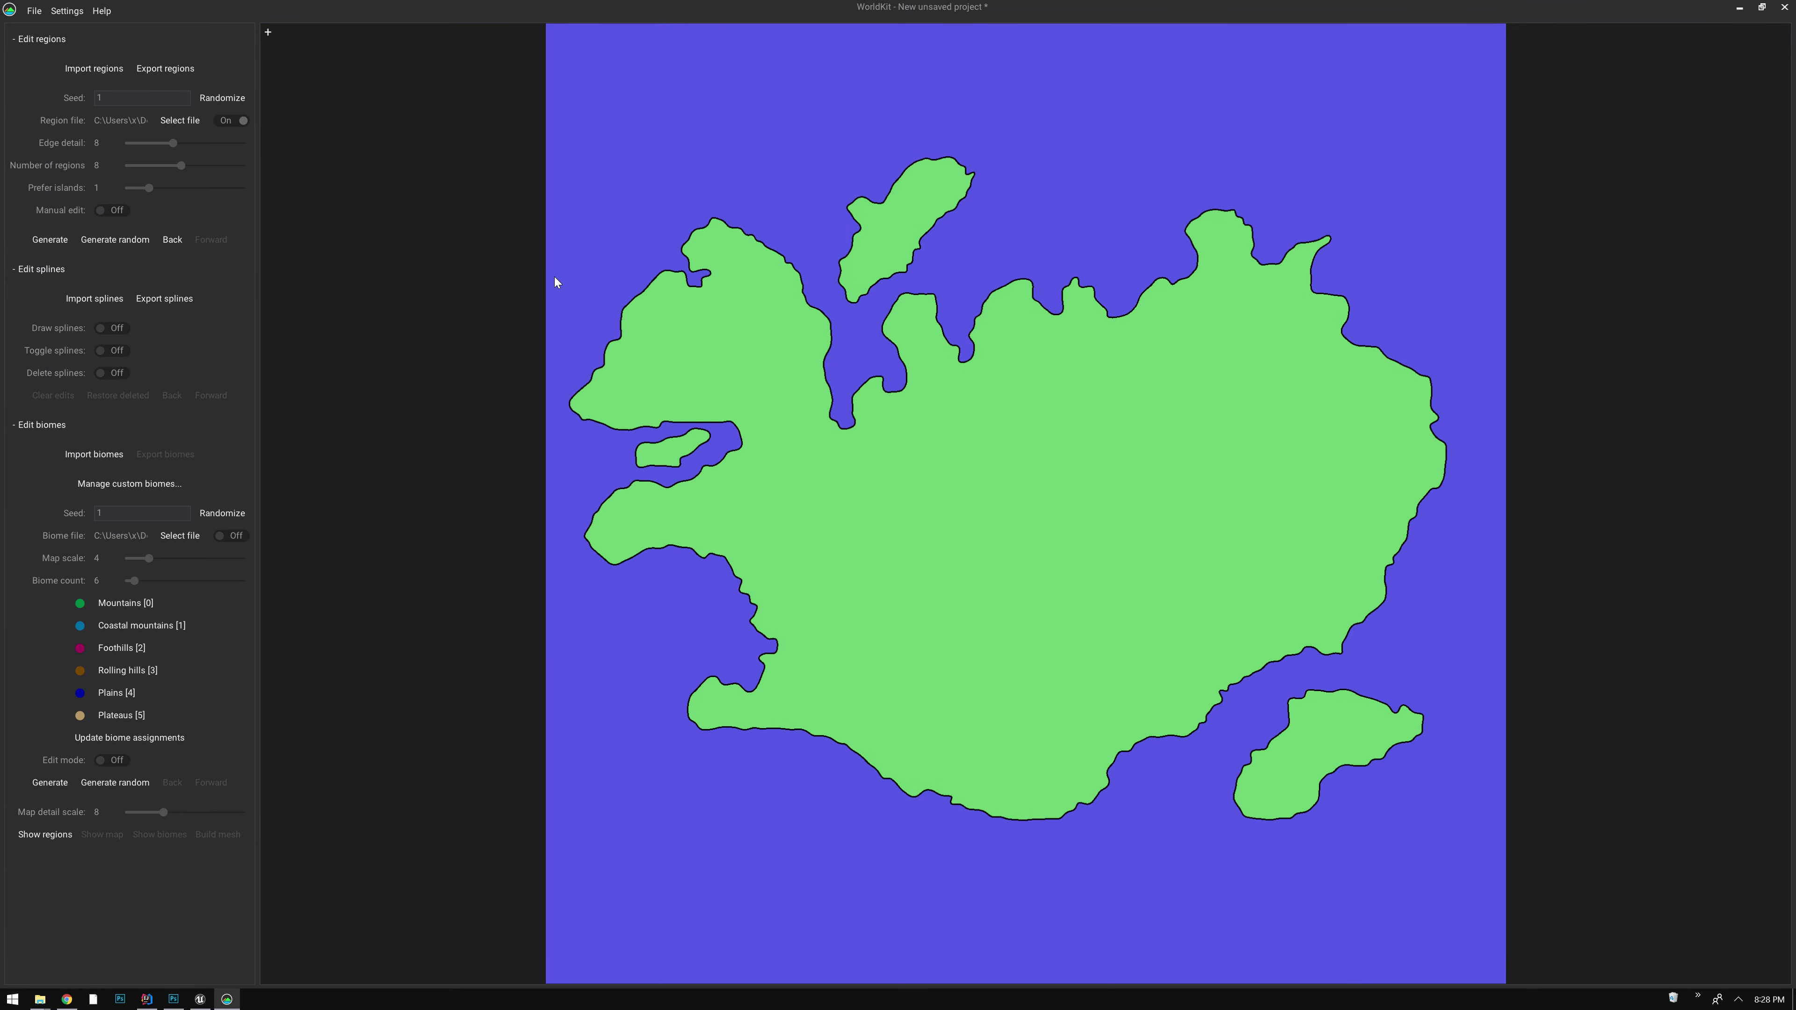
# Review the biomes.png map in Photoshop, then return to WorldKit
pyautogui.click(173, 999)
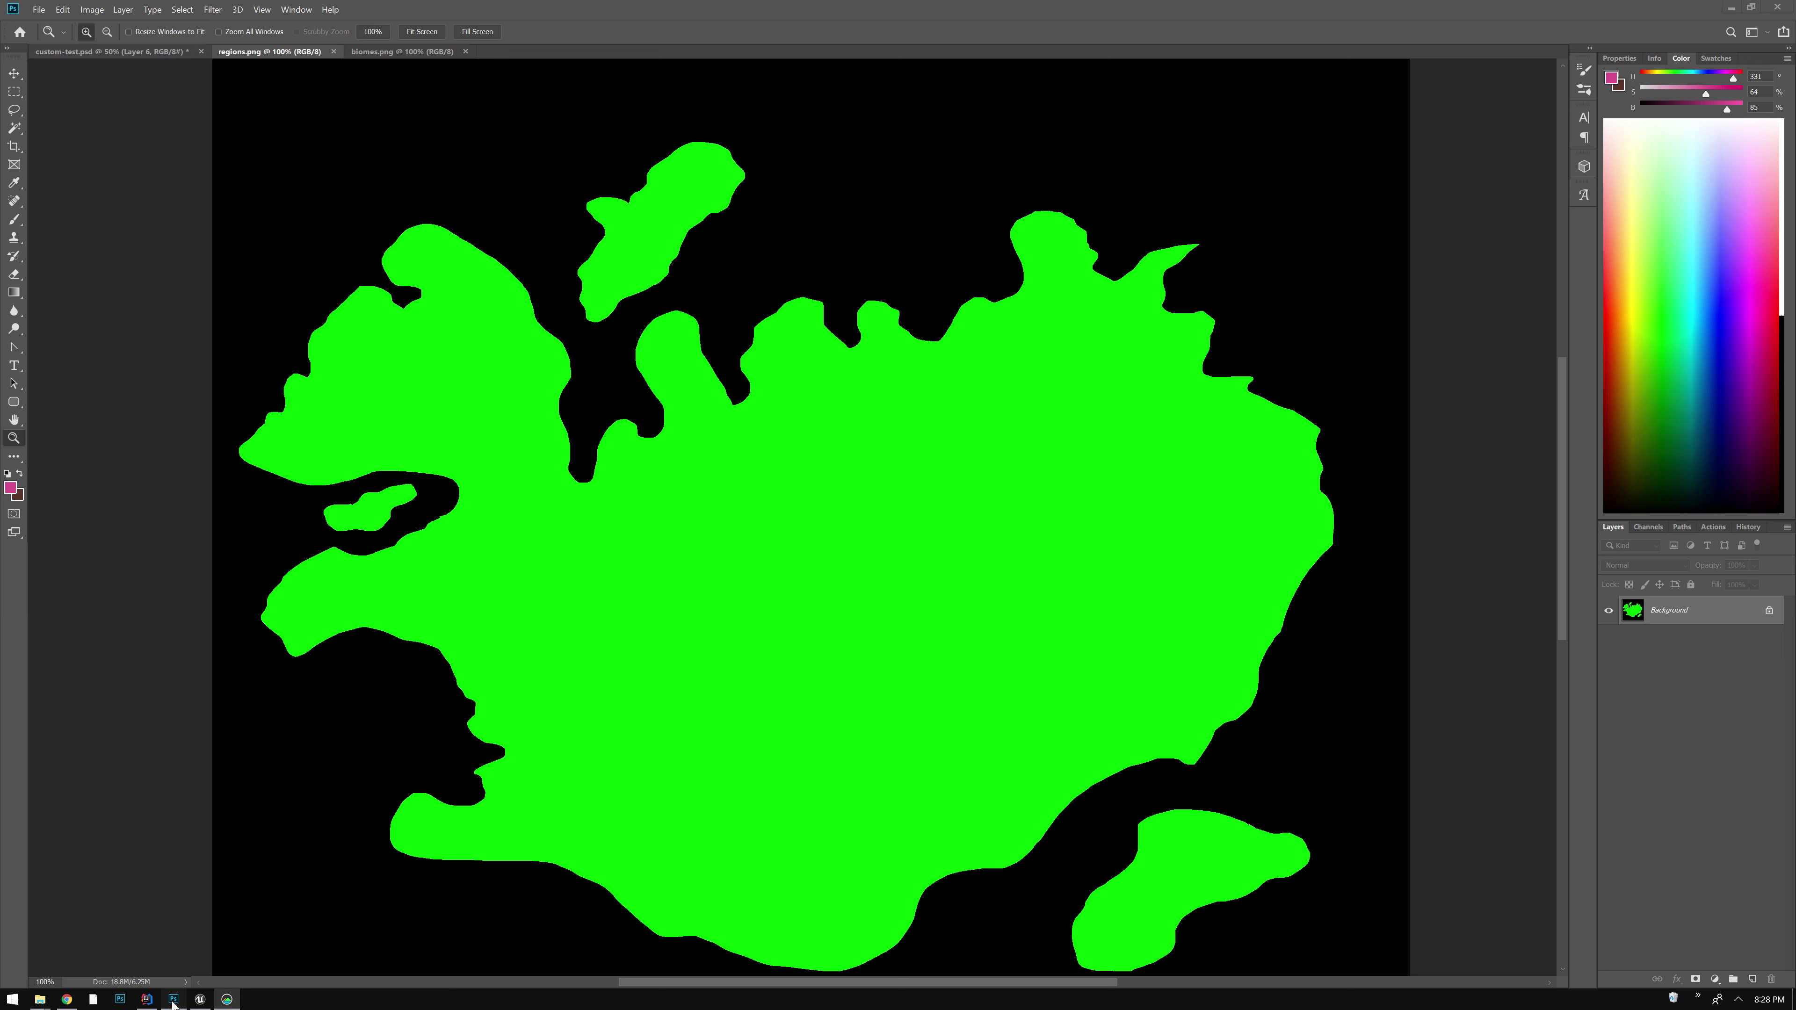
pyautogui.click(400, 52)
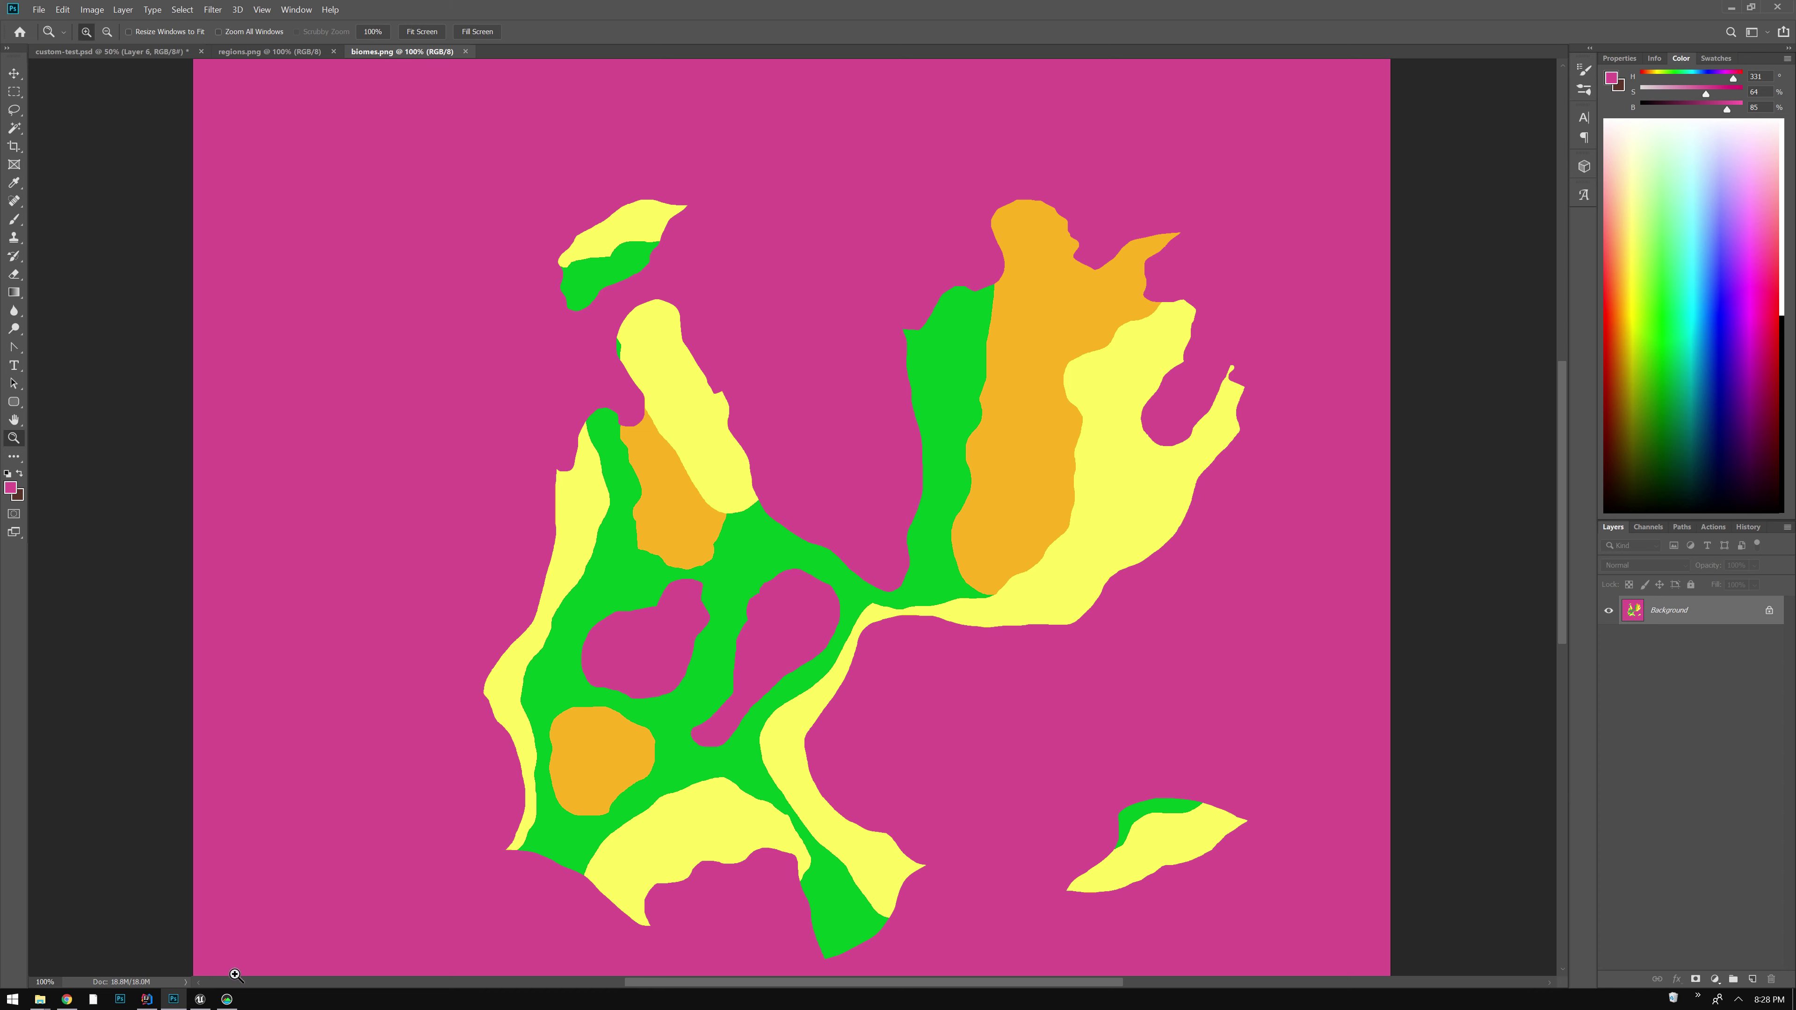
pyautogui.click(226, 999)
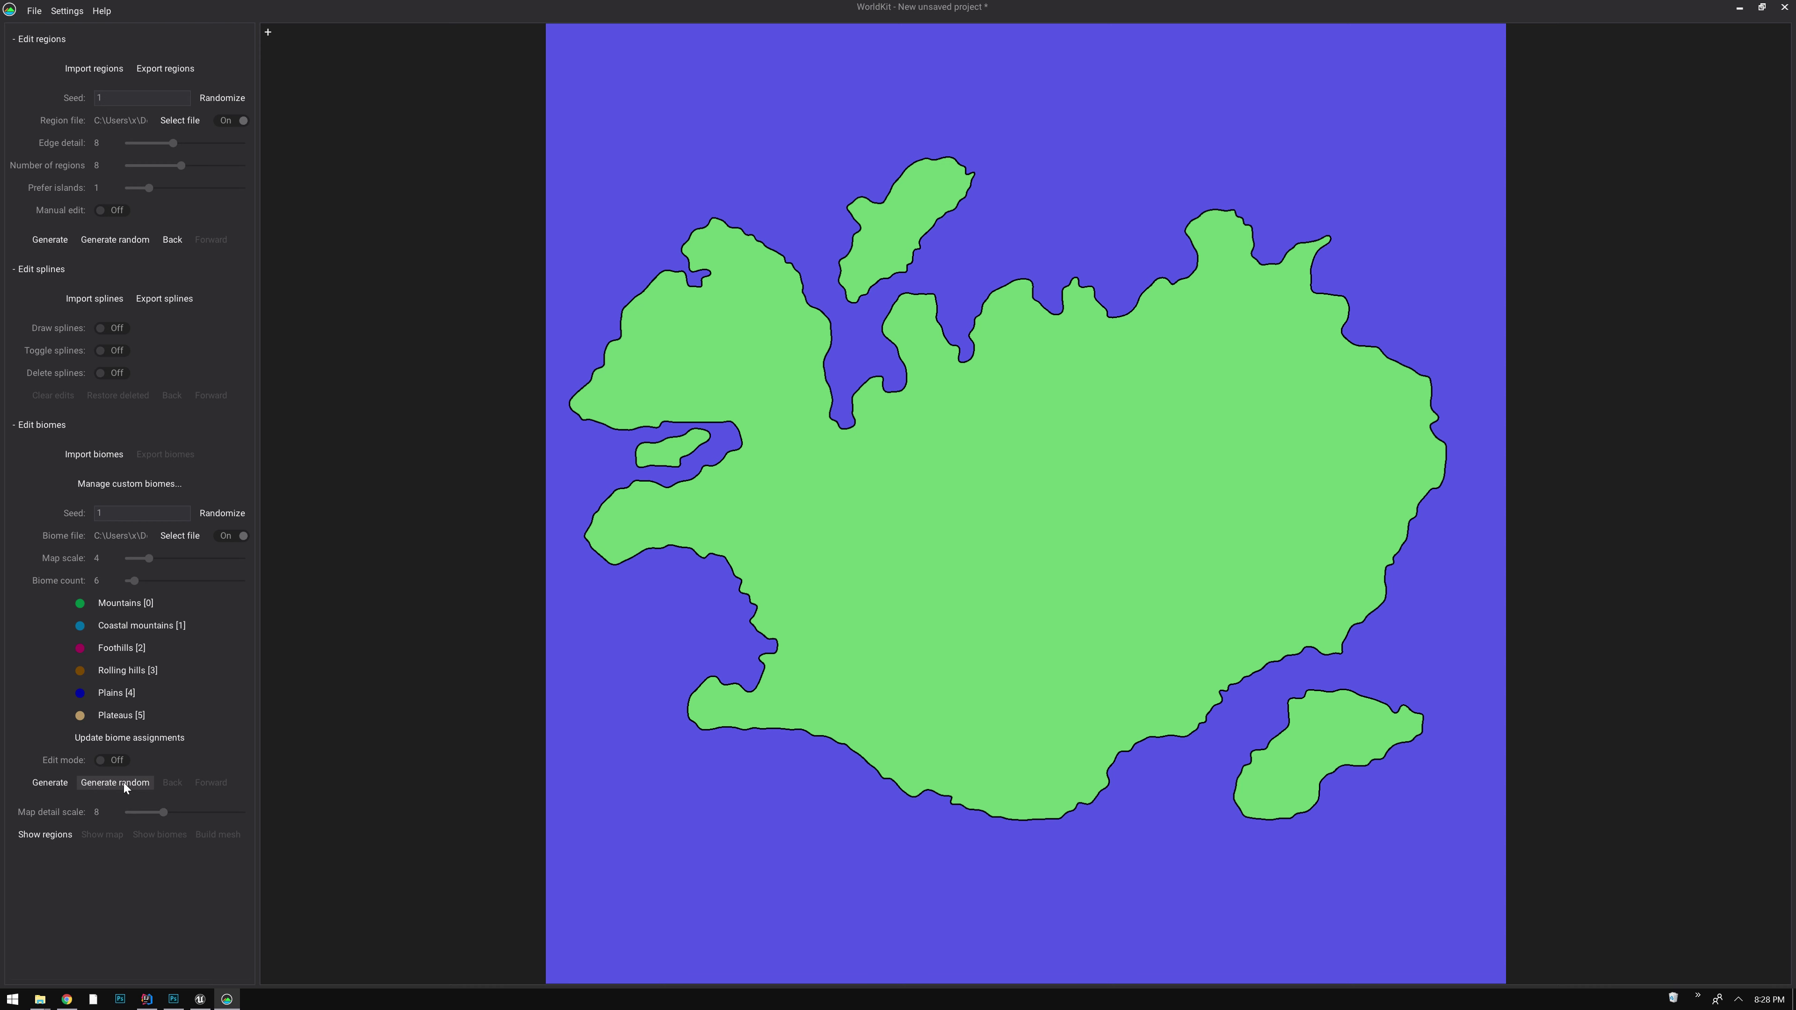
# Generate biomes across the island and assign Foothills and Plateaus to the first two biome slots
pyautogui.click(44, 784)
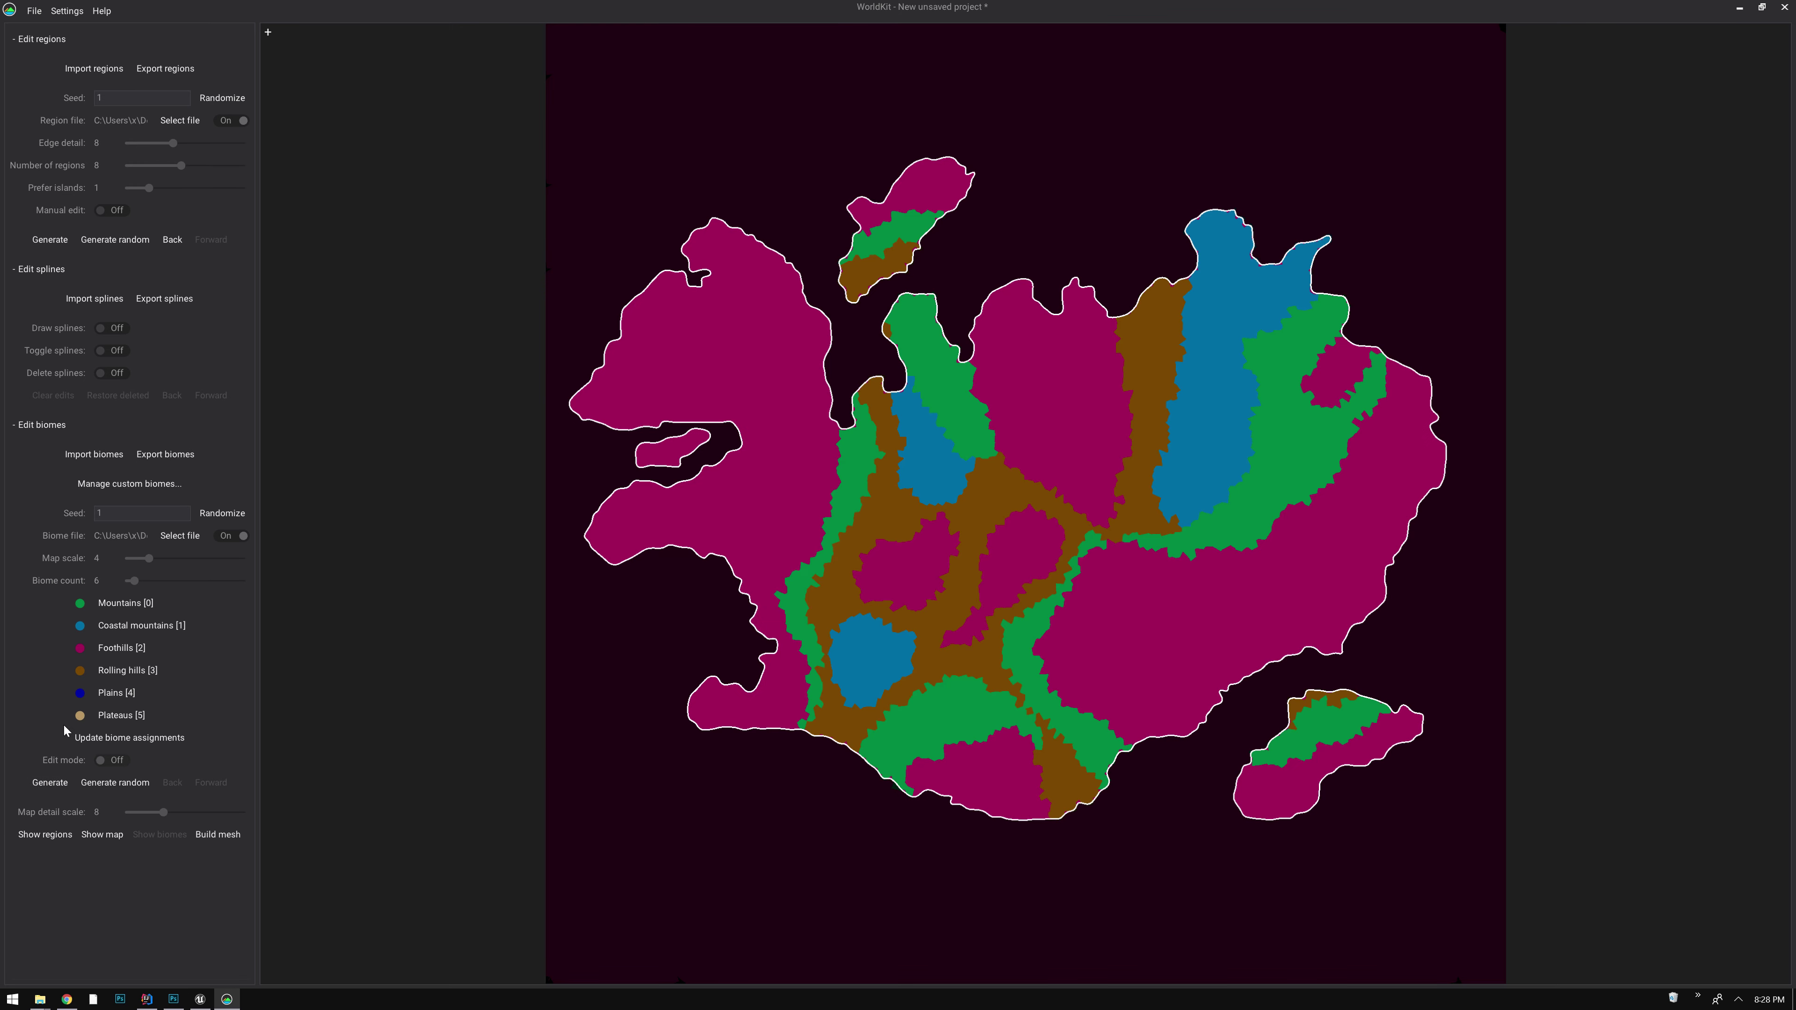
pyautogui.click(128, 603)
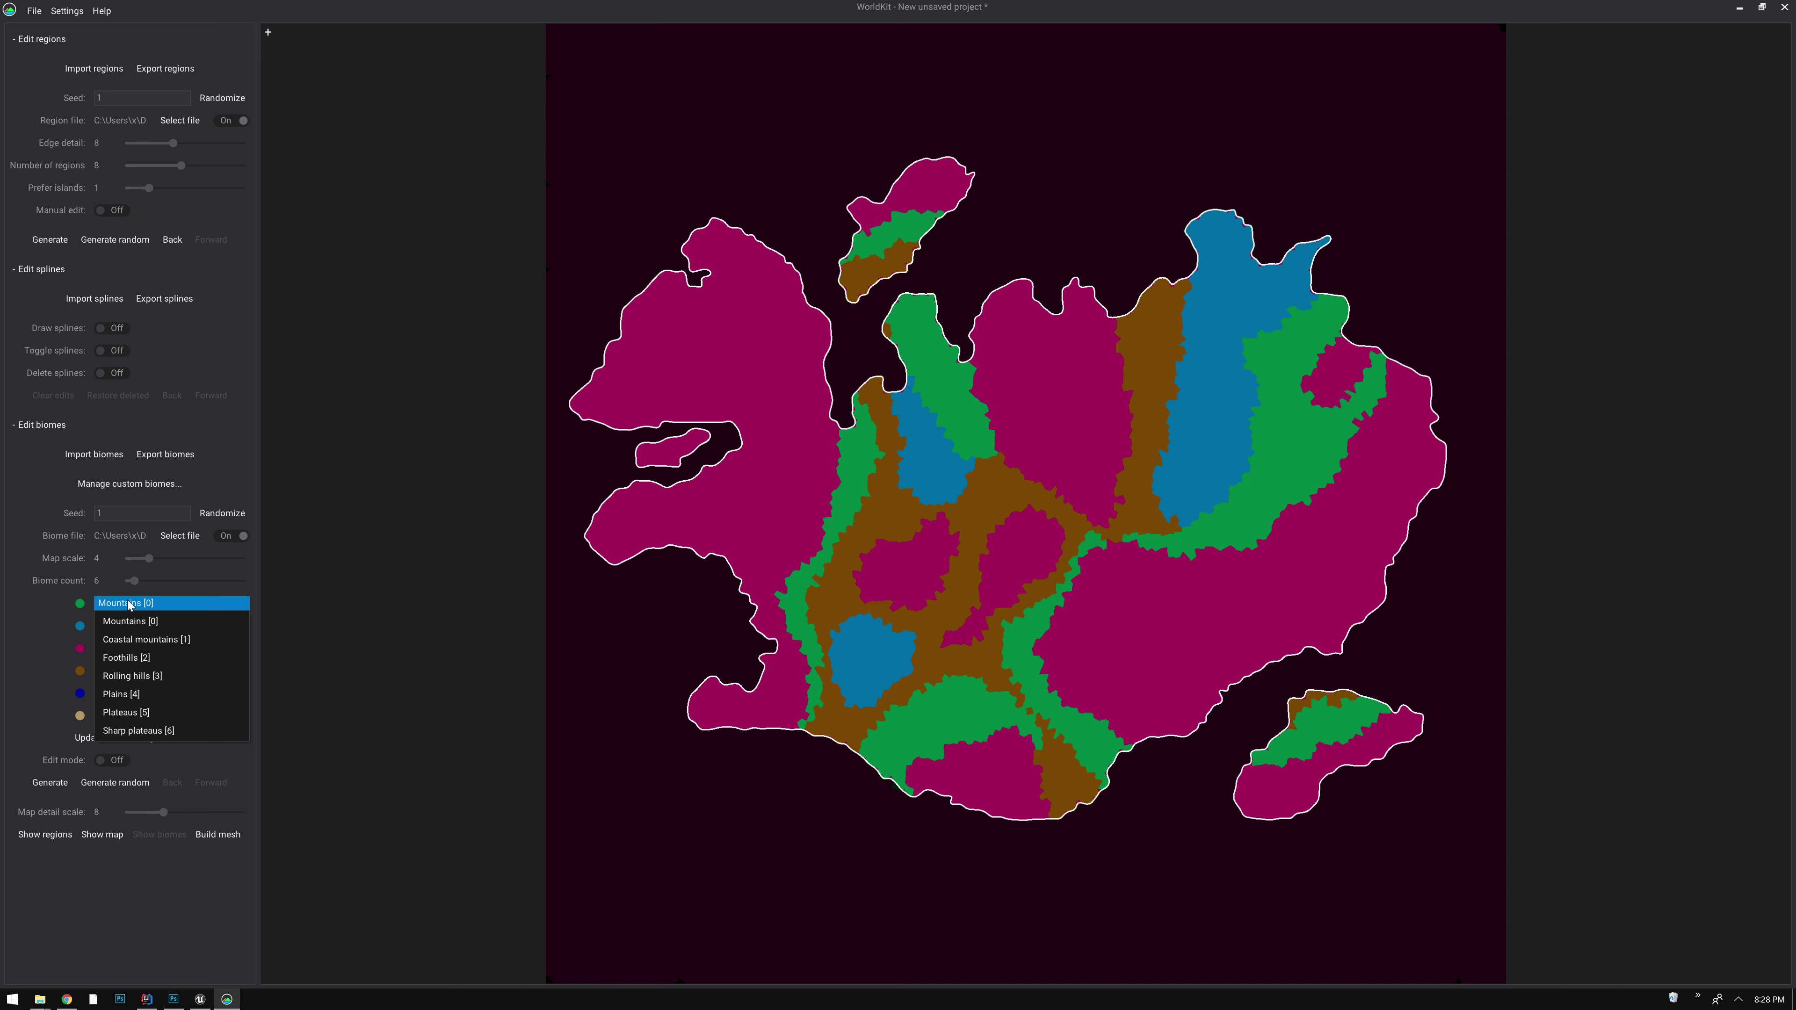
pyautogui.click(130, 603)
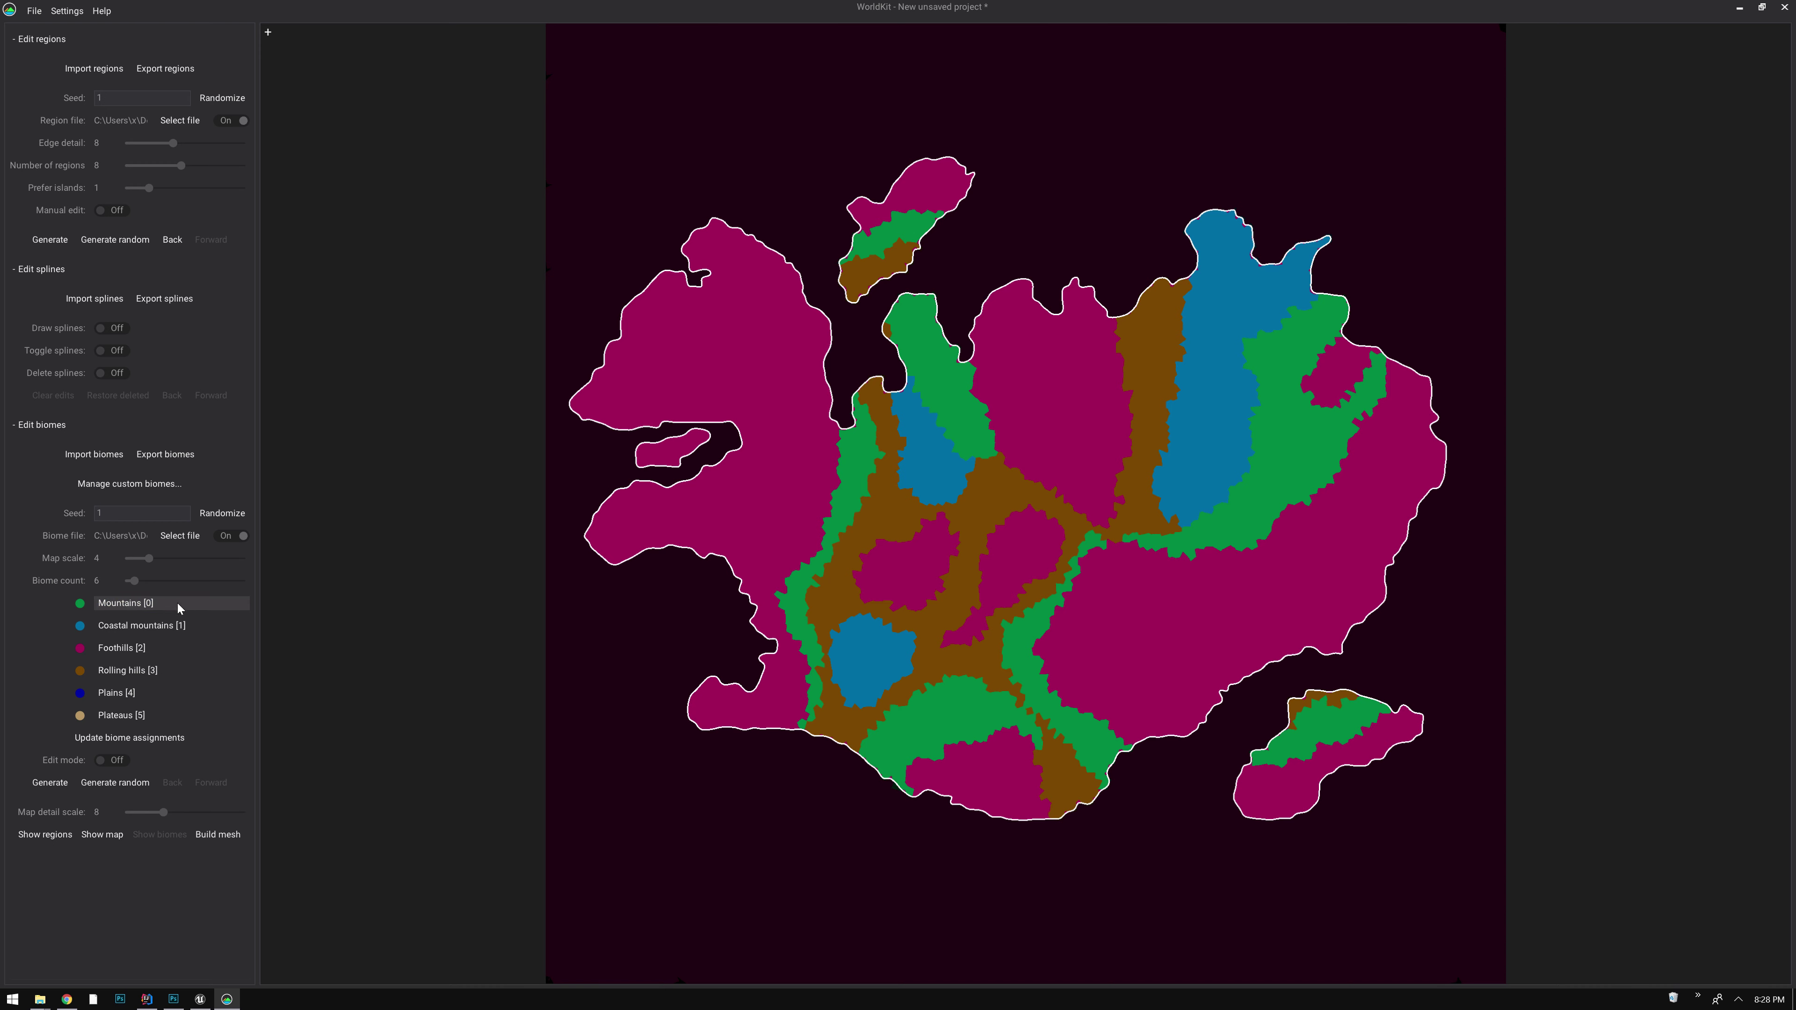
pyautogui.click(131, 604)
pyautogui.click(131, 658)
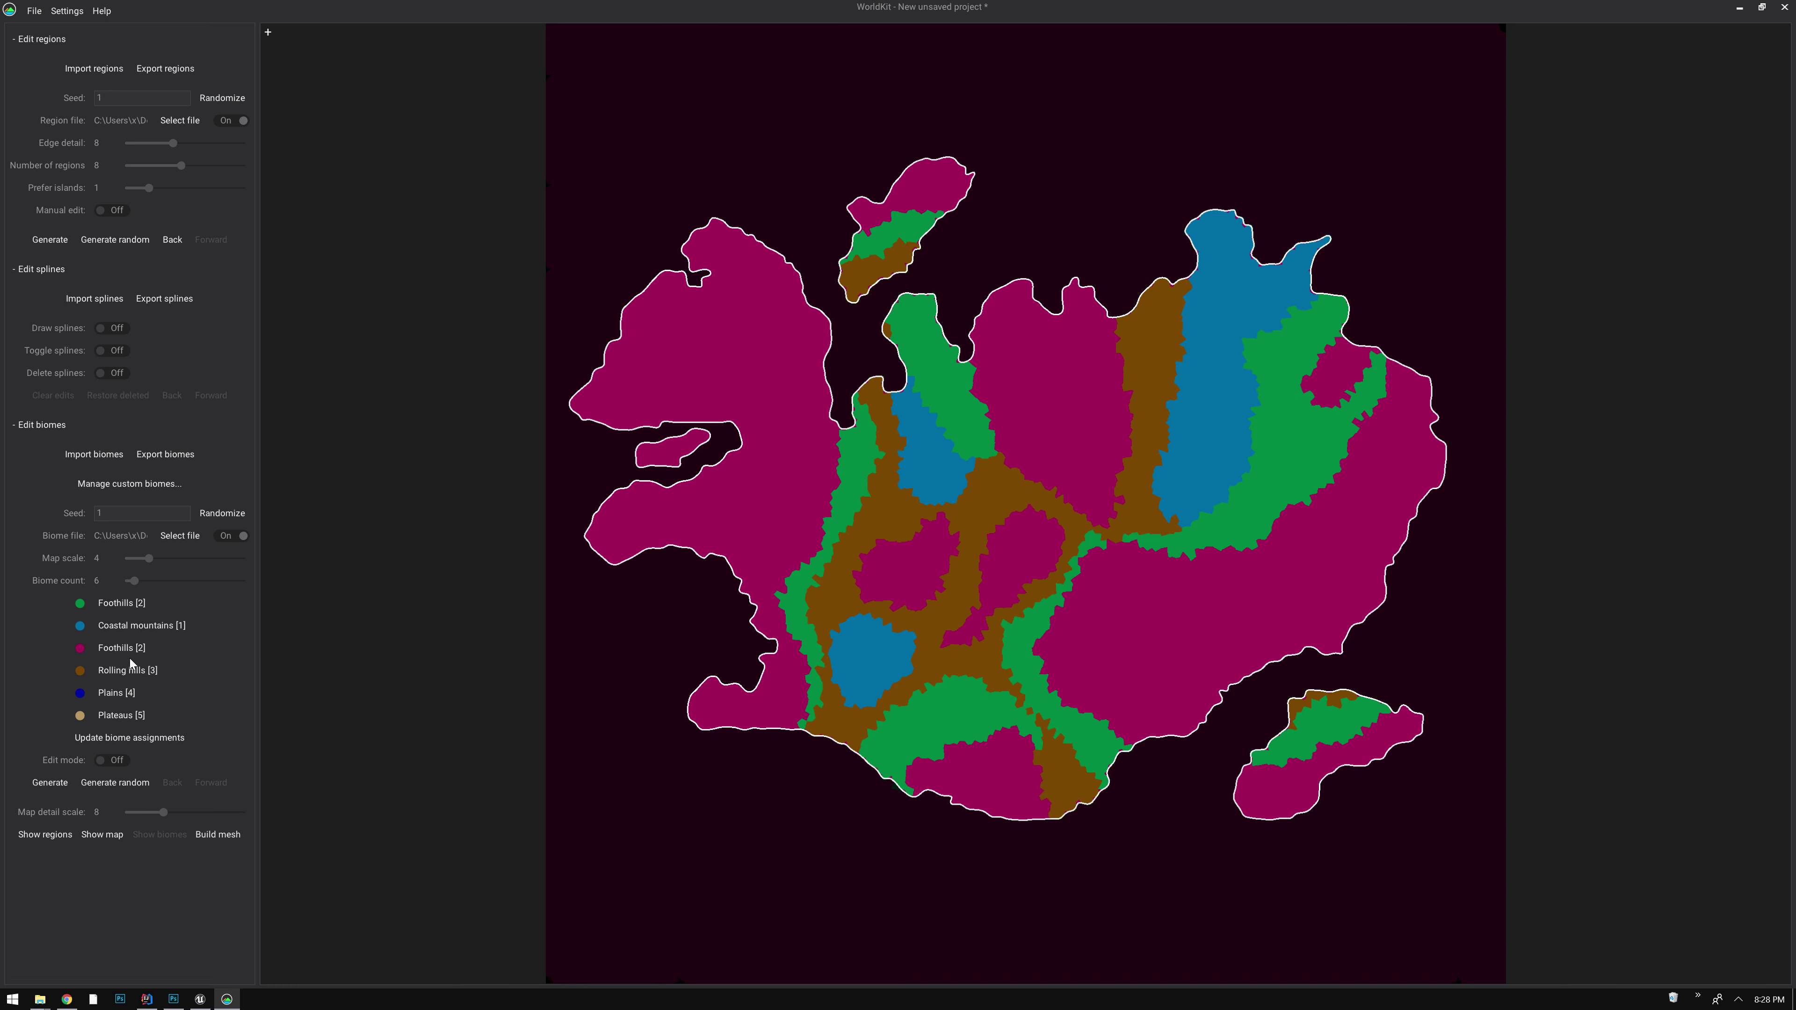
pyautogui.click(143, 627)
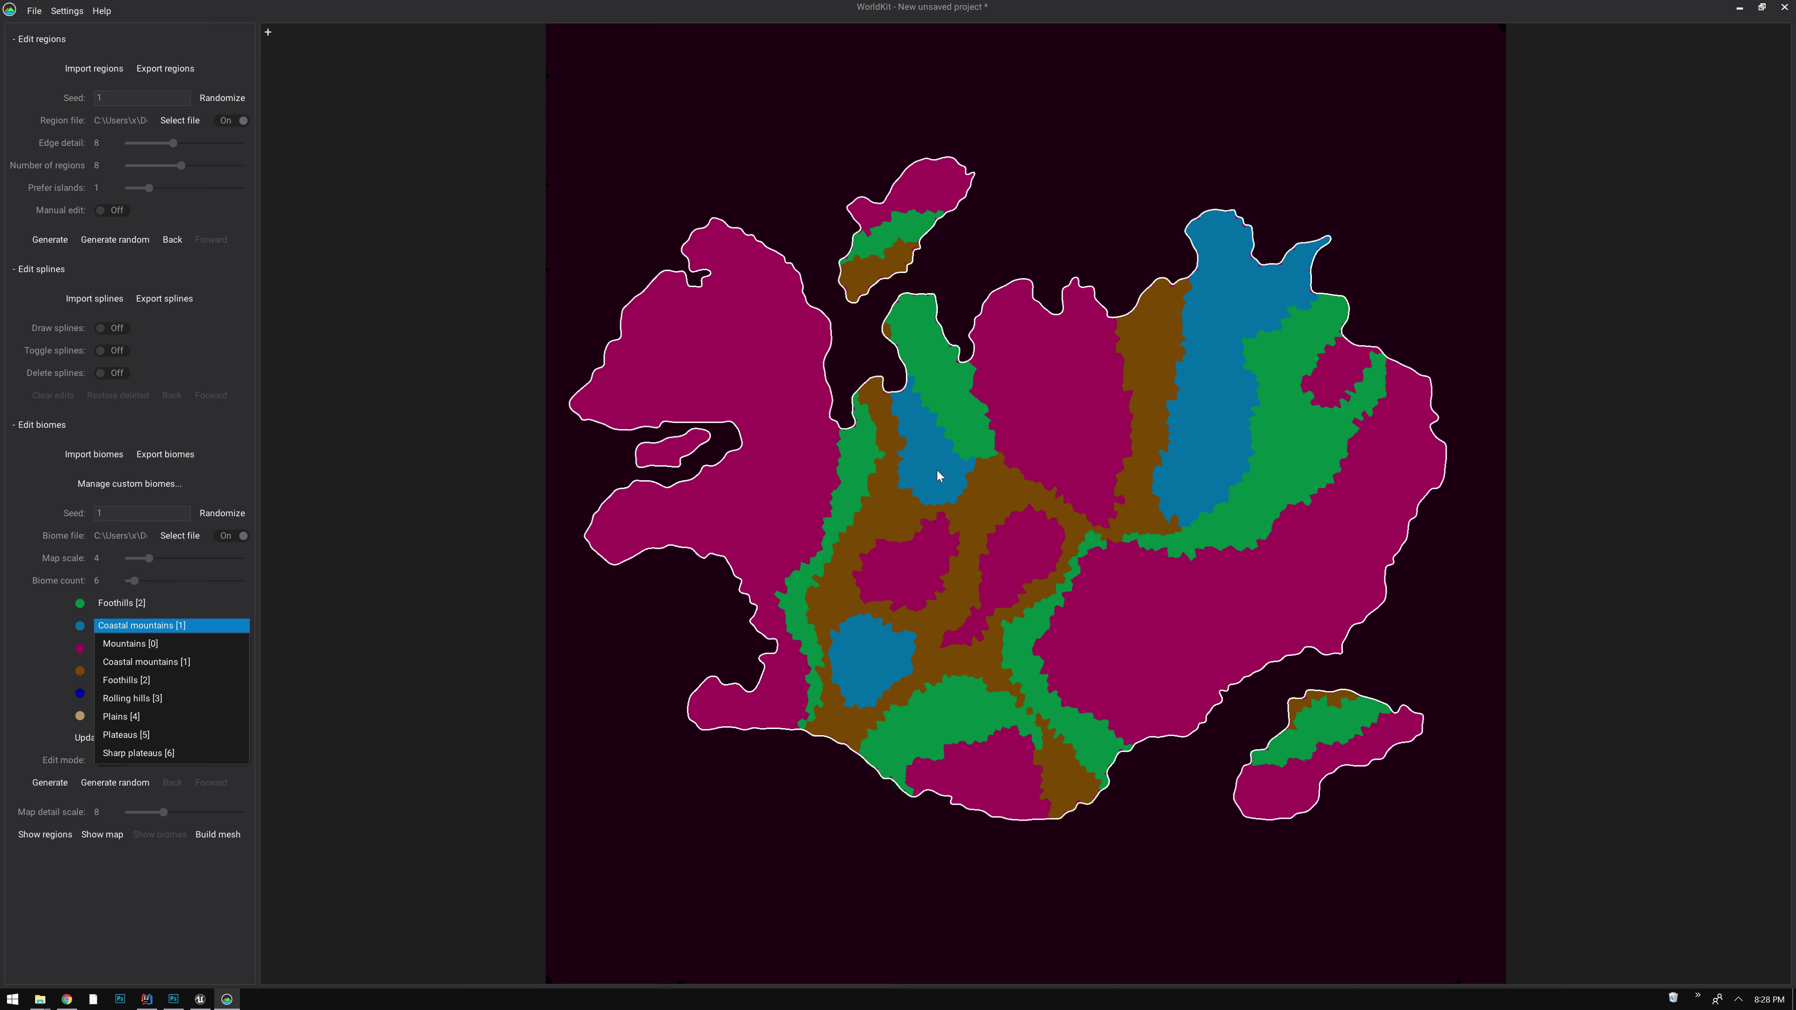
pyautogui.click(131, 736)
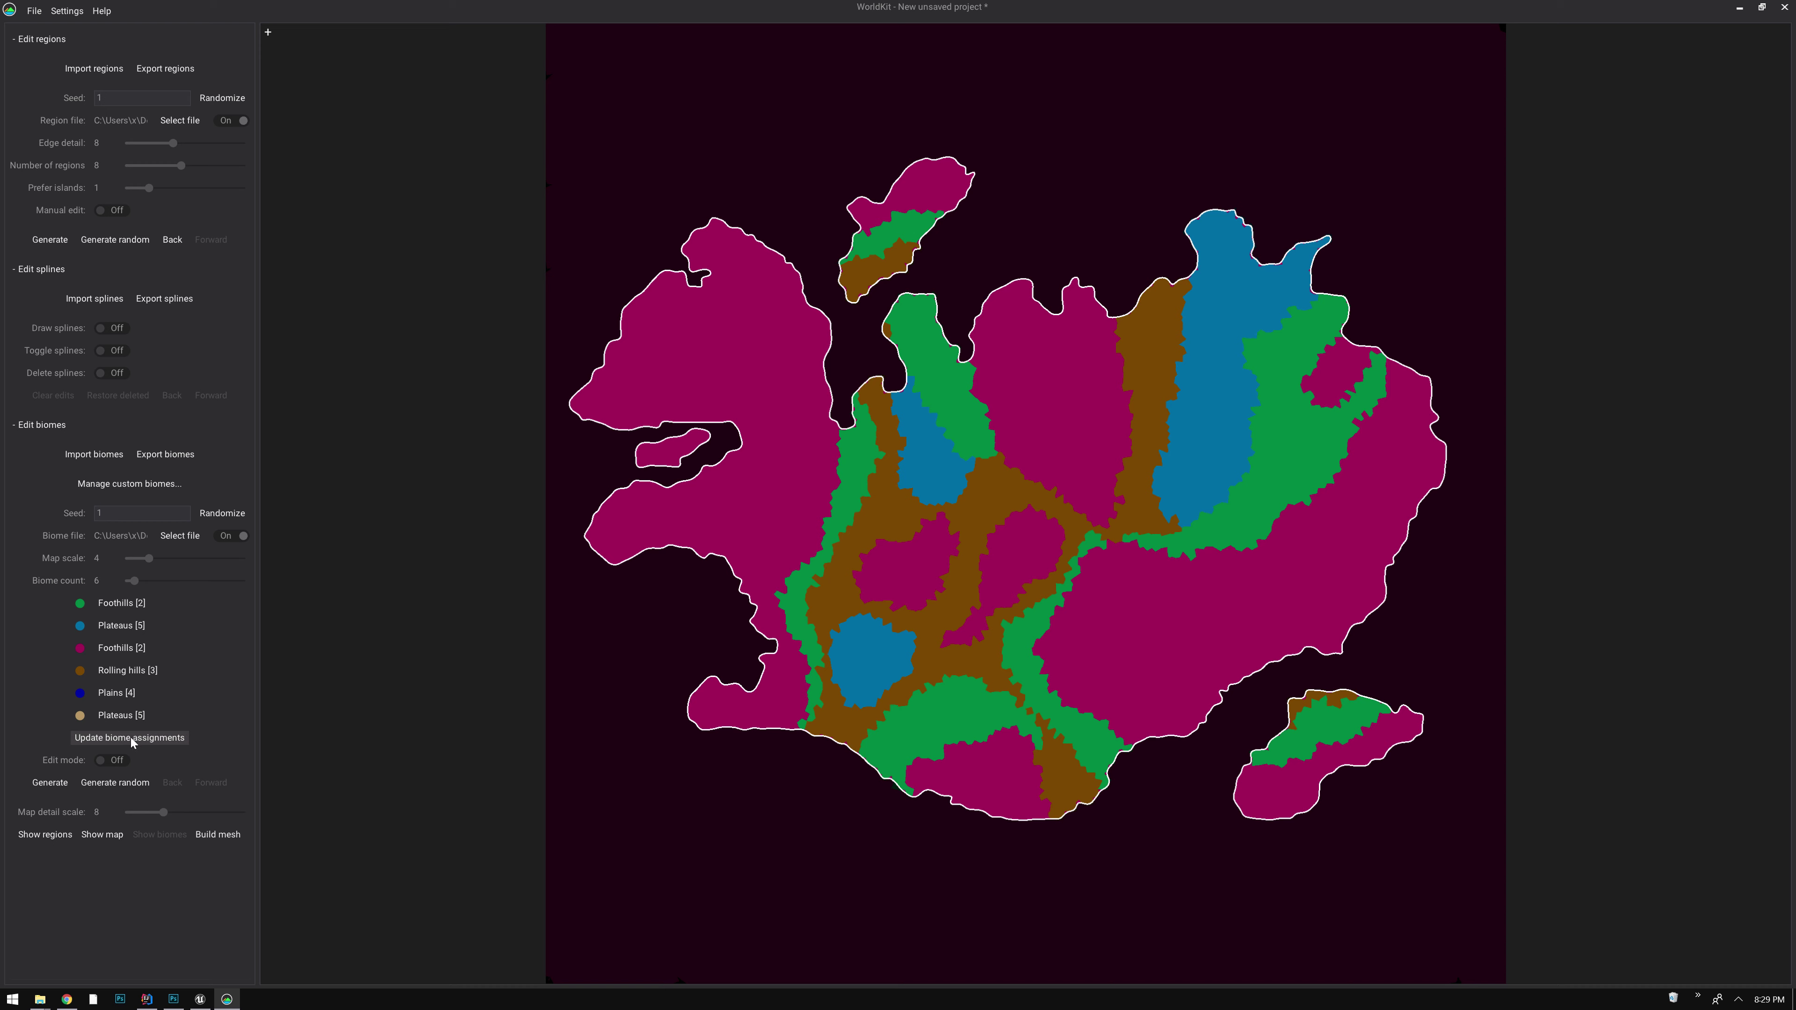
# Assign Mountains and Coastal mountains to the remaining slots and turn biome Edit mode on
pyautogui.click(126, 649)
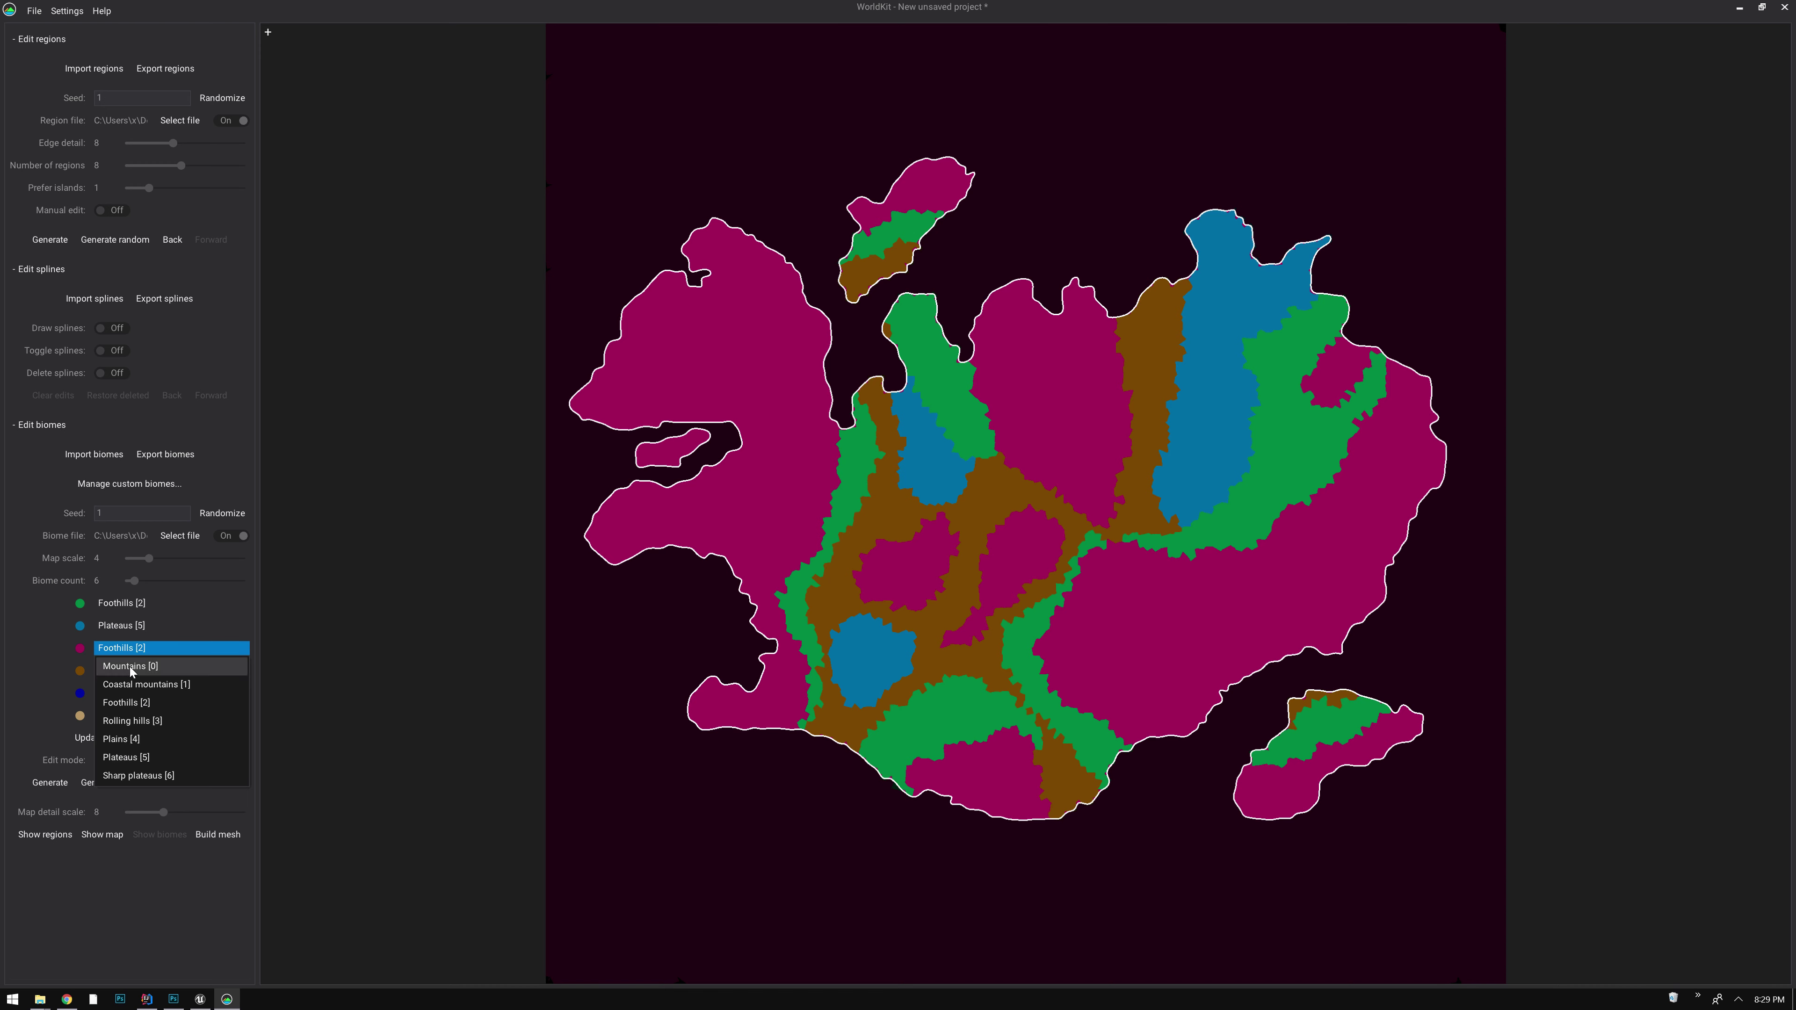
pyautogui.click(127, 667)
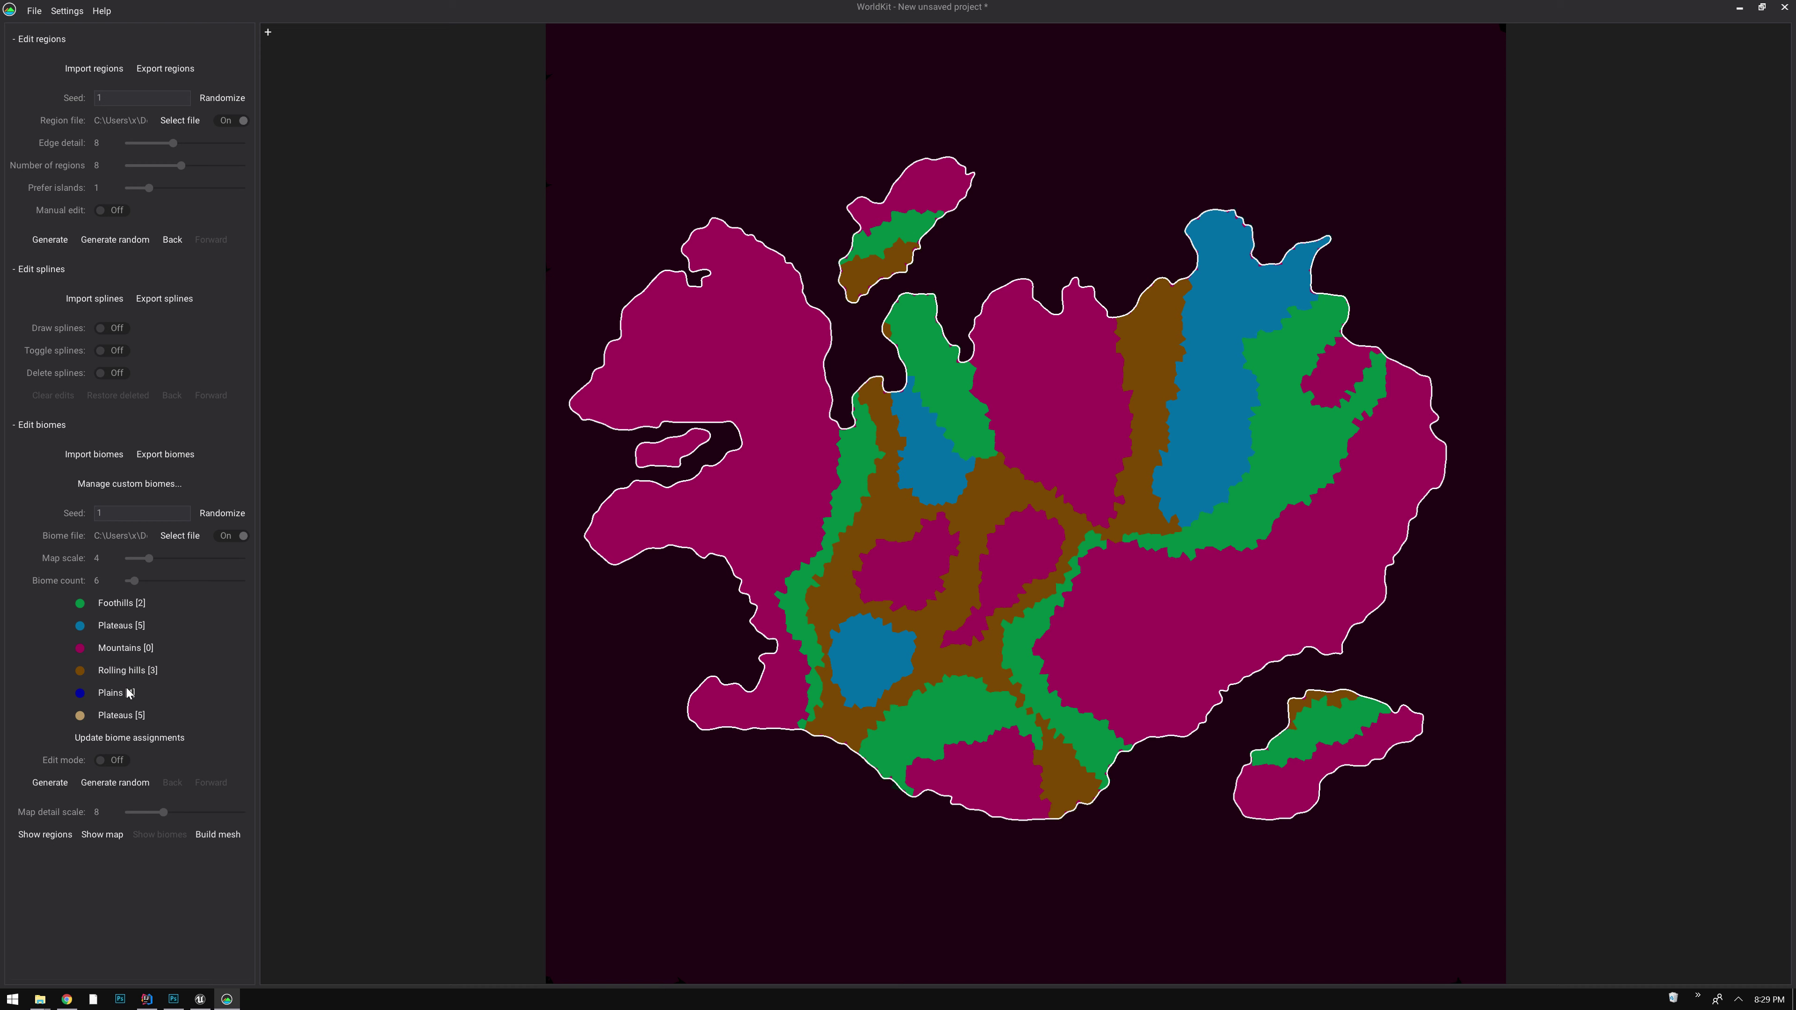
pyautogui.click(128, 715)
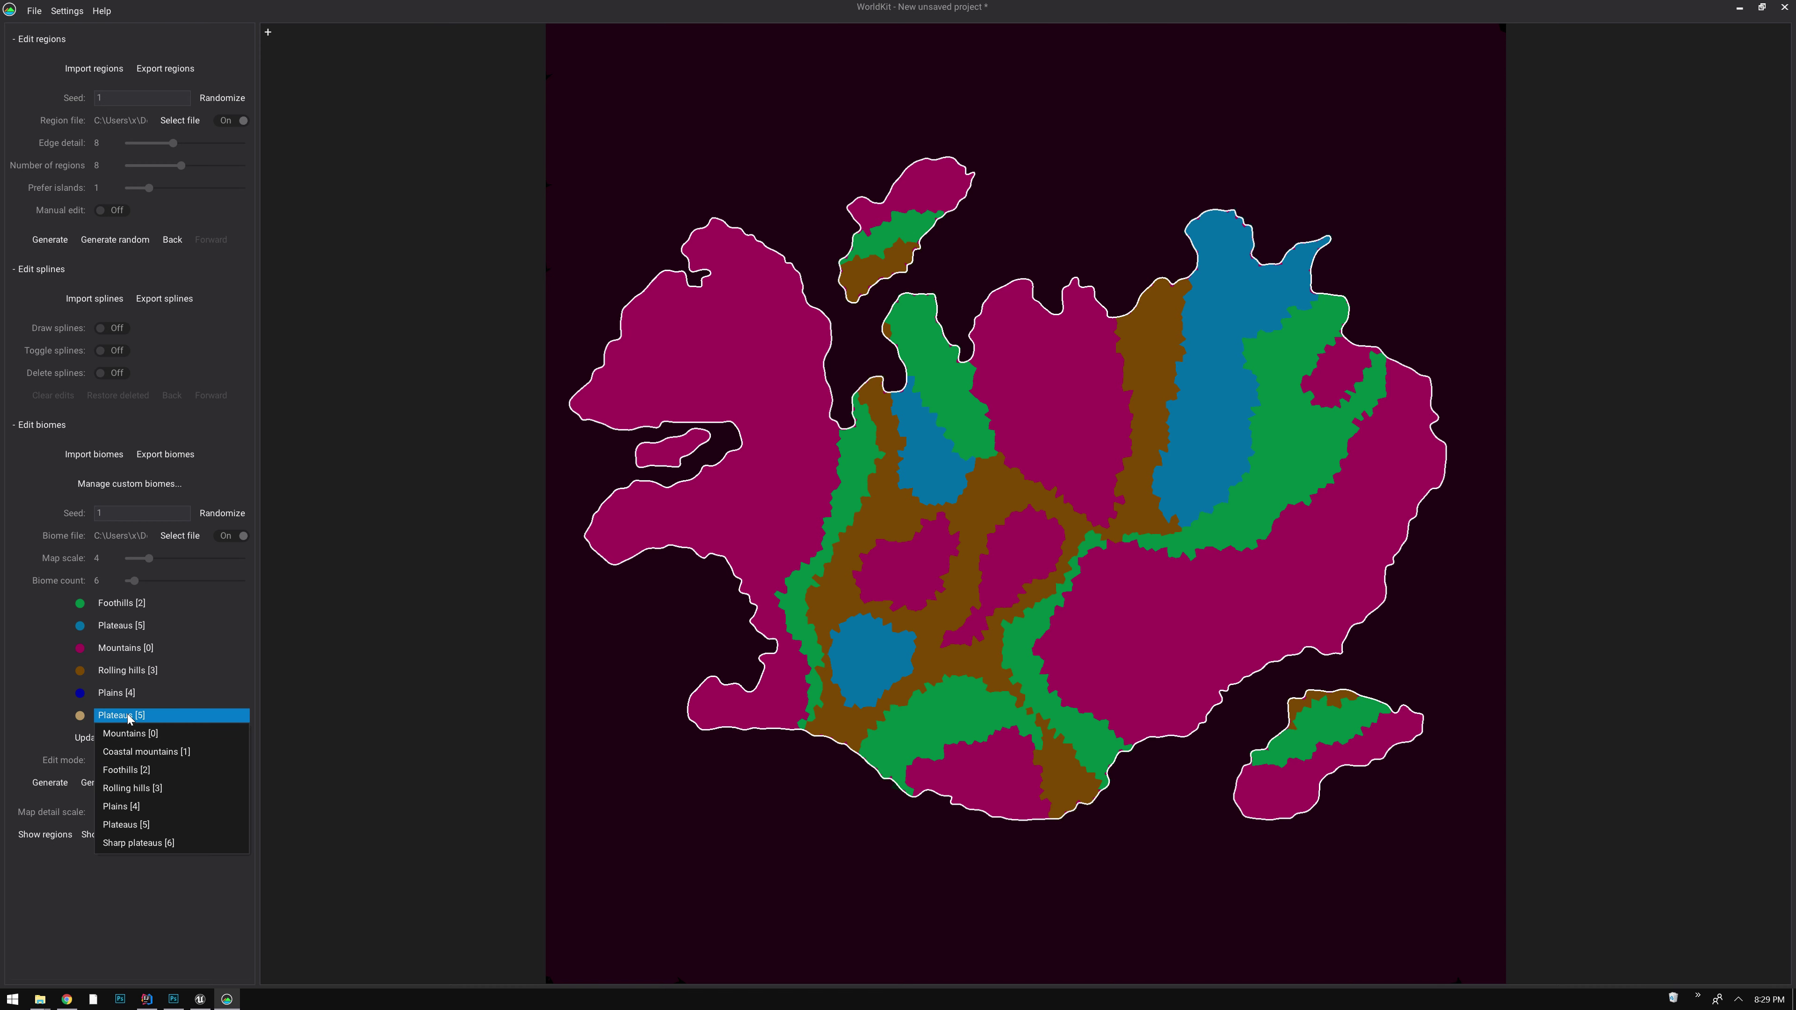
pyautogui.click(128, 751)
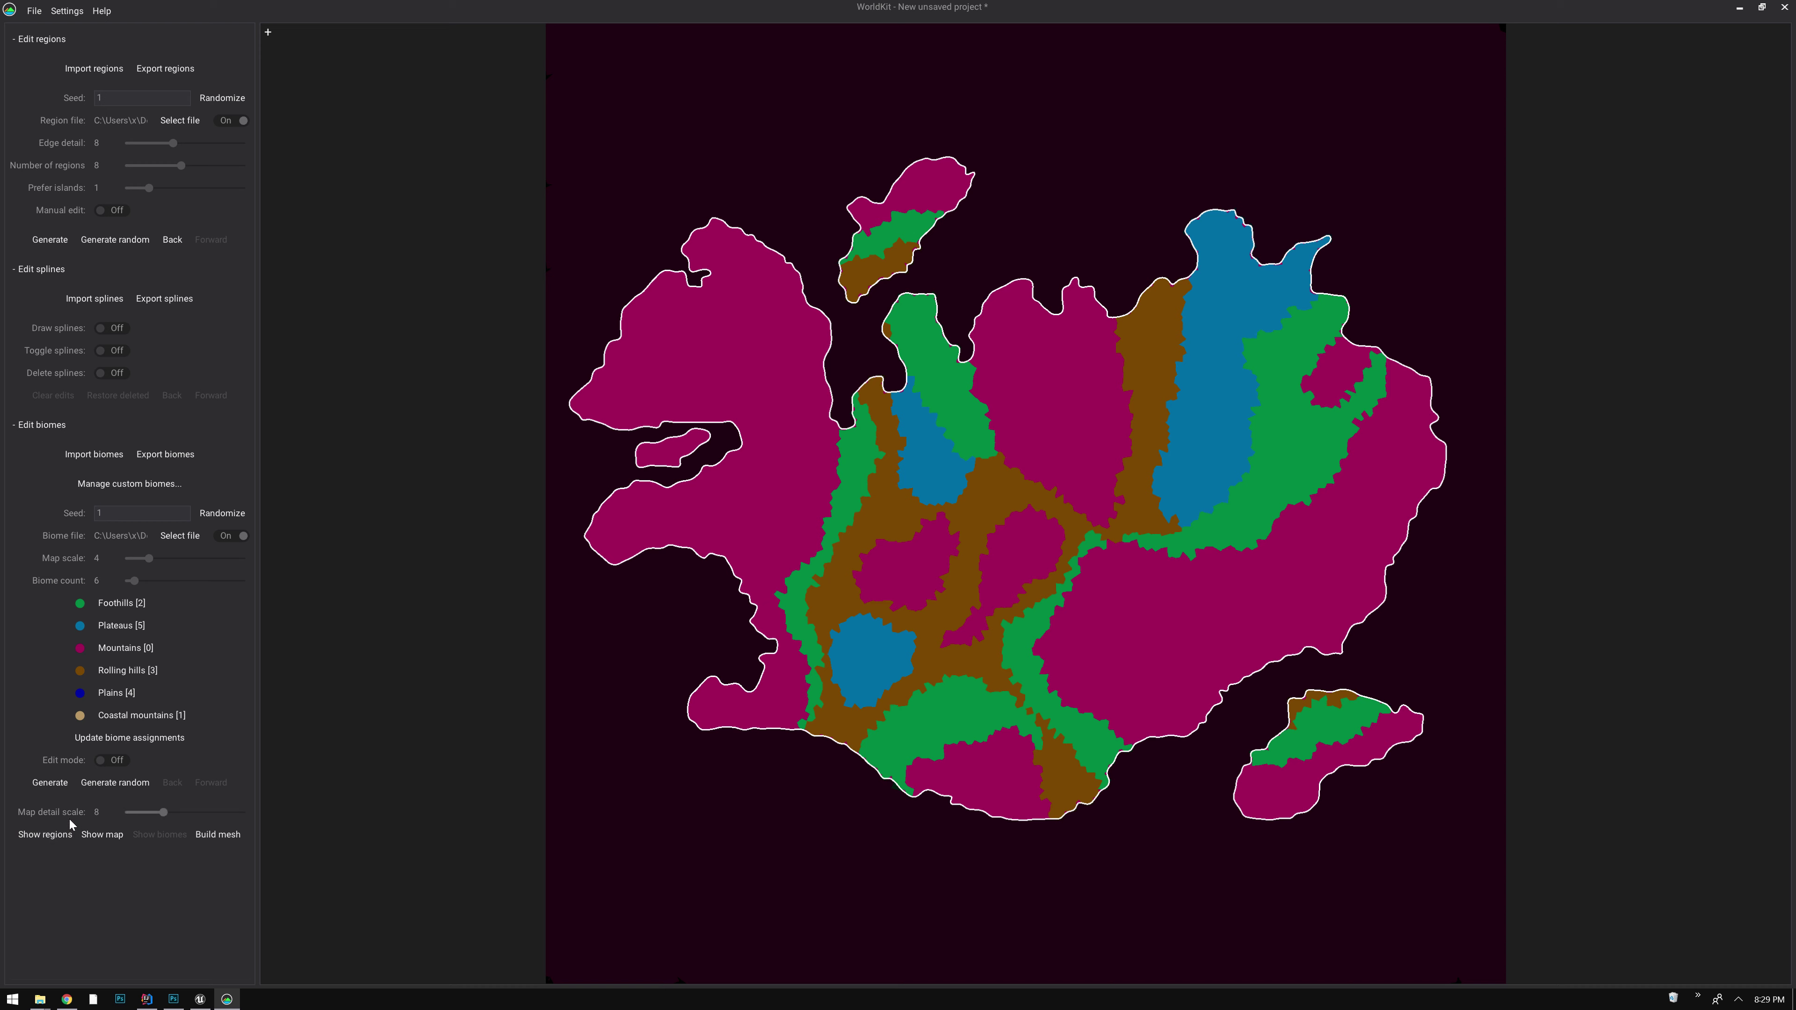
pyautogui.click(118, 760)
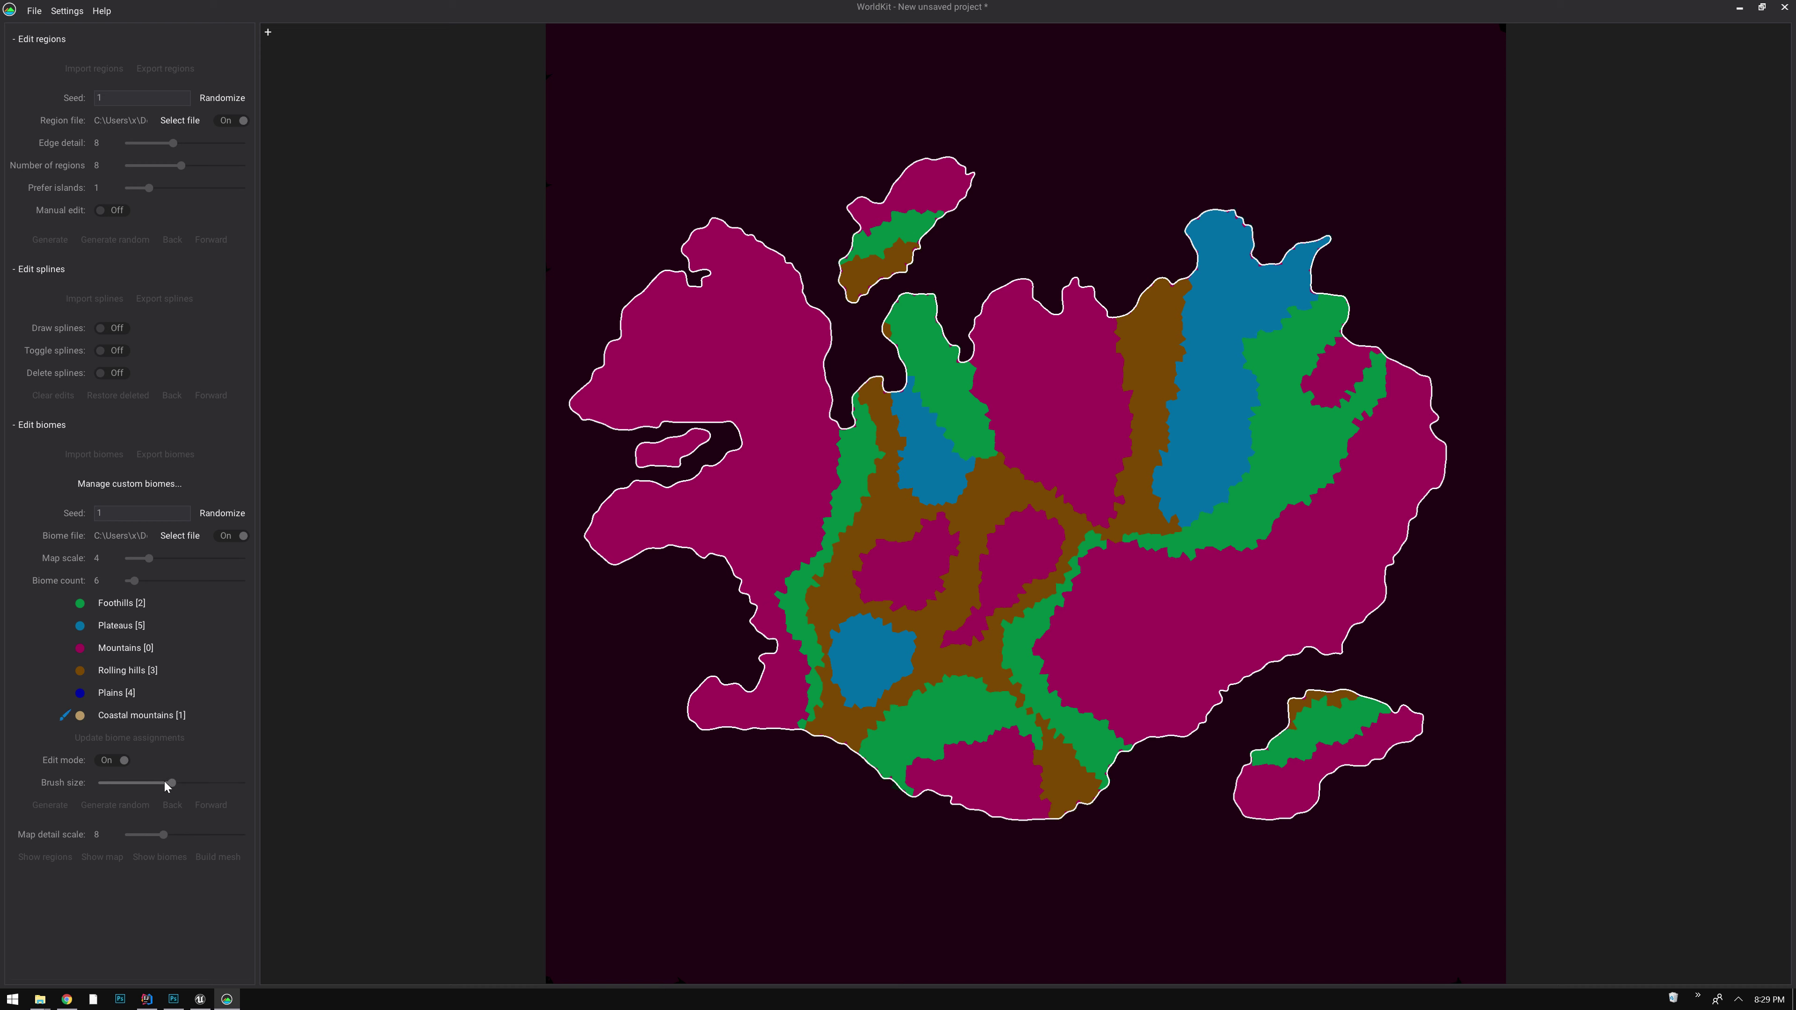
# Paint Coastal mountains along the coasts, then small-brush Plains patches in the centre, south and north
pyautogui.moveTo(776, 194)
pyautogui.mouseDown()
pyautogui.moveTo(708, 221)
pyautogui.moveTo(669, 295)
pyautogui.moveTo(709, 284)
pyautogui.moveTo(746, 230)
pyautogui.moveTo(660, 295)
pyautogui.moveTo(658, 341)
pyautogui.moveTo(604, 411)
pyautogui.moveTo(634, 442)
pyautogui.moveTo(610, 508)
pyautogui.moveTo(623, 567)
pyautogui.moveTo(710, 648)
pyautogui.moveTo(737, 784)
pyautogui.moveTo(821, 847)
pyautogui.moveTo(932, 812)
pyautogui.moveTo(1071, 872)
pyautogui.moveTo(1210, 853)
pyautogui.moveTo(1223, 807)
pyautogui.moveTo(1291, 834)
pyautogui.moveTo(1356, 831)
pyautogui.moveTo(1414, 777)
pyautogui.moveTo(1461, 726)
pyautogui.moveTo(1458, 400)
pyautogui.moveTo(1397, 561)
pyautogui.moveTo(1220, 675)
pyautogui.moveTo(1194, 718)
pyautogui.moveTo(1157, 727)
pyautogui.moveTo(1143, 702)
pyautogui.moveTo(1316, 635)
pyautogui.moveTo(1419, 526)
pyautogui.moveTo(1445, 445)
pyautogui.moveTo(1421, 348)
pyautogui.moveTo(1384, 335)
pyautogui.moveTo(1395, 192)
pyautogui.moveTo(1235, 128)
pyautogui.moveTo(1057, 319)
pyautogui.moveTo(1033, 304)
pyautogui.moveTo(993, 331)
pyautogui.moveTo(1035, 261)
pyautogui.moveTo(1010, 180)
pyautogui.moveTo(935, 149)
pyautogui.moveTo(803, 163)
pyautogui.mouseUp()
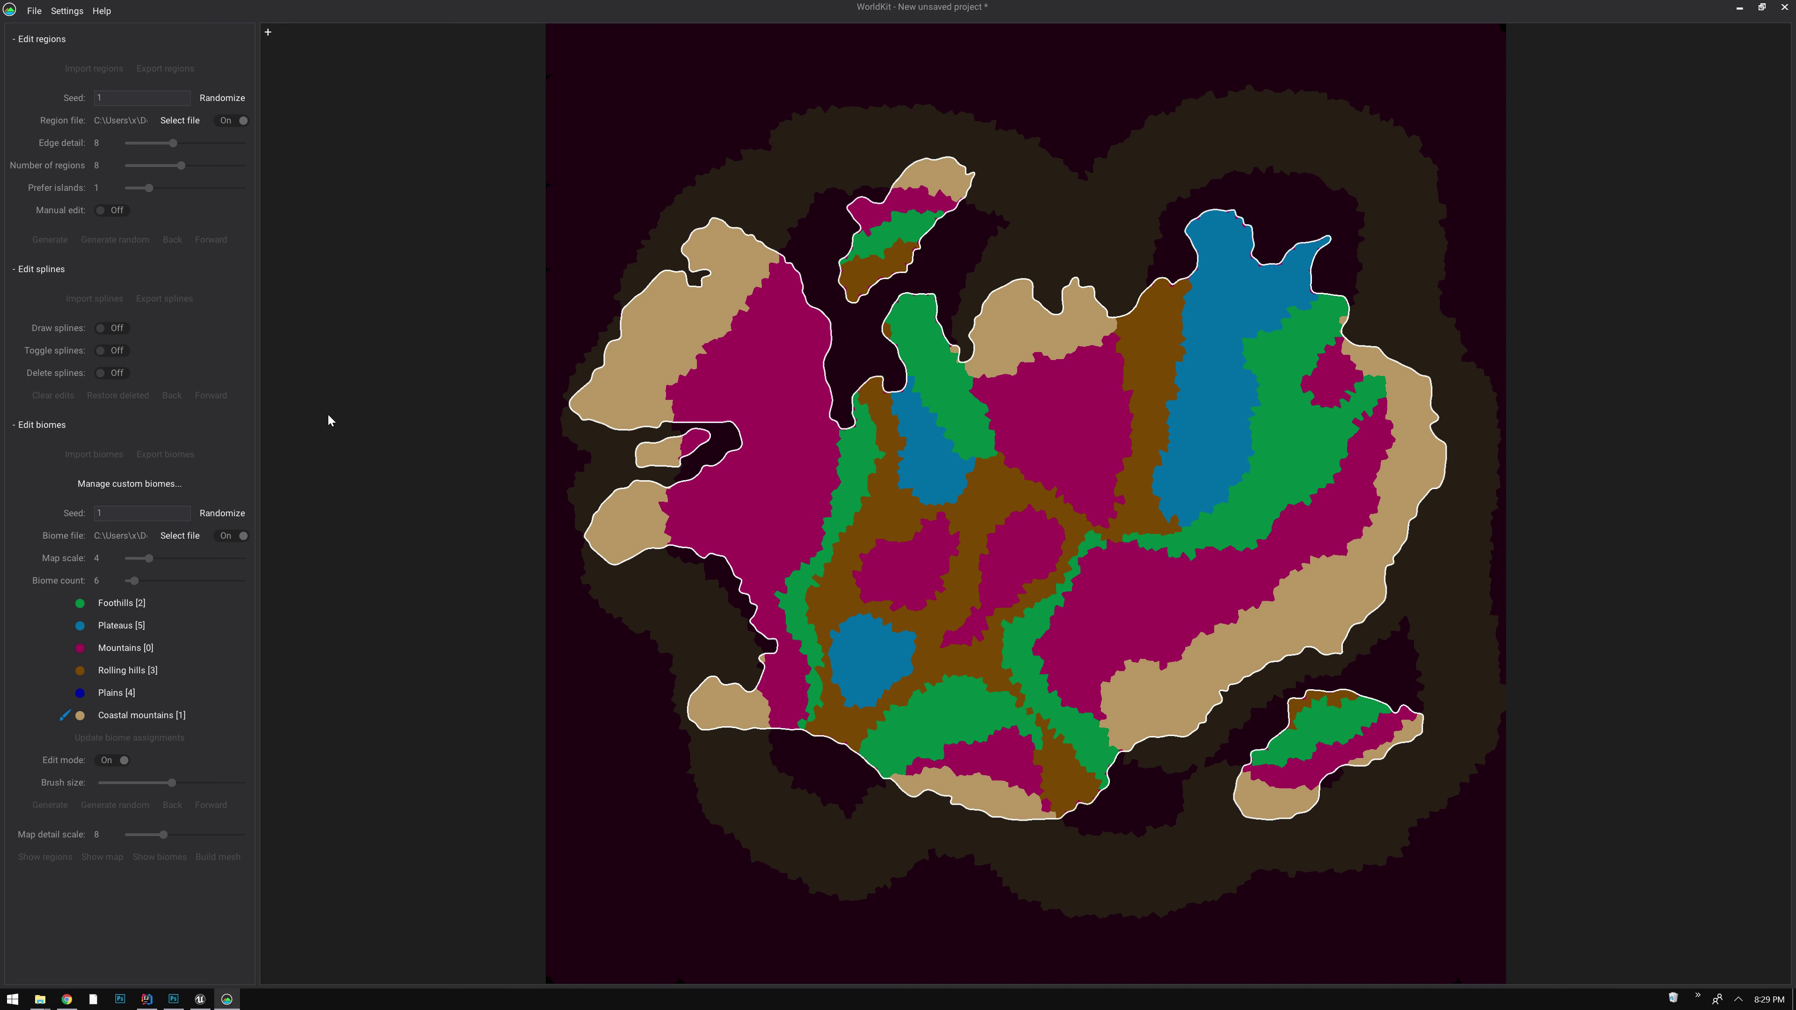
pyautogui.click(79, 693)
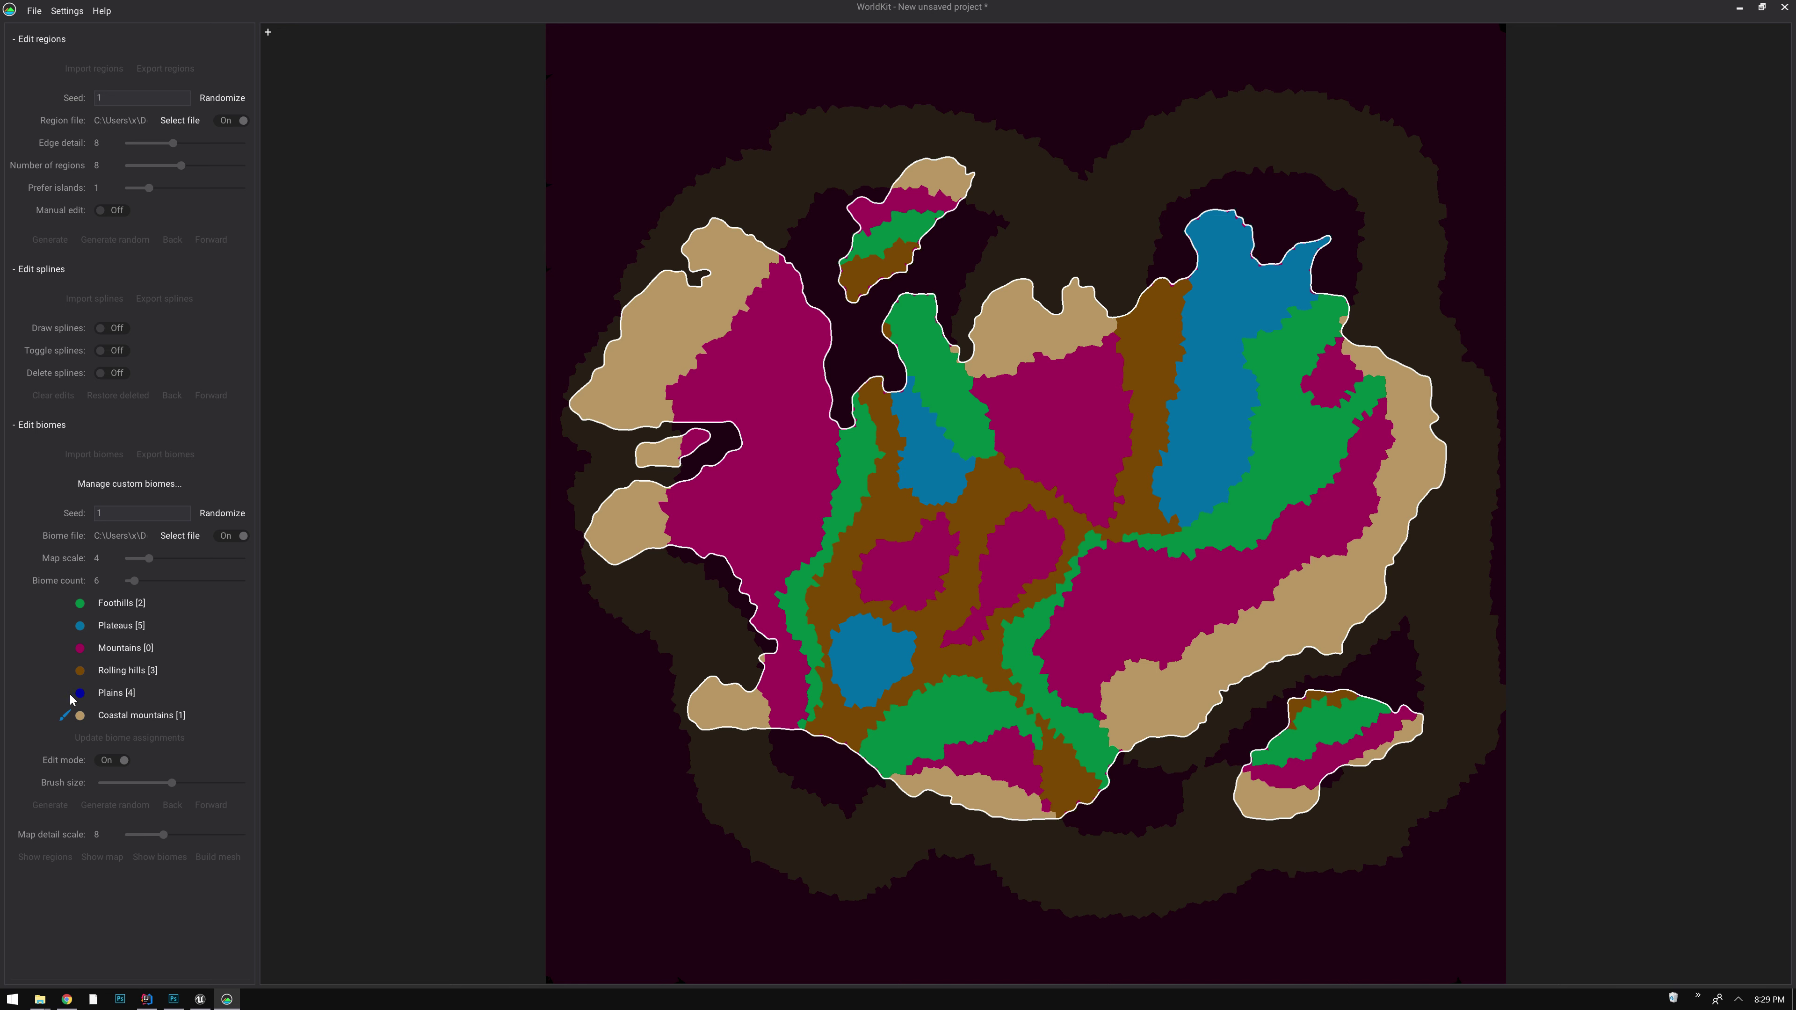
pyautogui.click(113, 783)
pyautogui.moveTo(829, 745); pyautogui.dragTo(847, 732)
pyautogui.moveTo(959, 660)
pyautogui.mouseDown()
pyautogui.moveTo(938, 666)
pyautogui.moveTo(932, 644)
pyautogui.moveTo(944, 608)
pyautogui.moveTo(964, 661)
pyautogui.mouseUp()
pyautogui.moveTo(1086, 815)
pyautogui.mouseDown()
pyautogui.moveTo(1065, 779)
pyautogui.moveTo(1068, 805)
pyautogui.mouseUp()
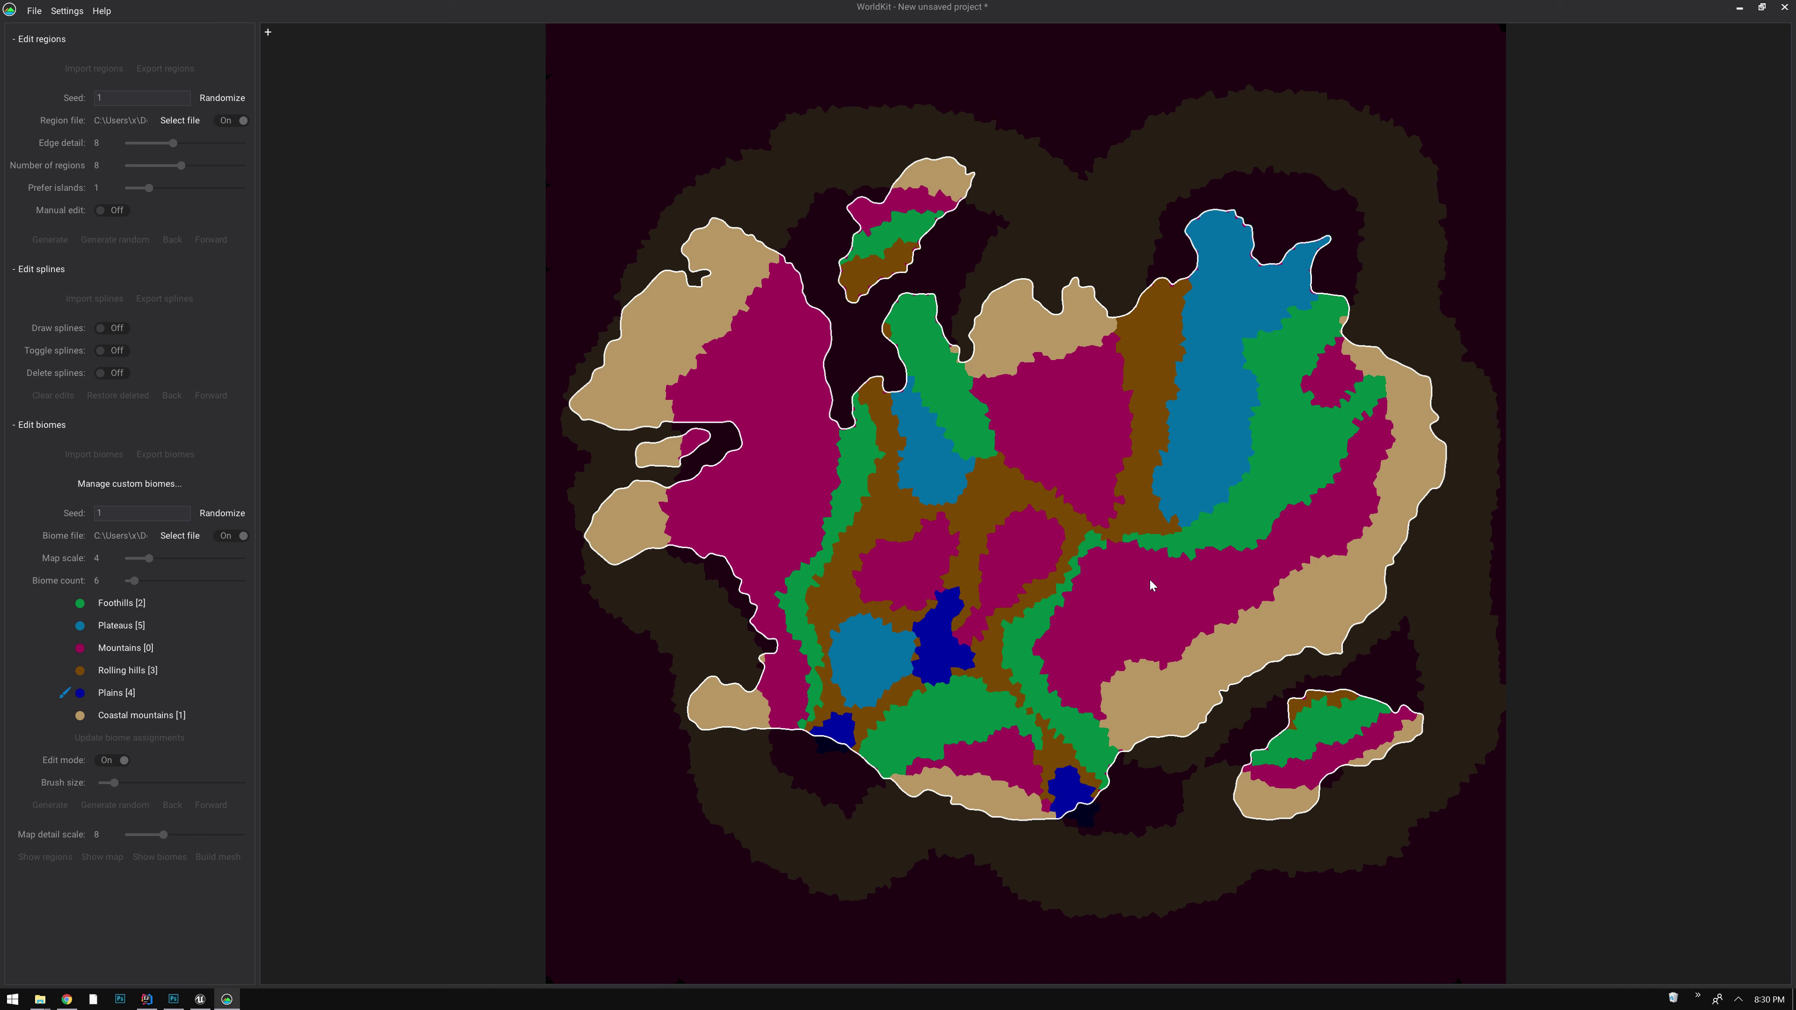
pyautogui.moveTo(1154, 274); pyautogui.dragTo(1155, 340)
pyautogui.moveTo(863, 385); pyautogui.dragTo(874, 391)
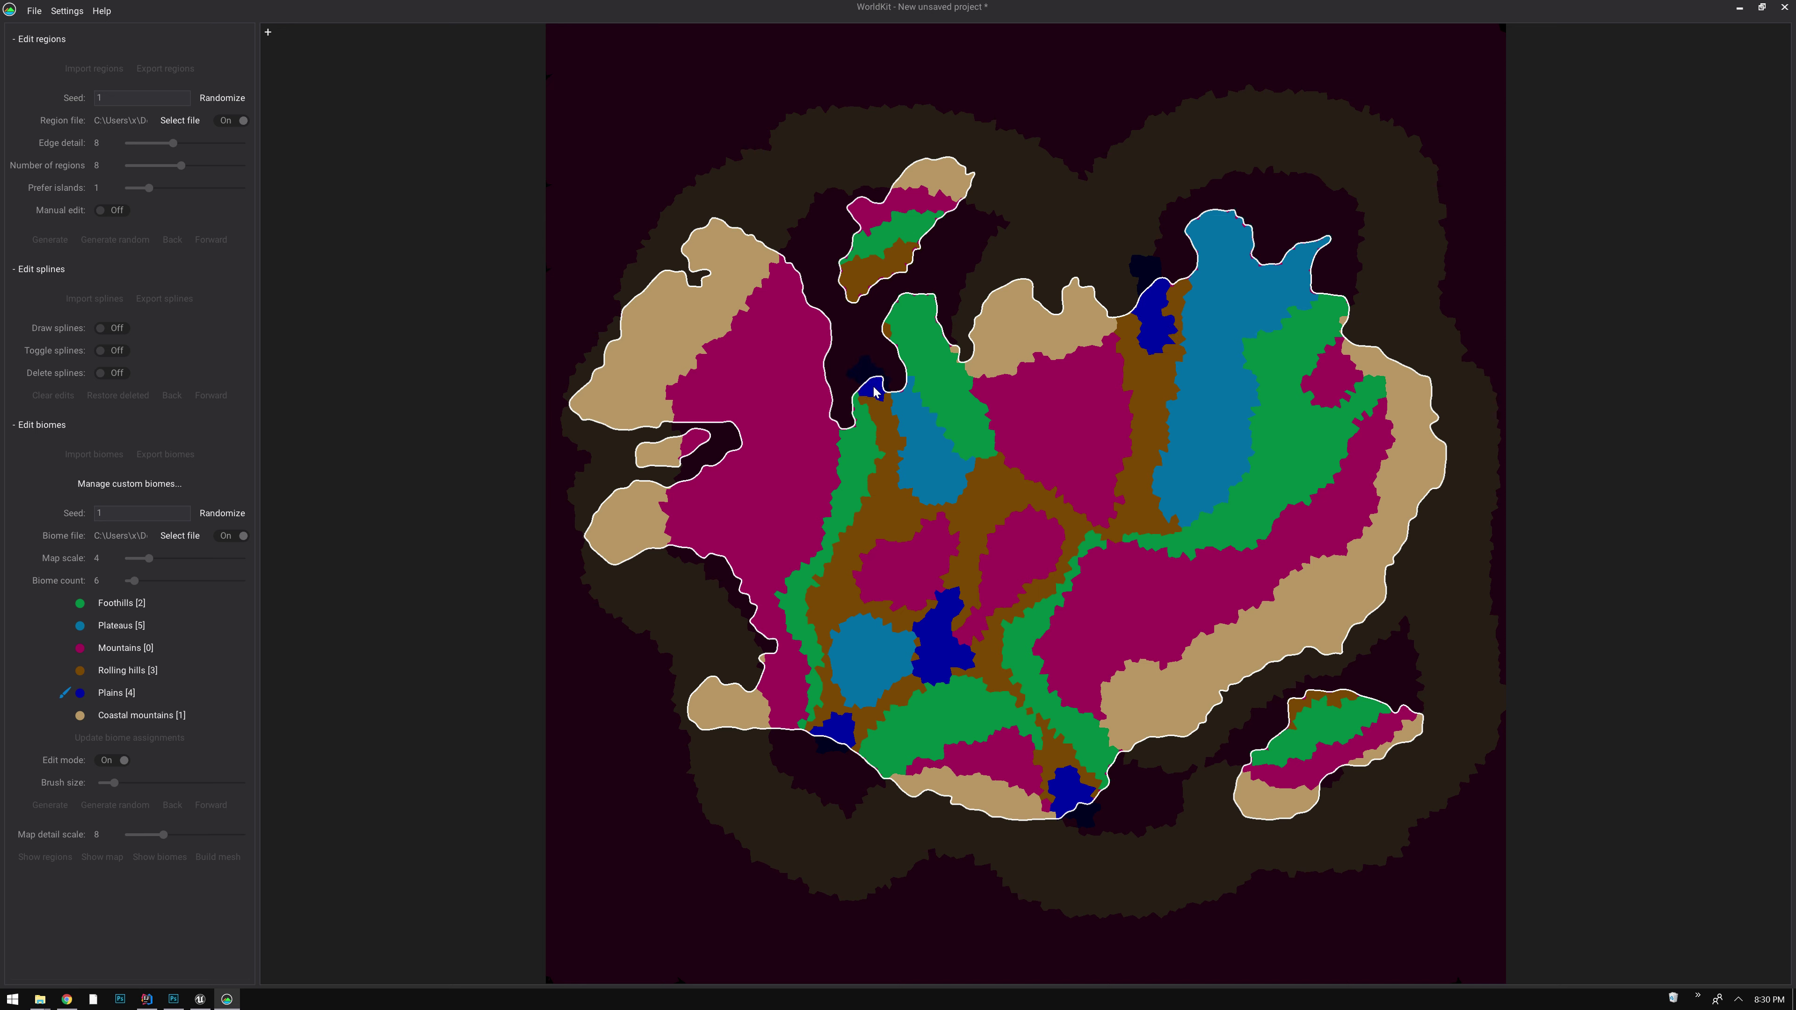
pyautogui.moveTo(1146, 327); pyautogui.dragTo(1149, 372)
pyautogui.click(112, 763)
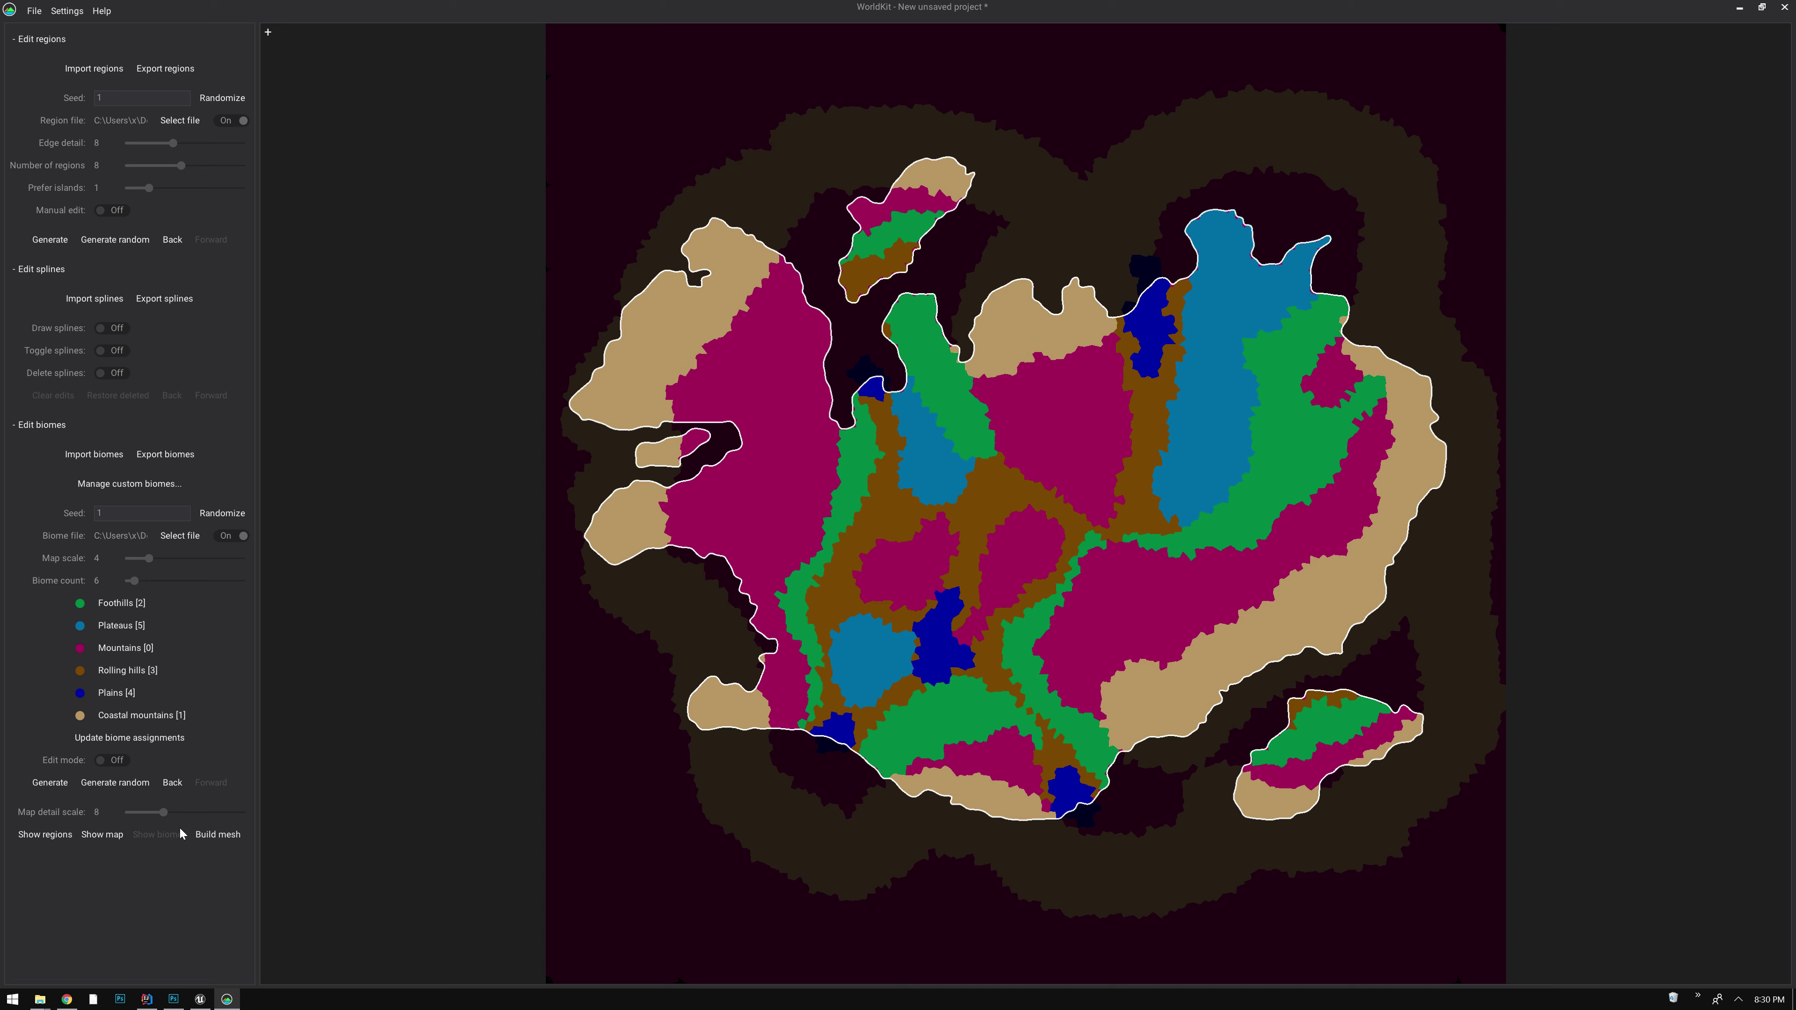
# Build the terrain mesh from the biome map and view it in 3D perspective
pyautogui.click(218, 835)
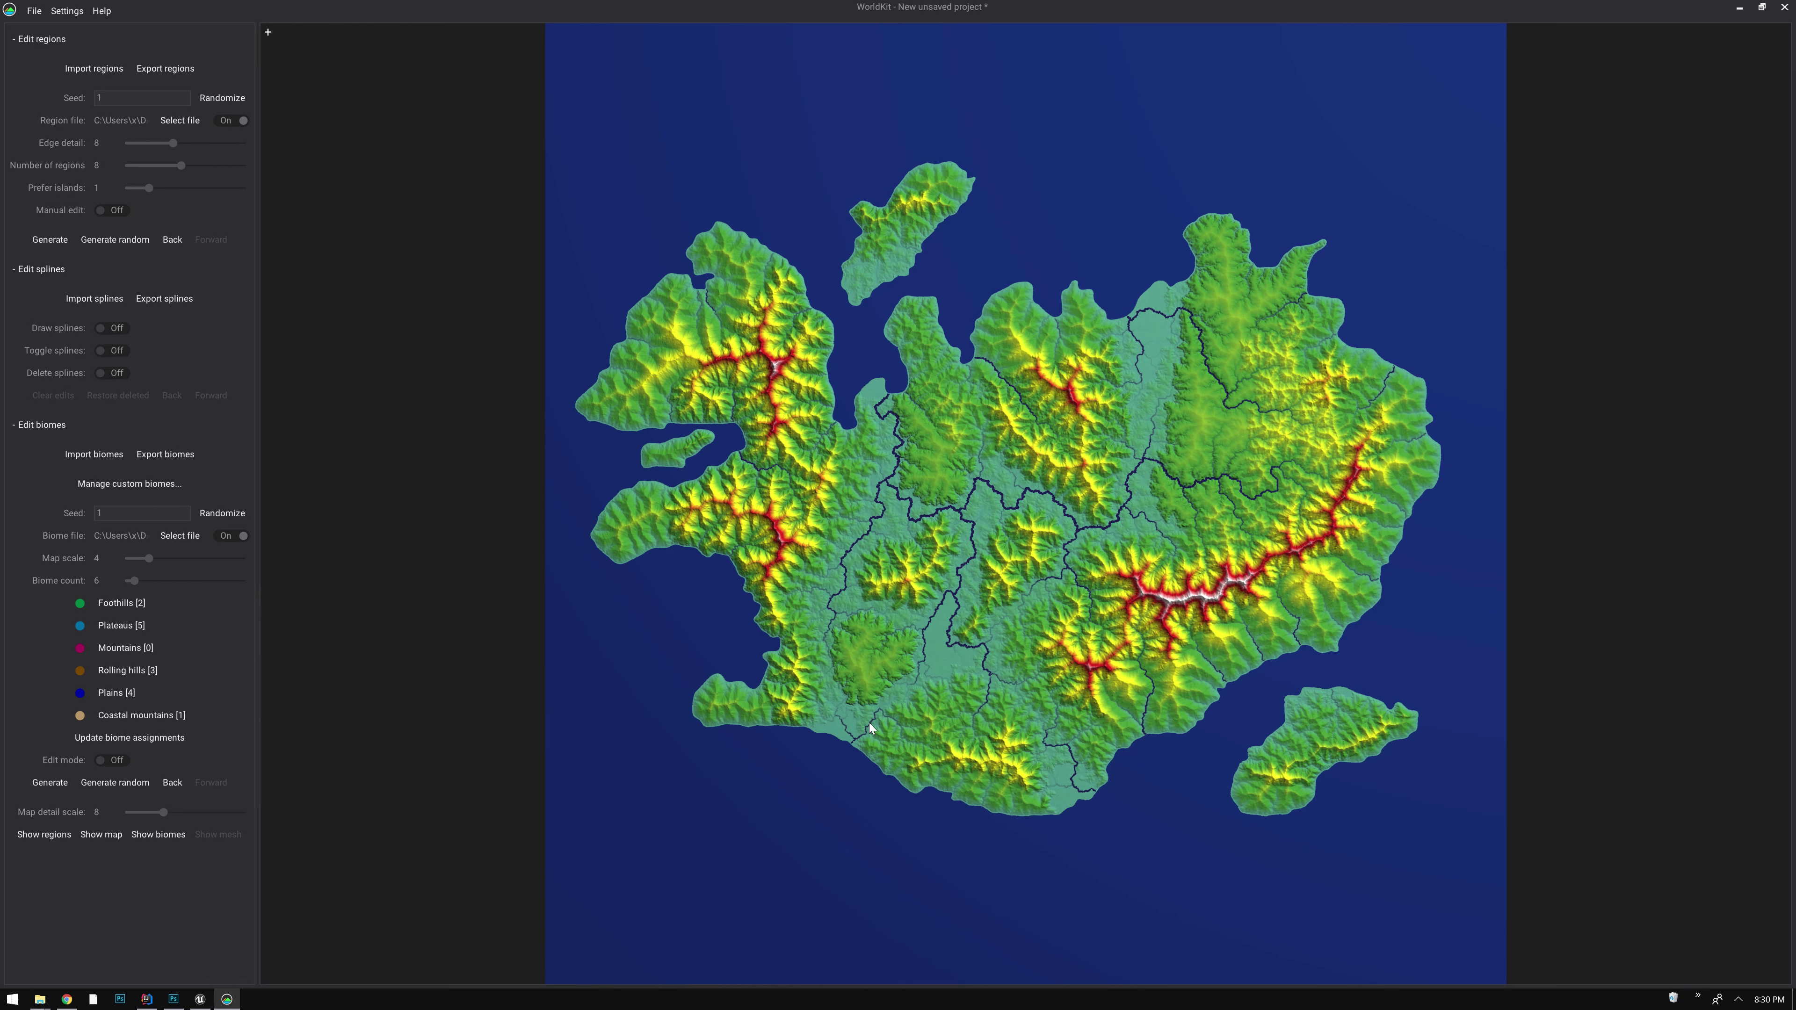
pyautogui.moveTo(966, 749); pyautogui.dragTo(974, 593)
pyautogui.scroll(5, 1002, 678)
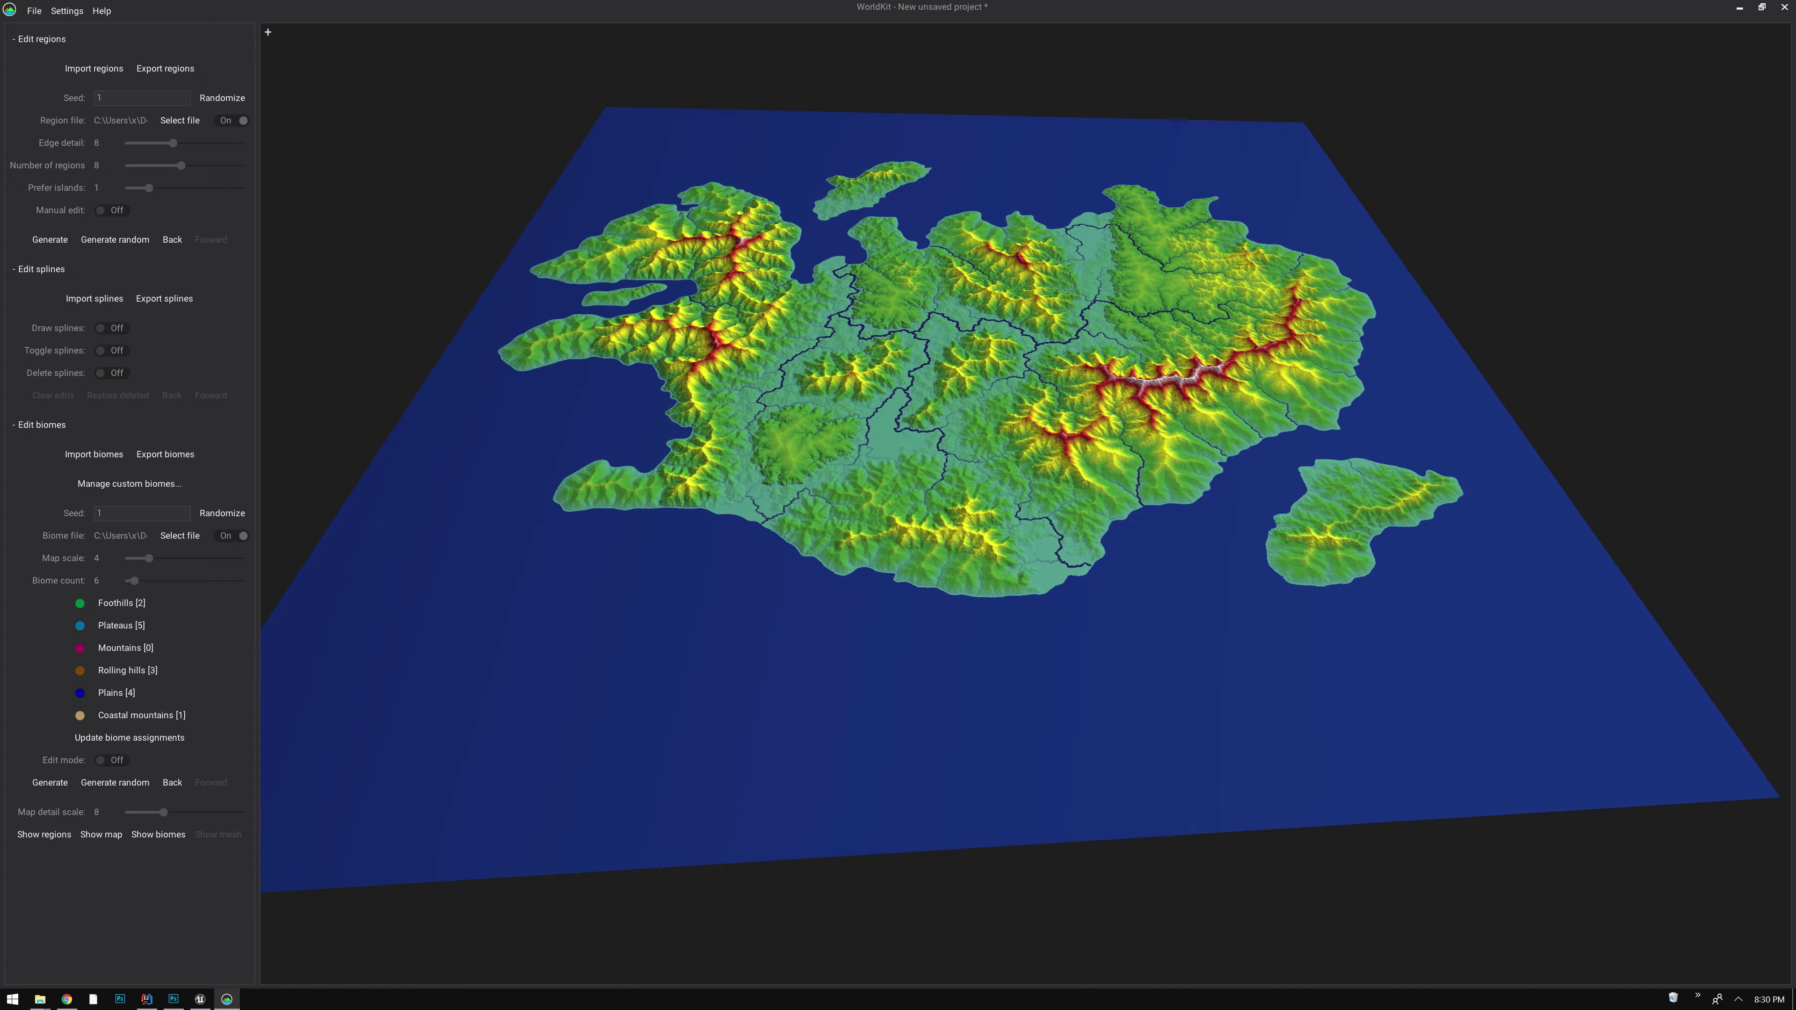
pyautogui.scroll(5, 1025, 502)
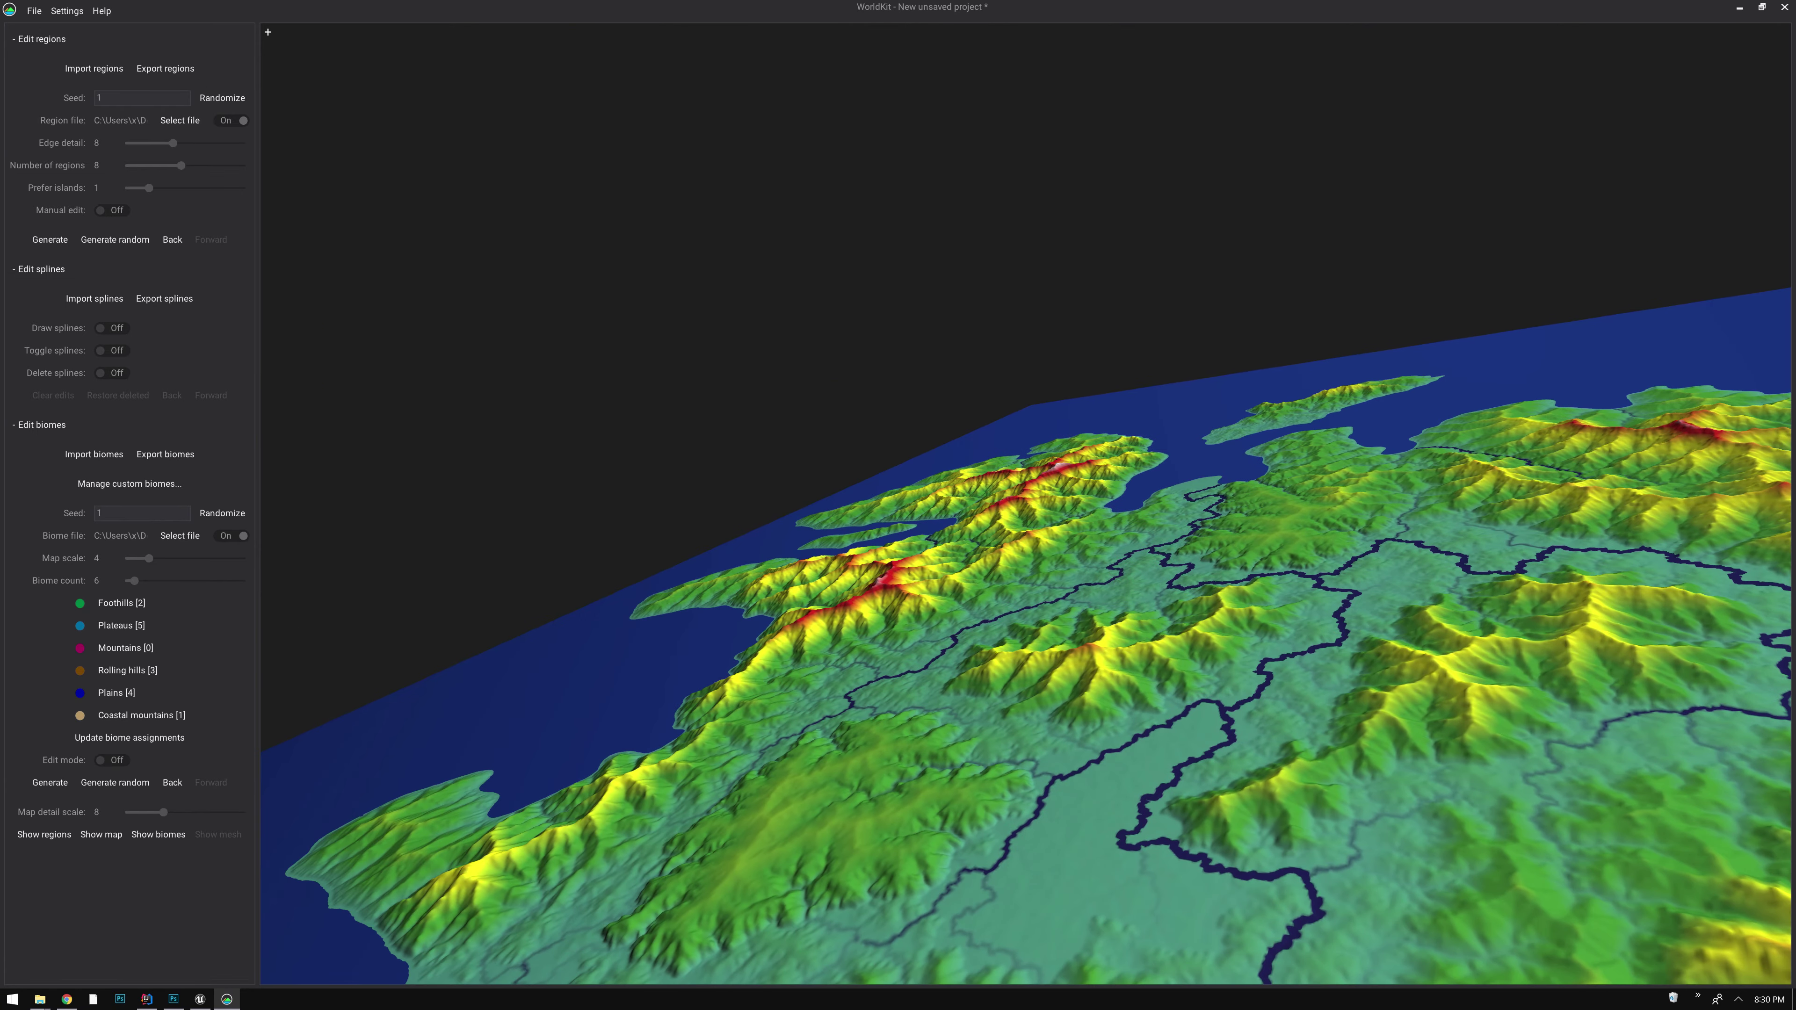
pyautogui.scroll(-8, 914, 695)
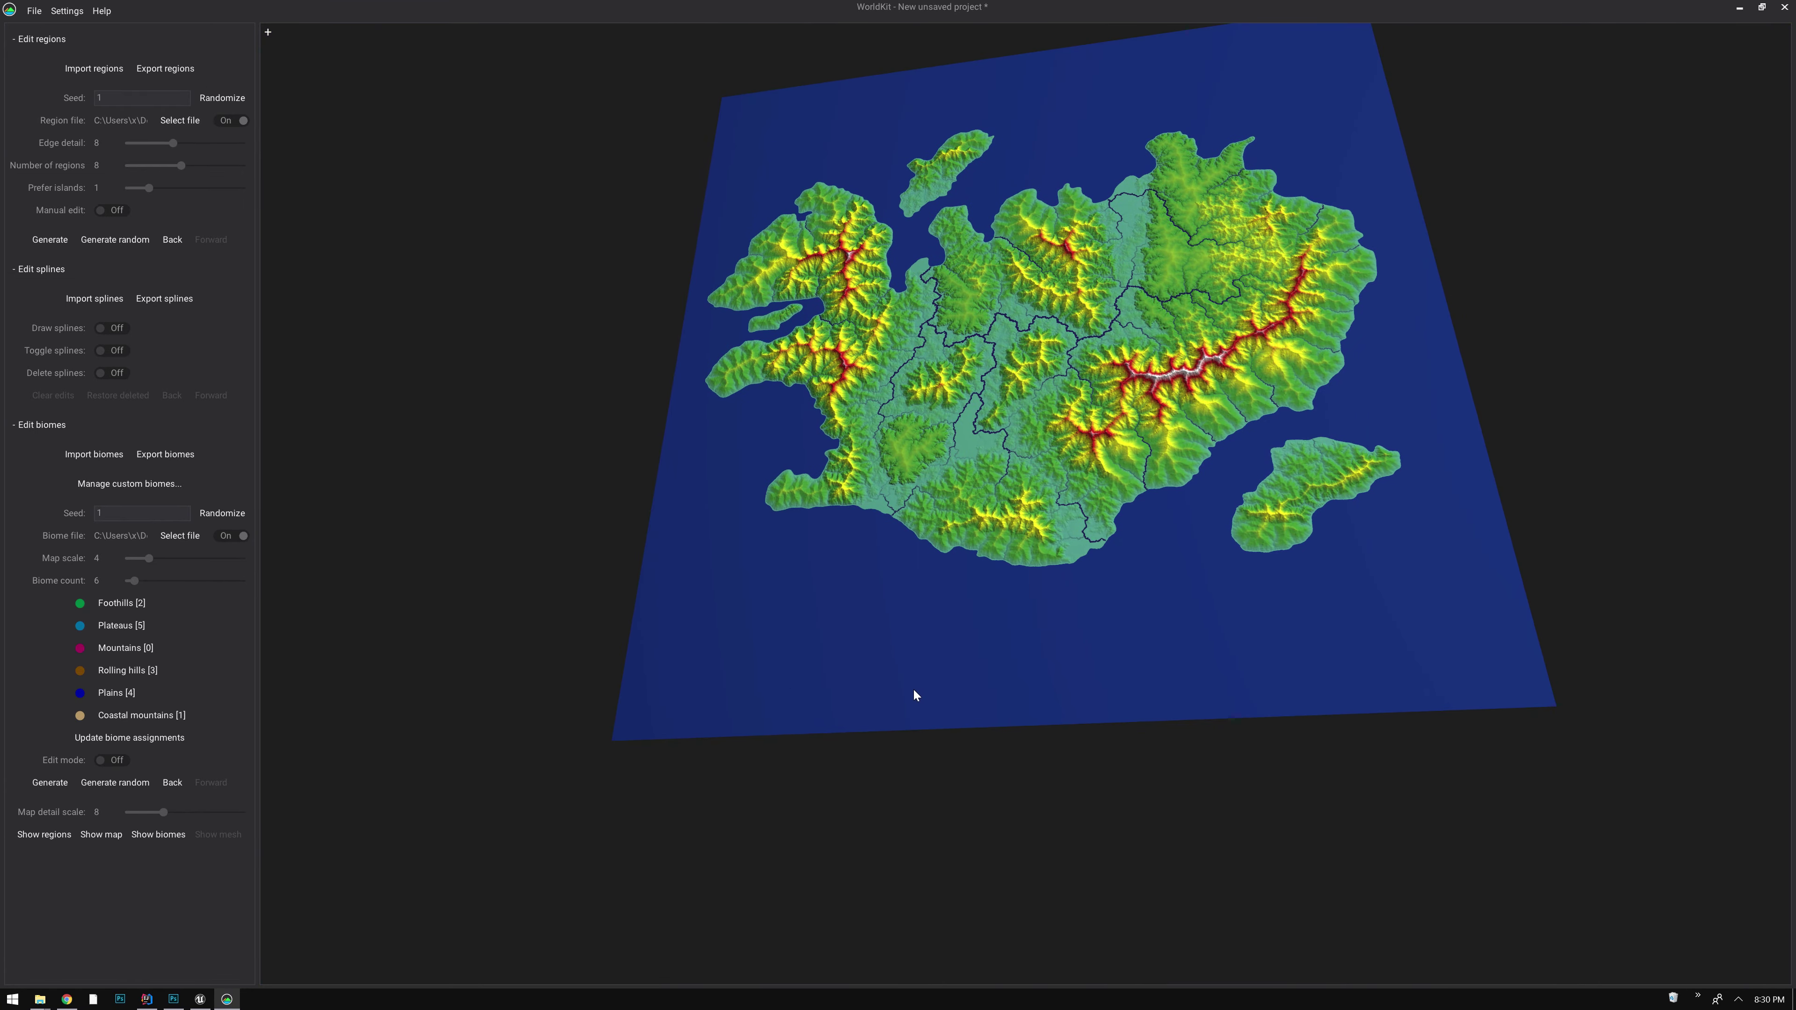
# Rebuild the terrain mesh with map detail scale lowered from 8 to 6
pyautogui.moveTo(166, 815); pyautogui.dragTo(153, 815)
pyautogui.click(213, 835)
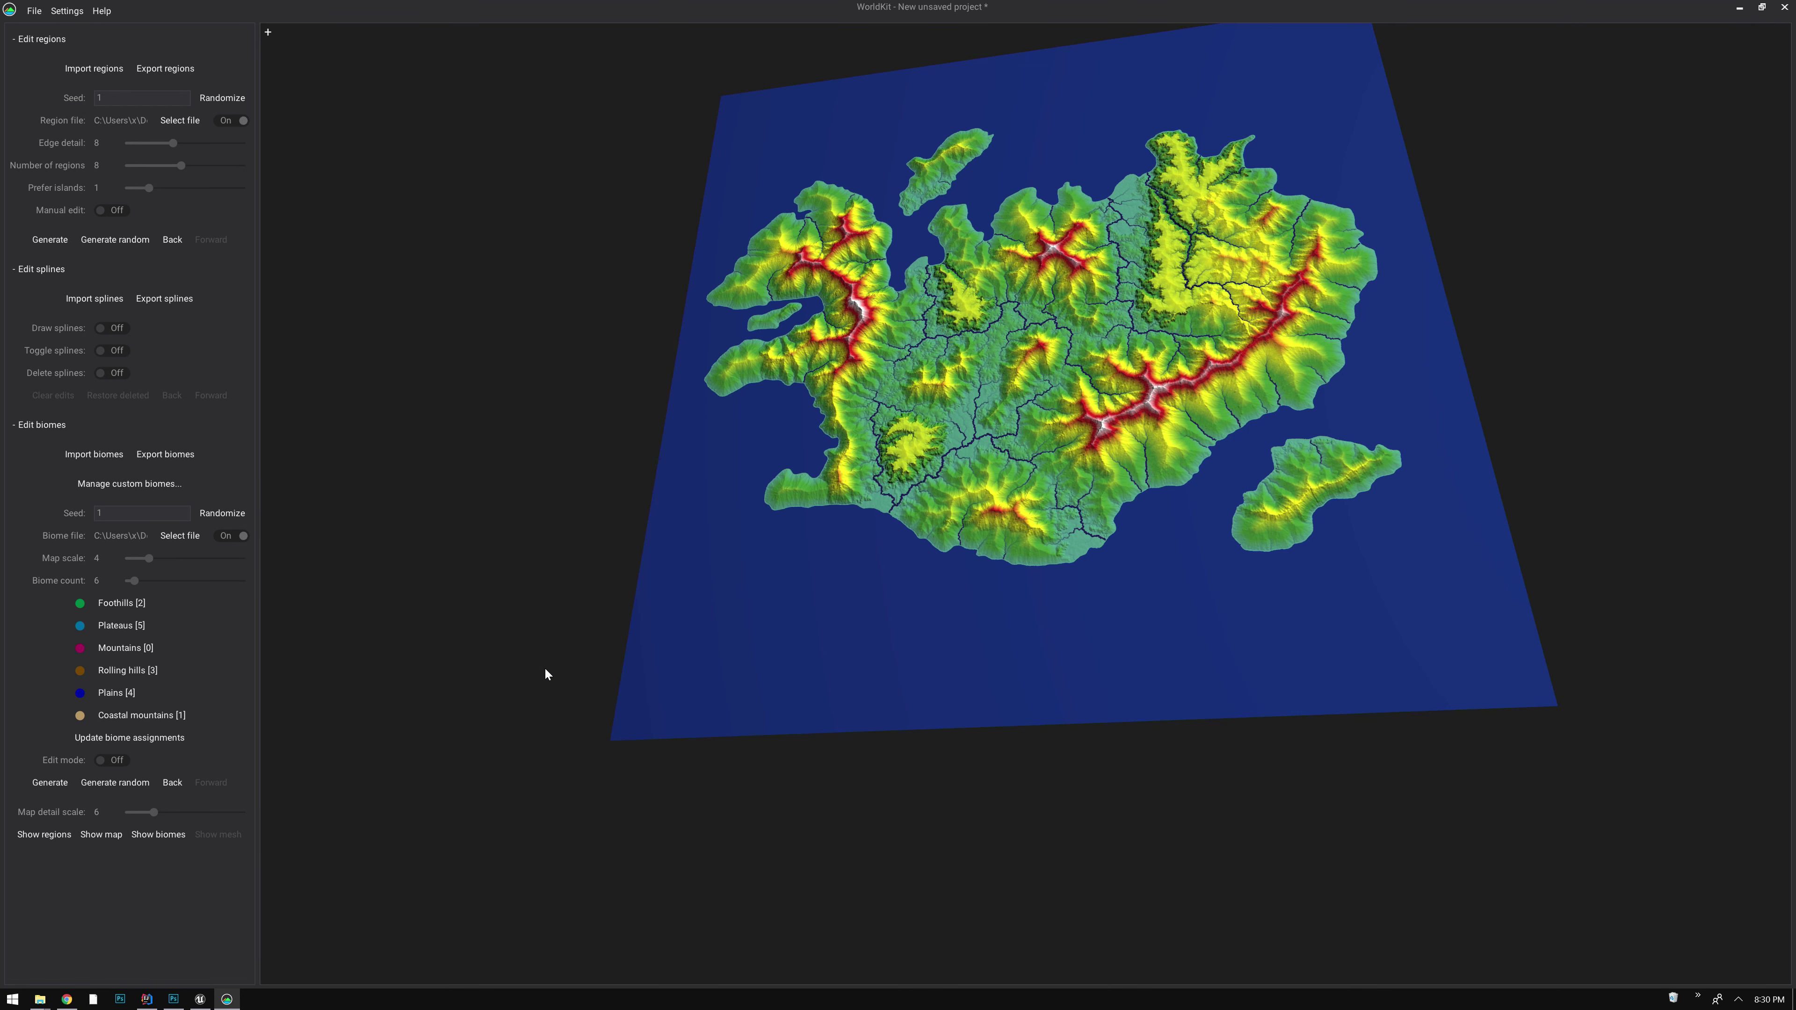
pyautogui.moveTo(939, 433); pyautogui.dragTo(982, 452)
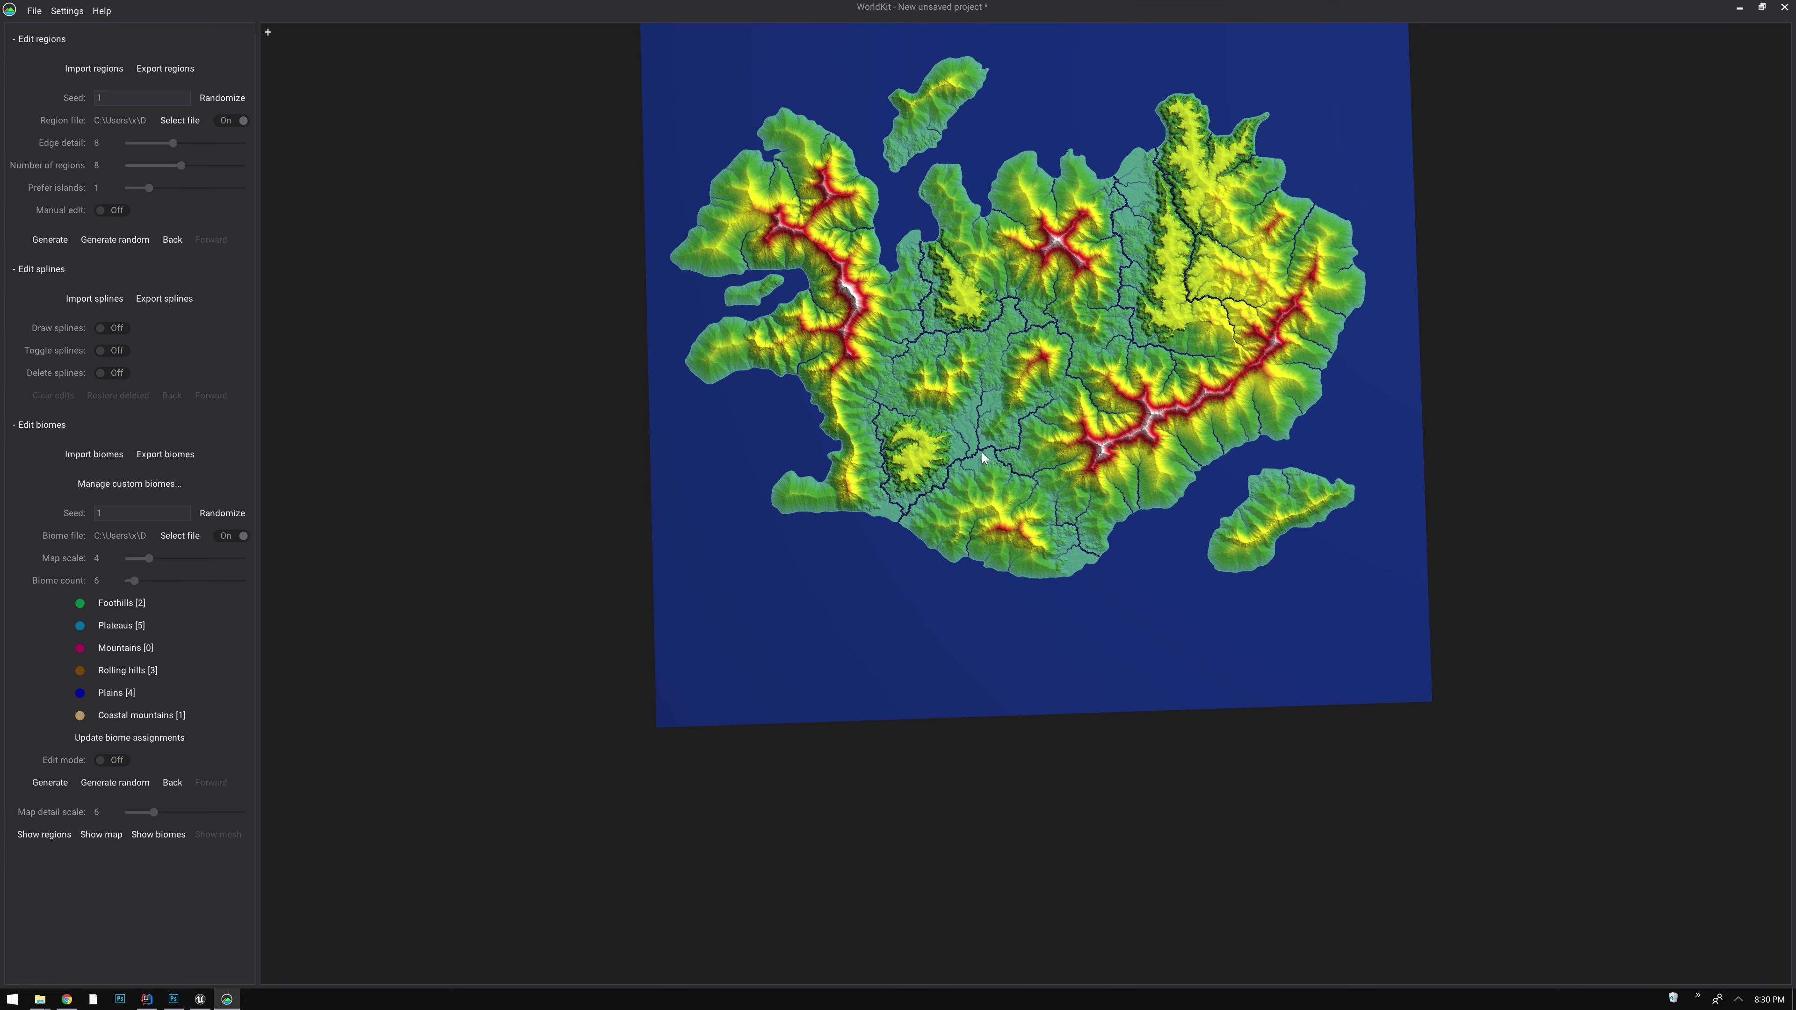
# Turn off Water and Colors, reset to a flat top-down view, and un-maximize the WorldKit window
pyautogui.click(268, 32)
pyautogui.click(355, 62)
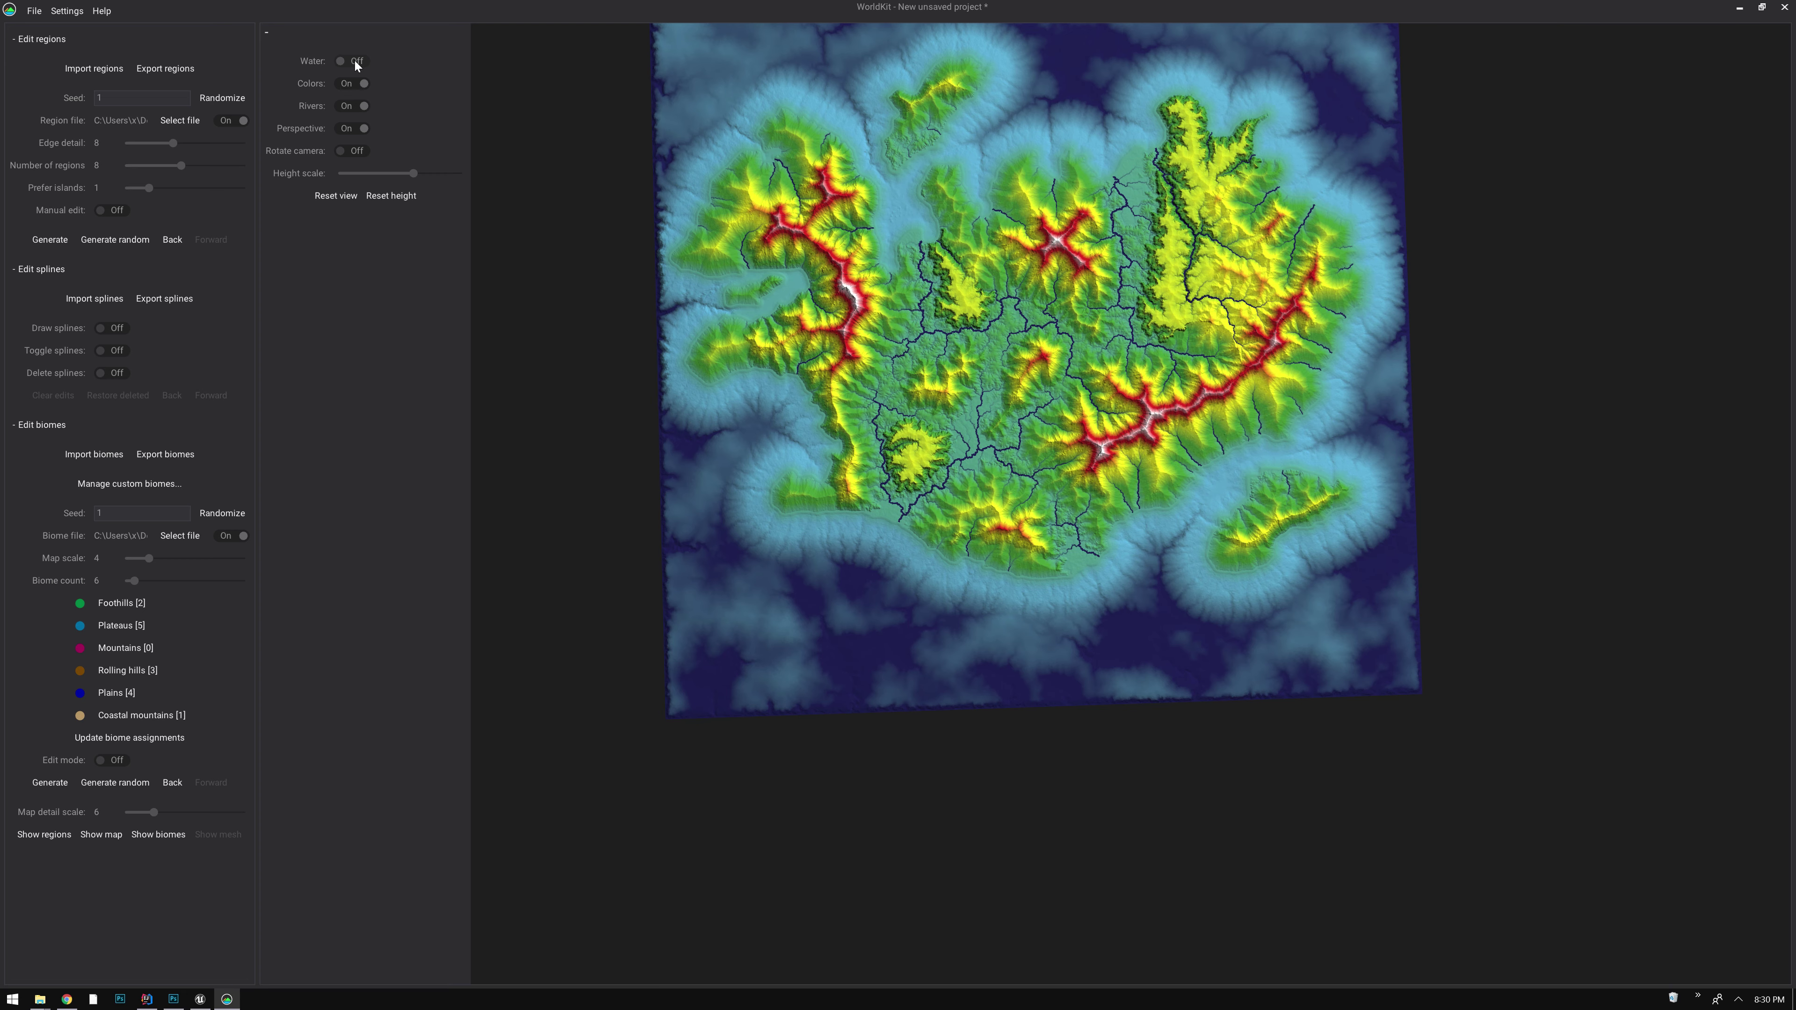
pyautogui.click(353, 84)
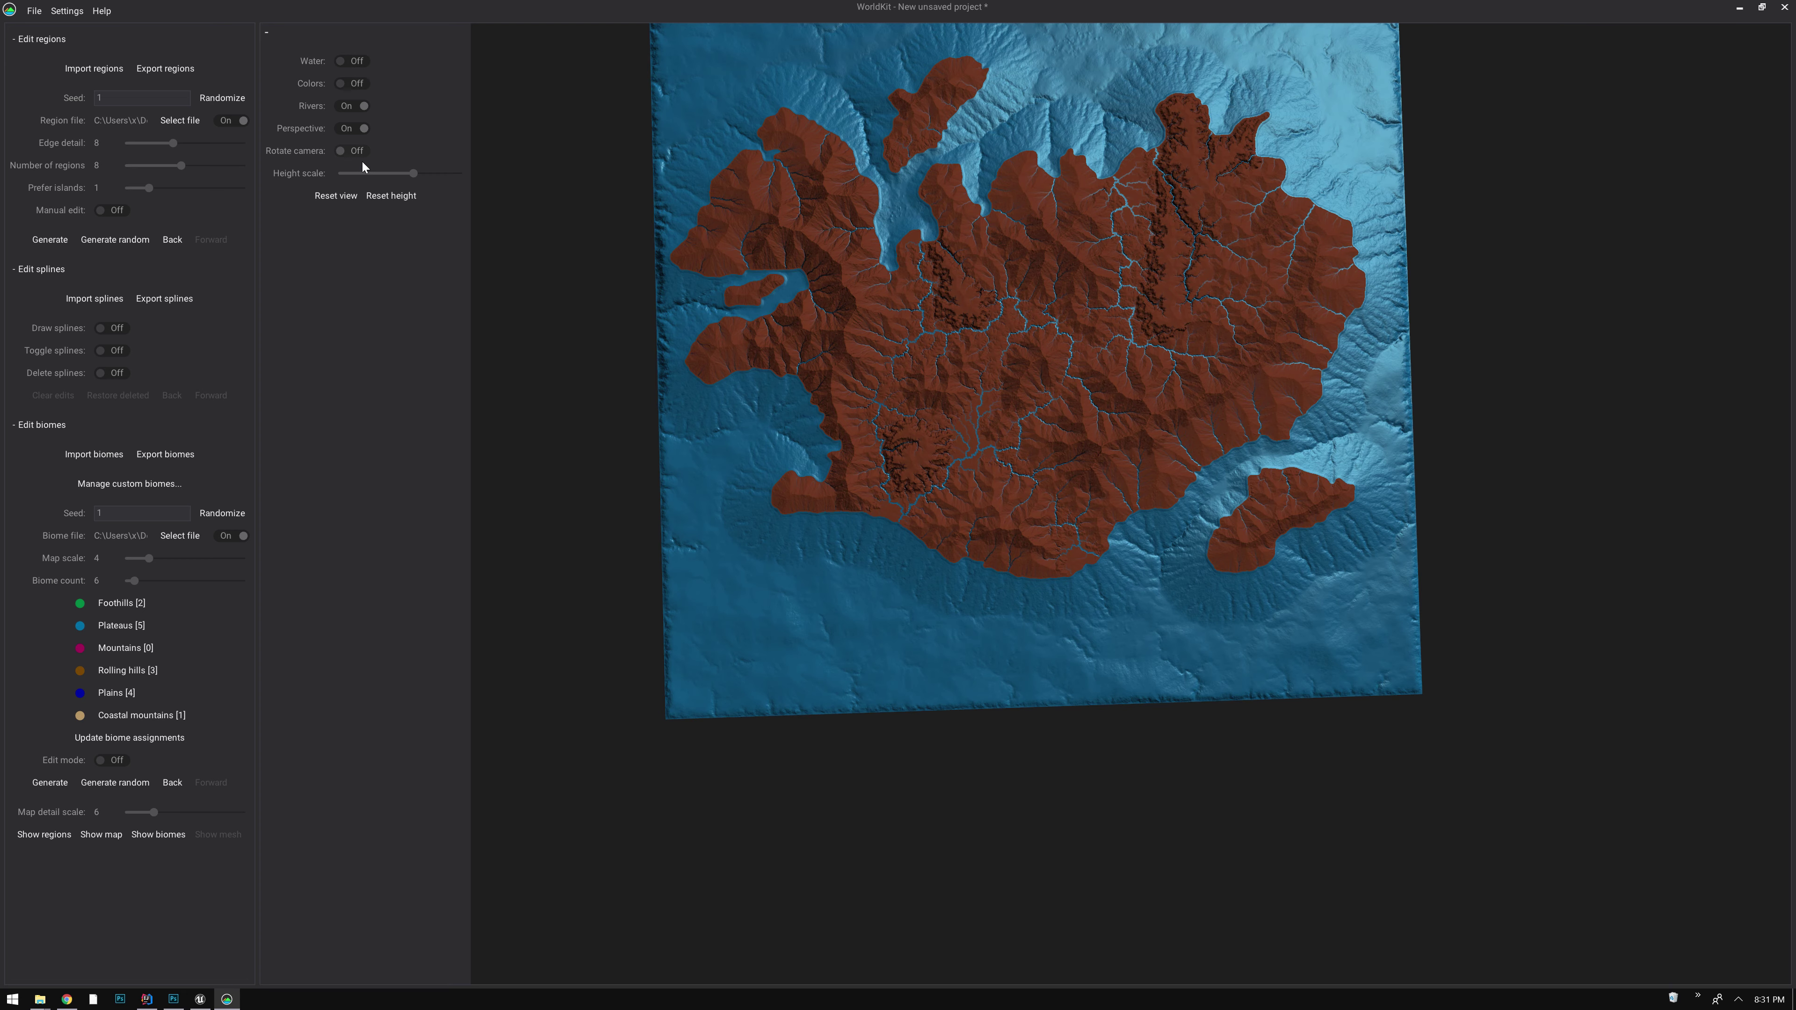
pyautogui.click(373, 196)
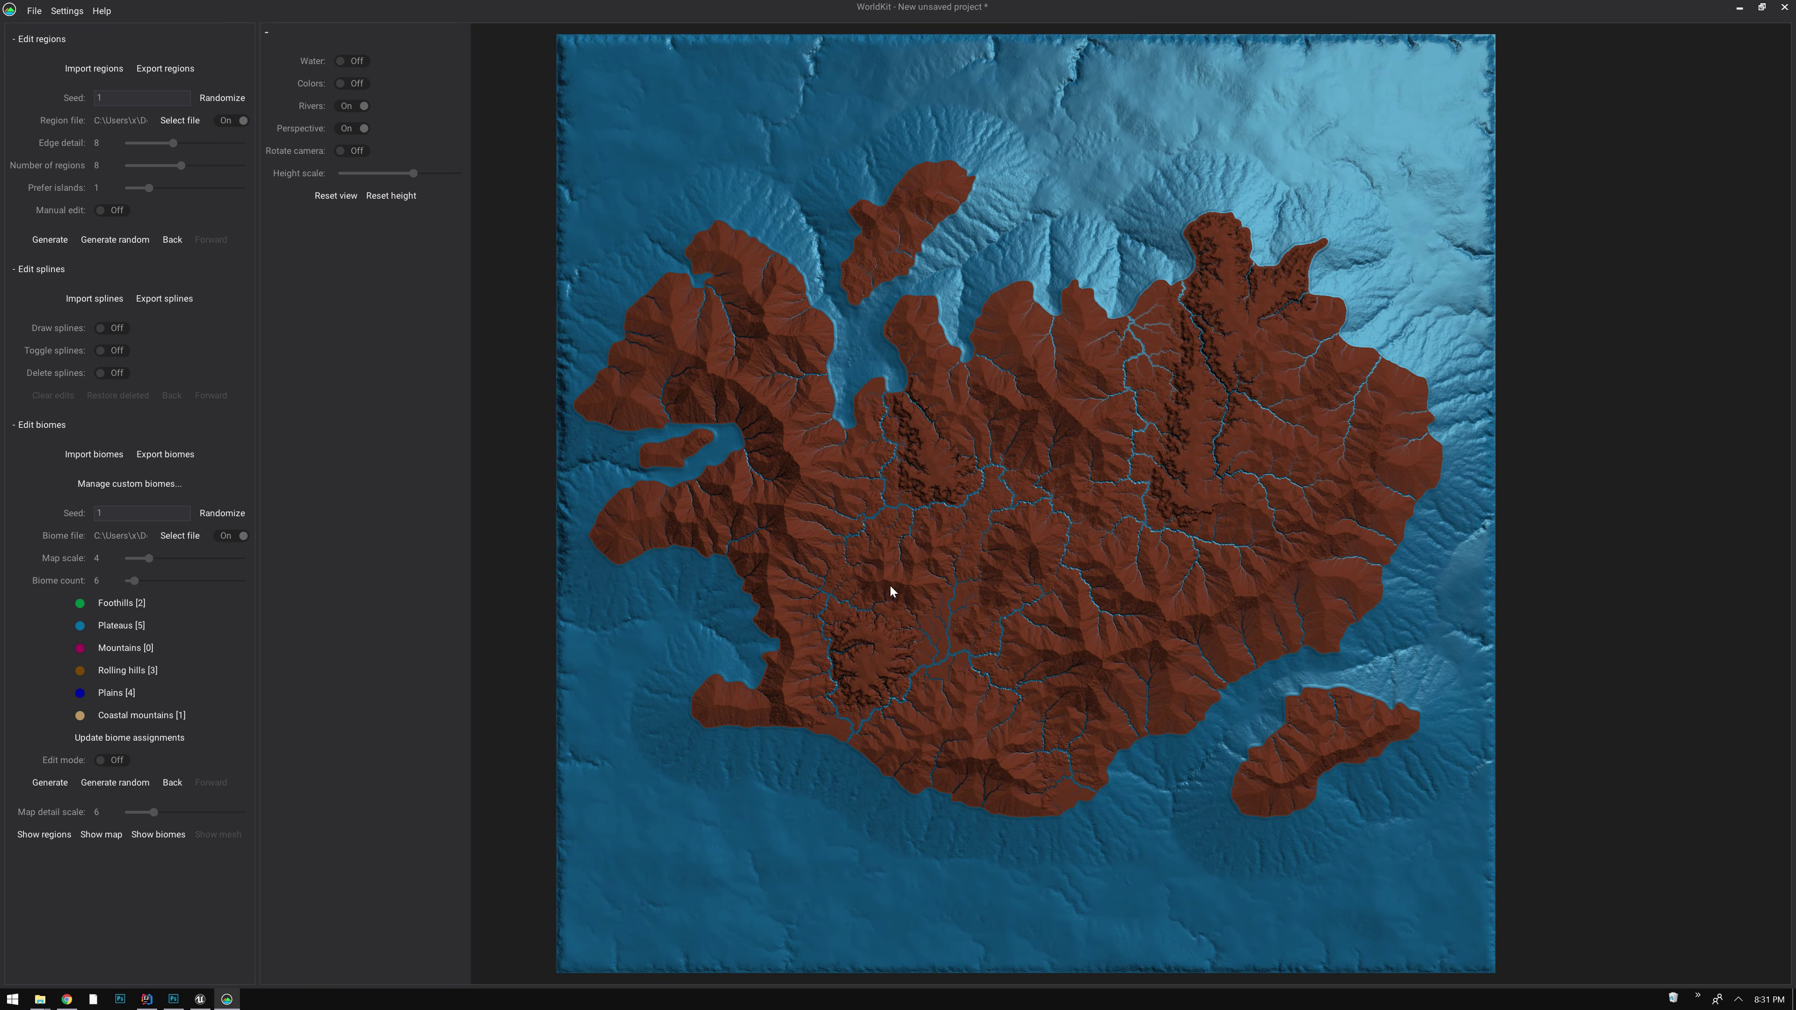
pyautogui.moveTo(890, 589); pyautogui.dragTo(923, 621)
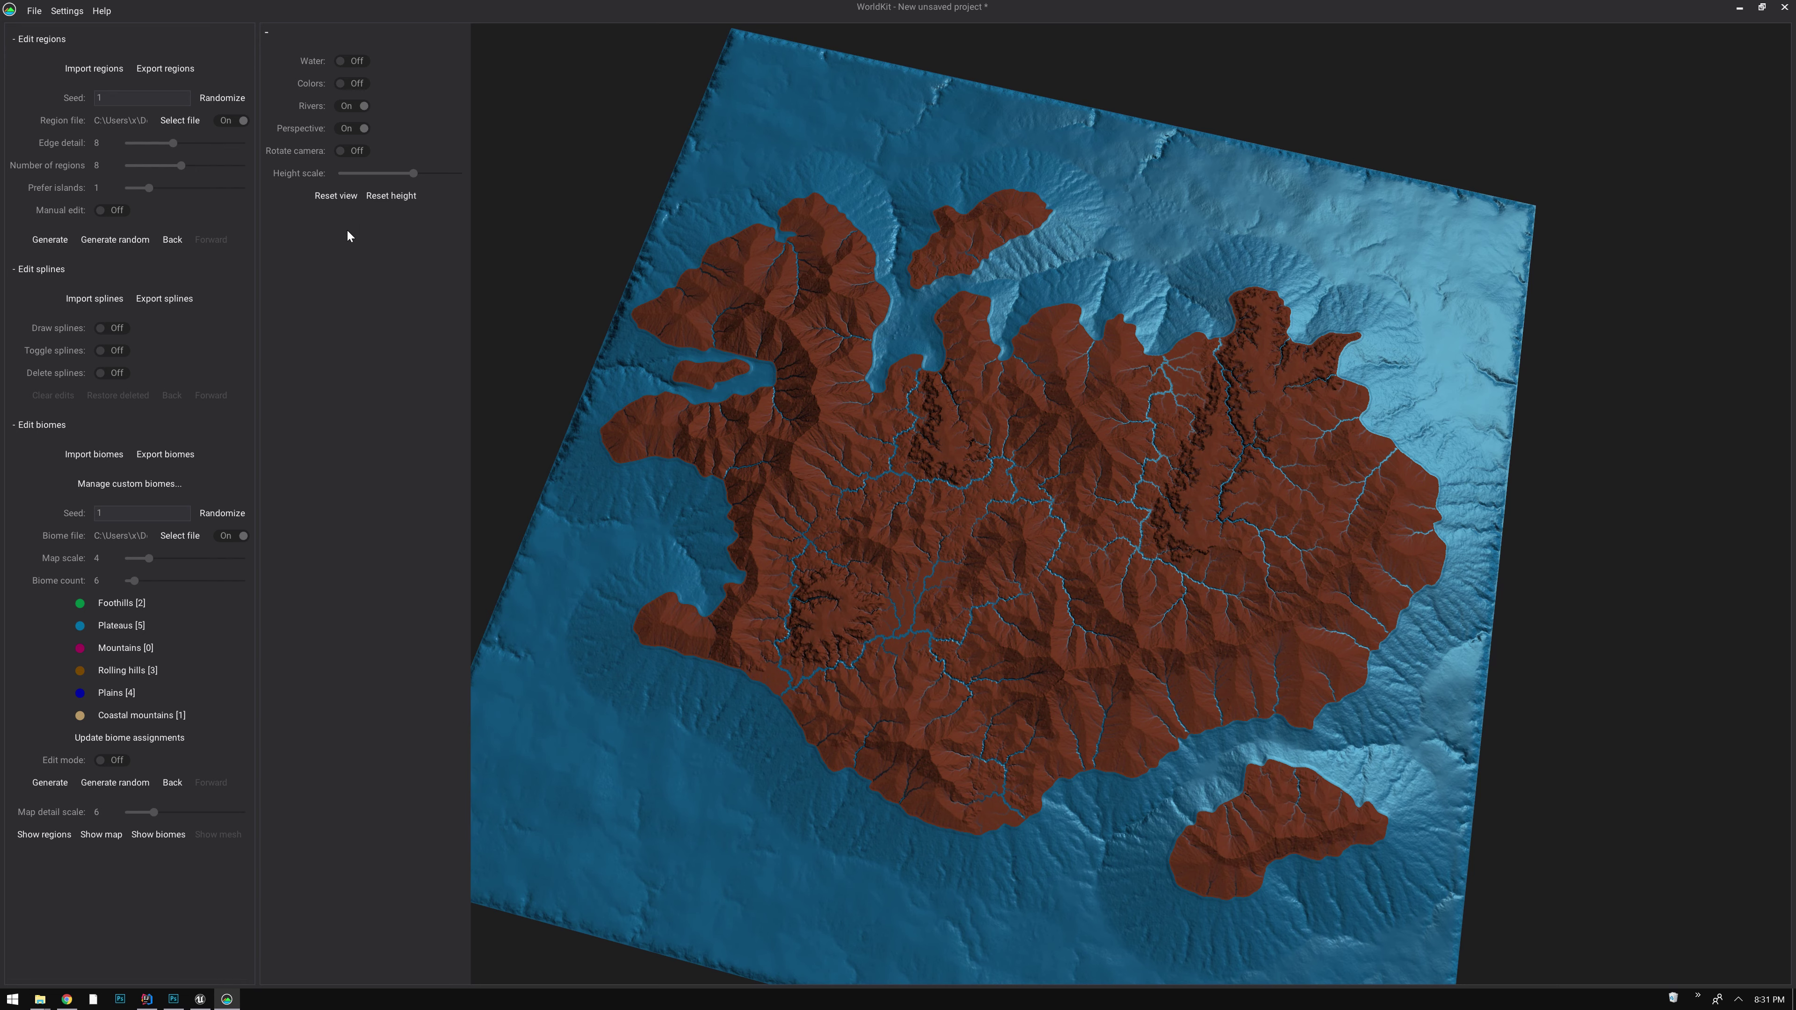
pyautogui.click(333, 195)
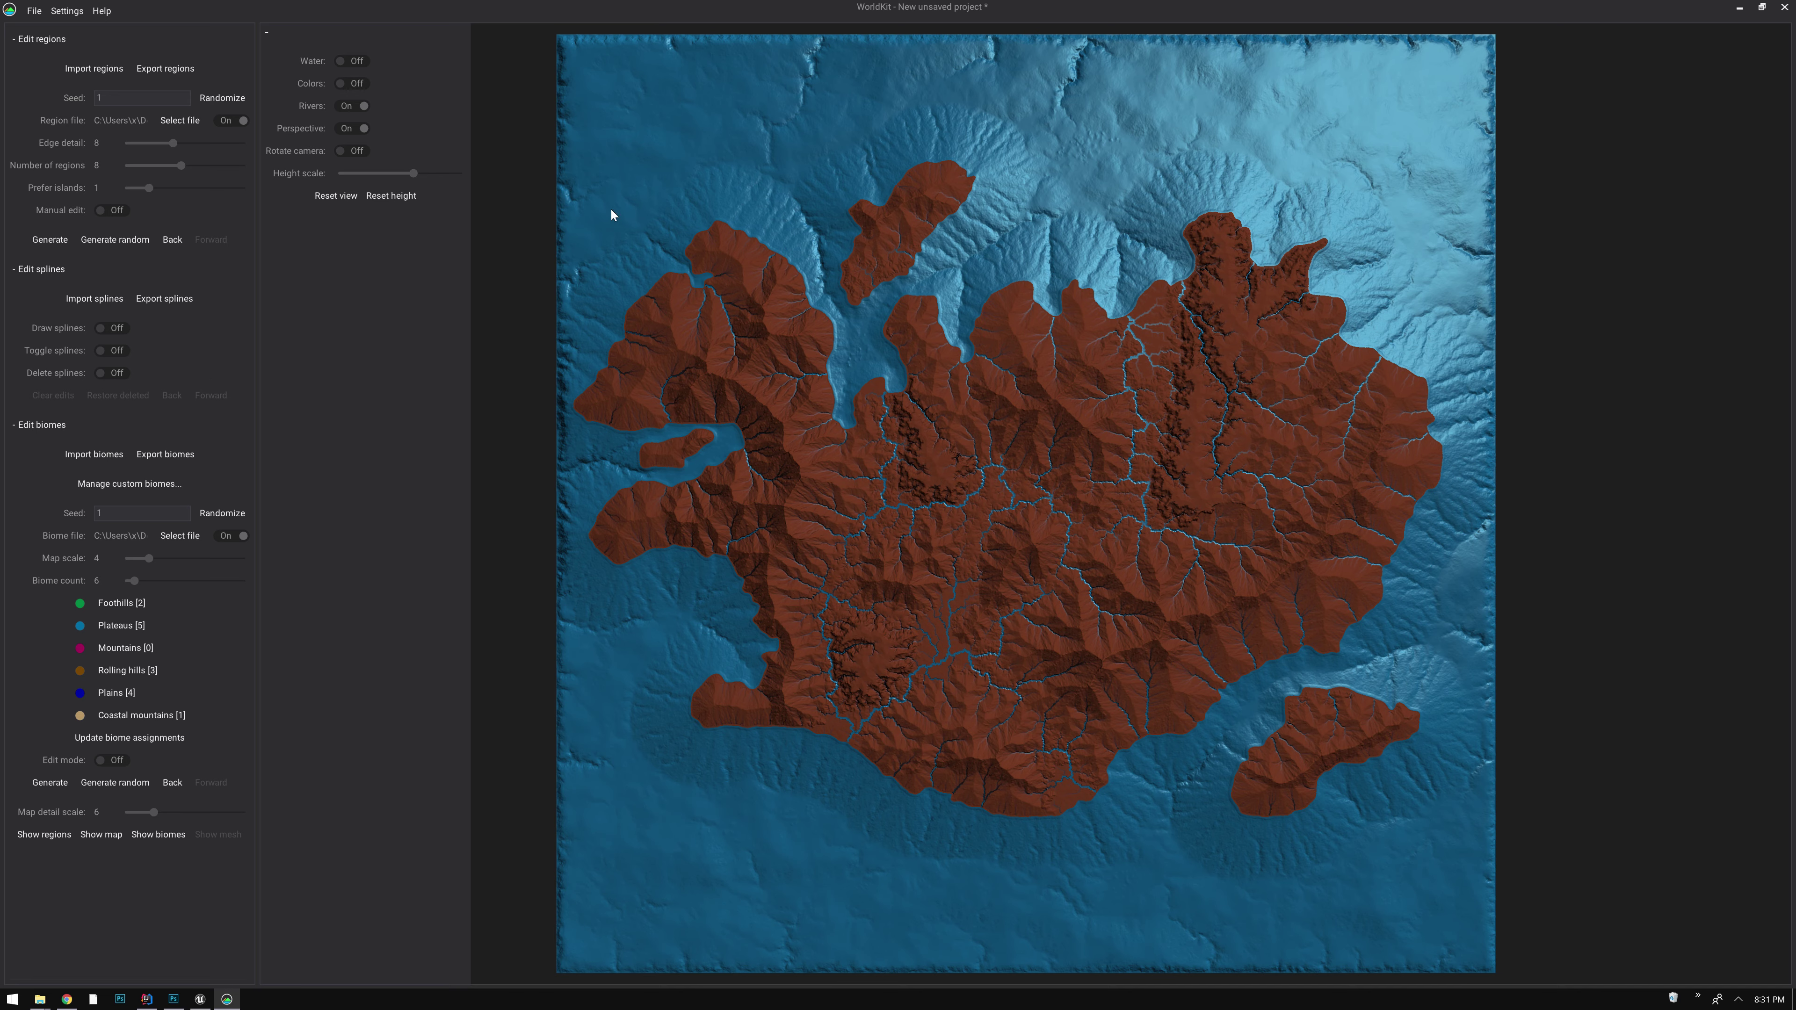
pyautogui.moveTo(1103, 10); pyautogui.dragTo(1316, 103)
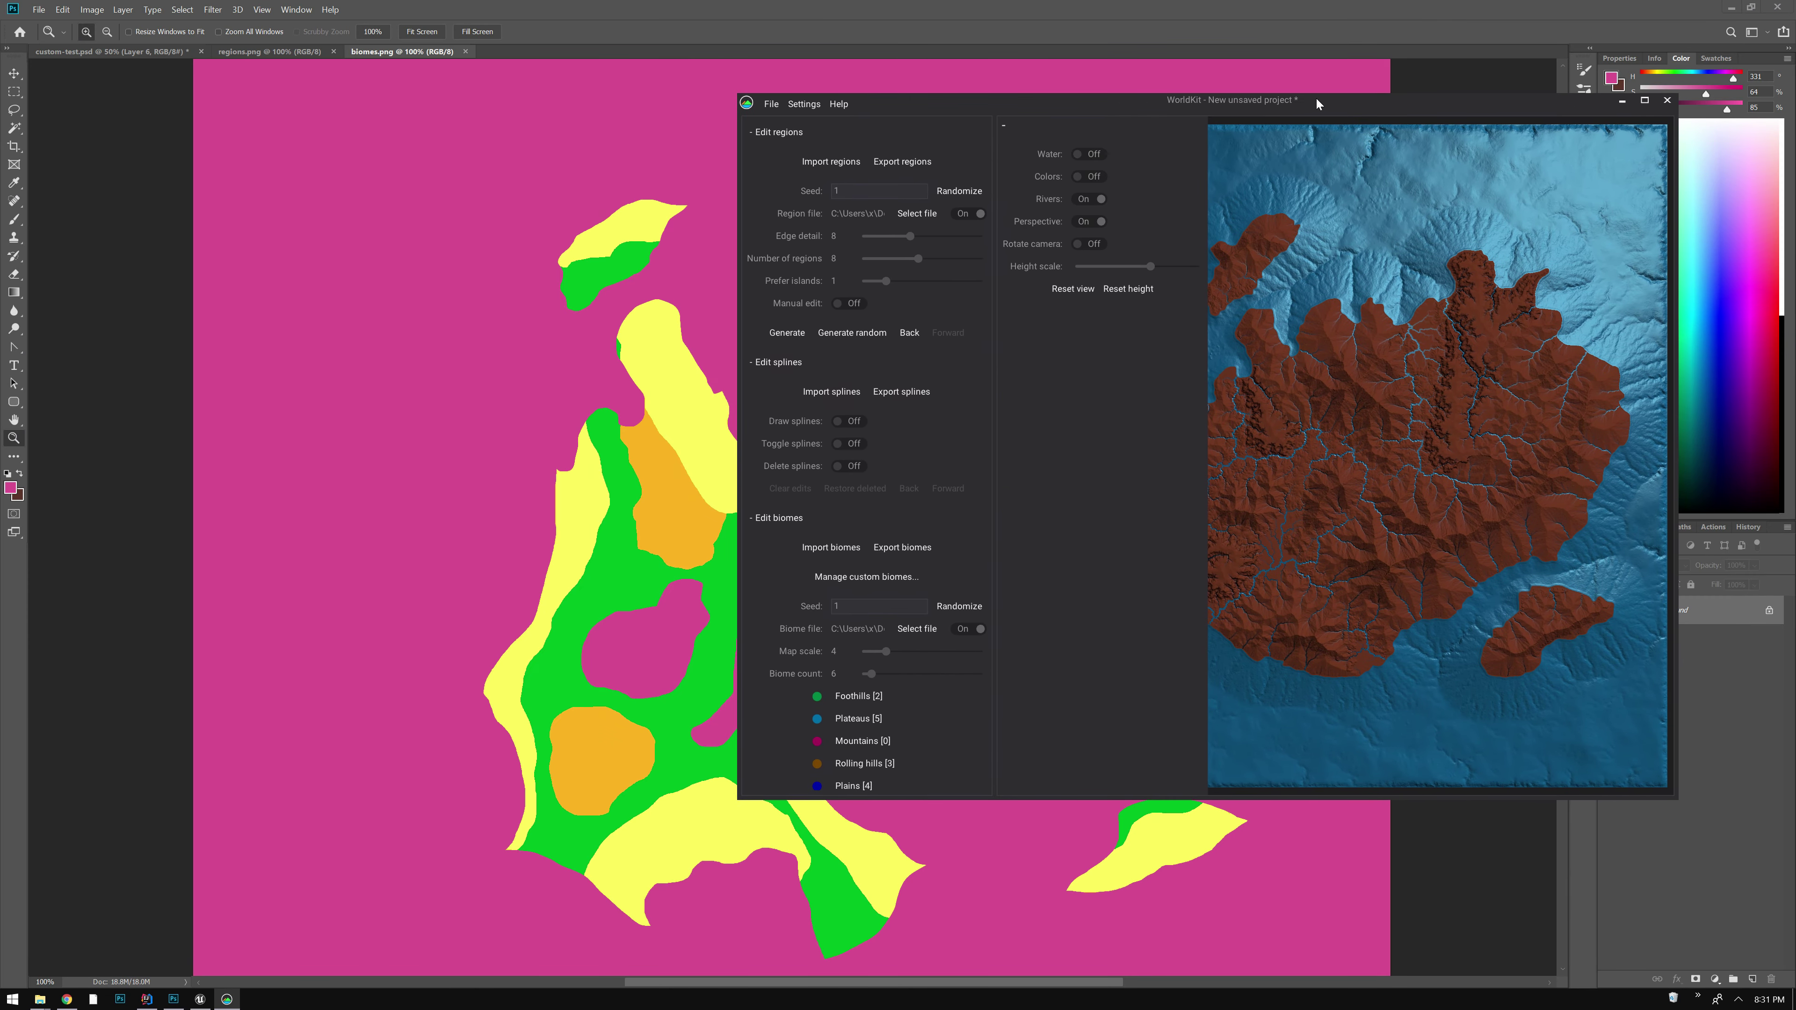
# Place a restored Photoshop window with custom-test.psd beside WorldKit and enable spline drawing
pyautogui.click(608, 21)
pyautogui.click(90, 52)
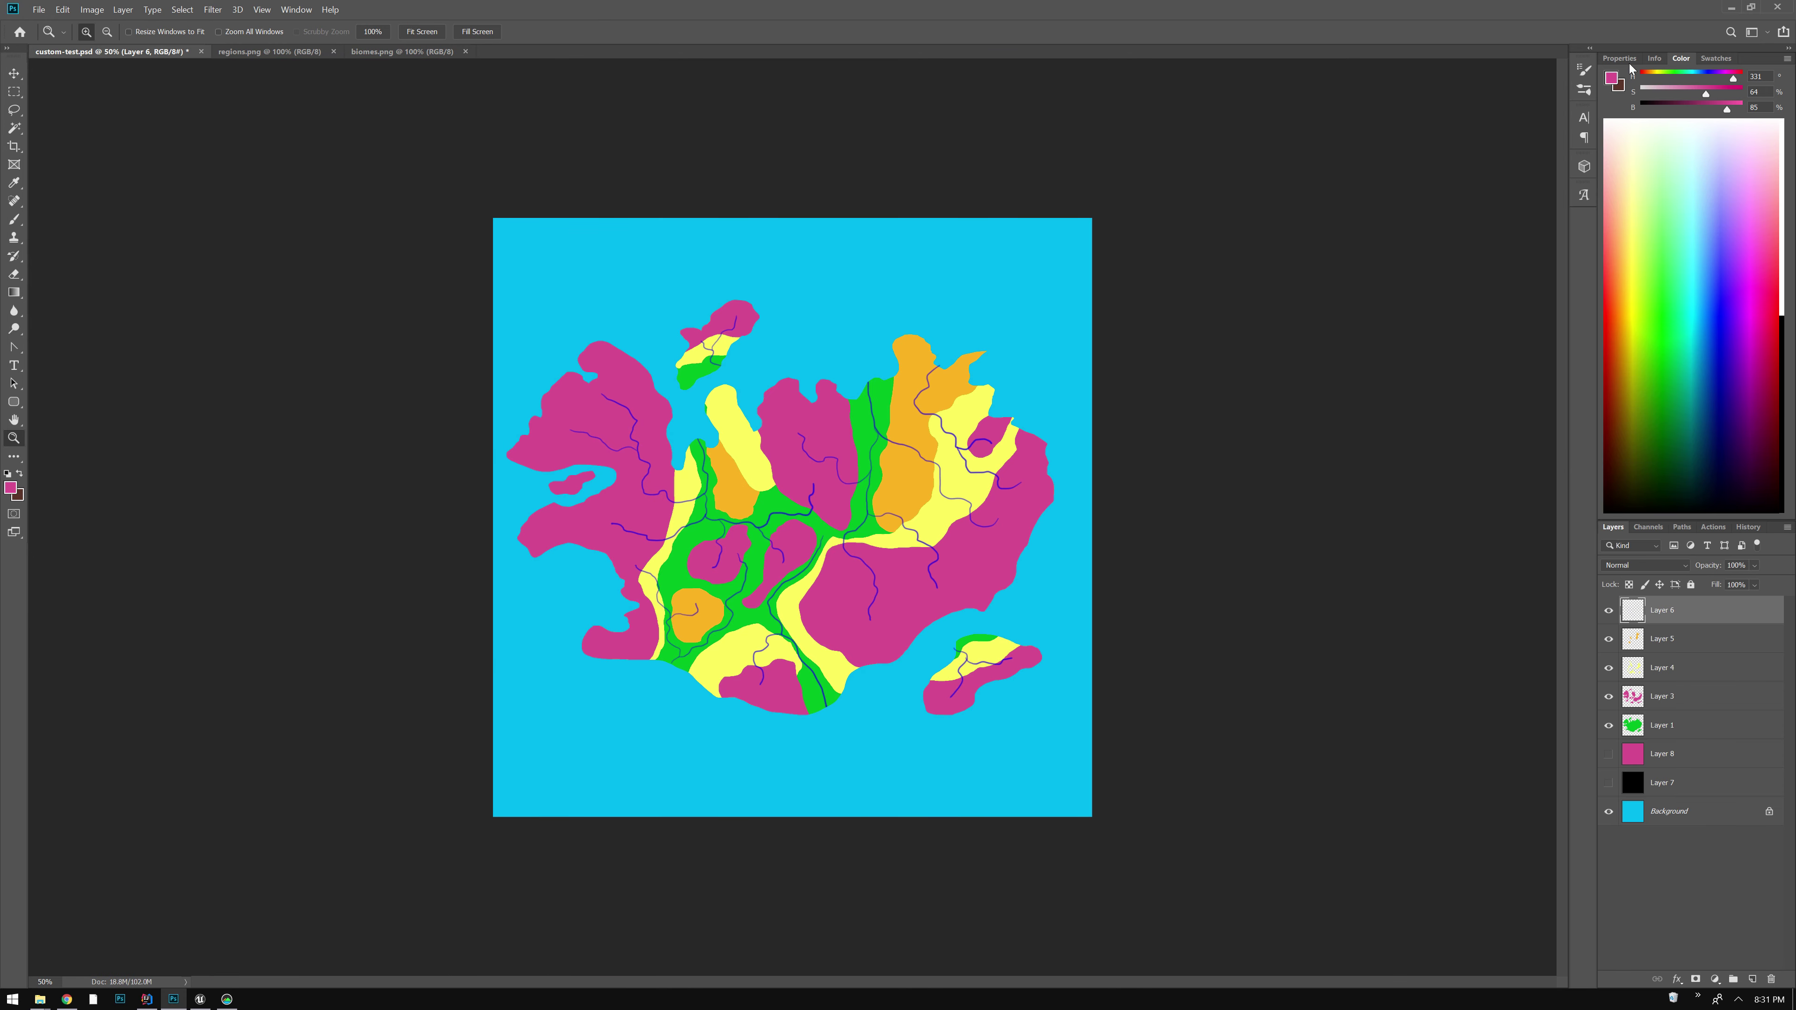
pyautogui.doubleClick(1628, 14)
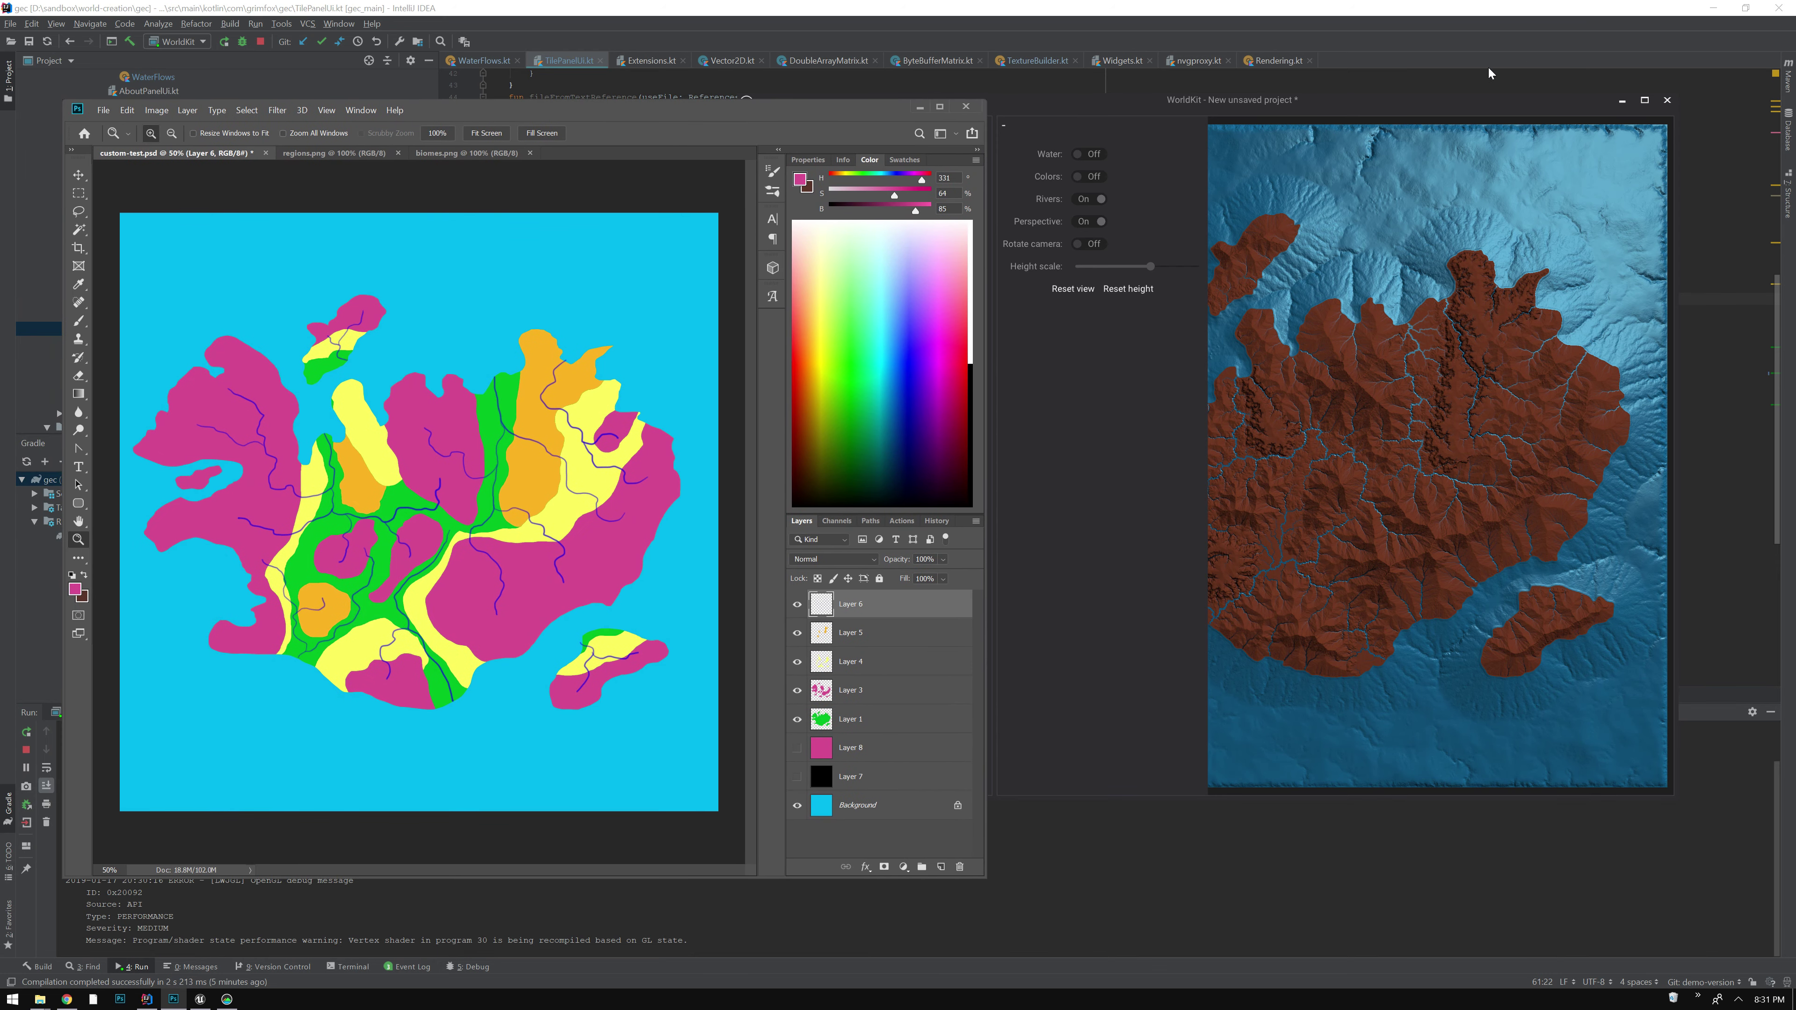
pyautogui.moveTo(642, 113); pyautogui.dragTo(580, 113)
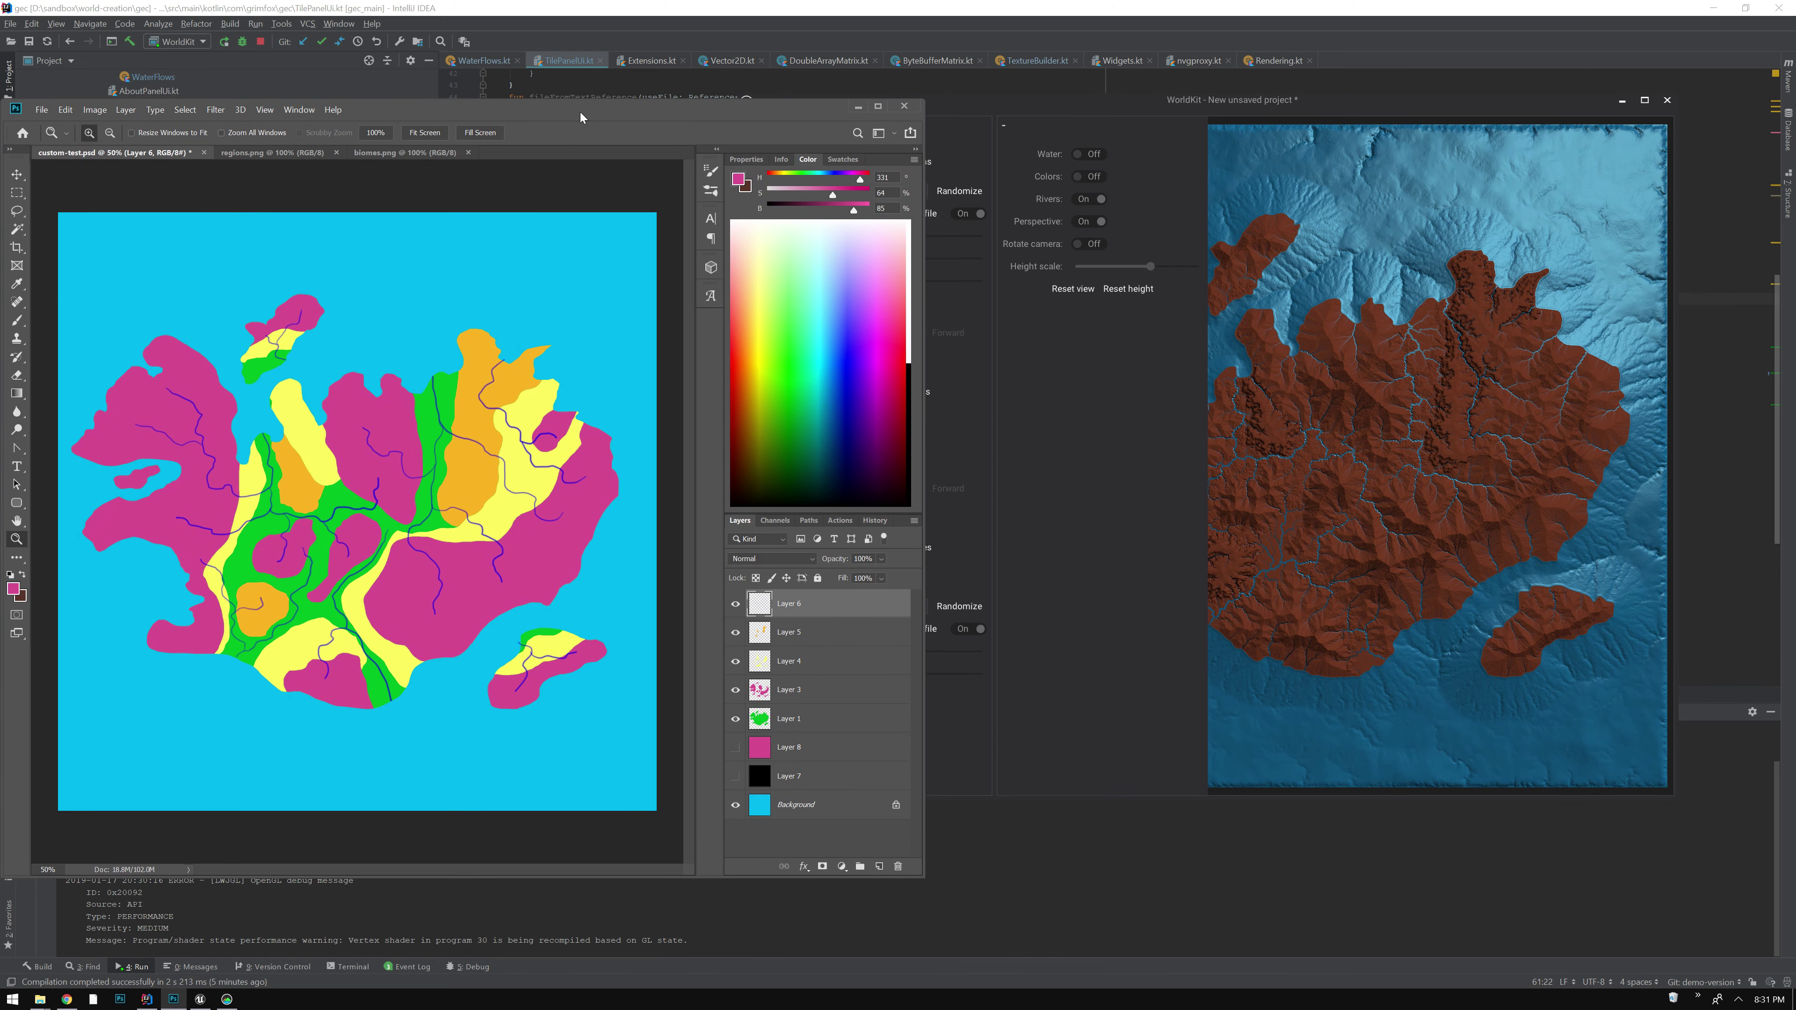
pyautogui.moveTo(1257, 108); pyautogui.dragTo(1359, 137)
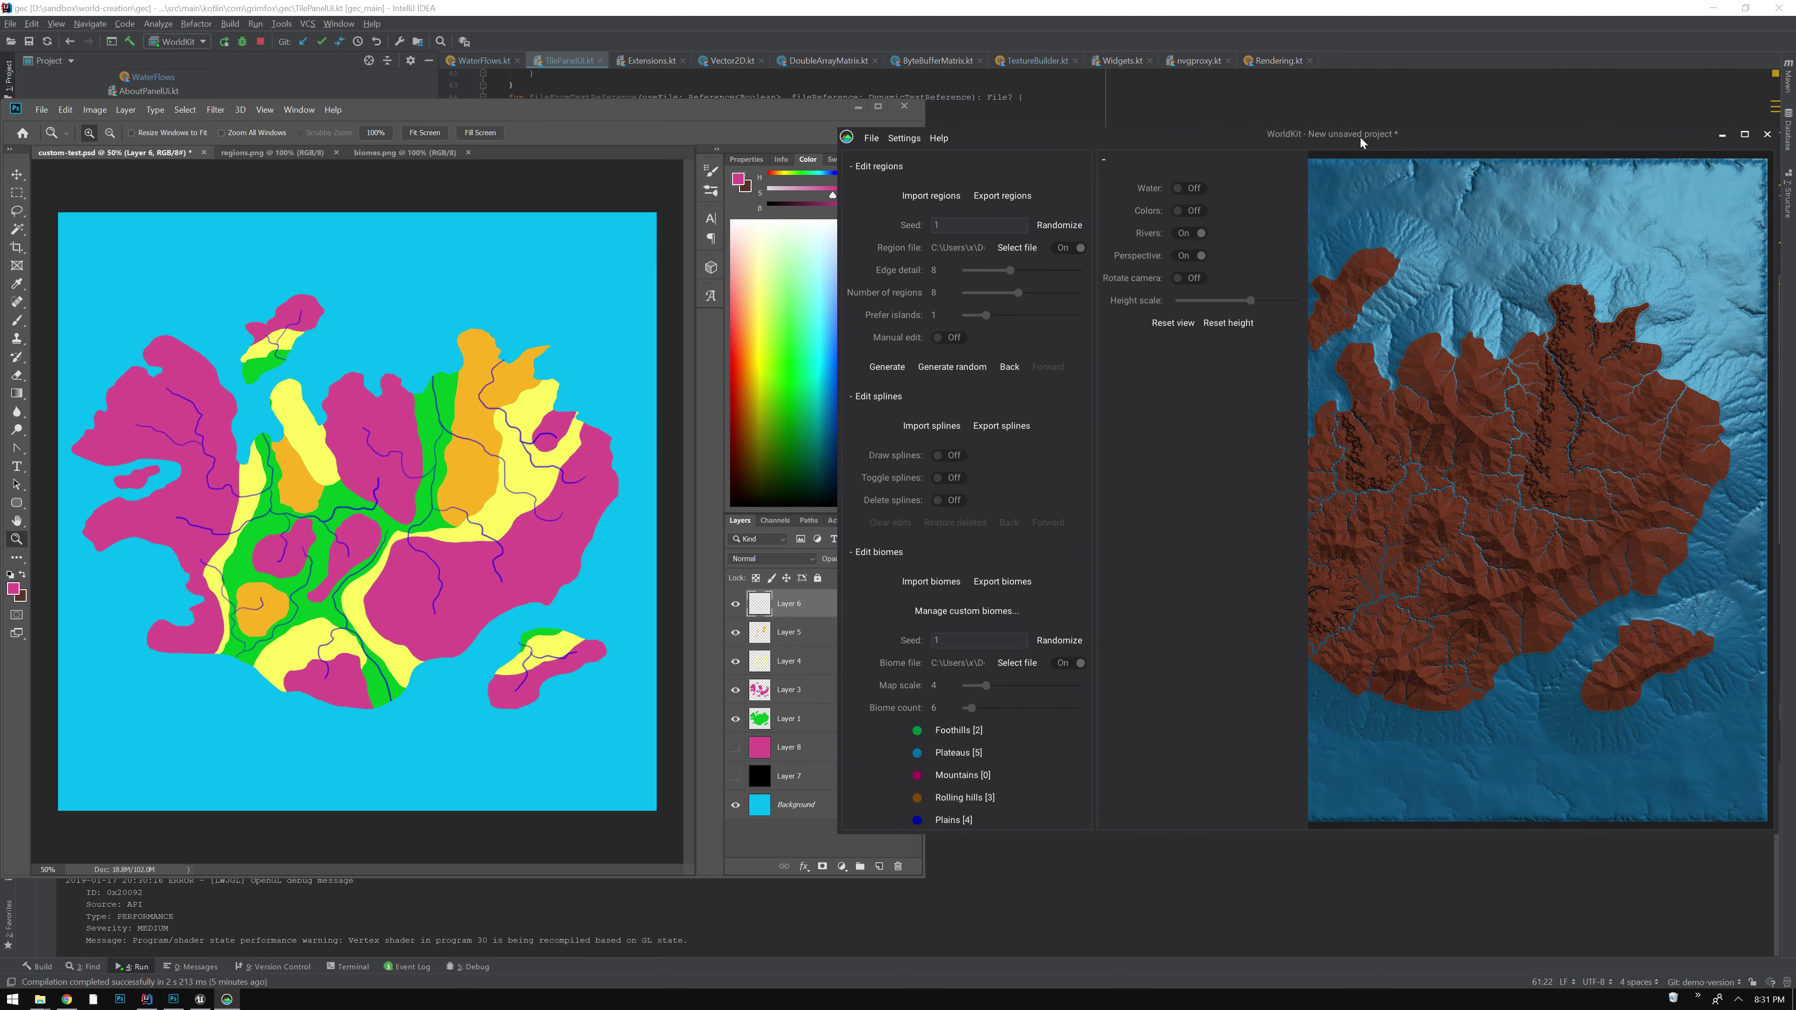
pyautogui.click(1104, 161)
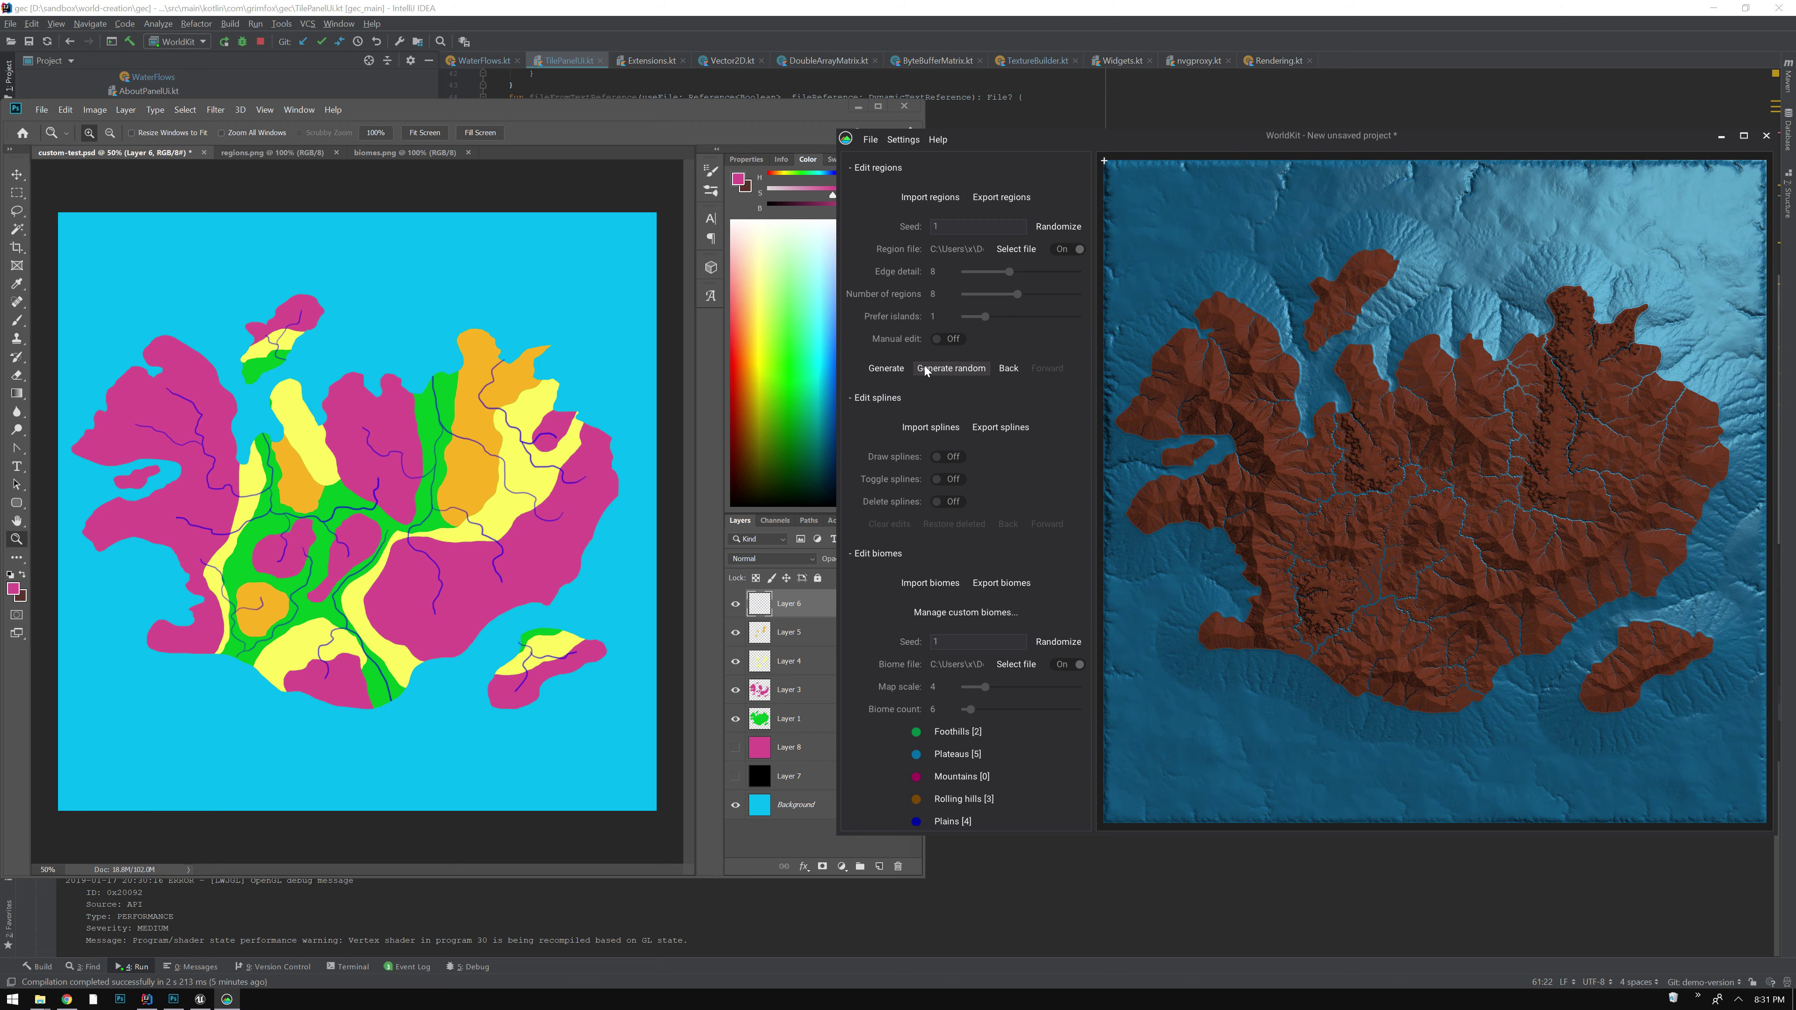
pyautogui.click(953, 457)
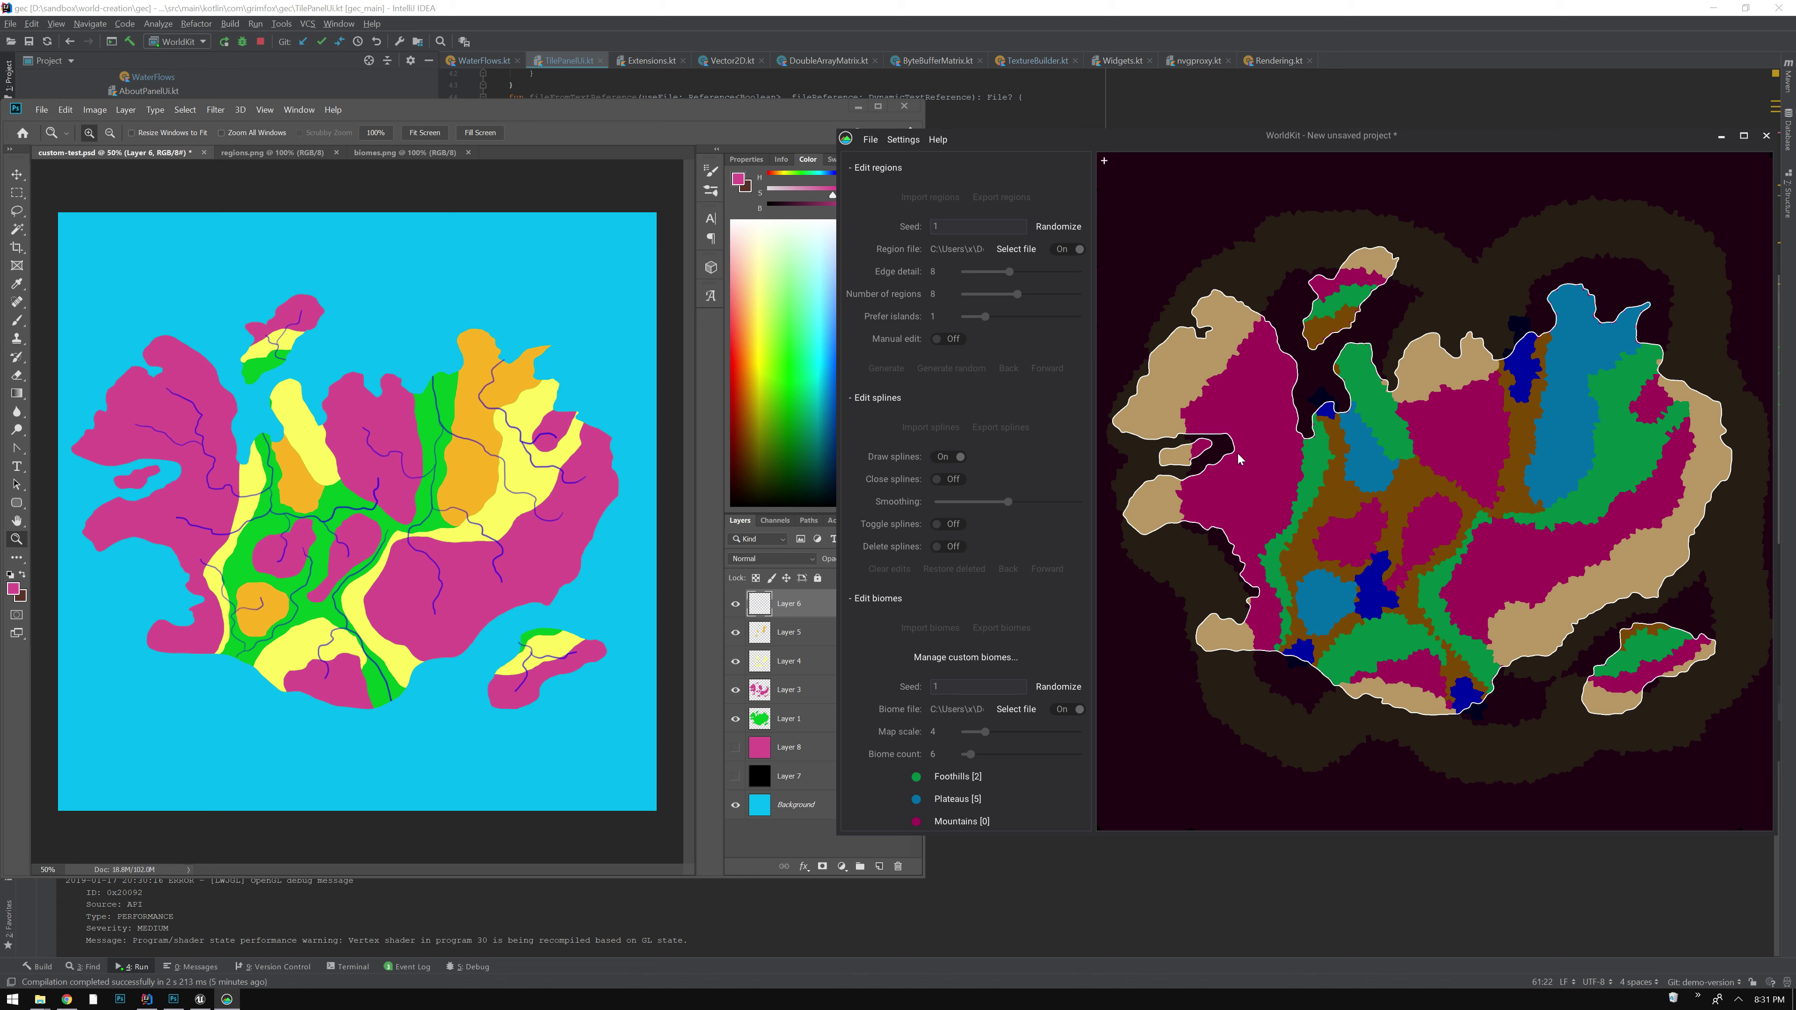
# Draw river splines across the left, centre and lower middle of the island and the top island
pyautogui.click(1326, 409)
pyautogui.moveTo(1245, 449)
pyautogui.mouseDown()
pyautogui.moveTo(1266, 425)
pyautogui.moveTo(1252, 358)
pyautogui.moveTo(1264, 400)
pyautogui.moveTo(1214, 407)
pyautogui.mouseUp()
pyautogui.moveTo(1339, 472)
pyautogui.mouseDown()
pyautogui.moveTo(1286, 511)
pyautogui.moveTo(1224, 507)
pyautogui.mouseUp()
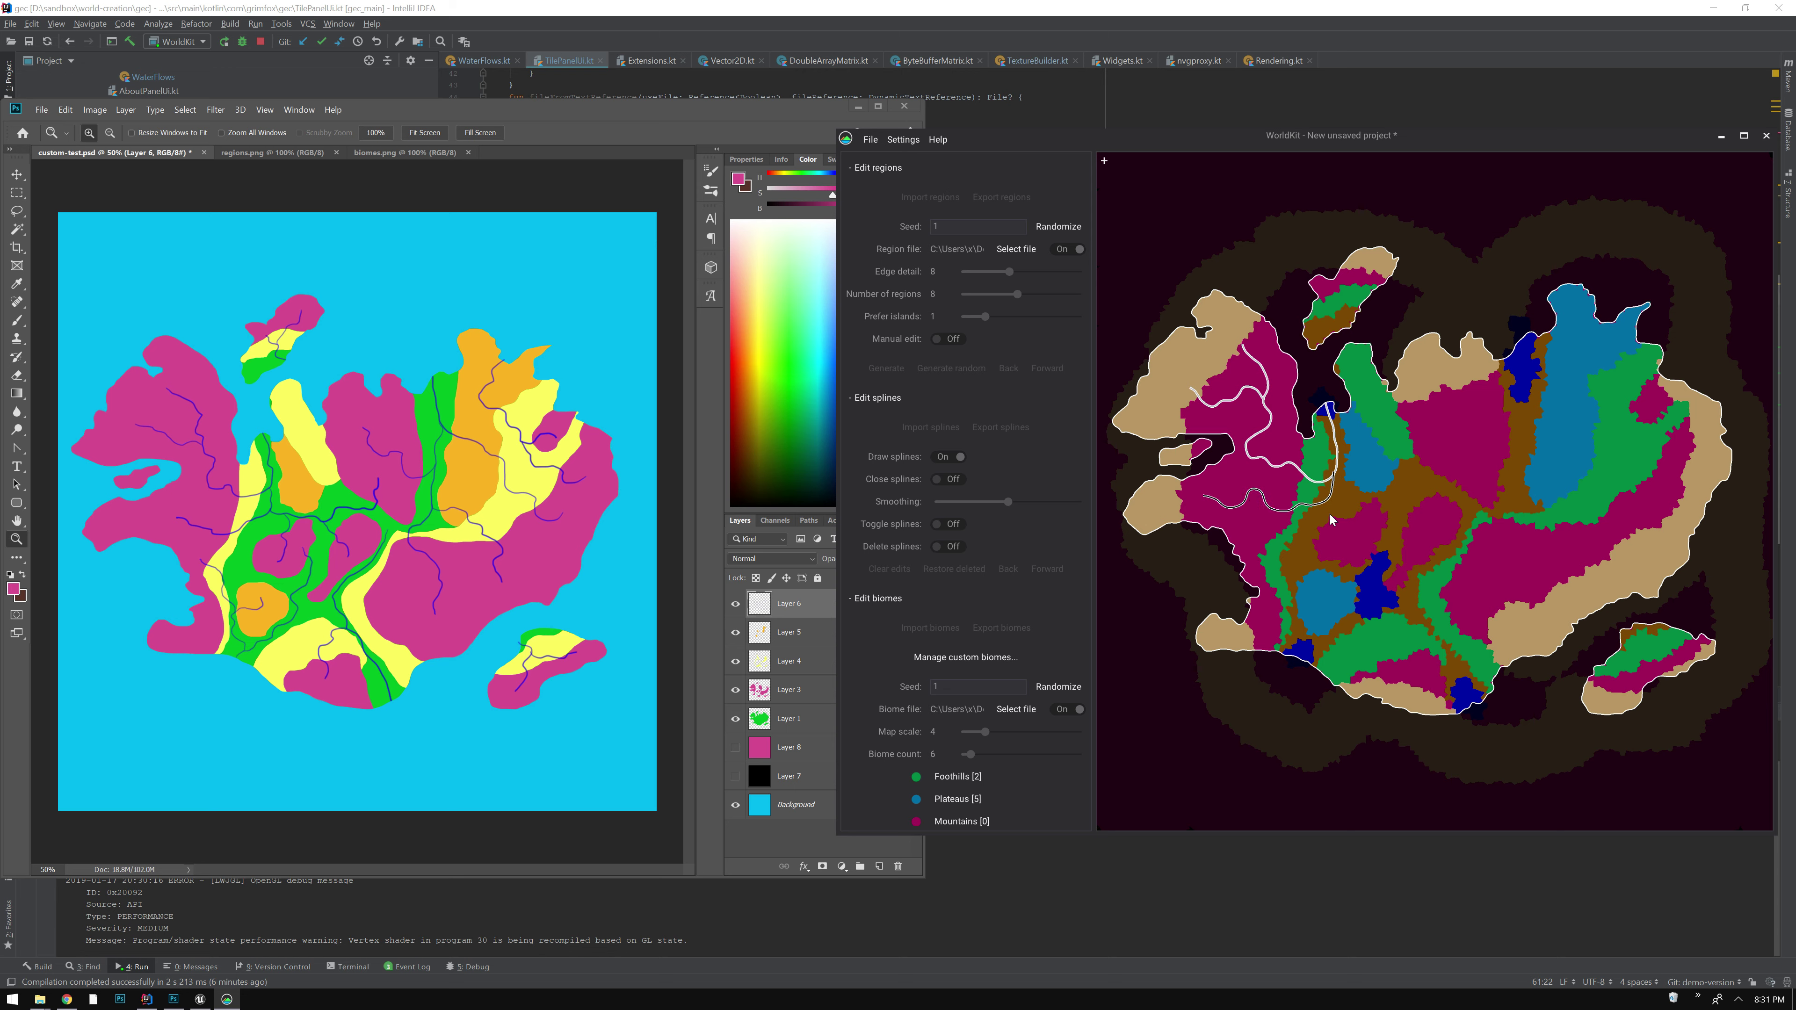
pyautogui.moveTo(1333, 485)
pyautogui.mouseDown()
pyautogui.moveTo(1393, 501)
pyautogui.moveTo(1468, 466)
pyautogui.moveTo(1433, 541)
pyautogui.moveTo(1346, 549)
pyautogui.mouseUp()
pyautogui.moveTo(1296, 658)
pyautogui.mouseDown()
pyautogui.moveTo(1370, 598)
pyautogui.moveTo(1378, 539)
pyautogui.moveTo(1293, 601)
pyautogui.mouseUp()
pyautogui.moveTo(1291, 601); pyautogui.dragTo(1247, 544)
pyautogui.moveTo(1471, 704)
pyautogui.mouseDown()
pyautogui.moveTo(1435, 634)
pyautogui.moveTo(1400, 682)
pyautogui.mouseUp()
pyautogui.moveTo(1361, 332); pyautogui.dragTo(1347, 297)
# Add branching rivers on the right island and through the blue region, then enable spline toggling
pyautogui.moveTo(1619, 649)
pyautogui.mouseDown()
pyautogui.moveTo(1636, 651)
pyautogui.moveTo(1606, 698)
pyautogui.mouseUp()
pyautogui.moveTo(1637, 653); pyautogui.dragTo(1672, 652)
pyautogui.moveTo(1523, 344)
pyautogui.mouseDown()
pyautogui.moveTo(1523, 420)
pyautogui.moveTo(1489, 435)
pyautogui.moveTo(1435, 380)
pyautogui.mouseUp()
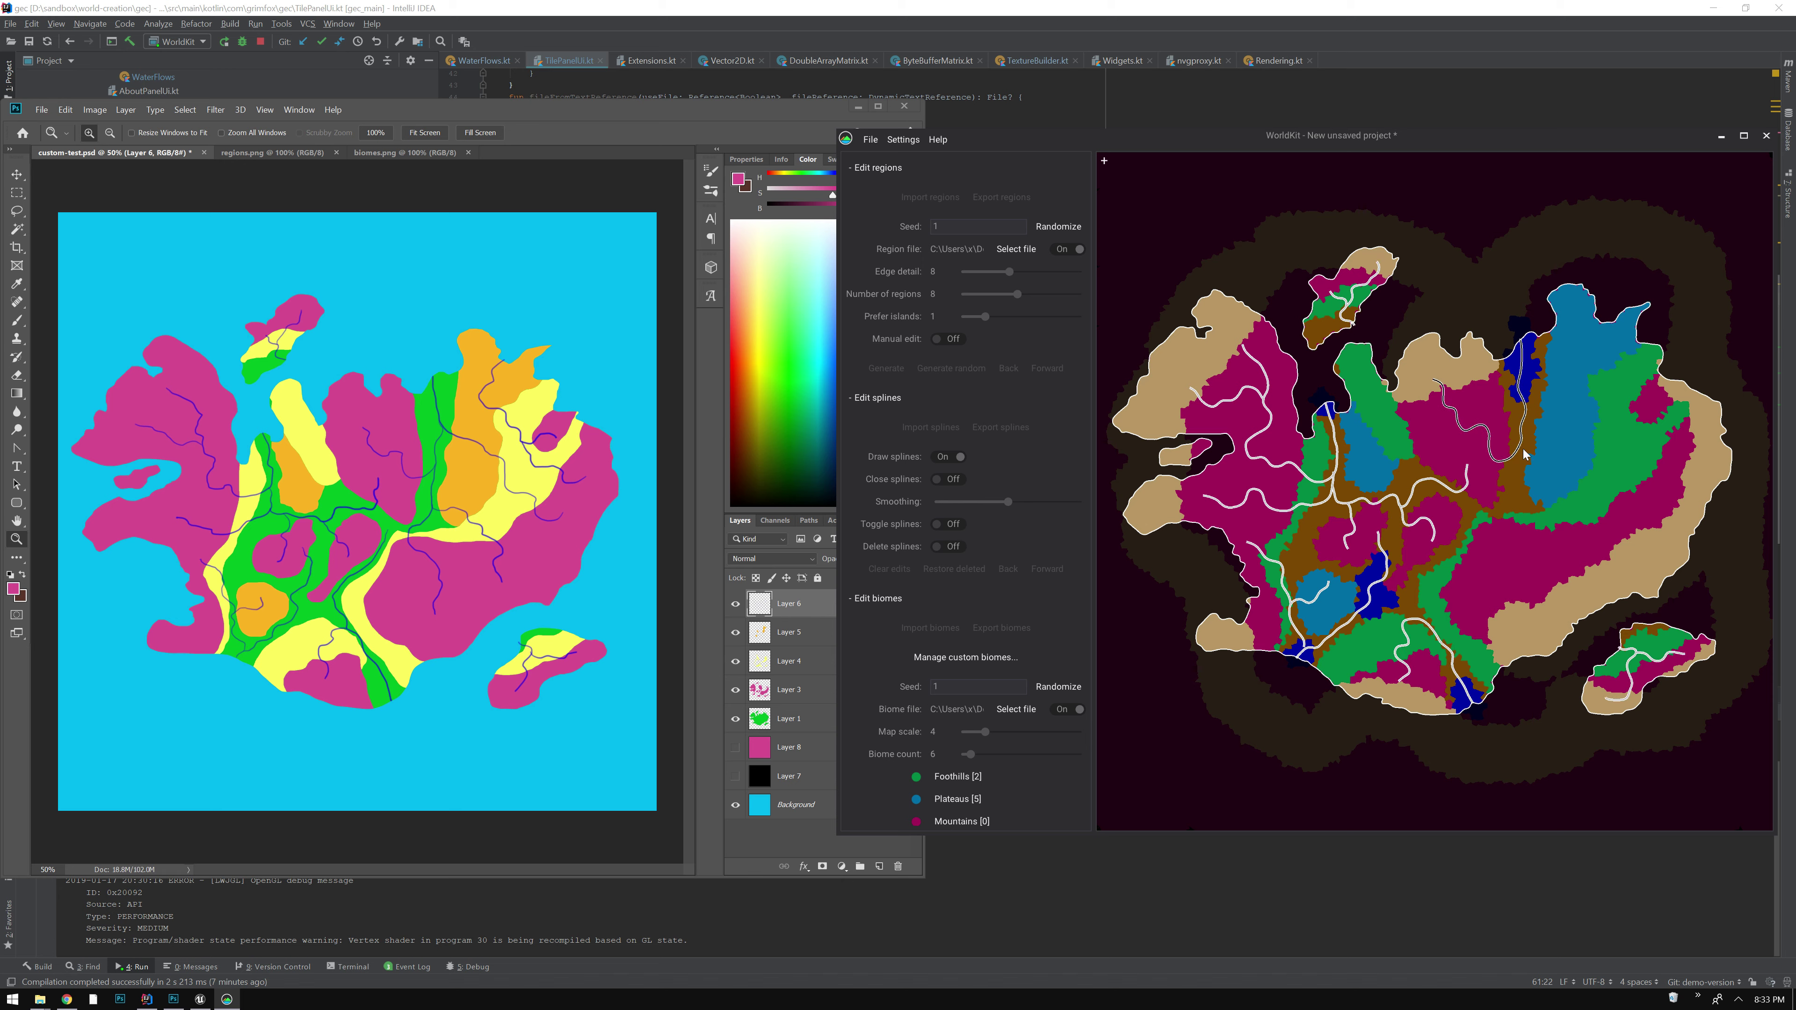
pyautogui.moveTo(1505, 464); pyautogui.dragTo(1524, 620)
pyautogui.moveTo(1521, 505)
pyautogui.mouseDown()
pyautogui.moveTo(1575, 534)
pyautogui.moveTo(1600, 582)
pyautogui.mouseUp()
pyautogui.moveTo(1524, 405); pyautogui.dragTo(1681, 525)
pyautogui.moveTo(1599, 326)
pyautogui.mouseDown()
pyautogui.moveTo(1583, 369)
pyautogui.moveTo(1673, 406)
pyautogui.mouseUp()
pyautogui.moveTo(1625, 425); pyautogui.dragTo(1702, 458)
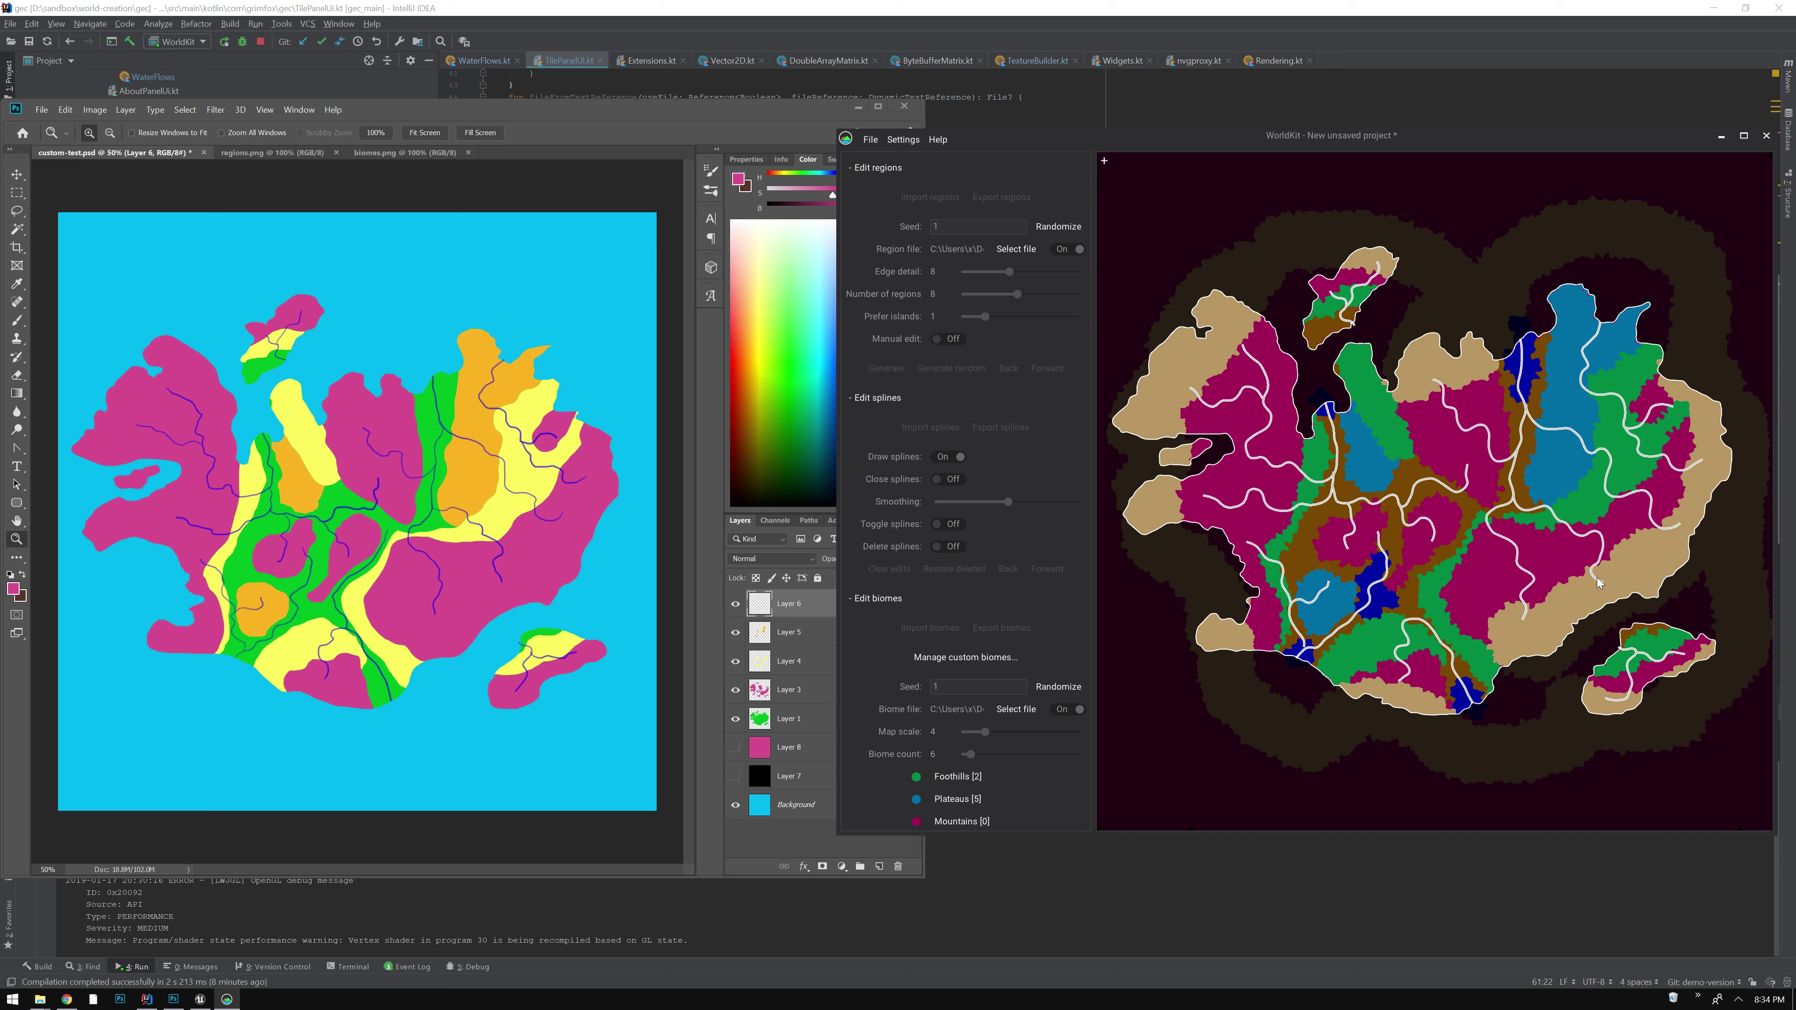
pyautogui.click(950, 460)
pyautogui.click(949, 479)
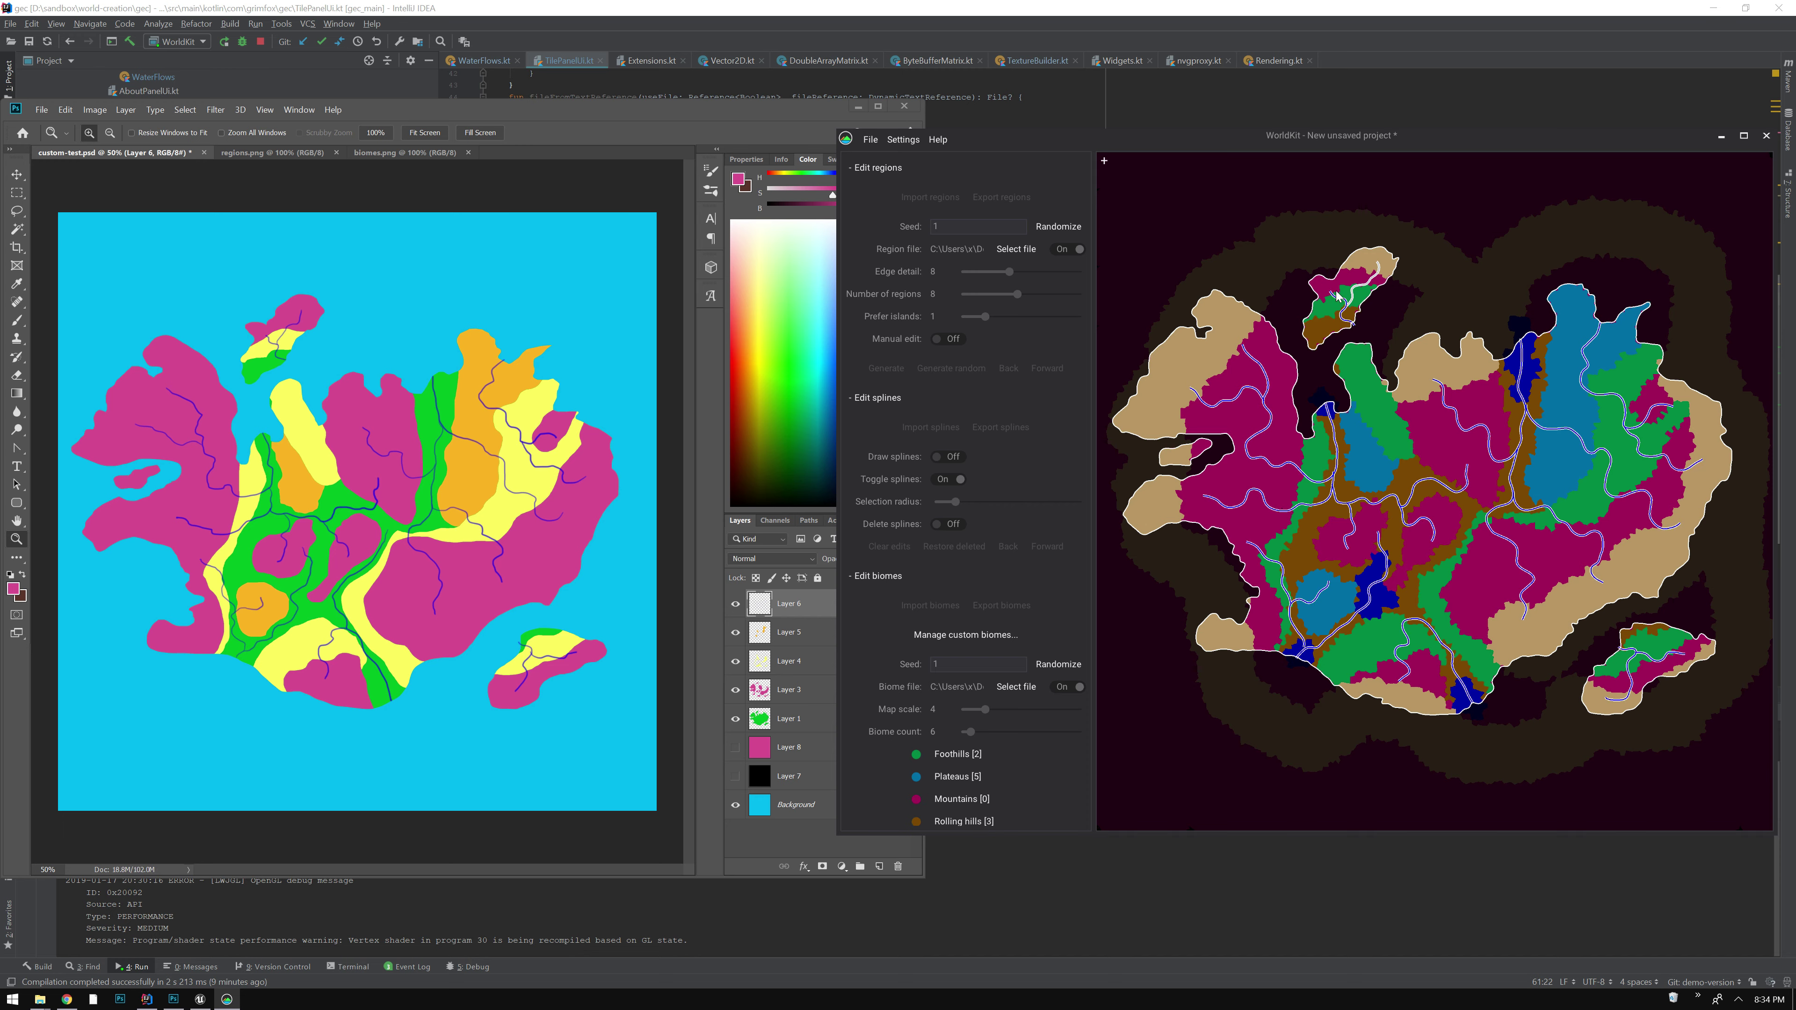
# Draw extra splines along the left, bottom and right coasts and on the outer islets
pyautogui.press('d')
pyautogui.press('t')
pyautogui.press('d')
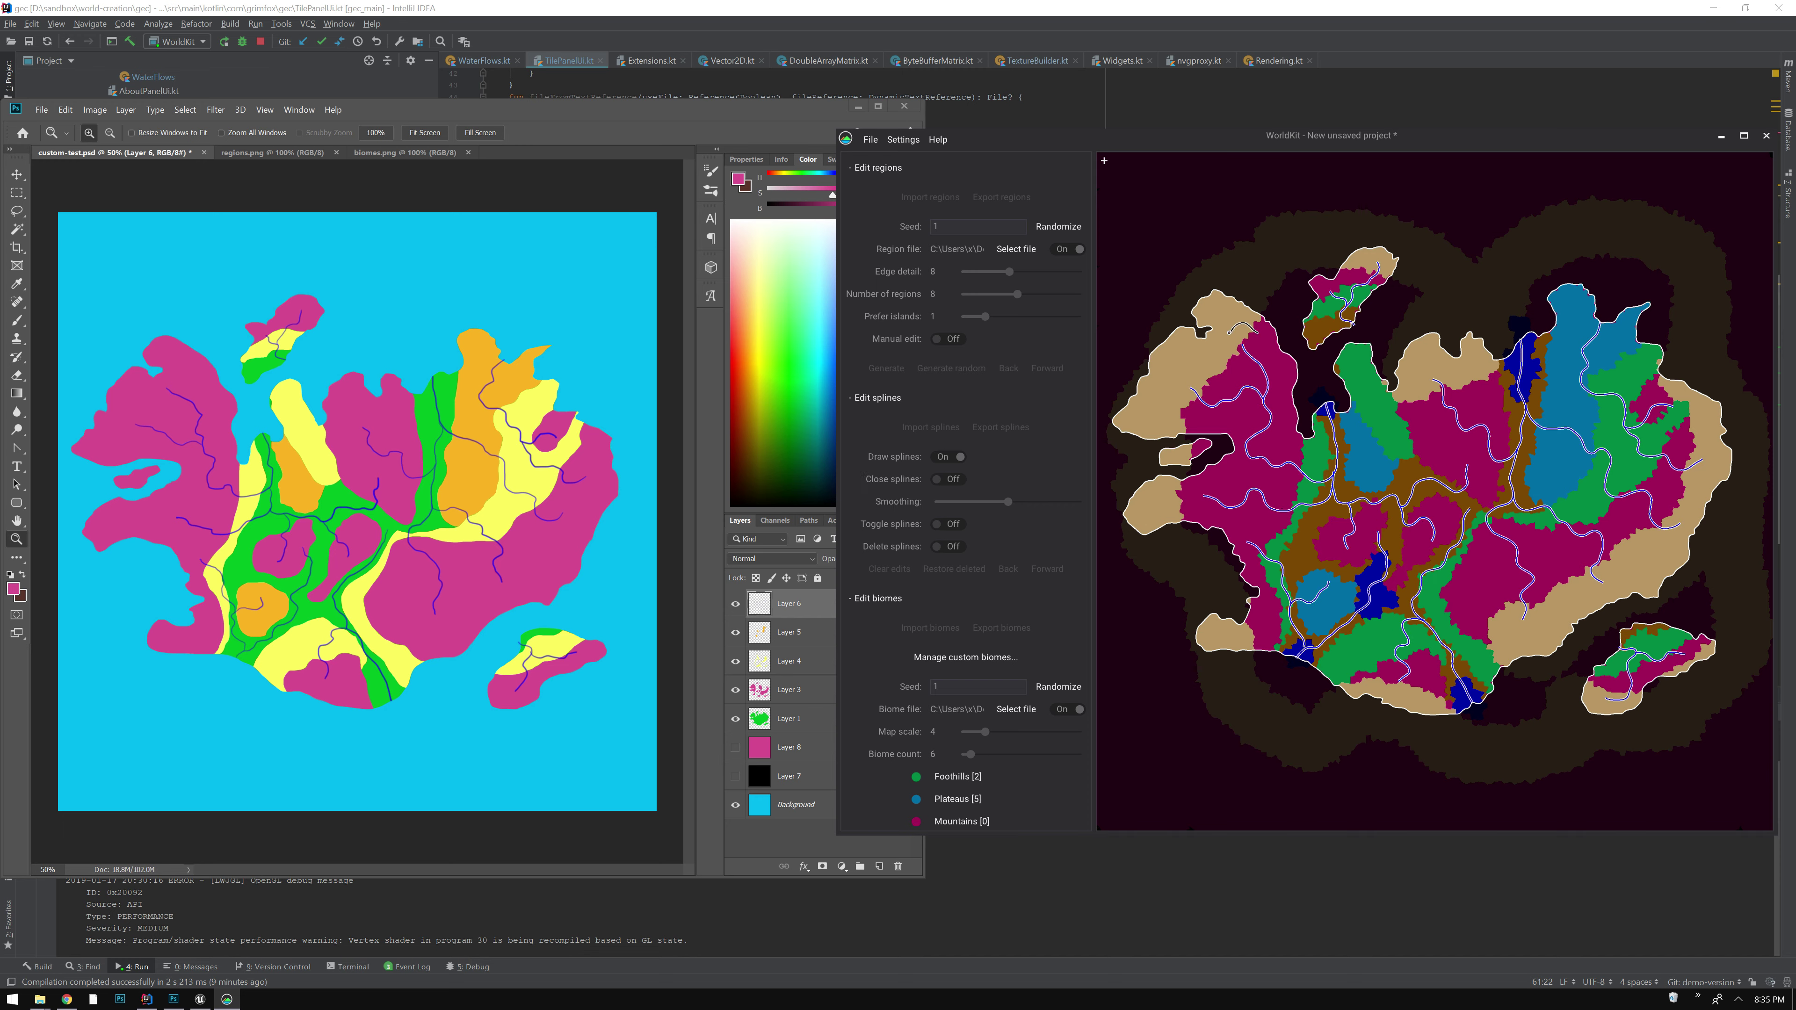
pyautogui.moveTo(1253, 324); pyautogui.dragTo(1158, 425)
pyautogui.moveTo(1163, 488)
pyautogui.mouseDown()
pyautogui.moveTo(1264, 574)
pyautogui.moveTo(1217, 640)
pyautogui.mouseUp()
pyautogui.moveTo(1356, 693); pyautogui.dragTo(1448, 700)
pyautogui.moveTo(1591, 705)
pyautogui.mouseDown()
pyautogui.moveTo(1635, 699)
pyautogui.moveTo(1704, 647)
pyautogui.moveTo(1593, 693)
pyautogui.mouseUp()
pyautogui.moveTo(1329, 283); pyautogui.dragTo(1383, 259)
pyautogui.moveTo(1400, 383); pyautogui.dragTo(1453, 448)
pyautogui.moveTo(1478, 351); pyautogui.dragTo(1492, 421)
pyautogui.moveTo(1704, 425)
pyautogui.mouseDown()
pyautogui.moveTo(1576, 594)
pyautogui.moveTo(1492, 640)
pyautogui.moveTo(1676, 538)
pyautogui.moveTo(1485, 637)
pyautogui.mouseUp()
# Toggle the mid-map, bottom-right island and right-coast splines pink, then generate the terrain
pyautogui.press('t')
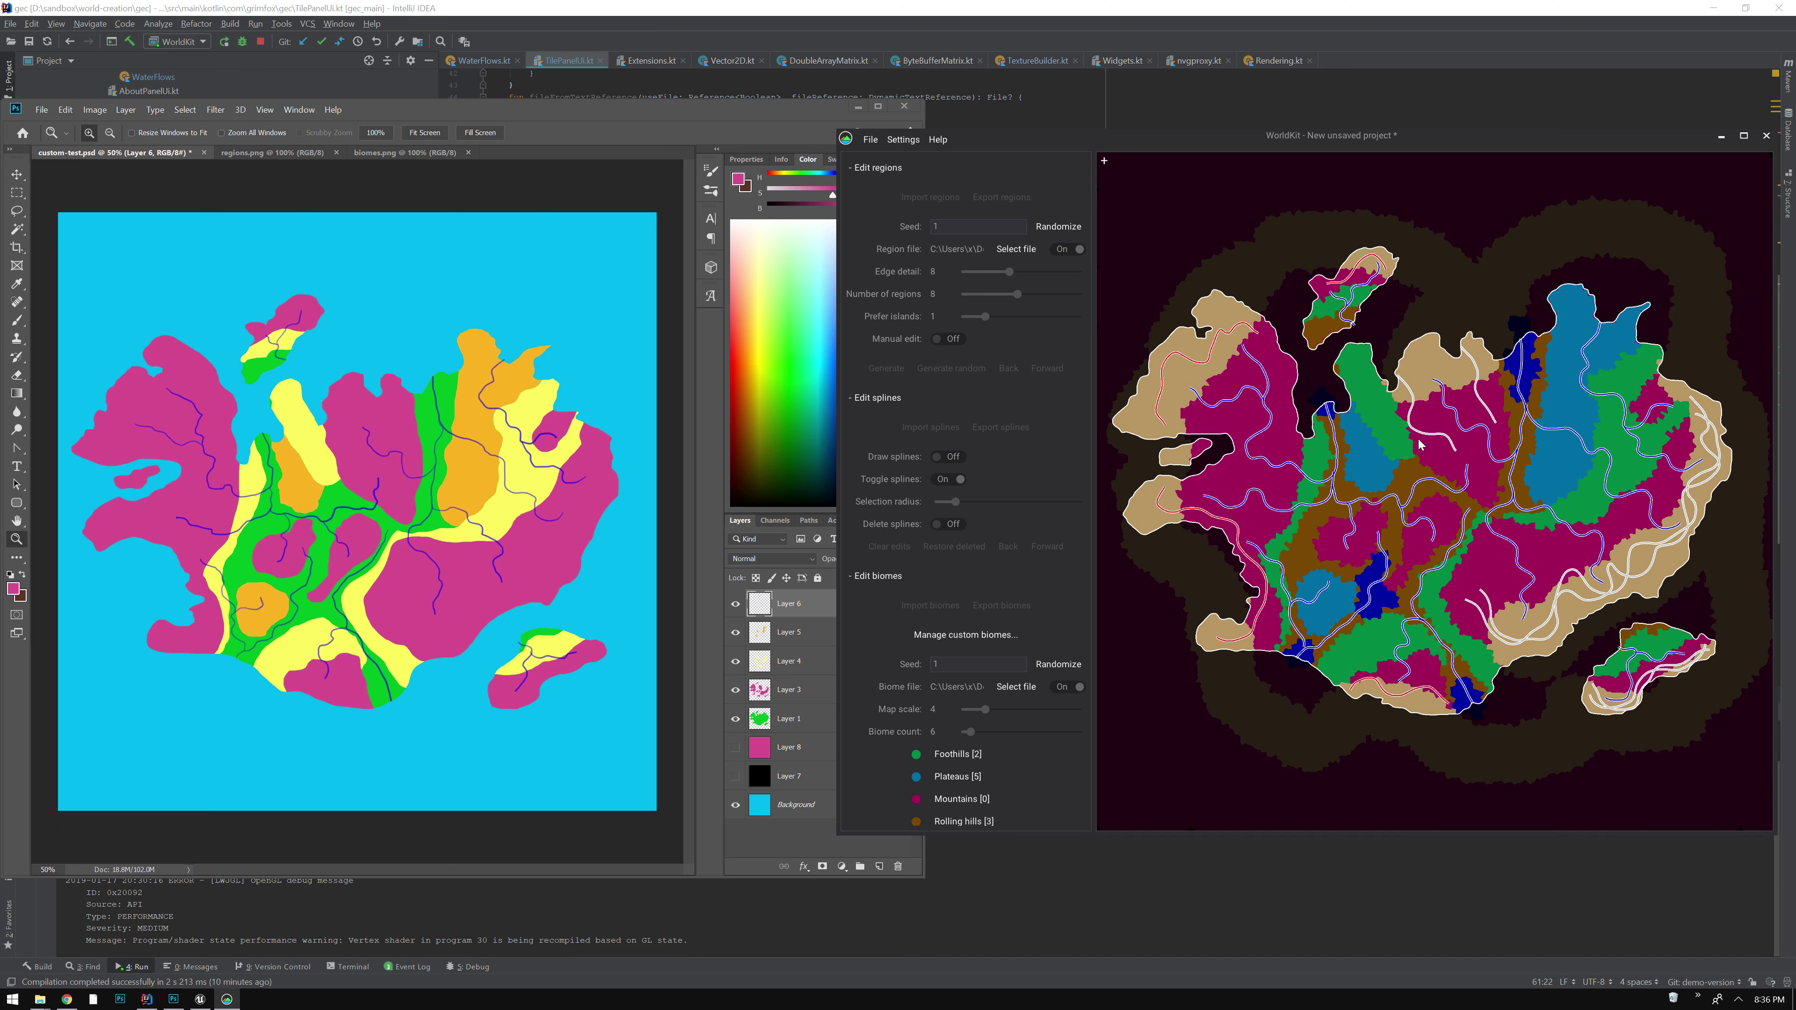
pyautogui.click(1422, 445)
pyautogui.click(1648, 676)
pyautogui.scroll(-2, 1690, 658)
pyautogui.click(1618, 626)
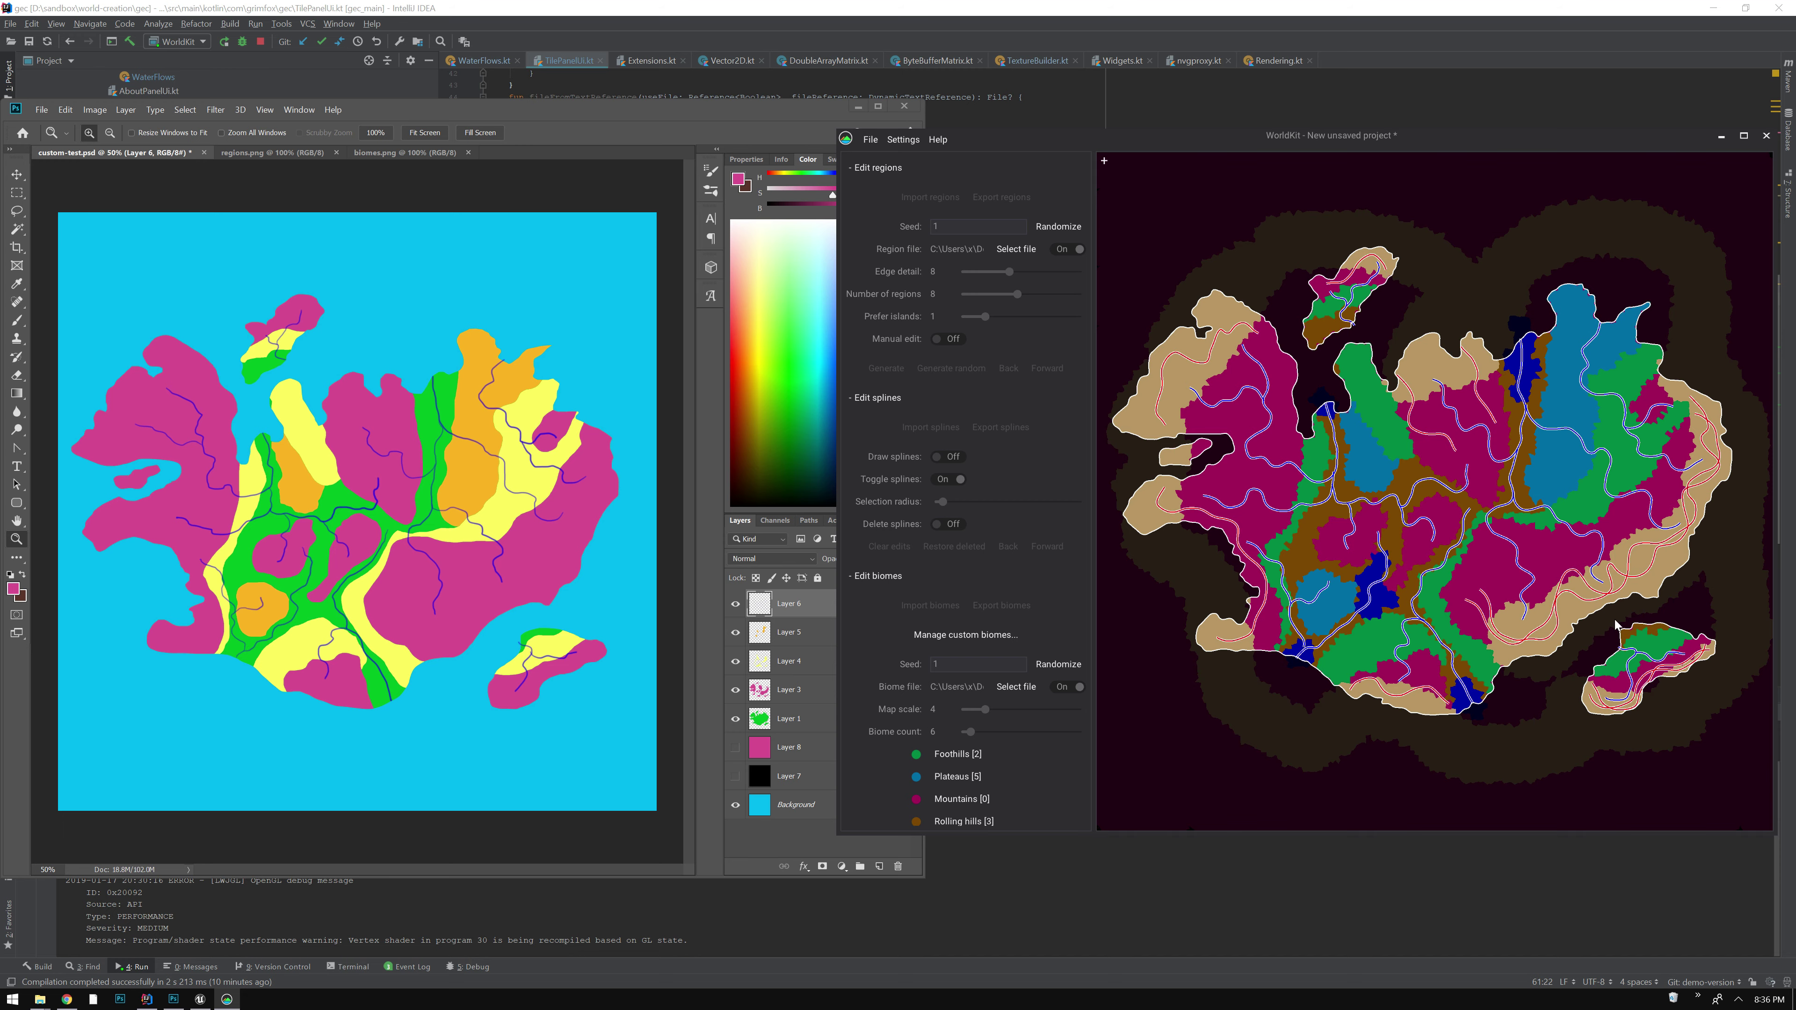
pyautogui.press('t')
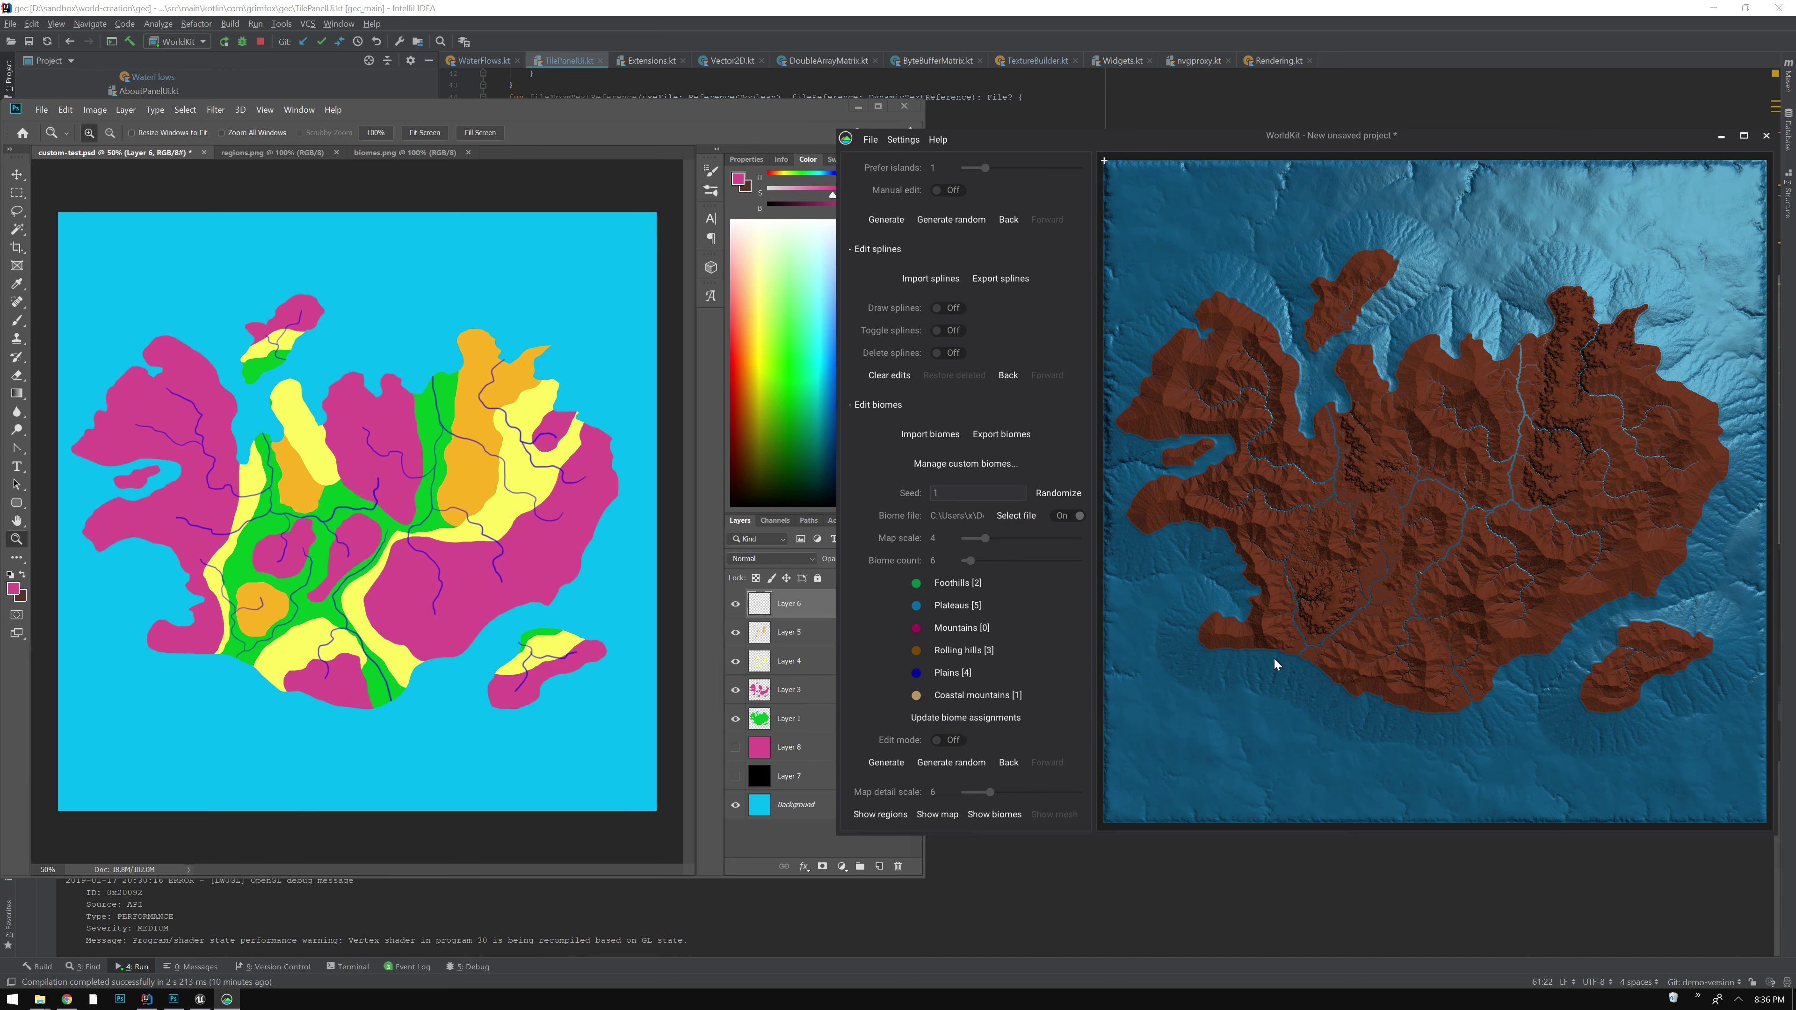
# Maximize WorldKit, tilt the terrain into 3D perspective, and turn Water and height Colors on
pyautogui.doubleClick(1388, 136)
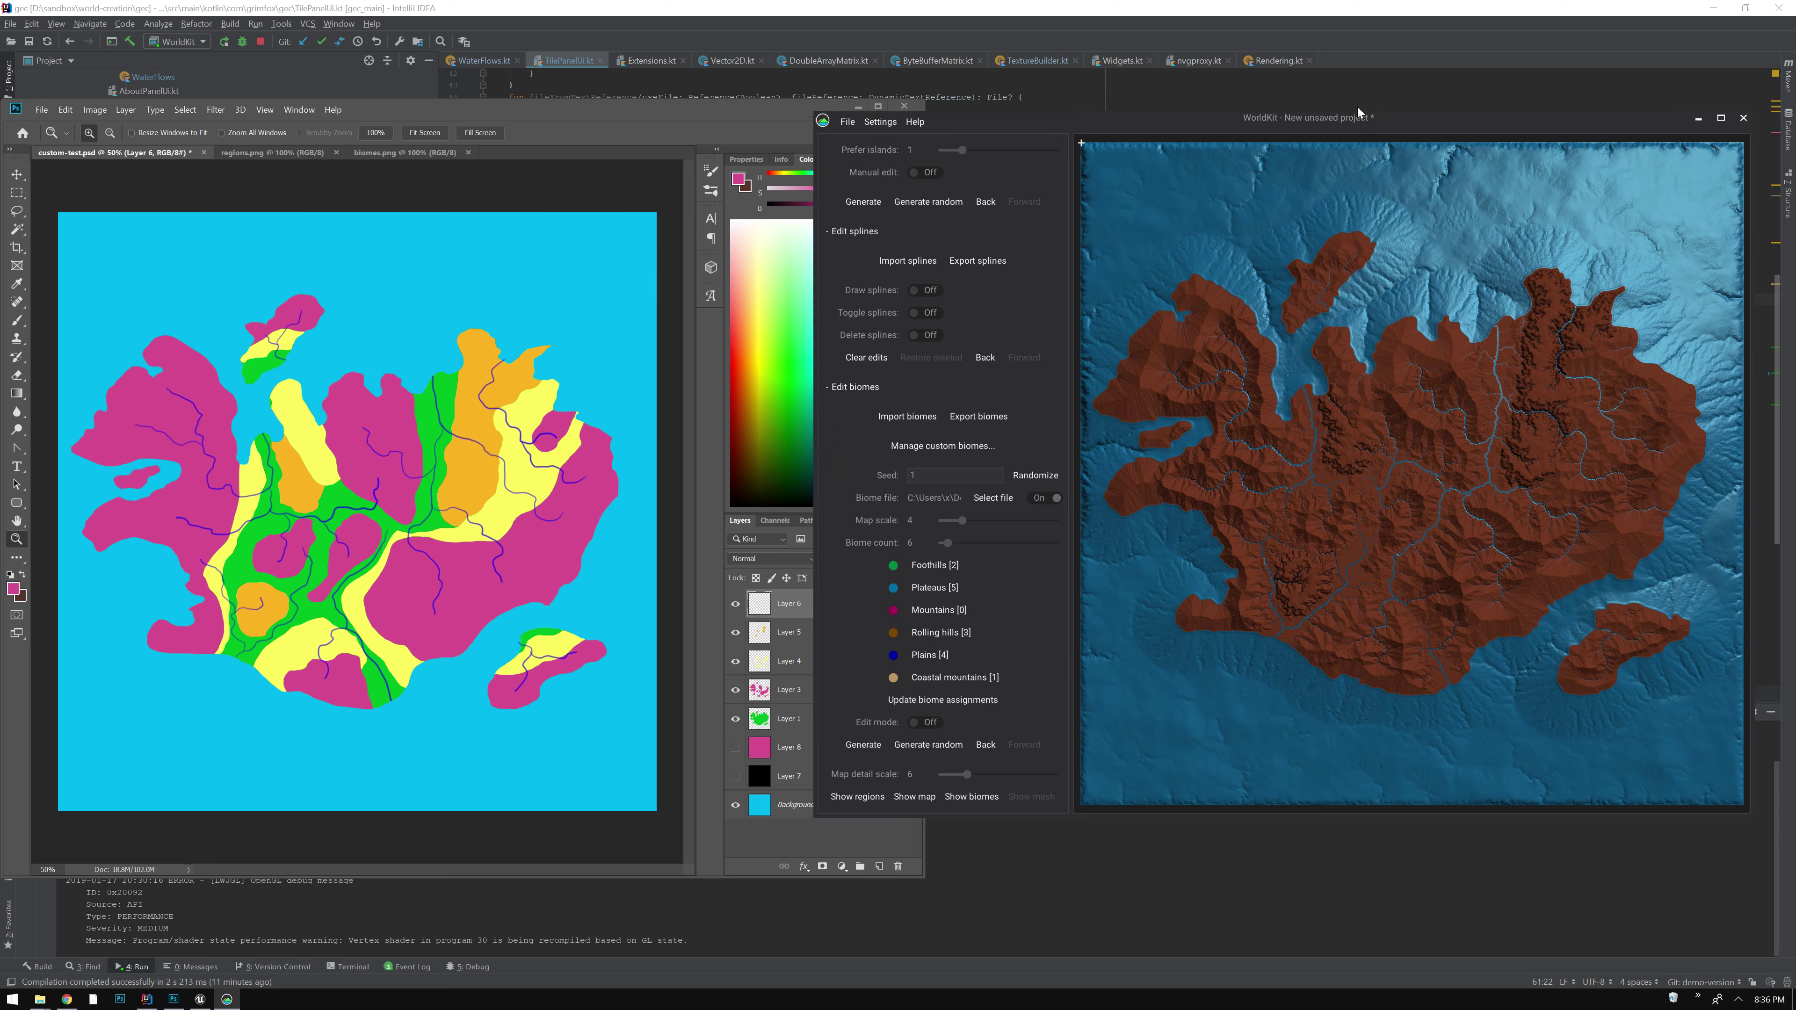
pyautogui.moveTo(1017, 740); pyautogui.dragTo(1067, 543, button='middle')
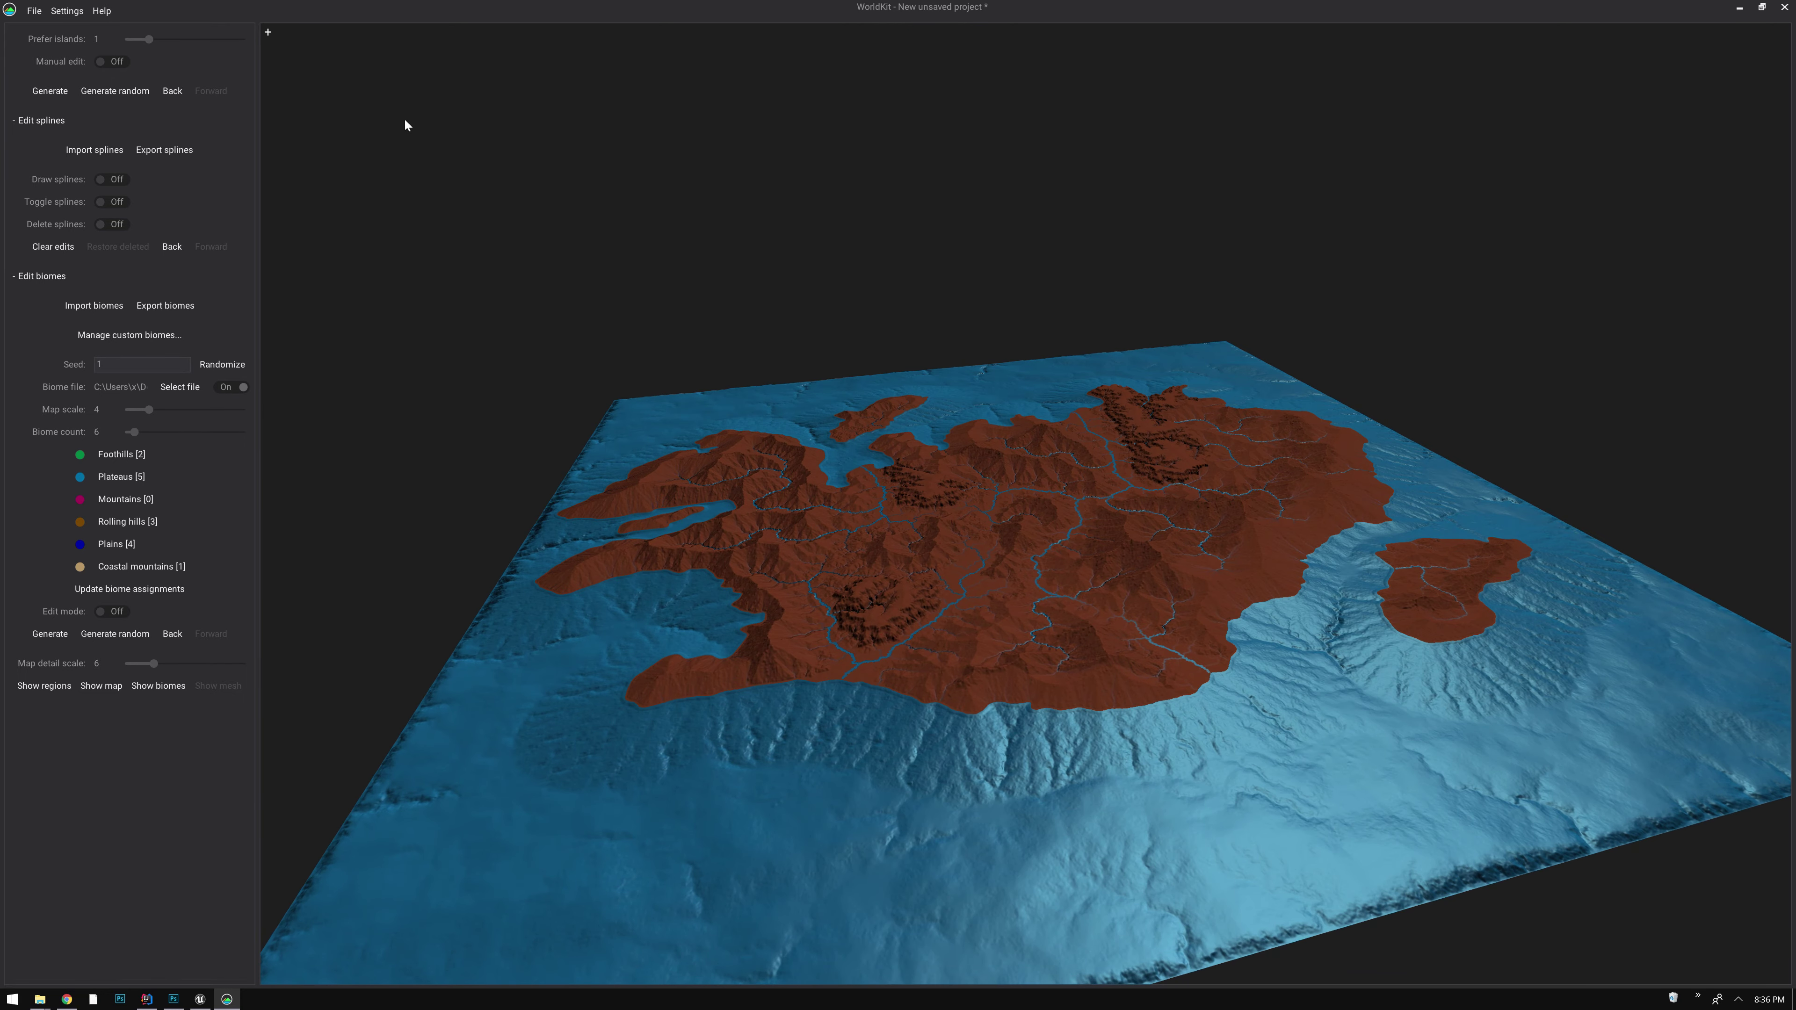
pyautogui.click(268, 32)
pyautogui.click(352, 61)
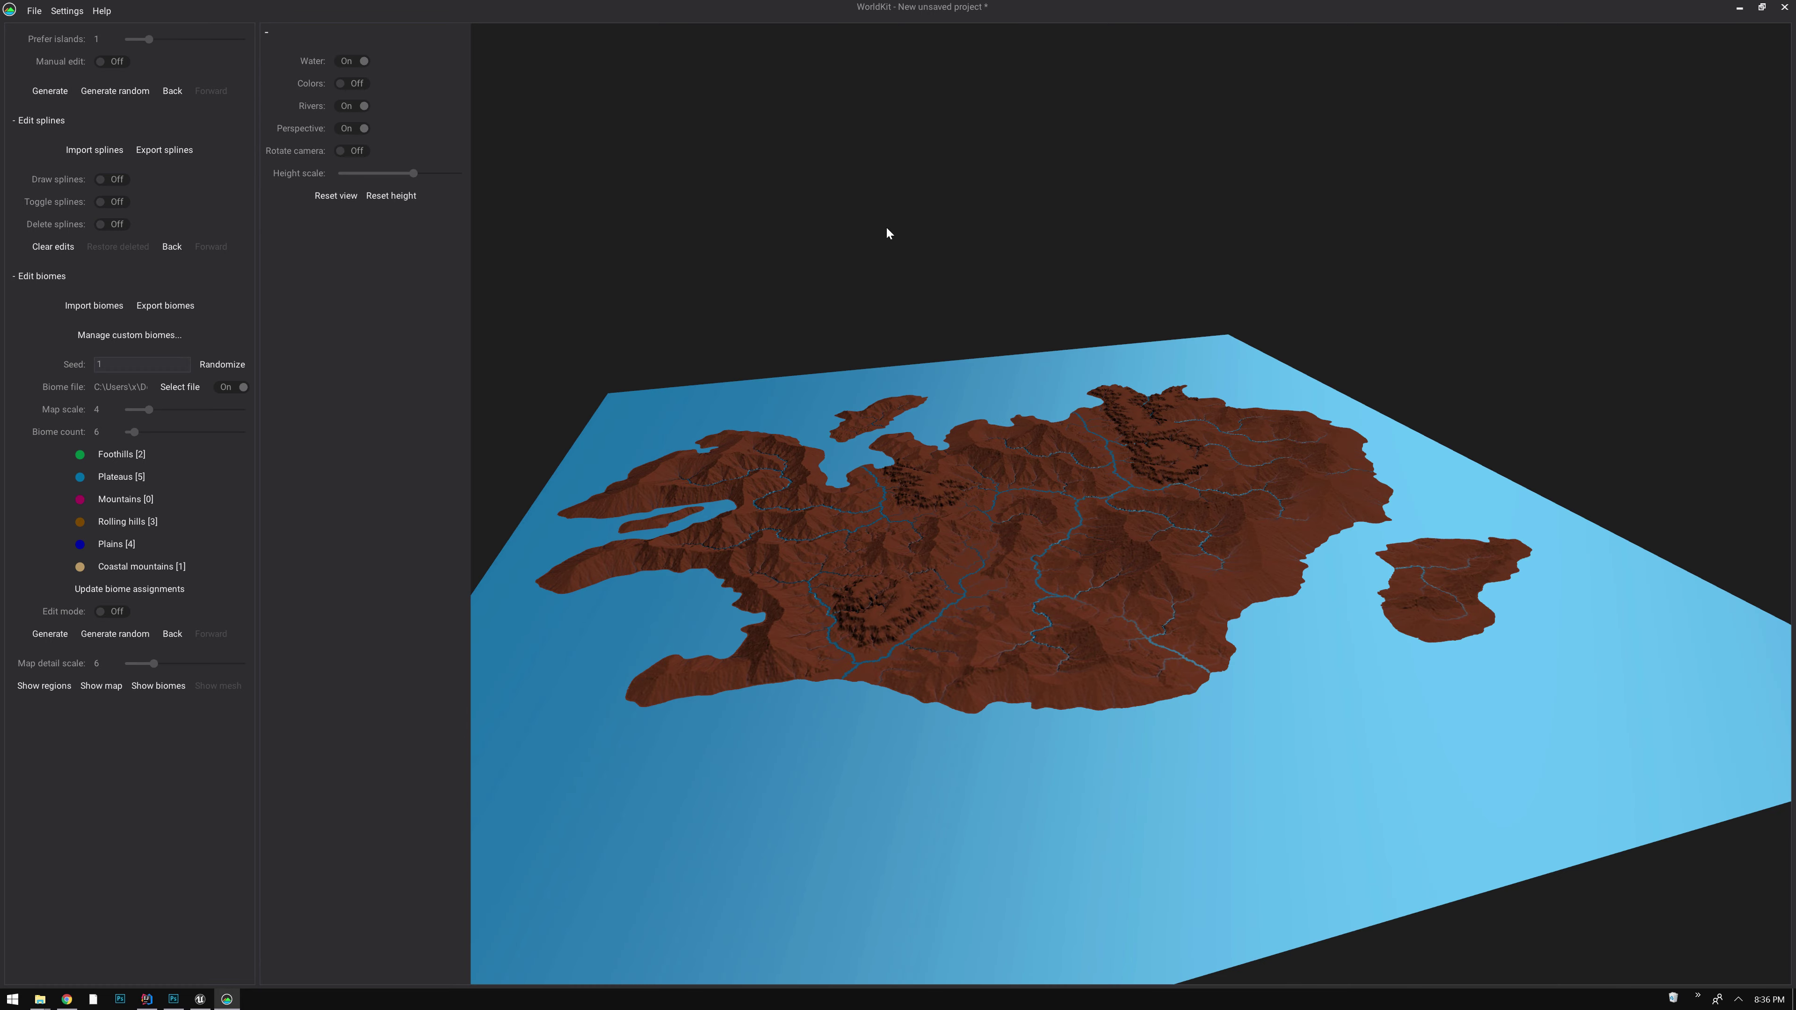
pyautogui.moveTo(889, 234); pyautogui.dragTo(878, 317, button='middle')
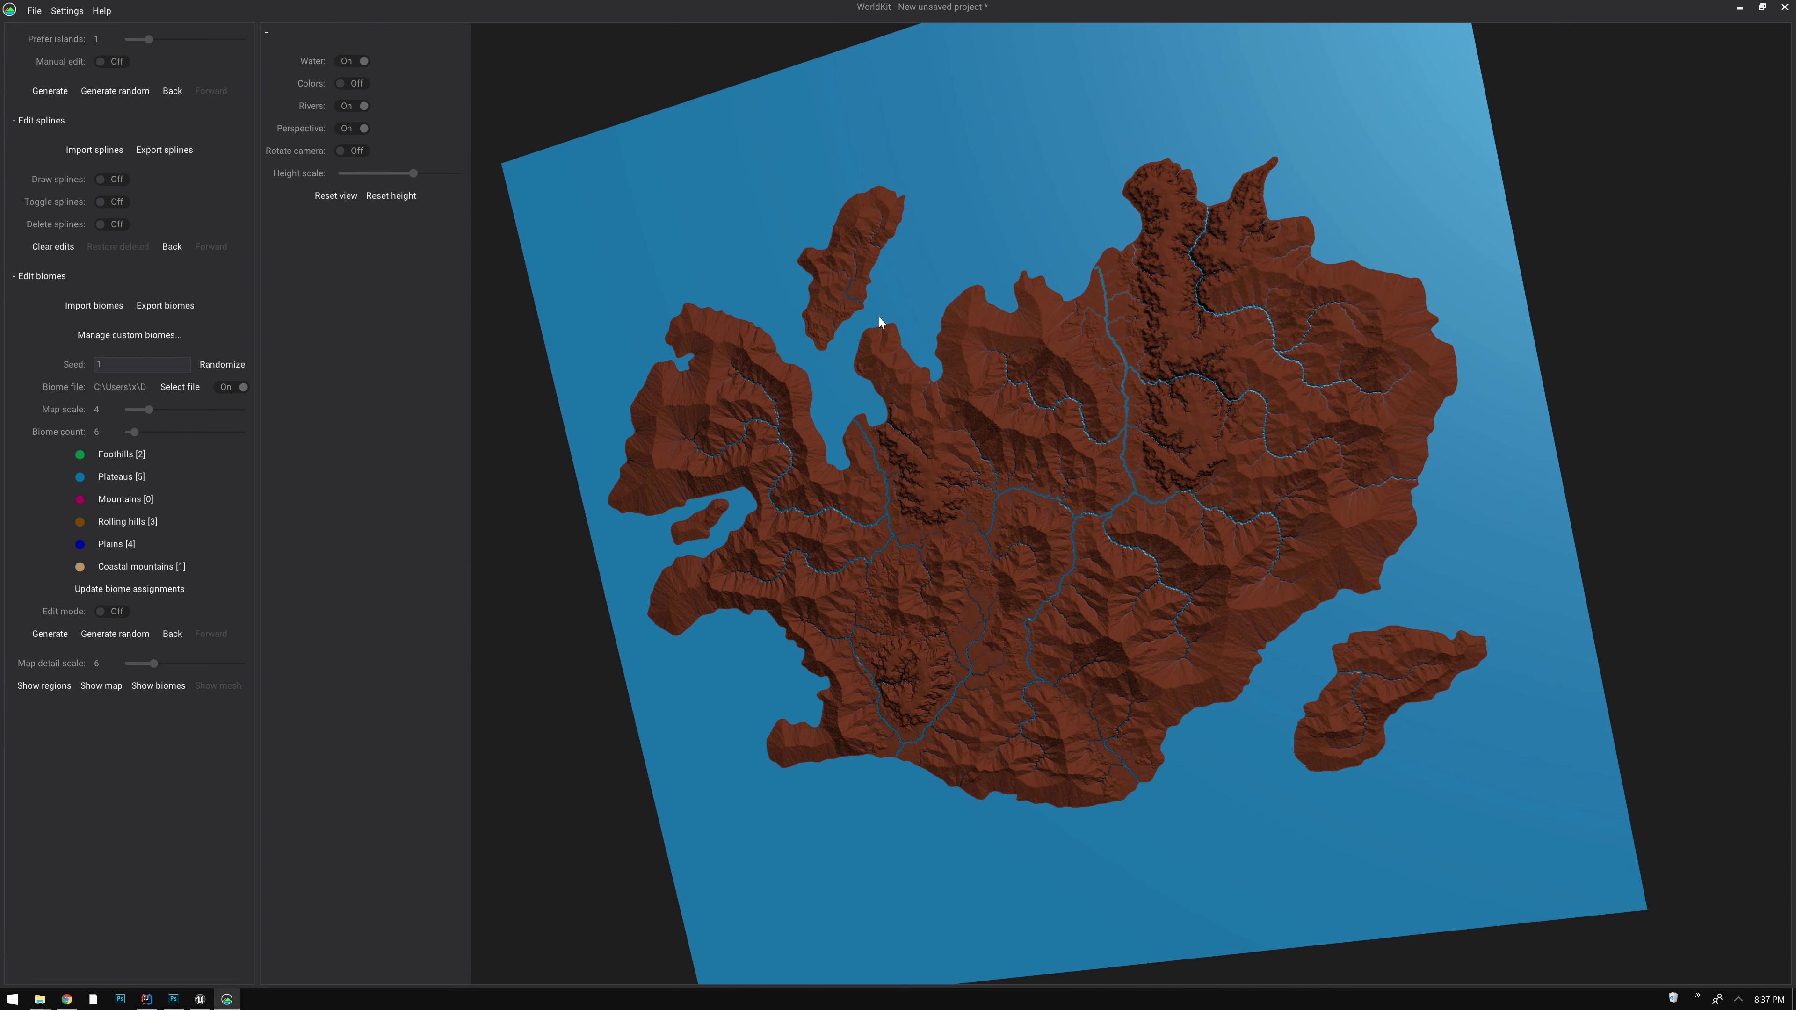
pyautogui.click(363, 84)
# Tilt the coloured terrain, compare it with Water off and on, then reset to top-down view
pyautogui.click(343, 193)
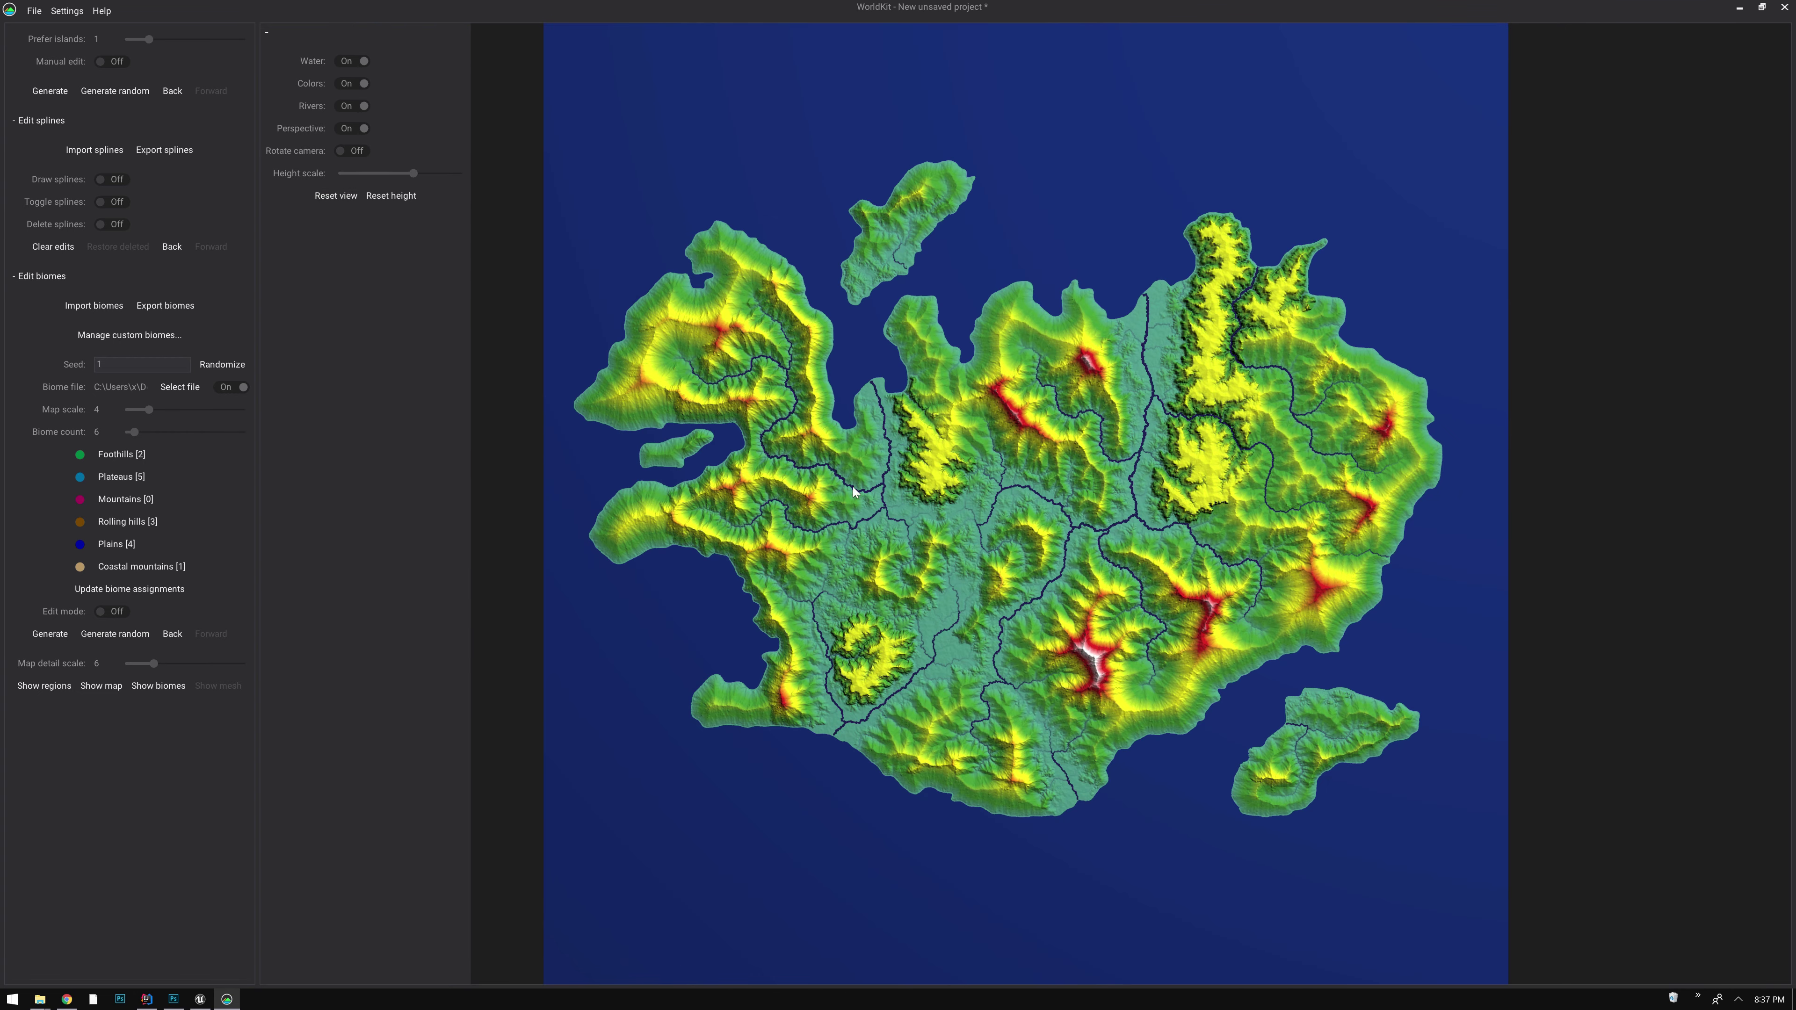
pyautogui.moveTo(980, 784); pyautogui.dragTo(1002, 695, button='middle')
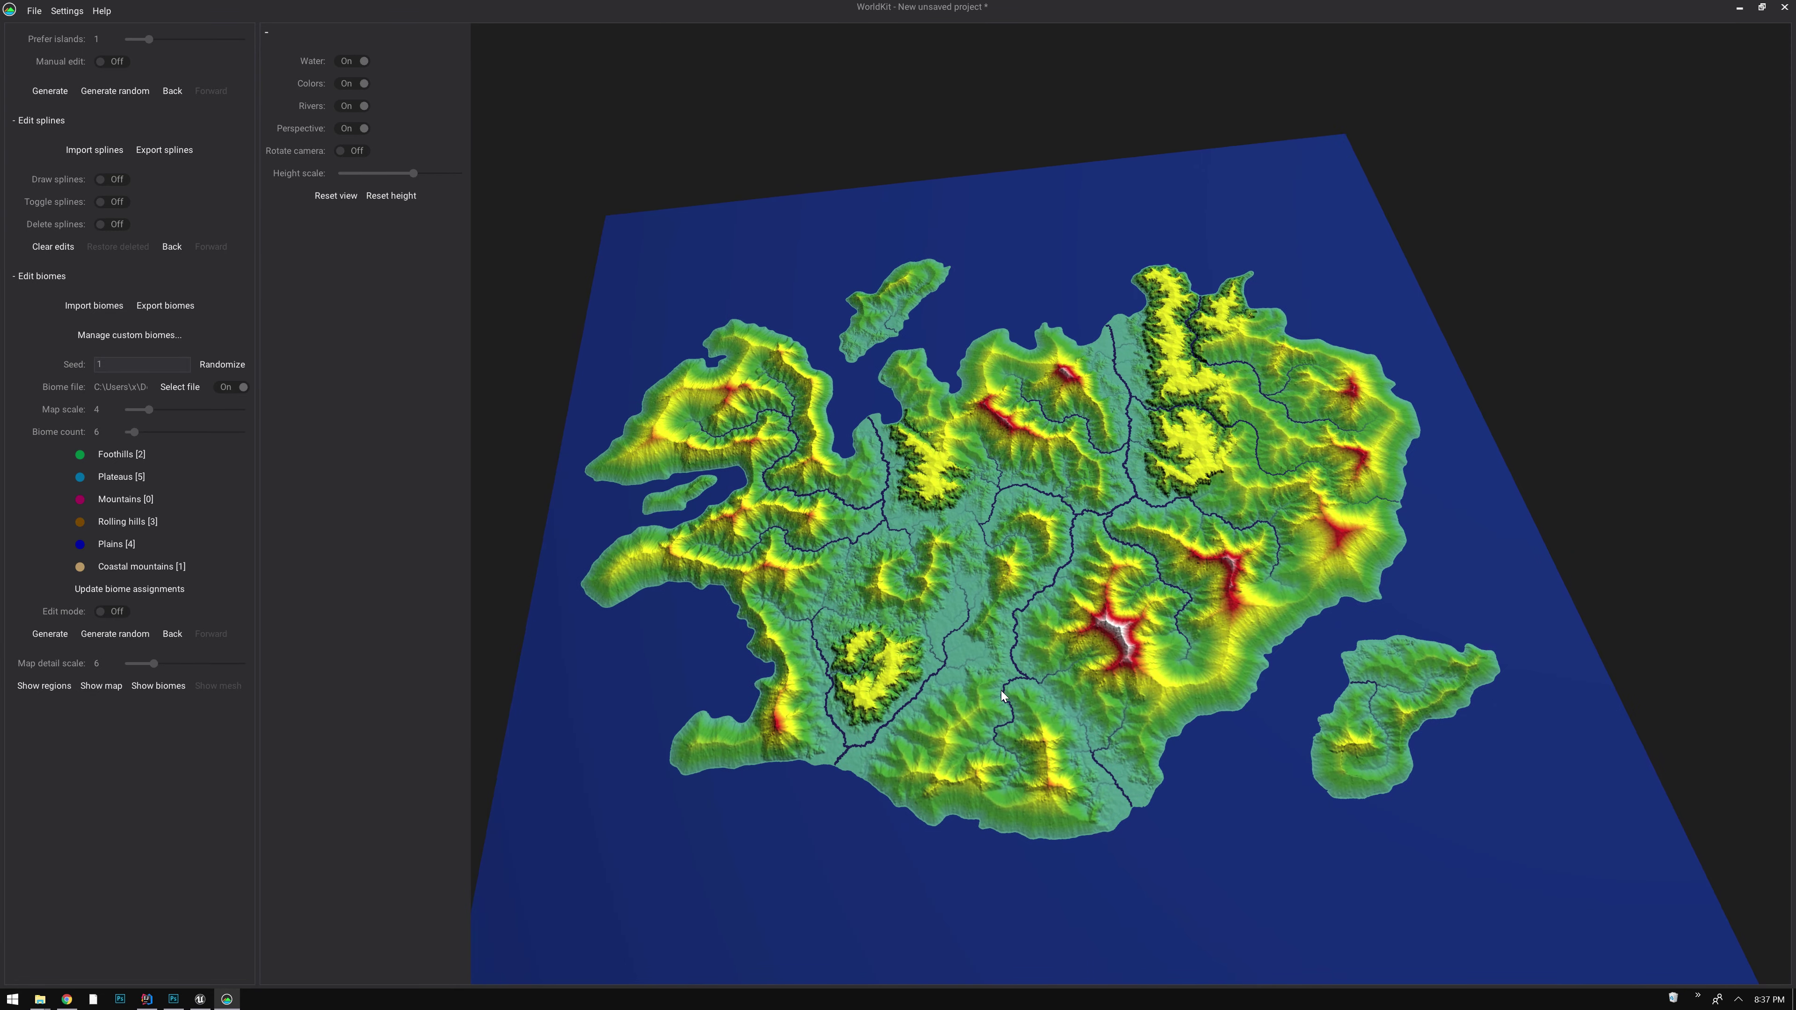
pyautogui.click(357, 61)
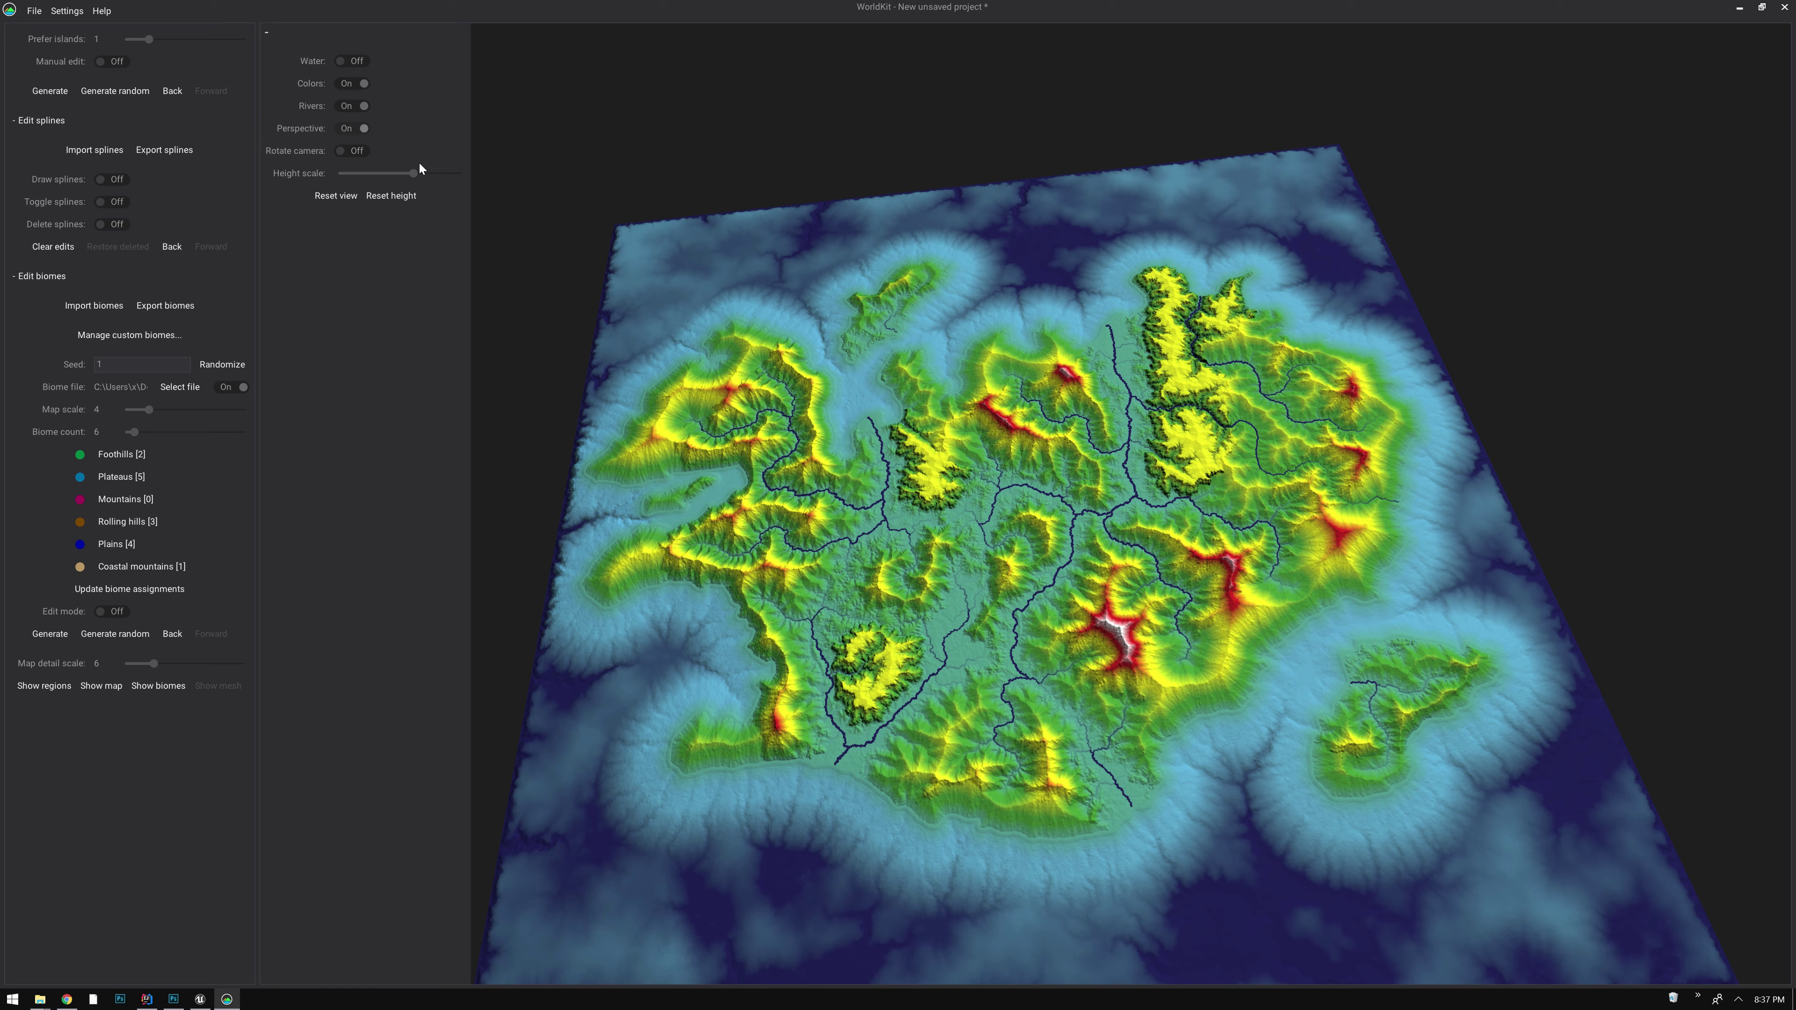
pyautogui.moveTo(833, 577); pyautogui.dragTo(830, 666, button='middle')
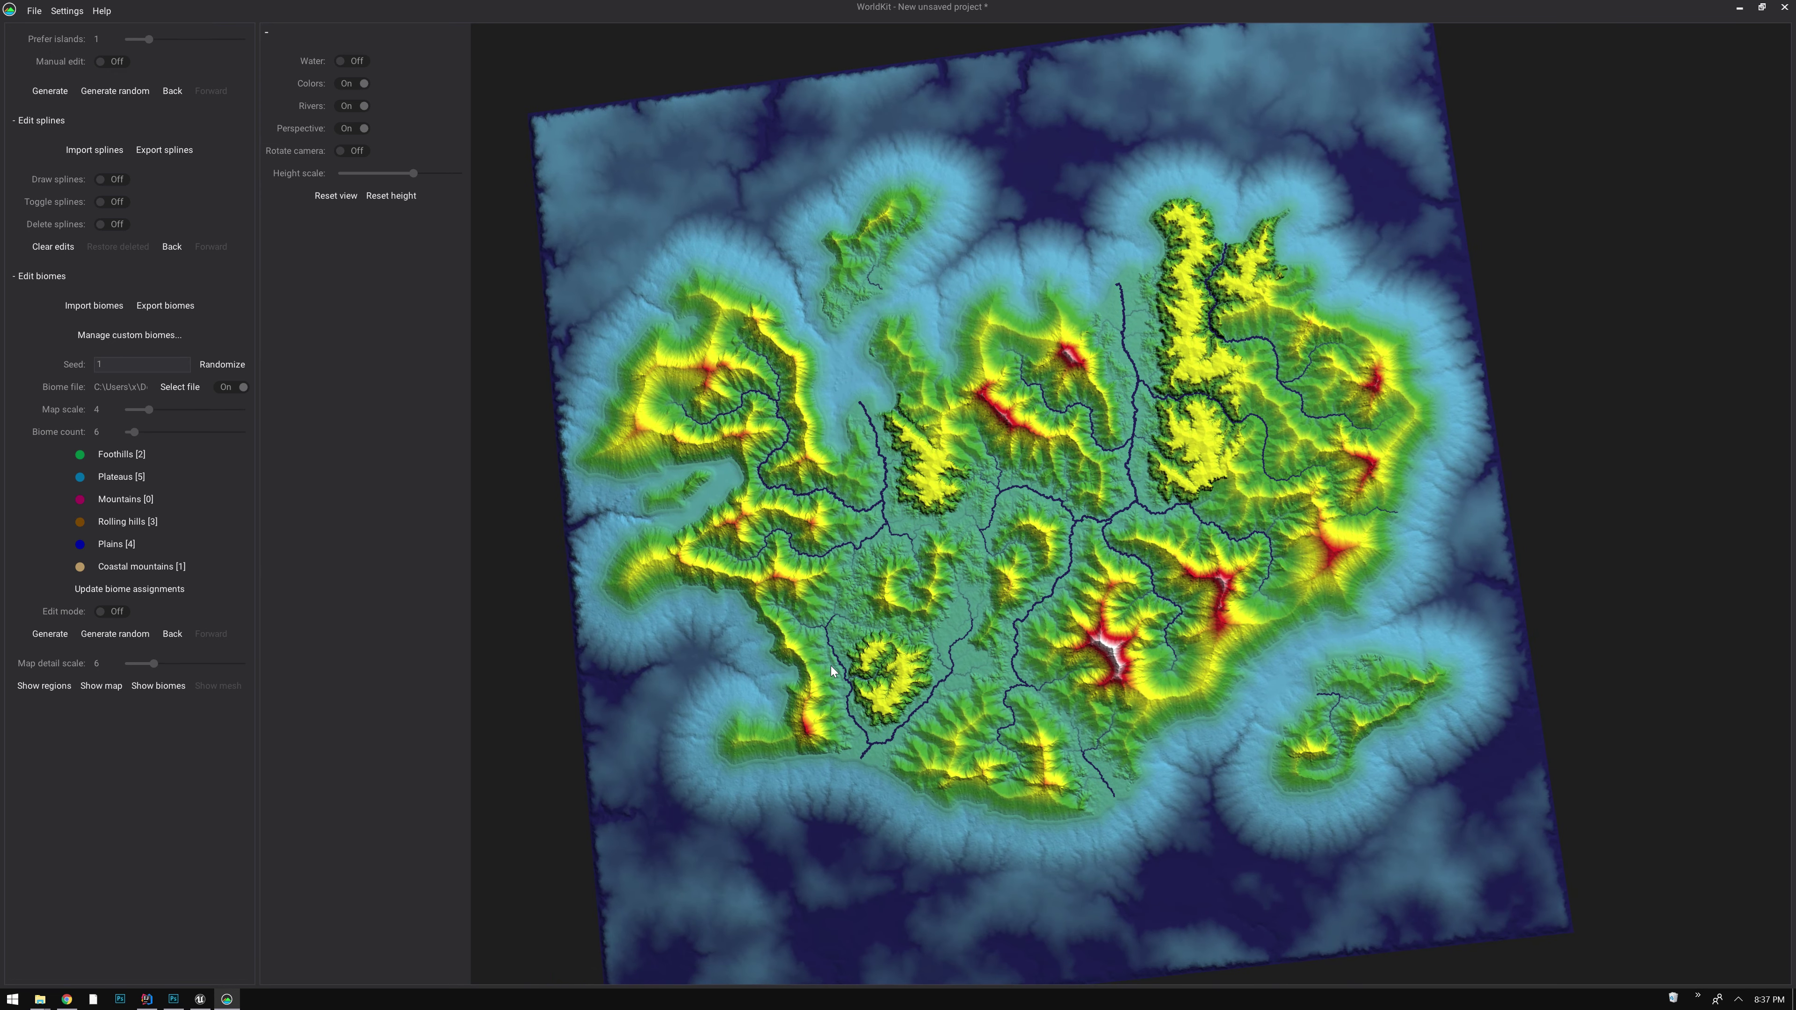
pyautogui.click(358, 60)
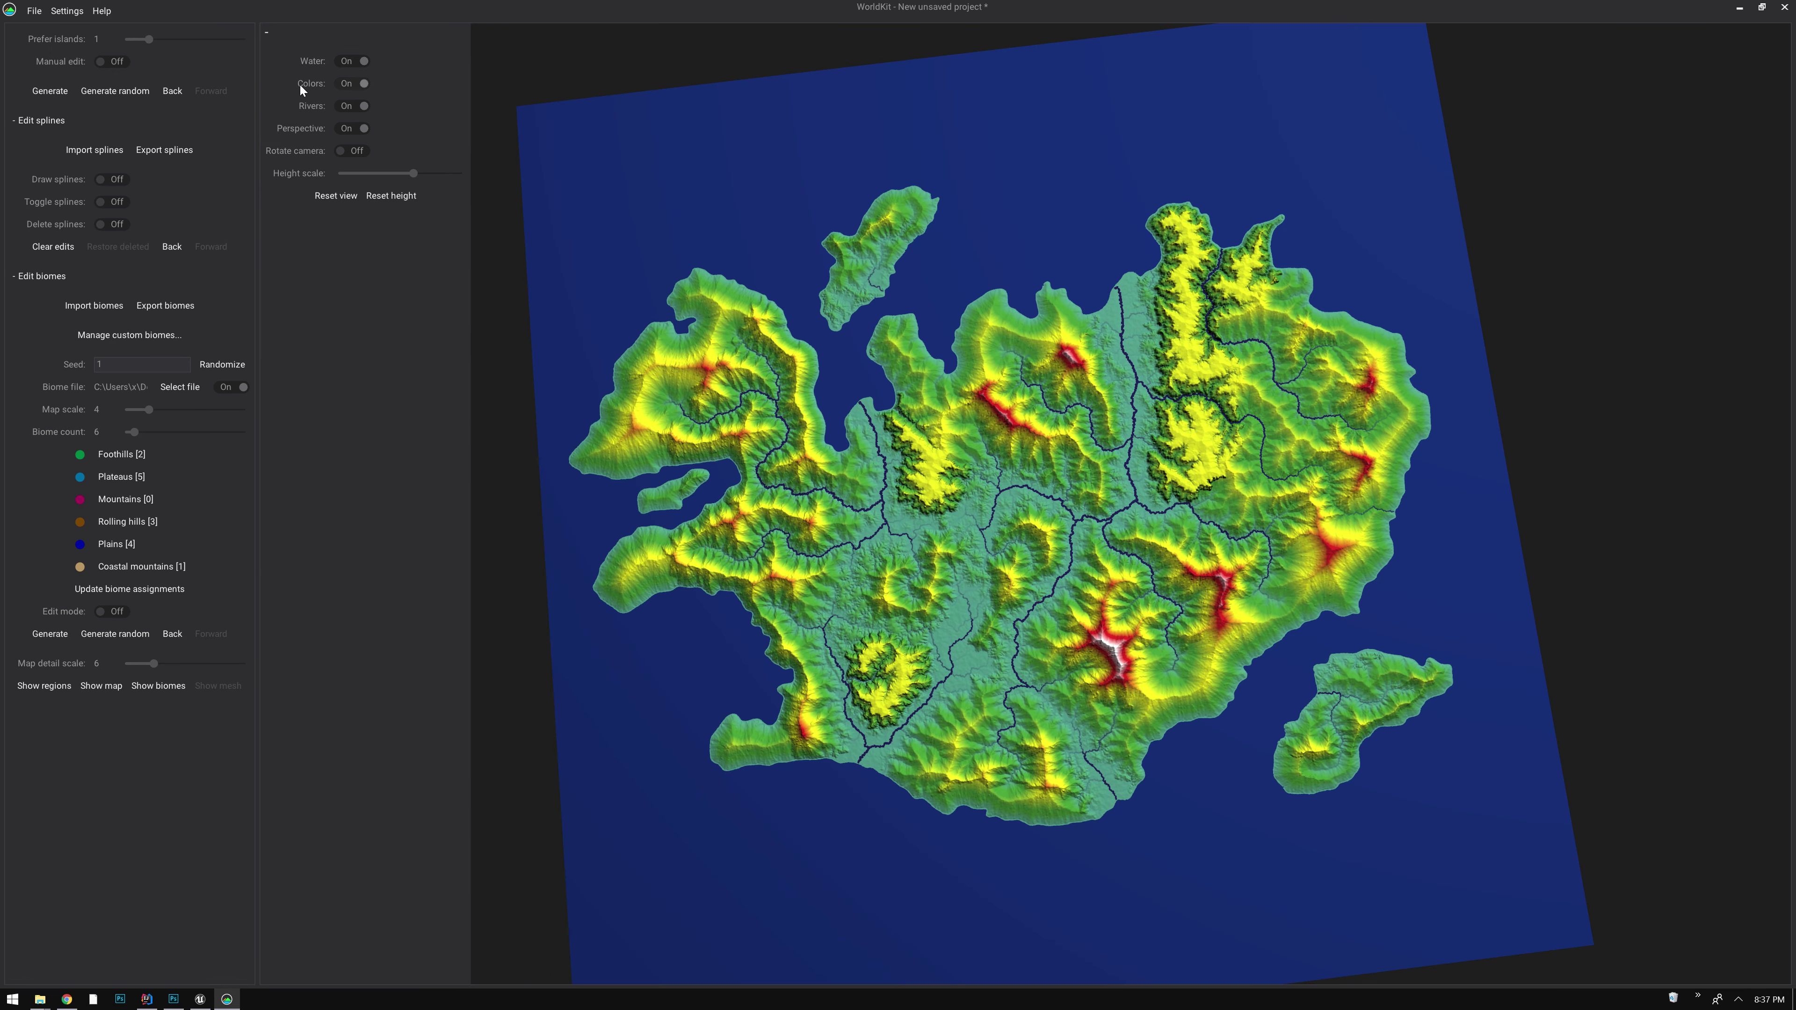
pyautogui.click(336, 195)
pyautogui.click(268, 33)
# Set the elevation map export file to exports\test\heightmap-8129.png
pyautogui.click(34, 11)
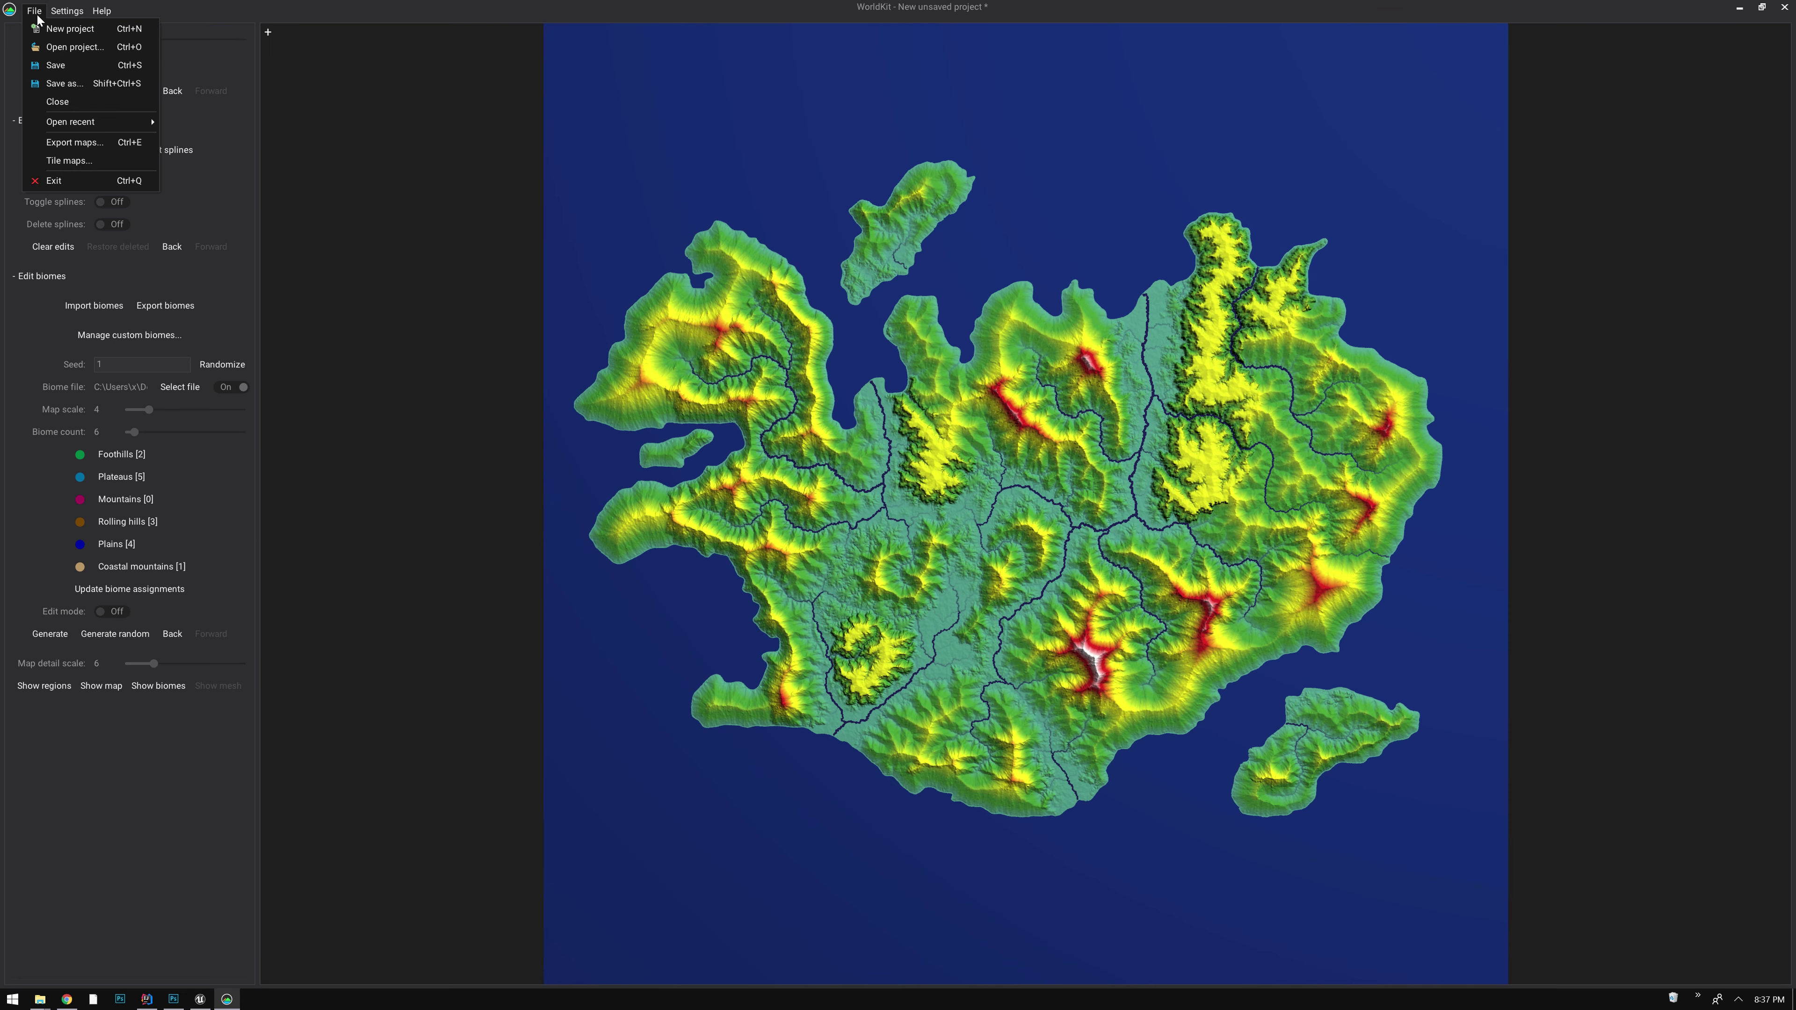
pyautogui.click(72, 144)
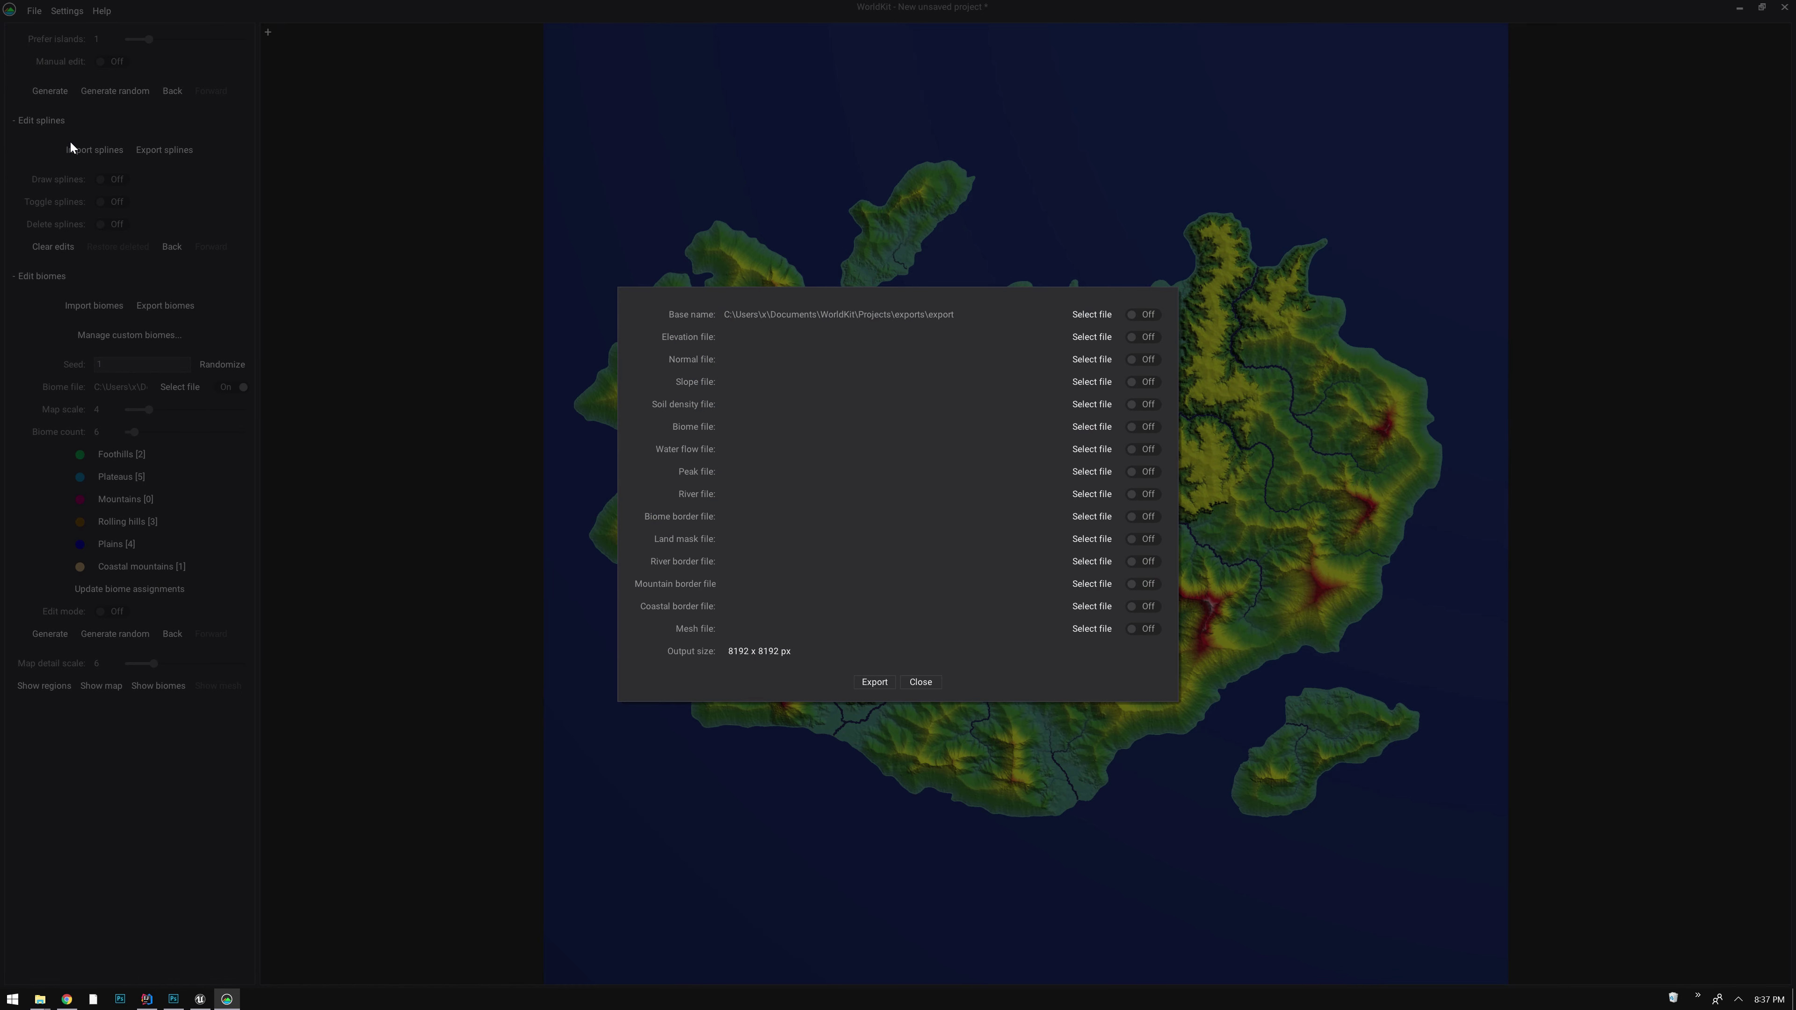
pyautogui.click(1089, 338)
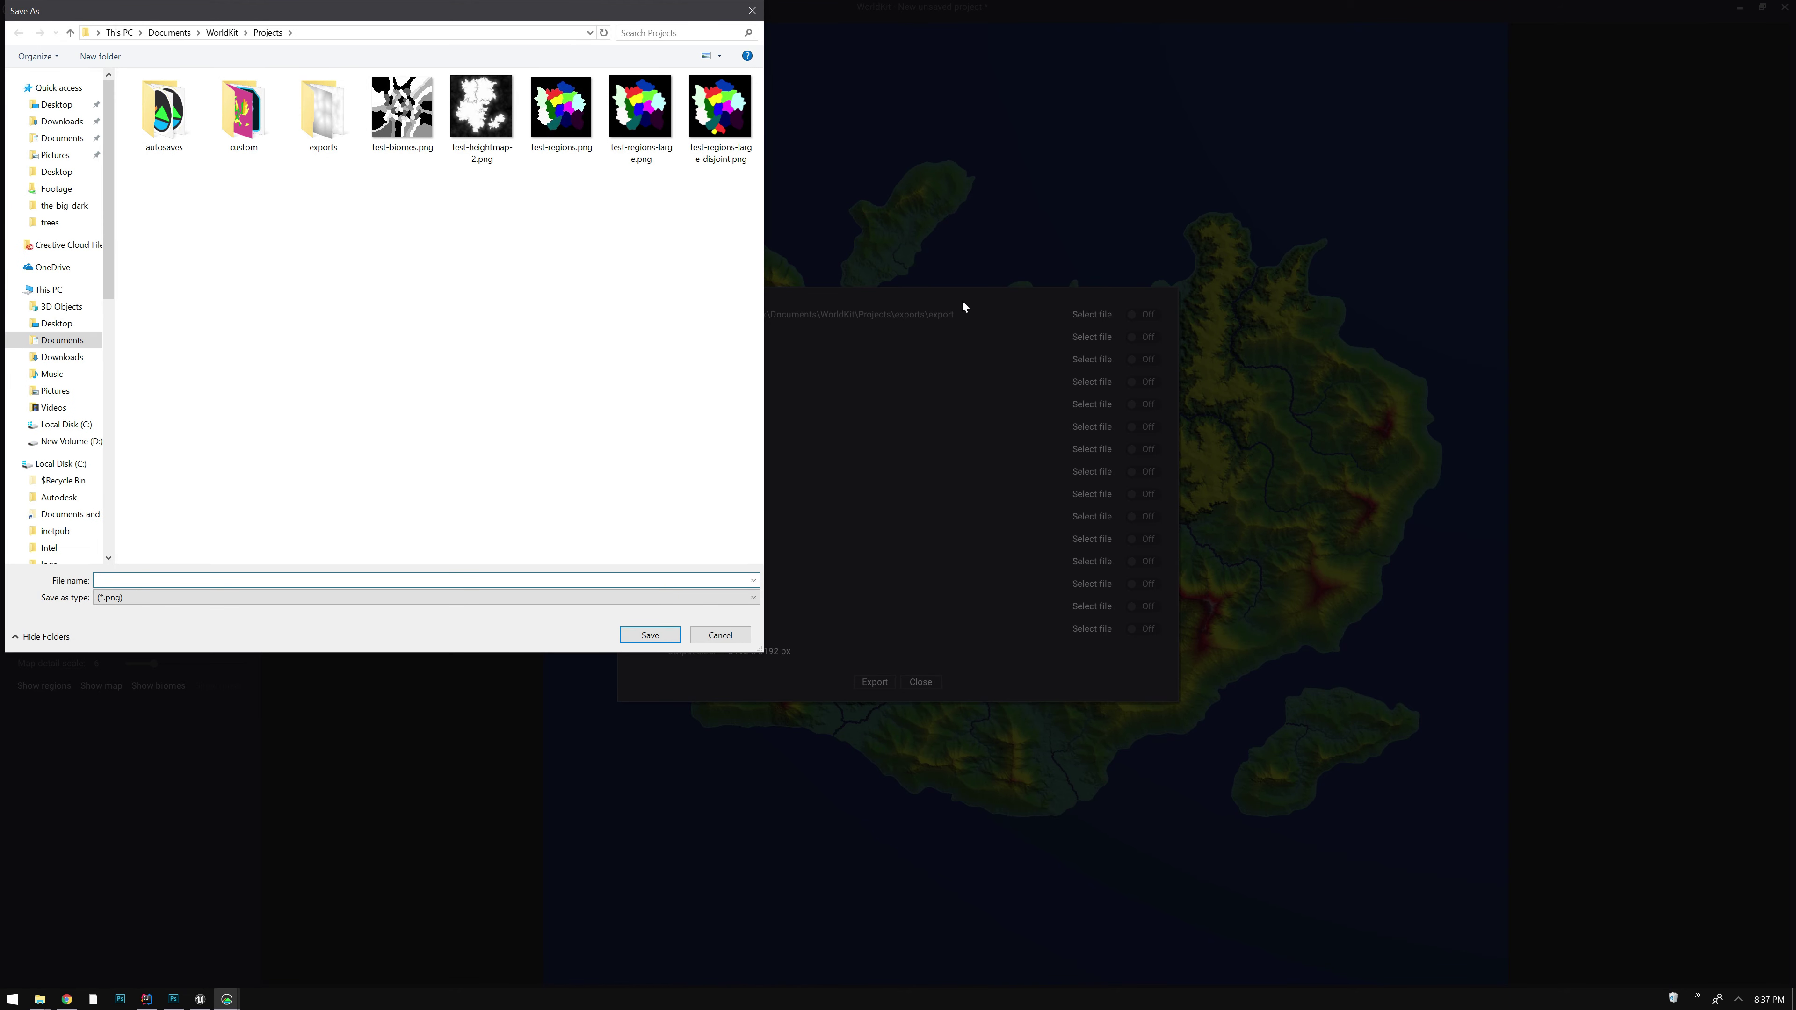
pyautogui.doubleClick(323, 110)
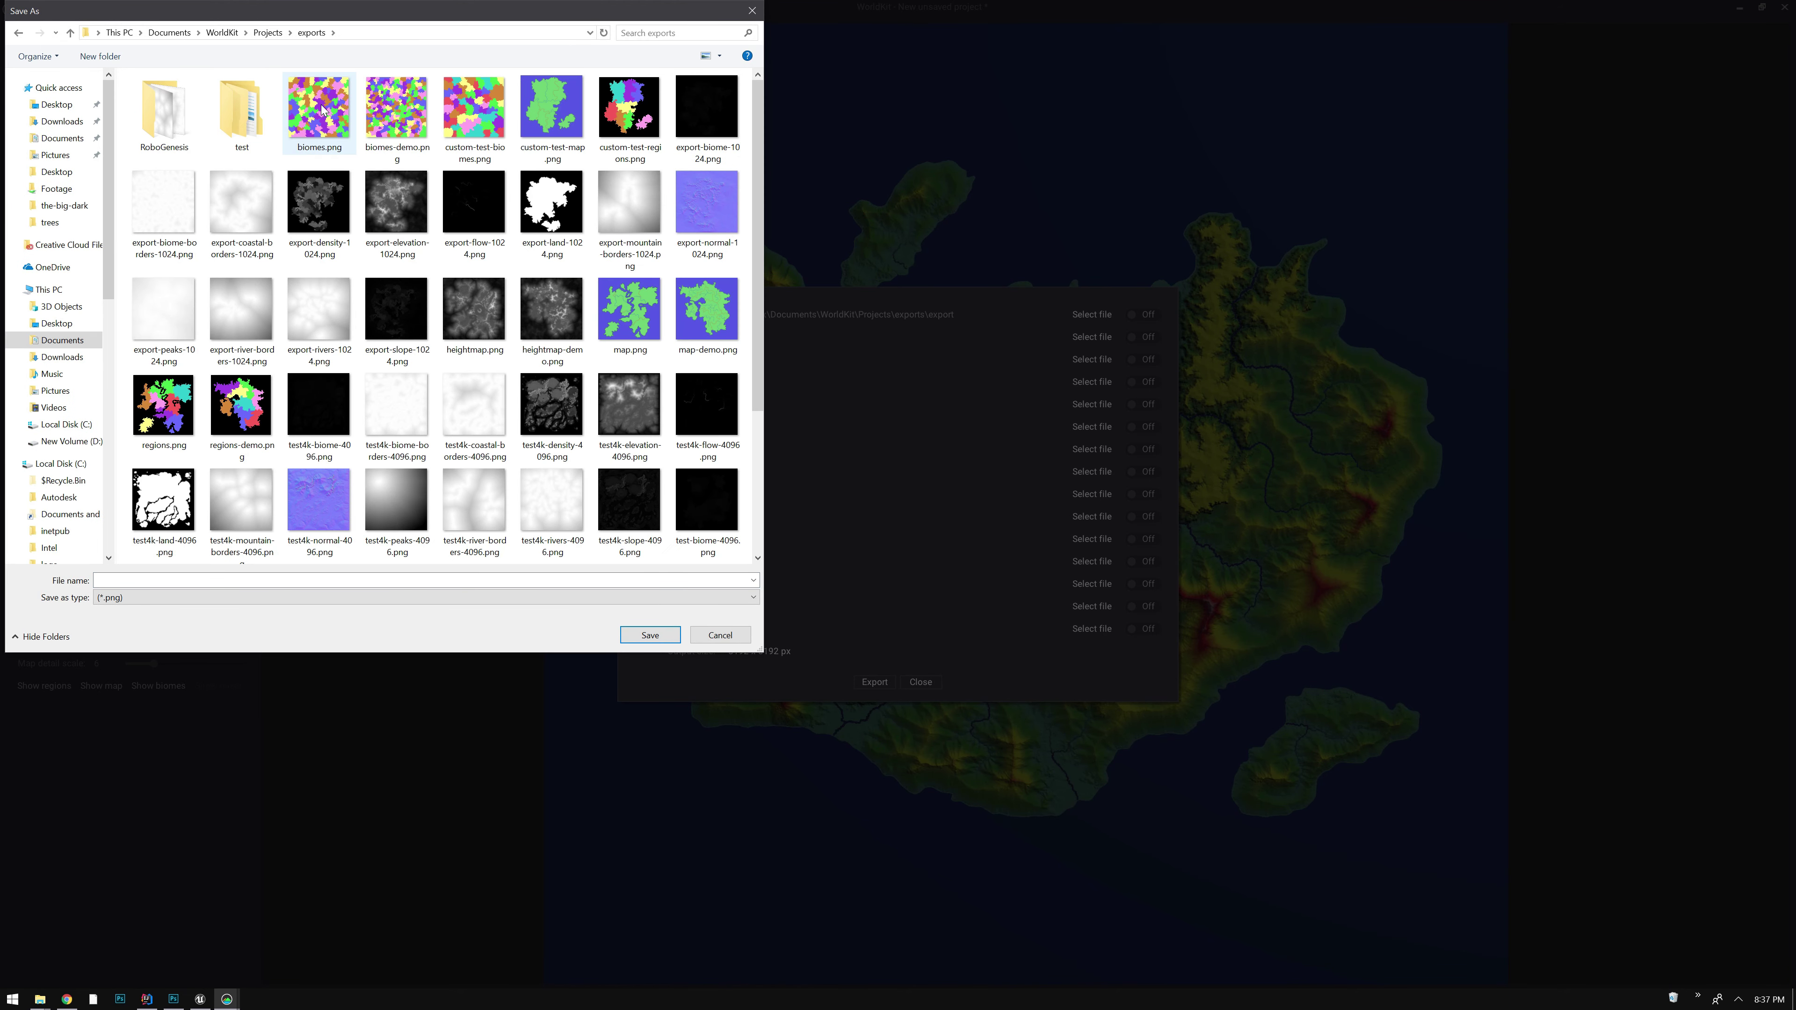
pyautogui.doubleClick(244, 128)
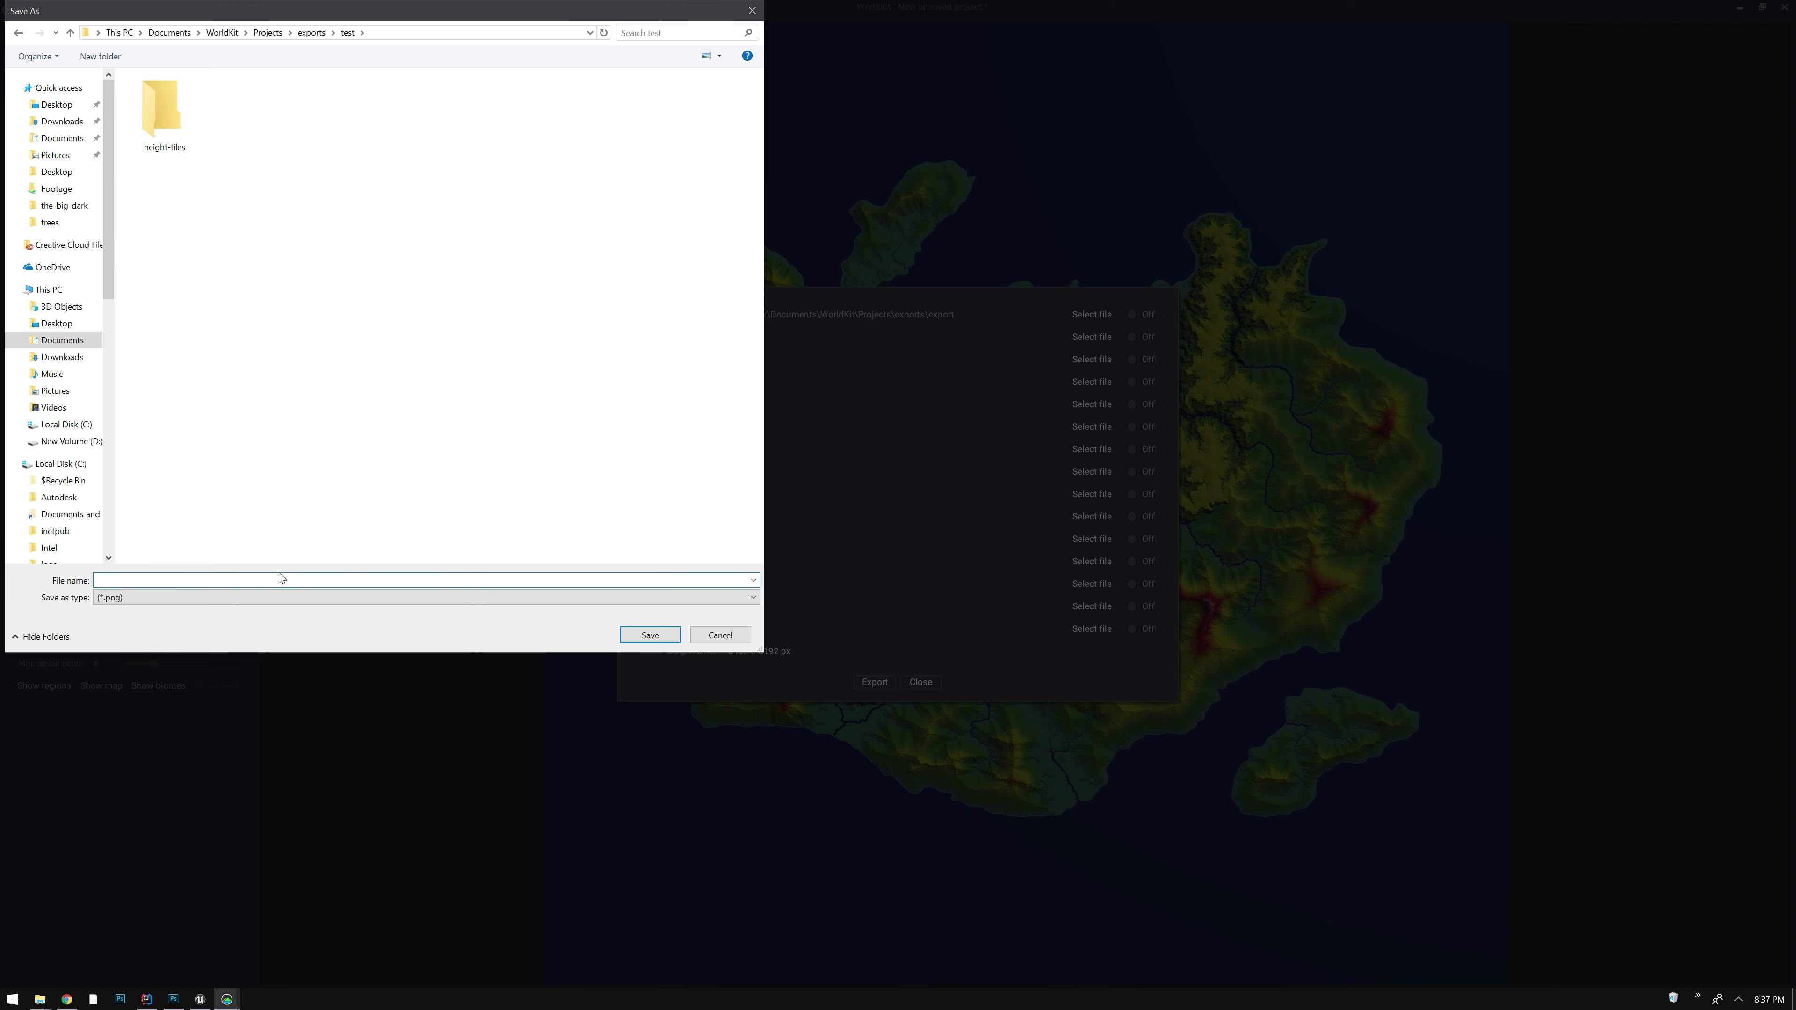
pyautogui.write('heightmap')
pyautogui.write('-819')
pyautogui.write('29')
pyautogui.click(649, 635)
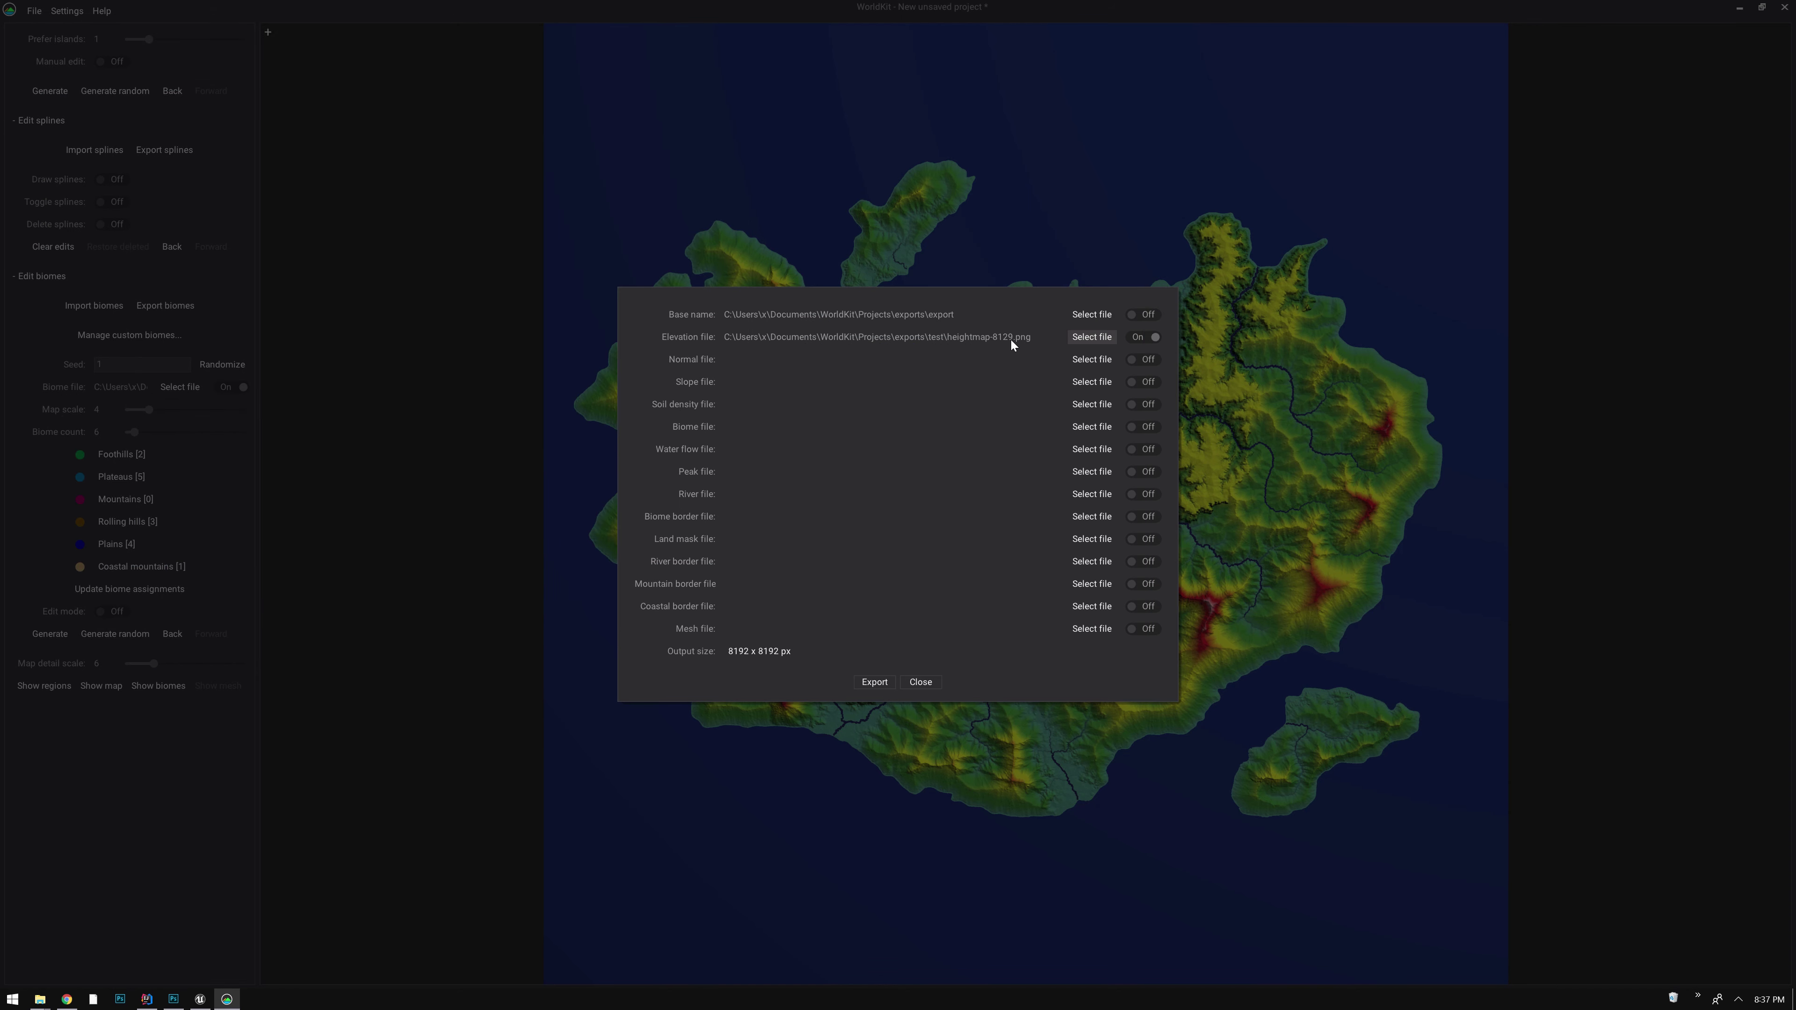
# Set the output size to 8129 x 8129 px and export the maps
pyautogui.click(778, 651)
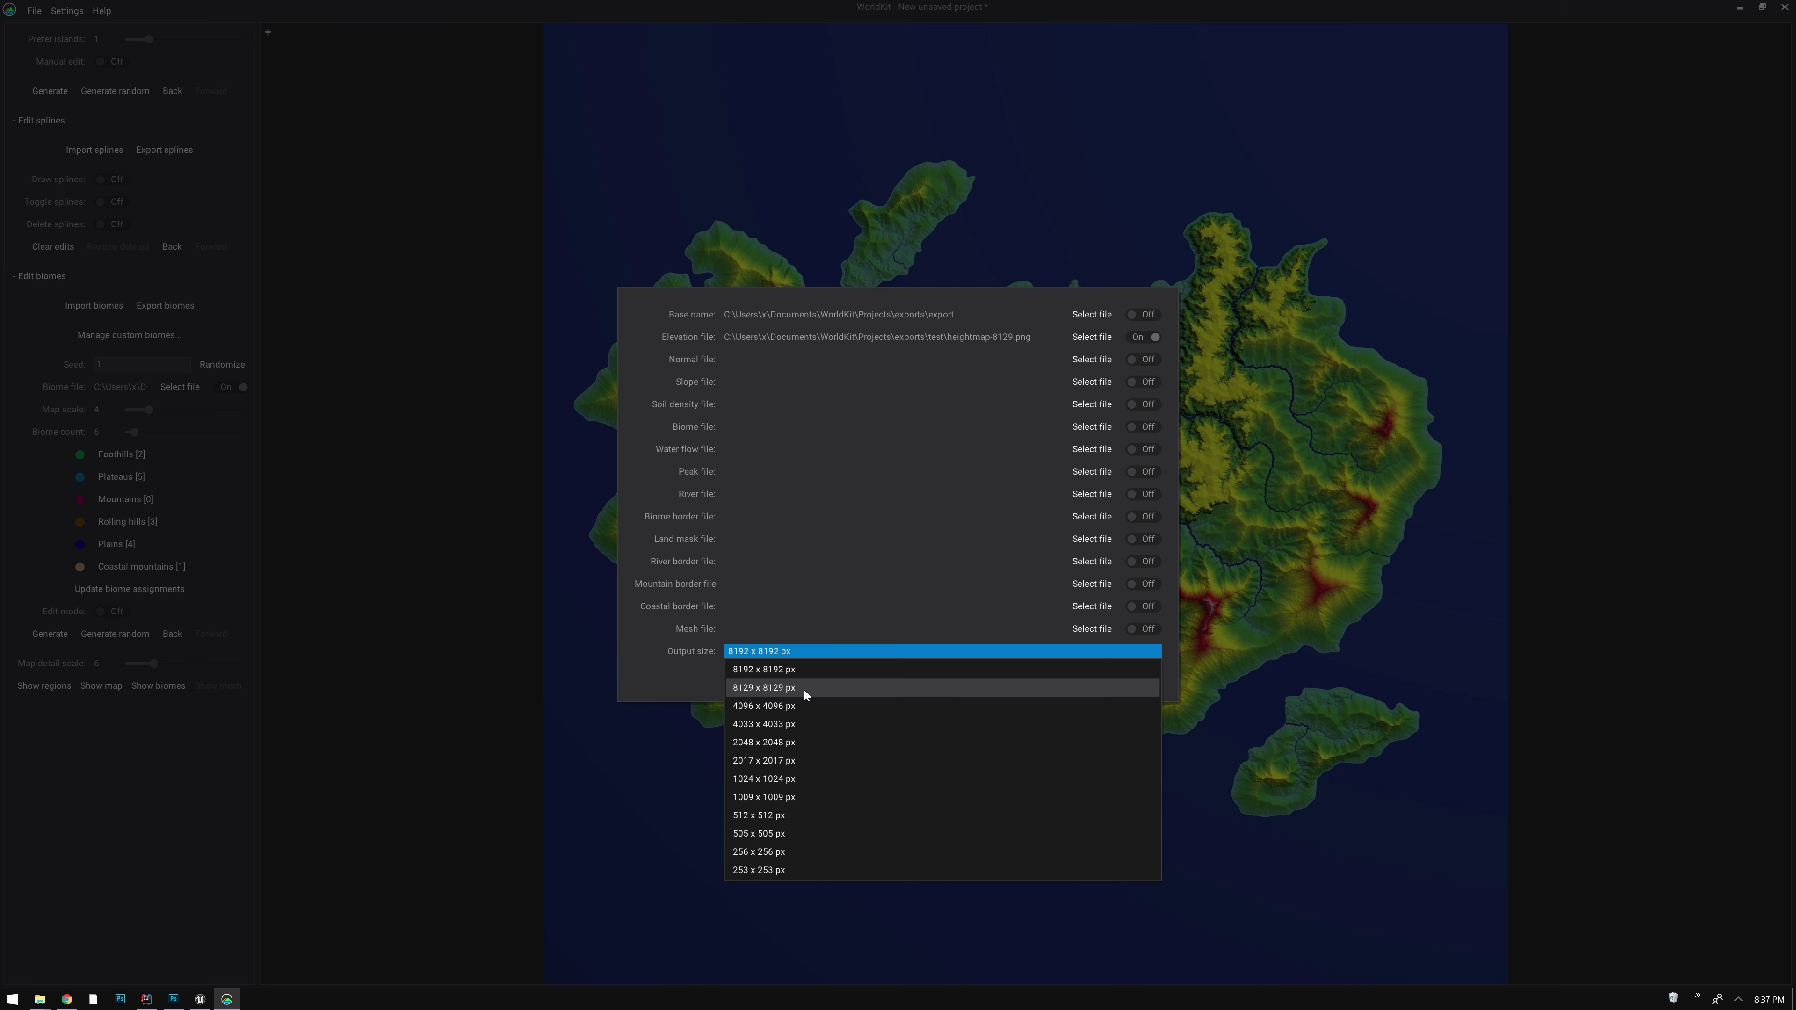
pyautogui.click(767, 688)
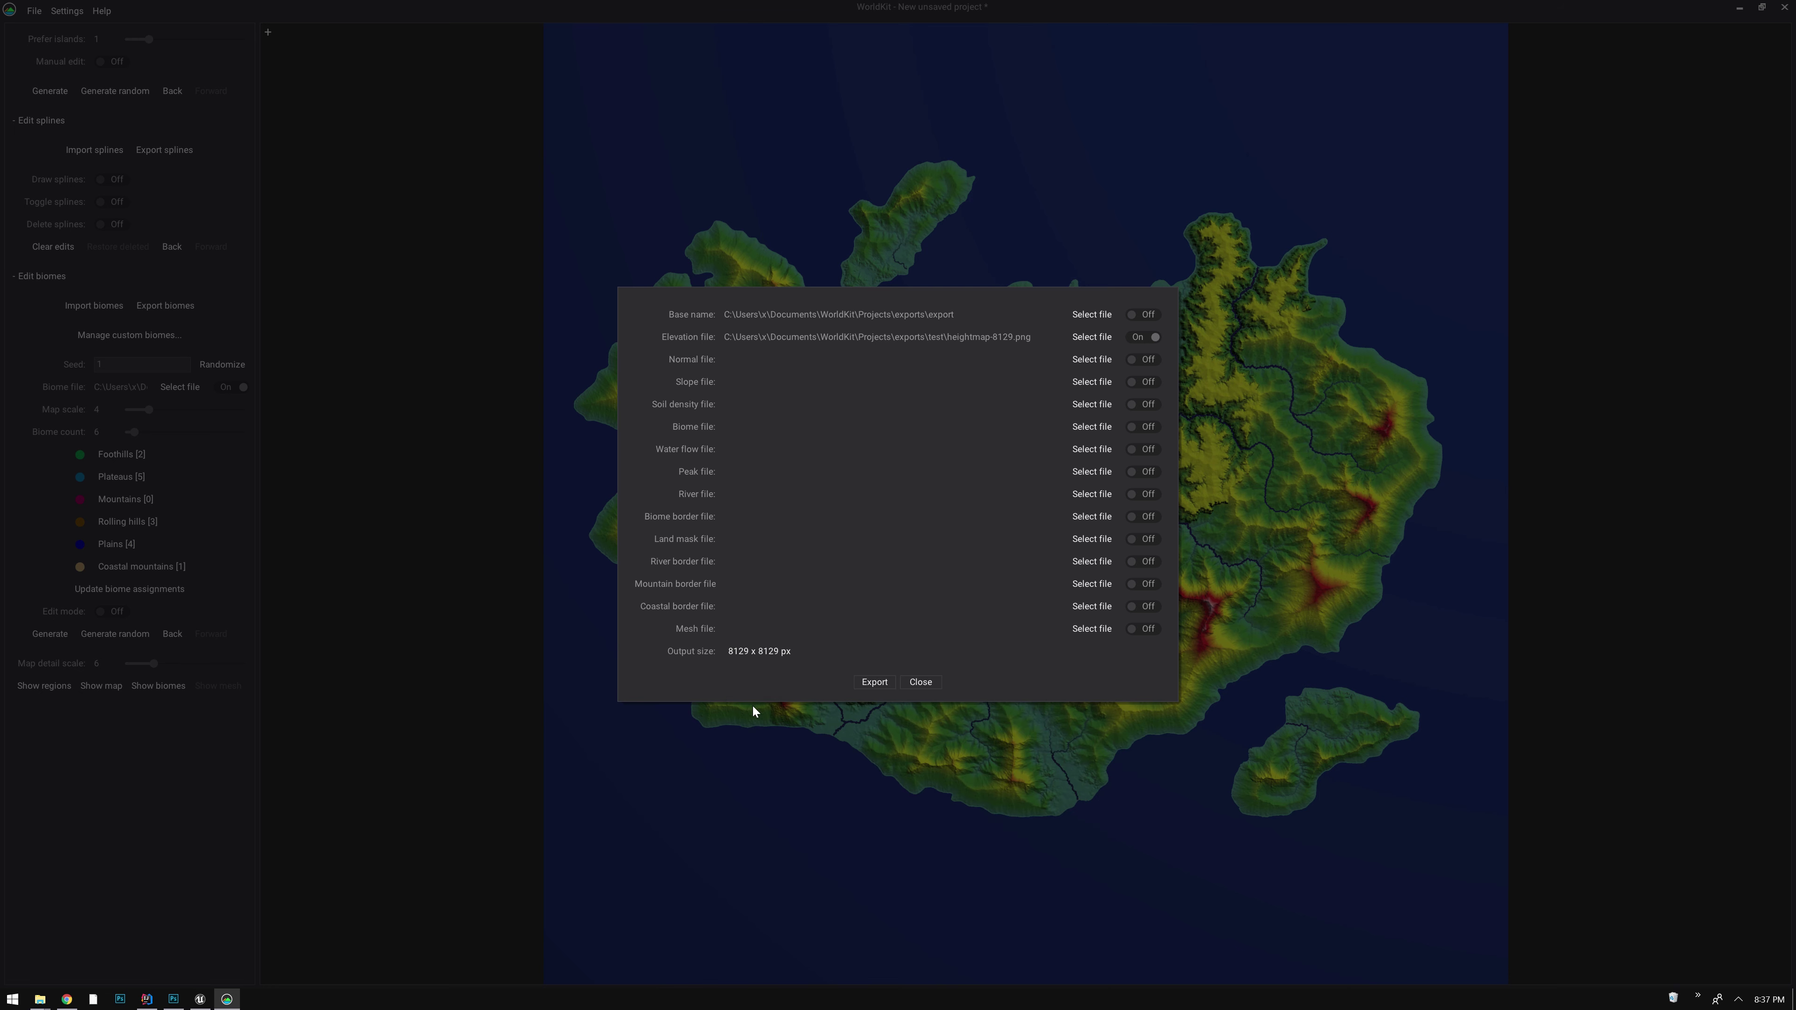
pyautogui.click(874, 682)
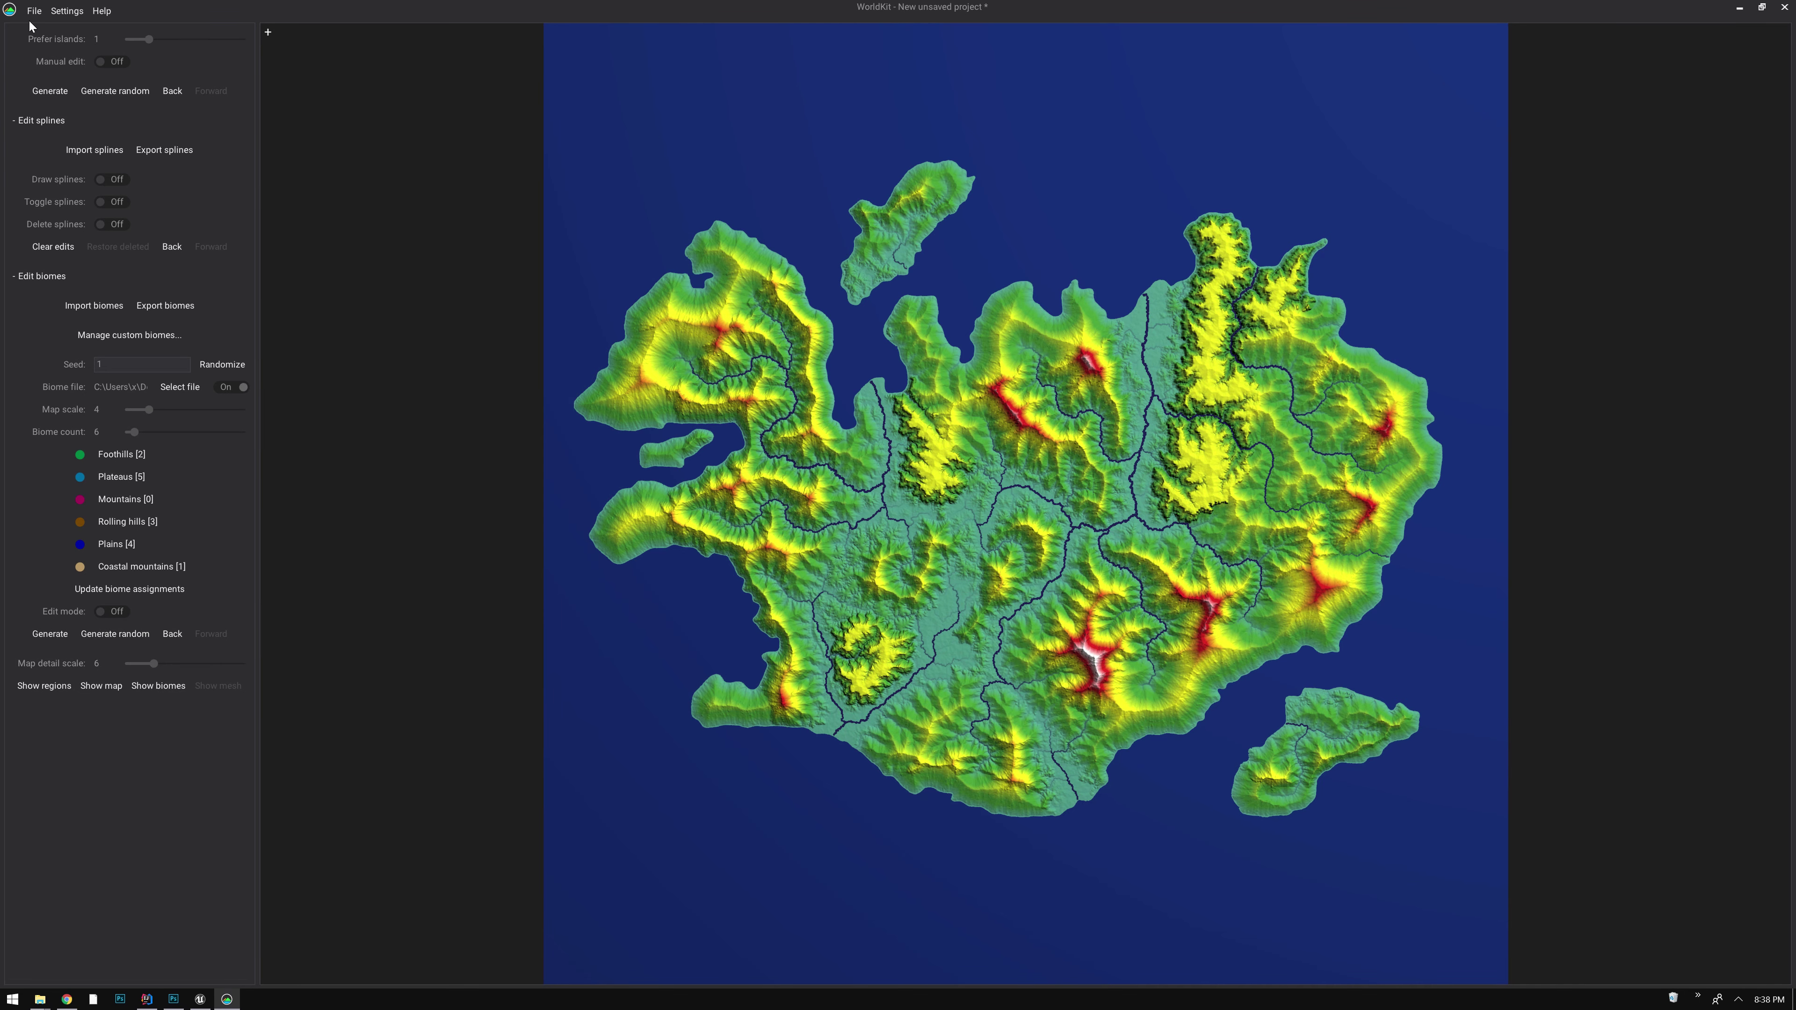
# Open the exported heightmap-8129.png from the test folder in Photoshop
pyautogui.moveTo(40, 999)
pyautogui.click(421, 911)
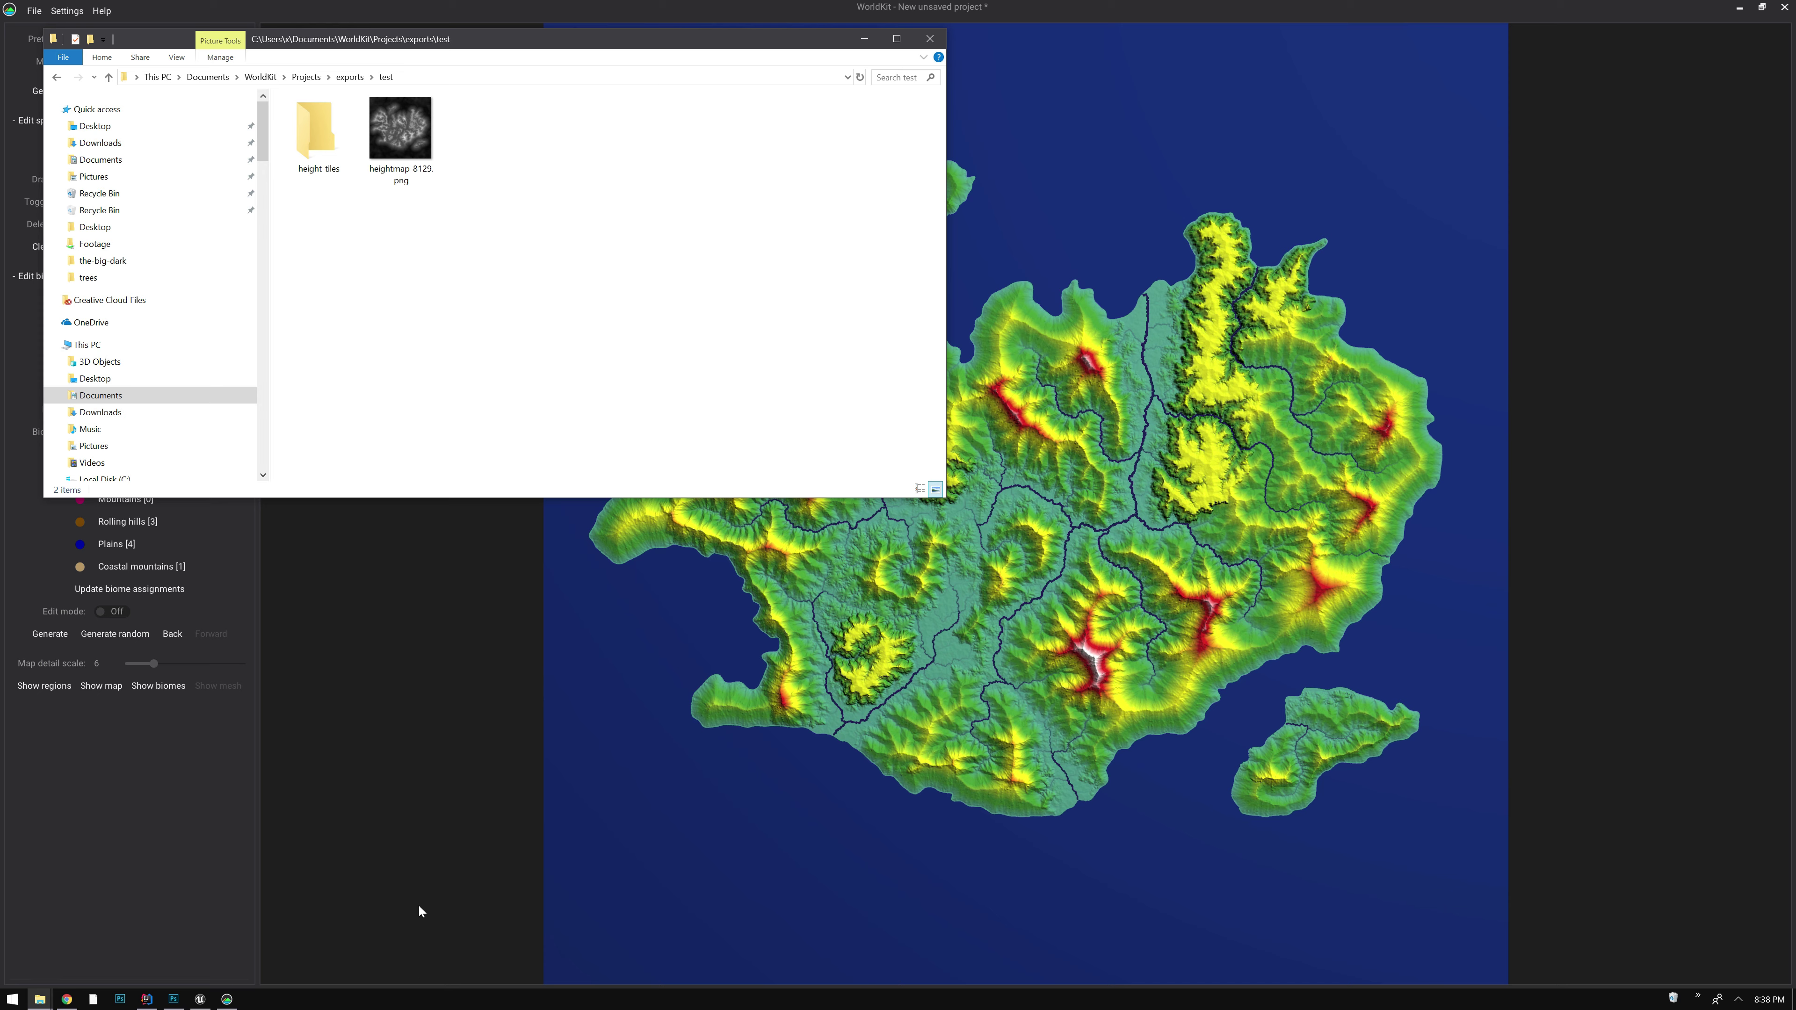
pyautogui.click(419, 159)
pyautogui.hotkey('alt', 'Tab')
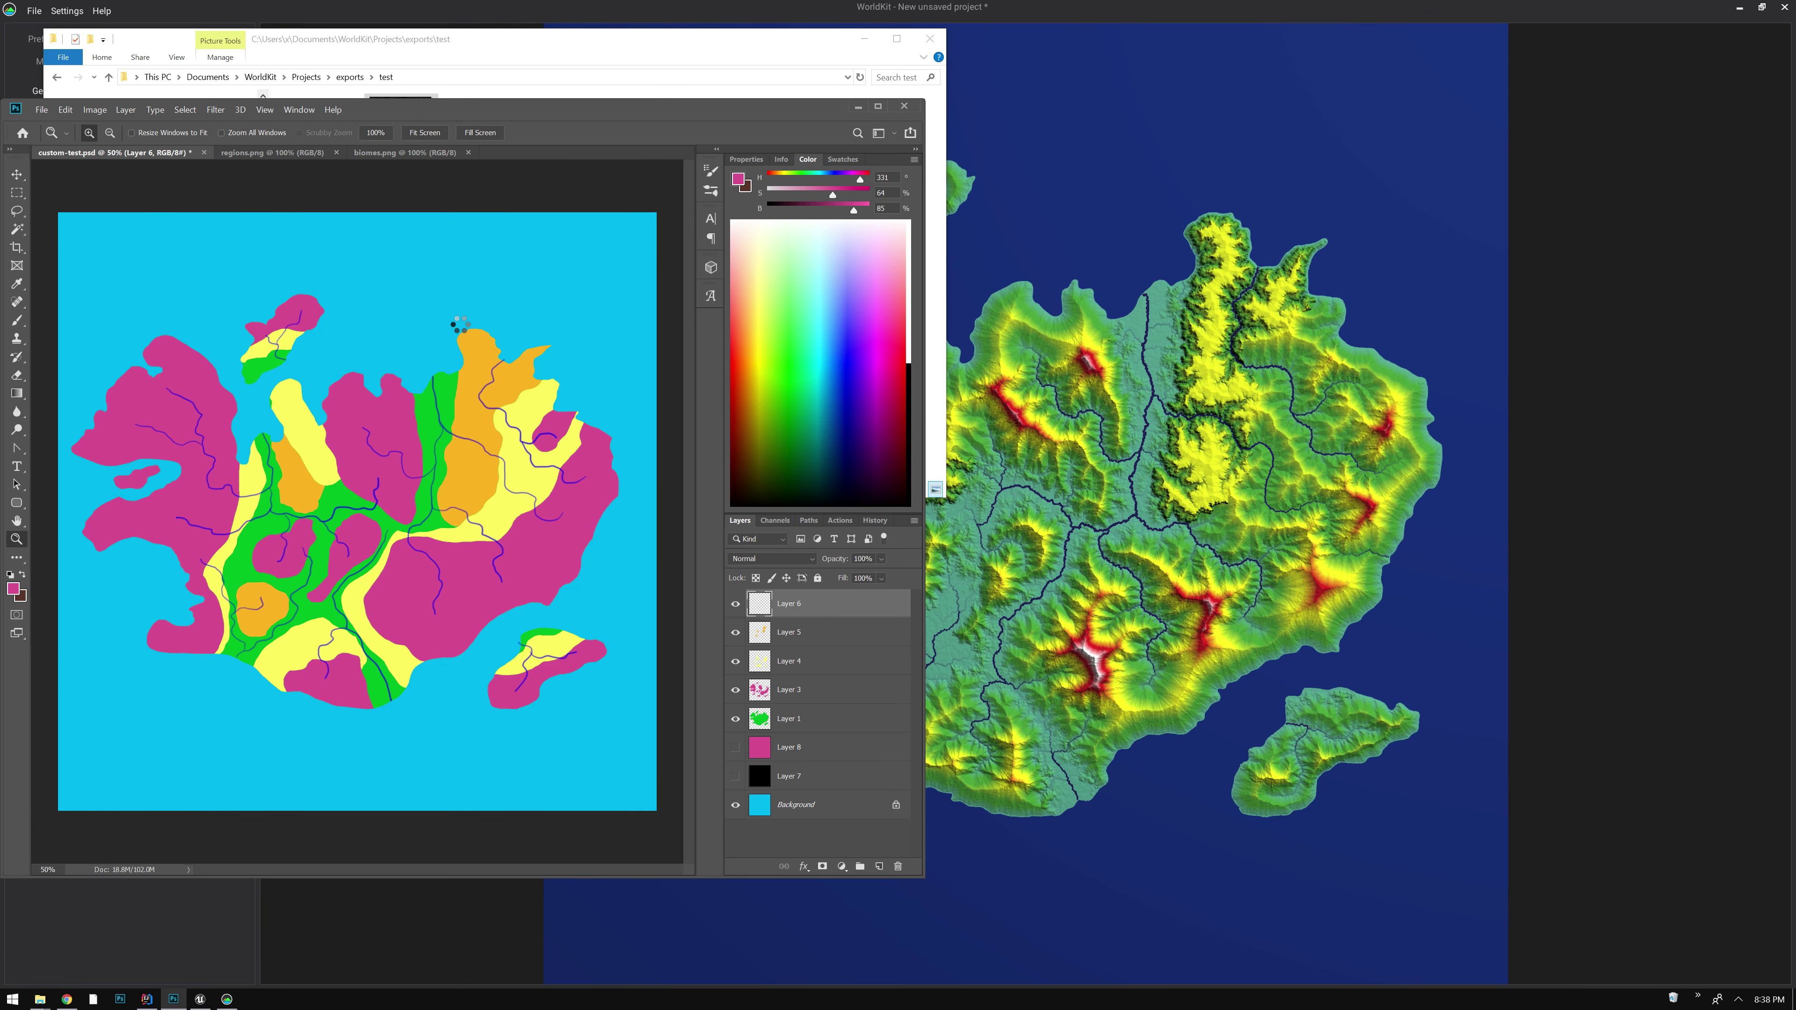
pyautogui.moveTo(936, 488); pyautogui.dragTo(764, 117)
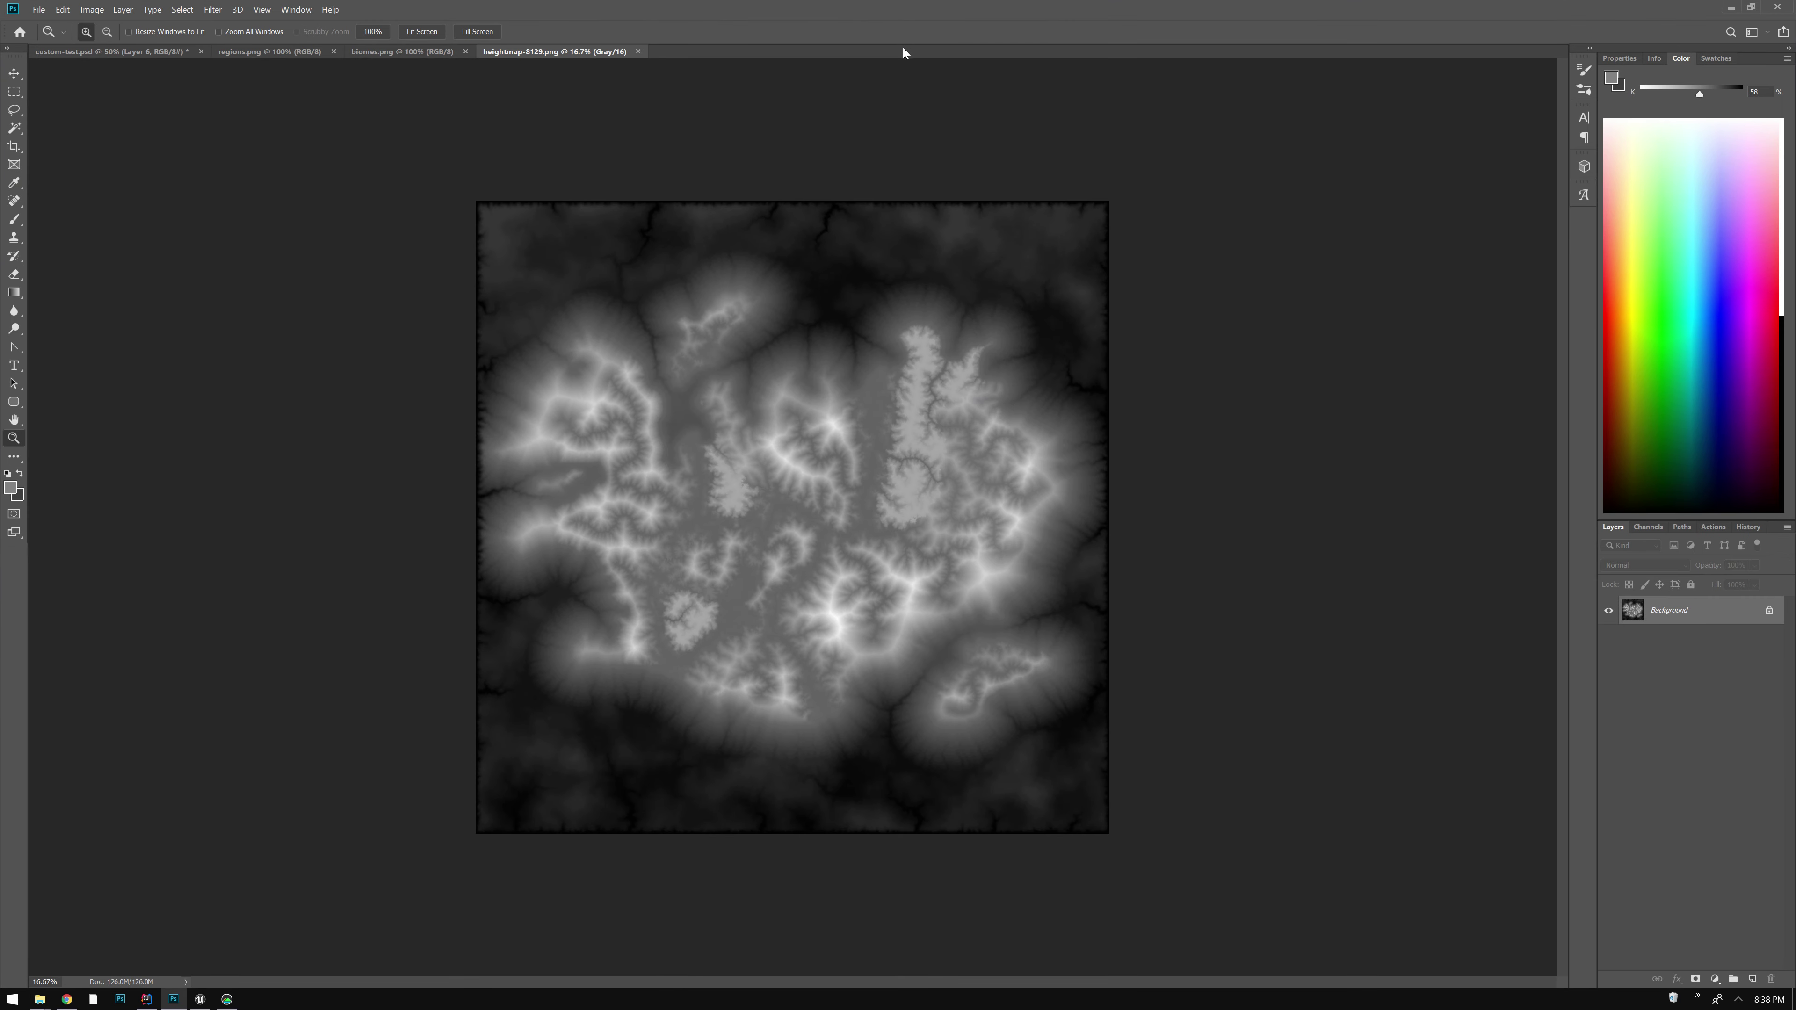
# Zoom the heightmap in to 100% and pan across the terrain detail
pyautogui.click(792, 482)
pyautogui.click(780, 587)
pyautogui.click(776, 654)
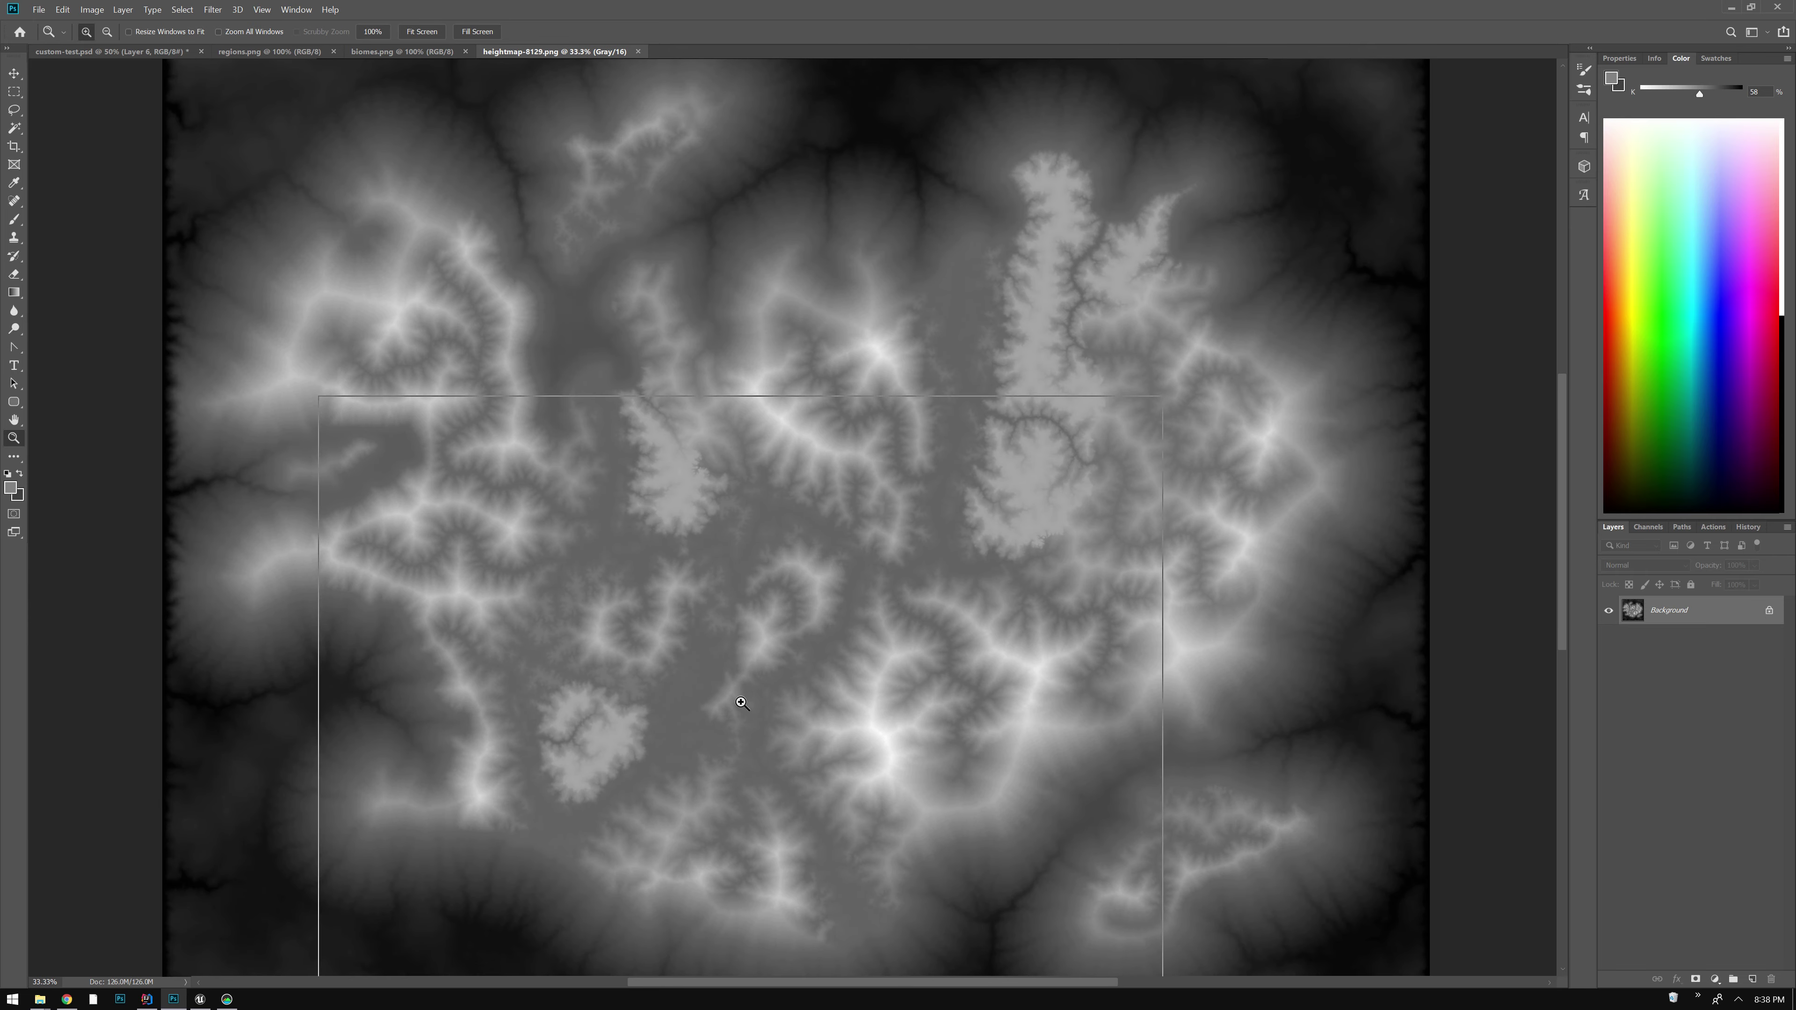
pyautogui.click(776, 653)
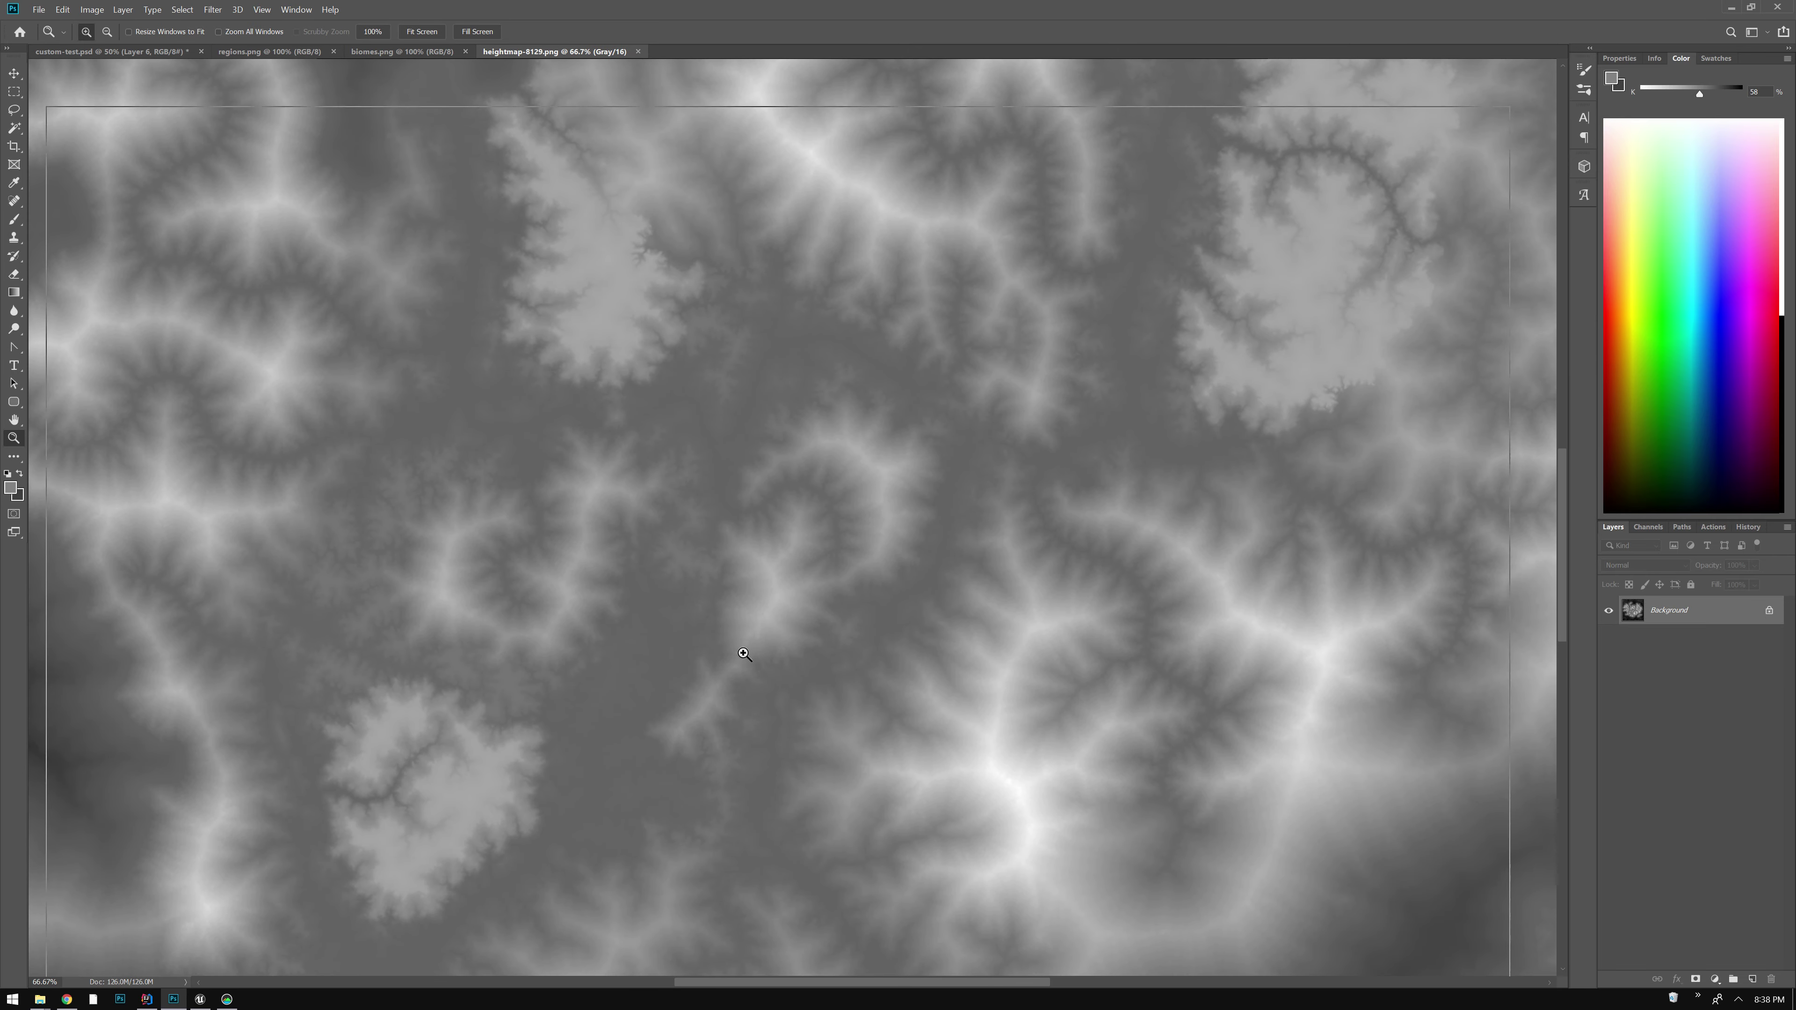
pyautogui.click(741, 658)
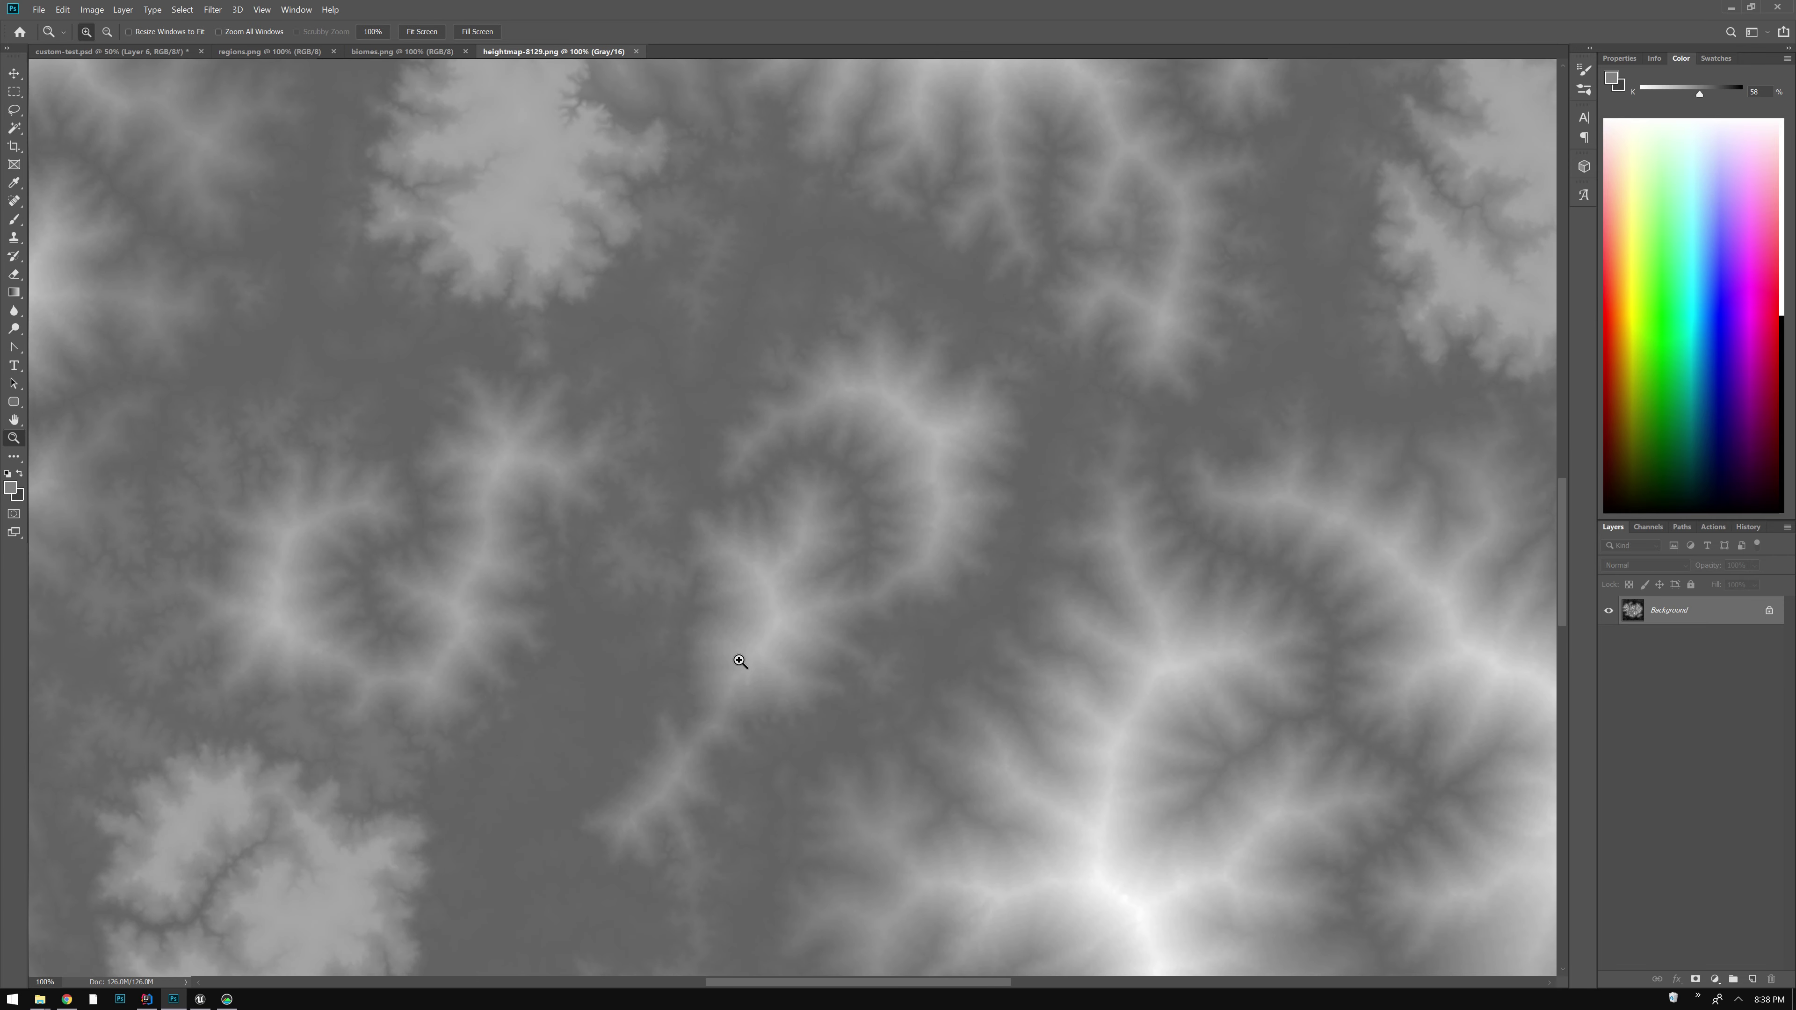
pyautogui.scroll(-2, 742, 658)
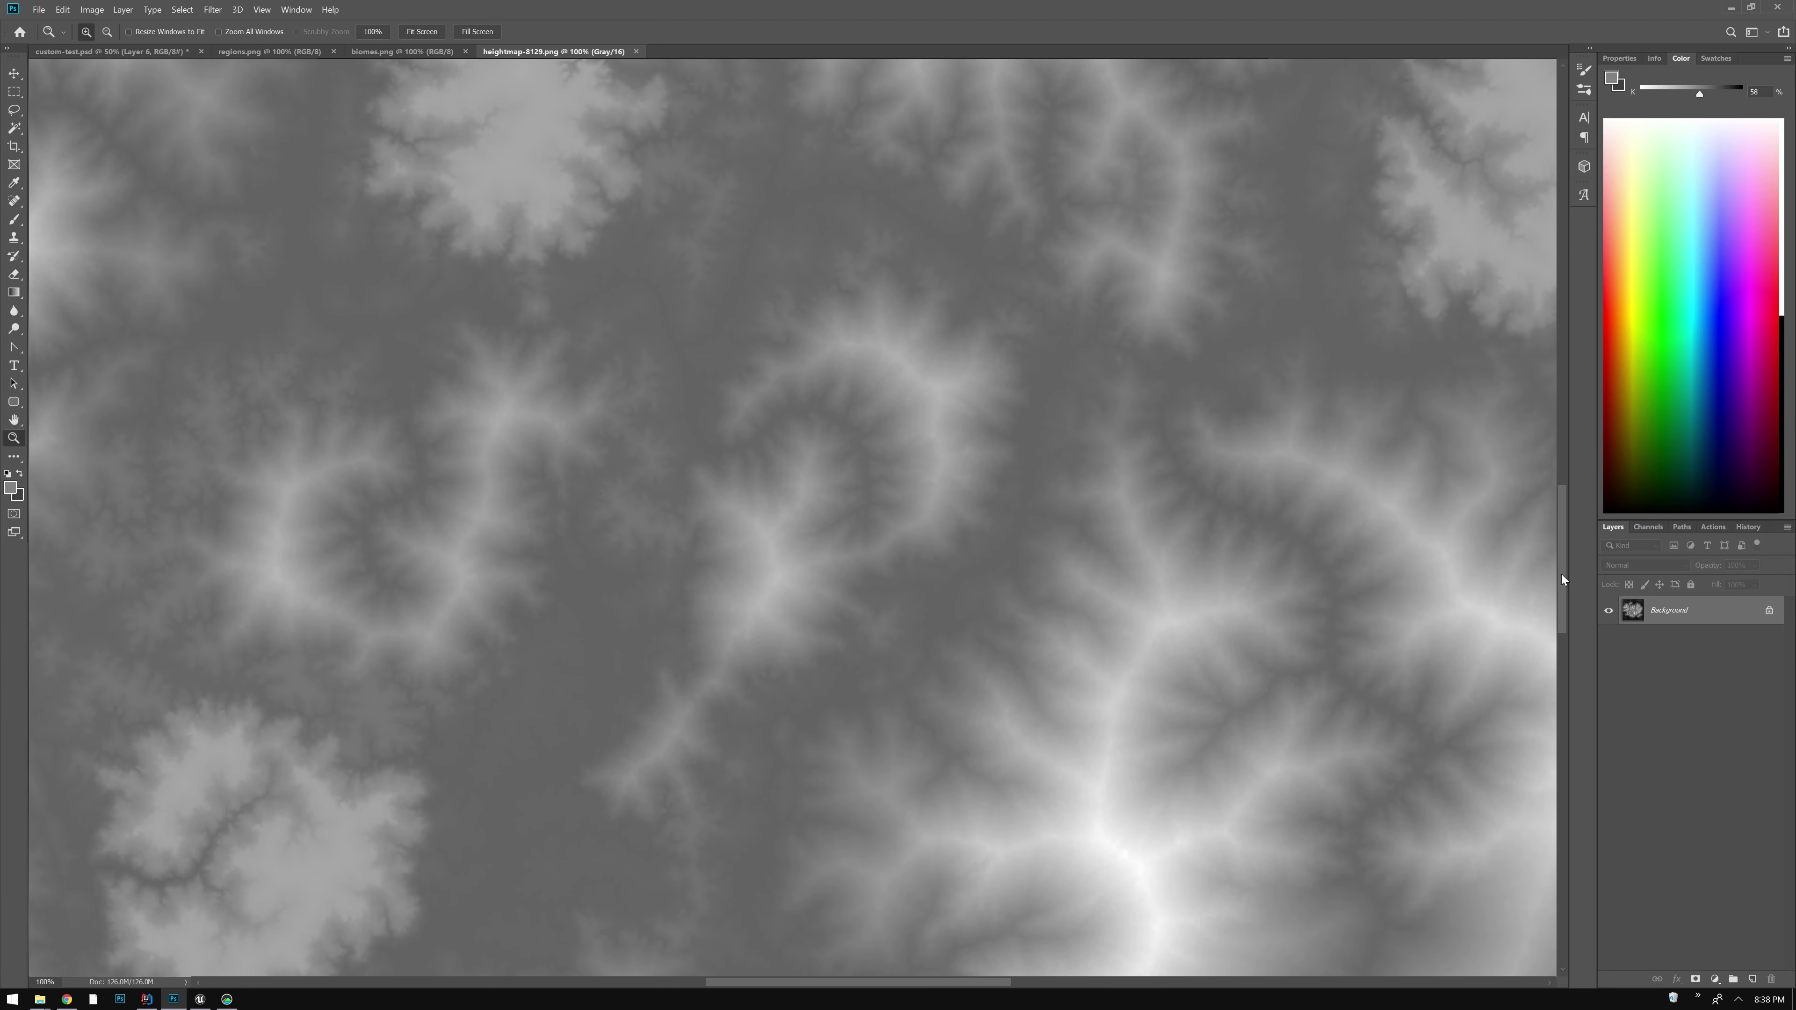
pyautogui.moveTo(1562, 579); pyautogui.dragTo(1500, 362)
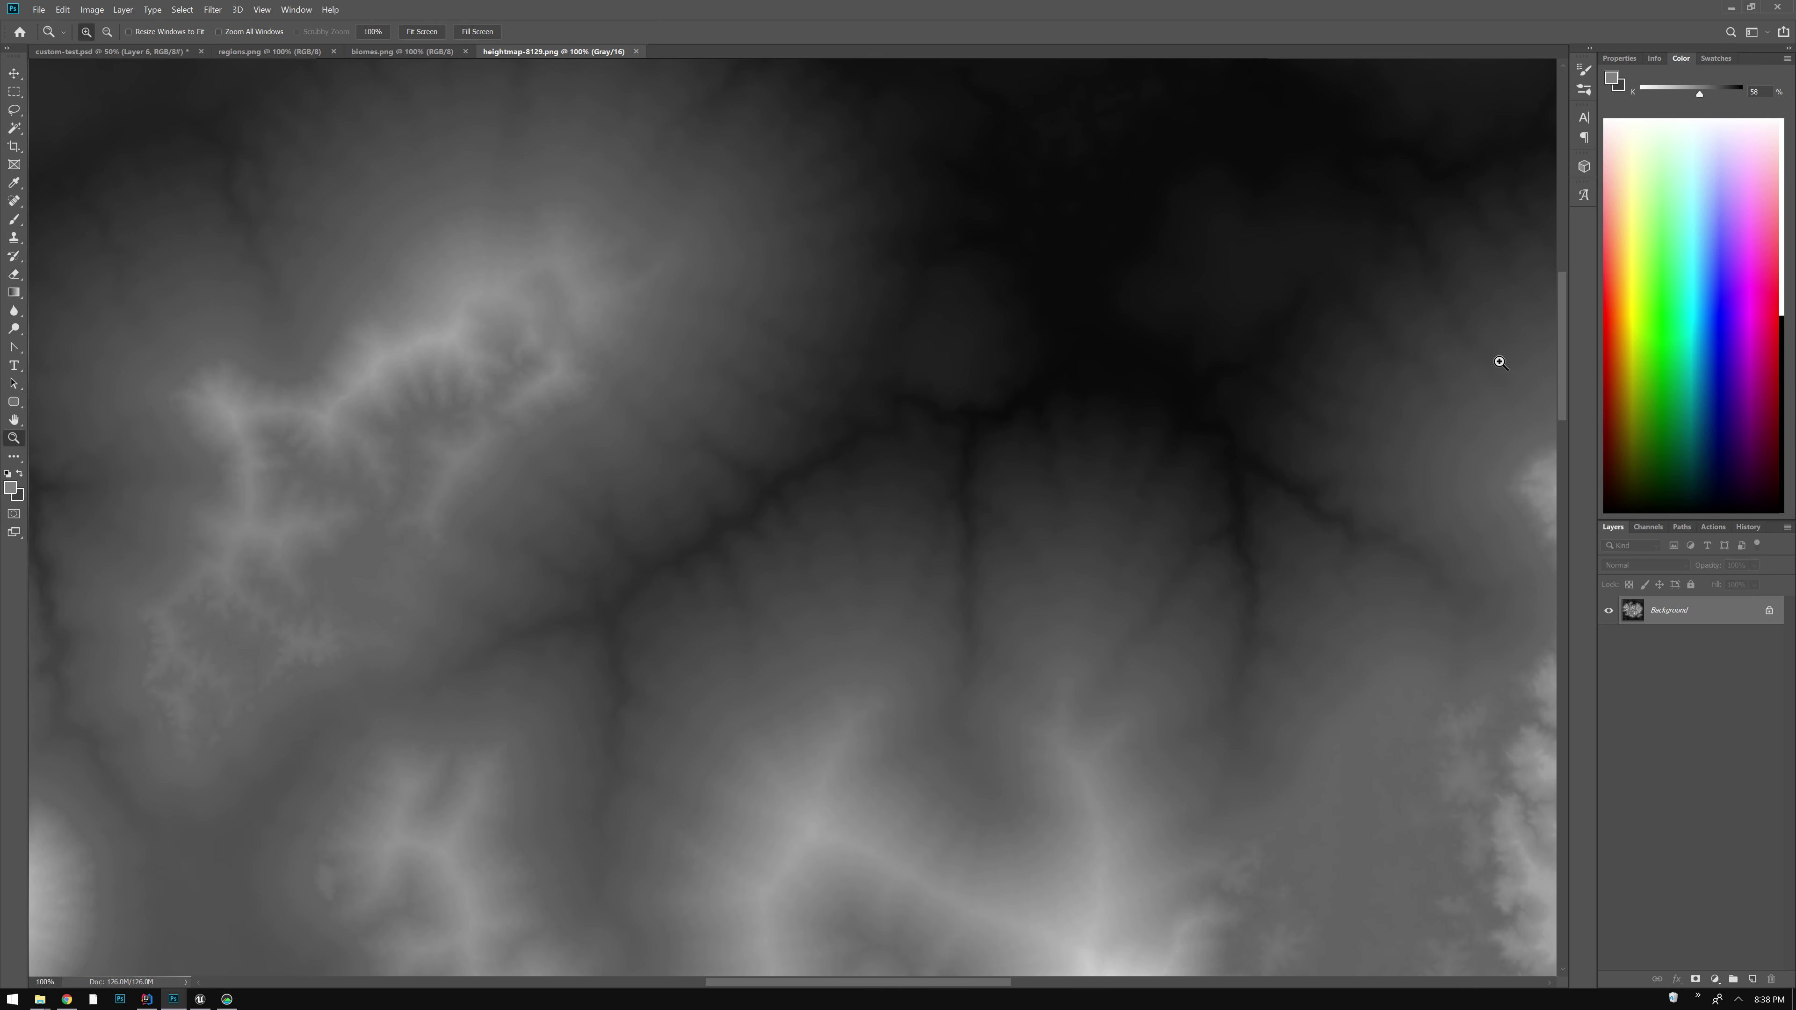
# Zoom back out to 16.7% to fit the whole heightmap, then return to WorldKit
pyautogui.press('alt')
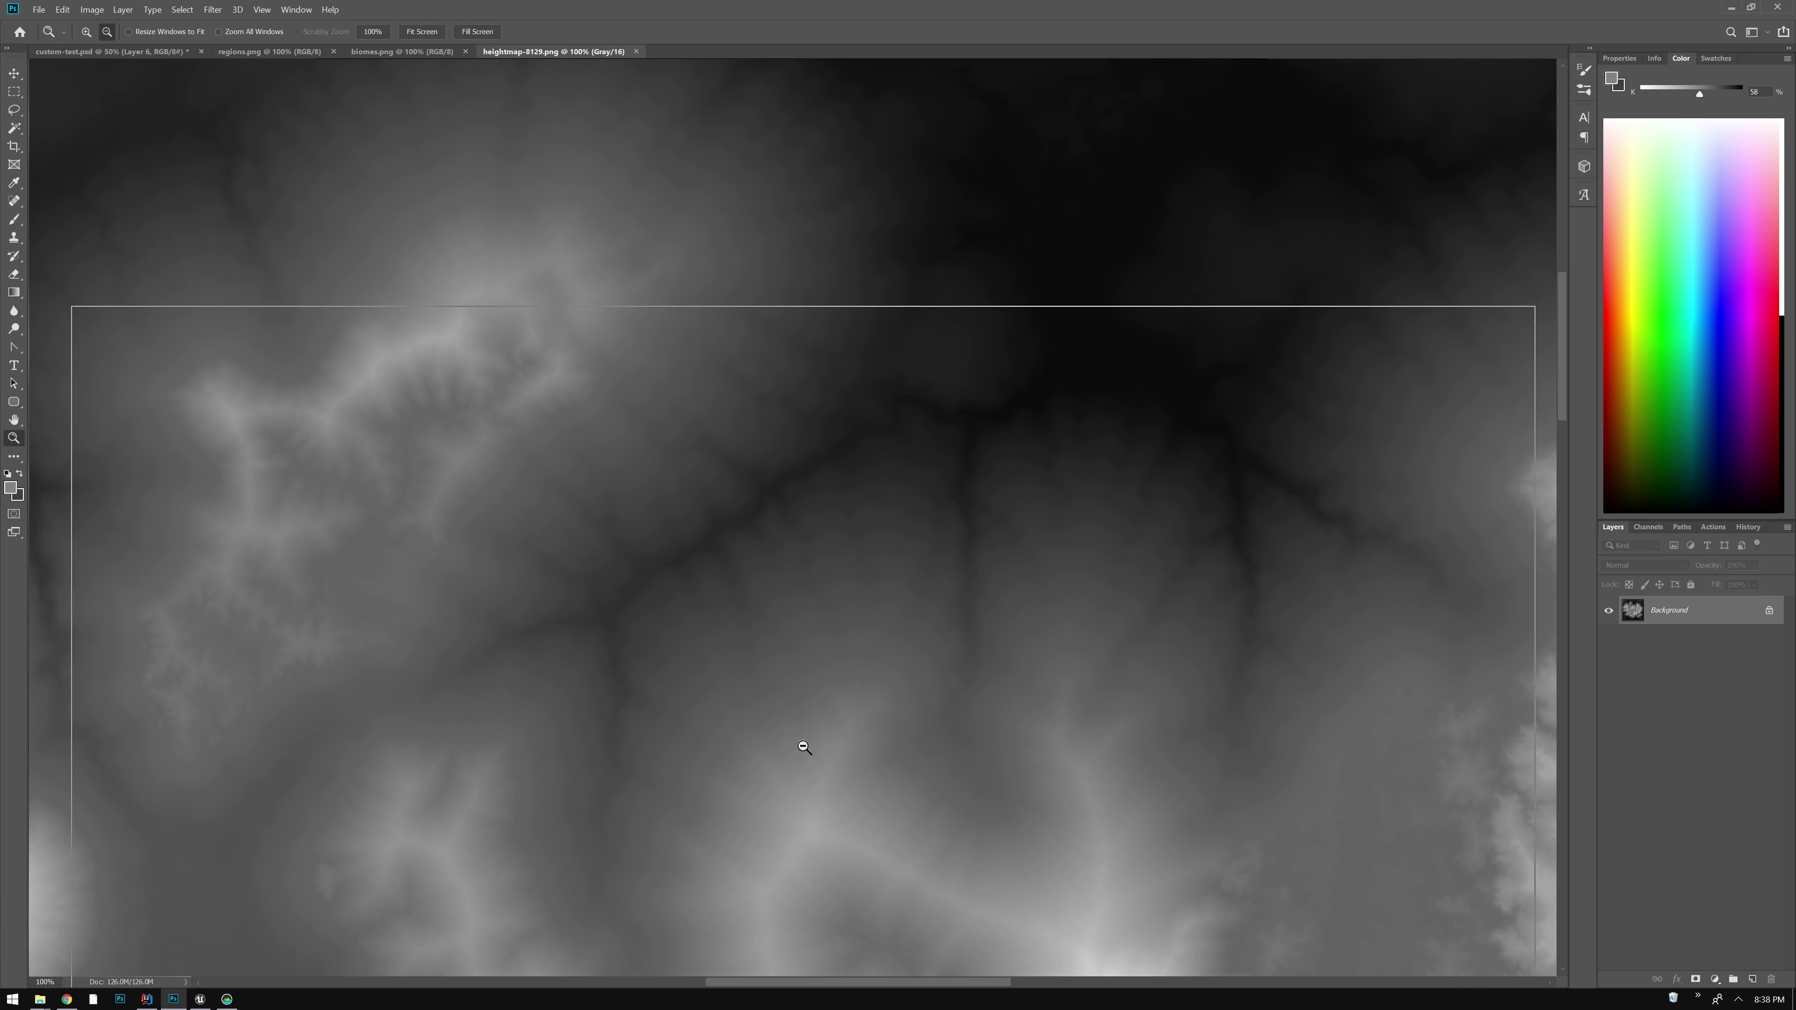
pyautogui.keyDown('alt'); pyautogui.click(805, 747); pyautogui.keyUp('alt')
pyautogui.keyDown('alt'); pyautogui.click(805, 747); pyautogui.keyUp('alt')
pyautogui.keyDown('alt'); pyautogui.click(805, 747); pyautogui.keyUp('alt')
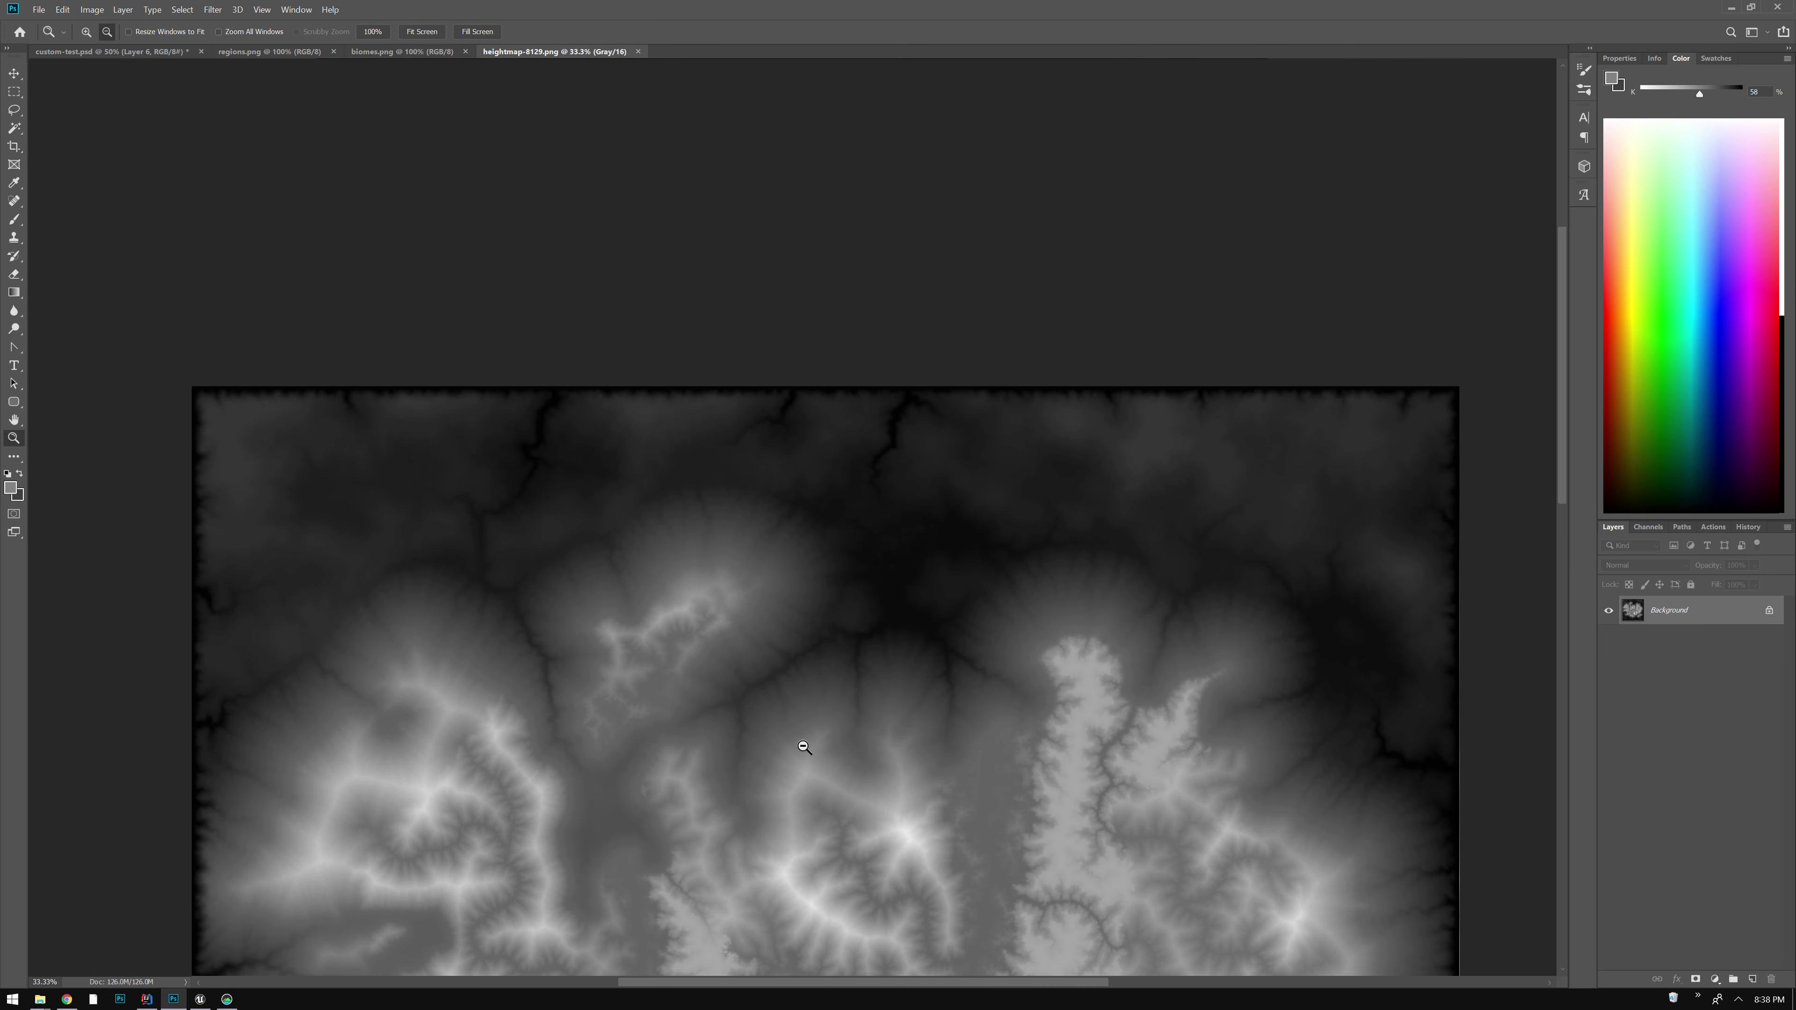
pyautogui.keyDown('alt'); pyautogui.click(803, 748); pyautogui.keyUp('alt')
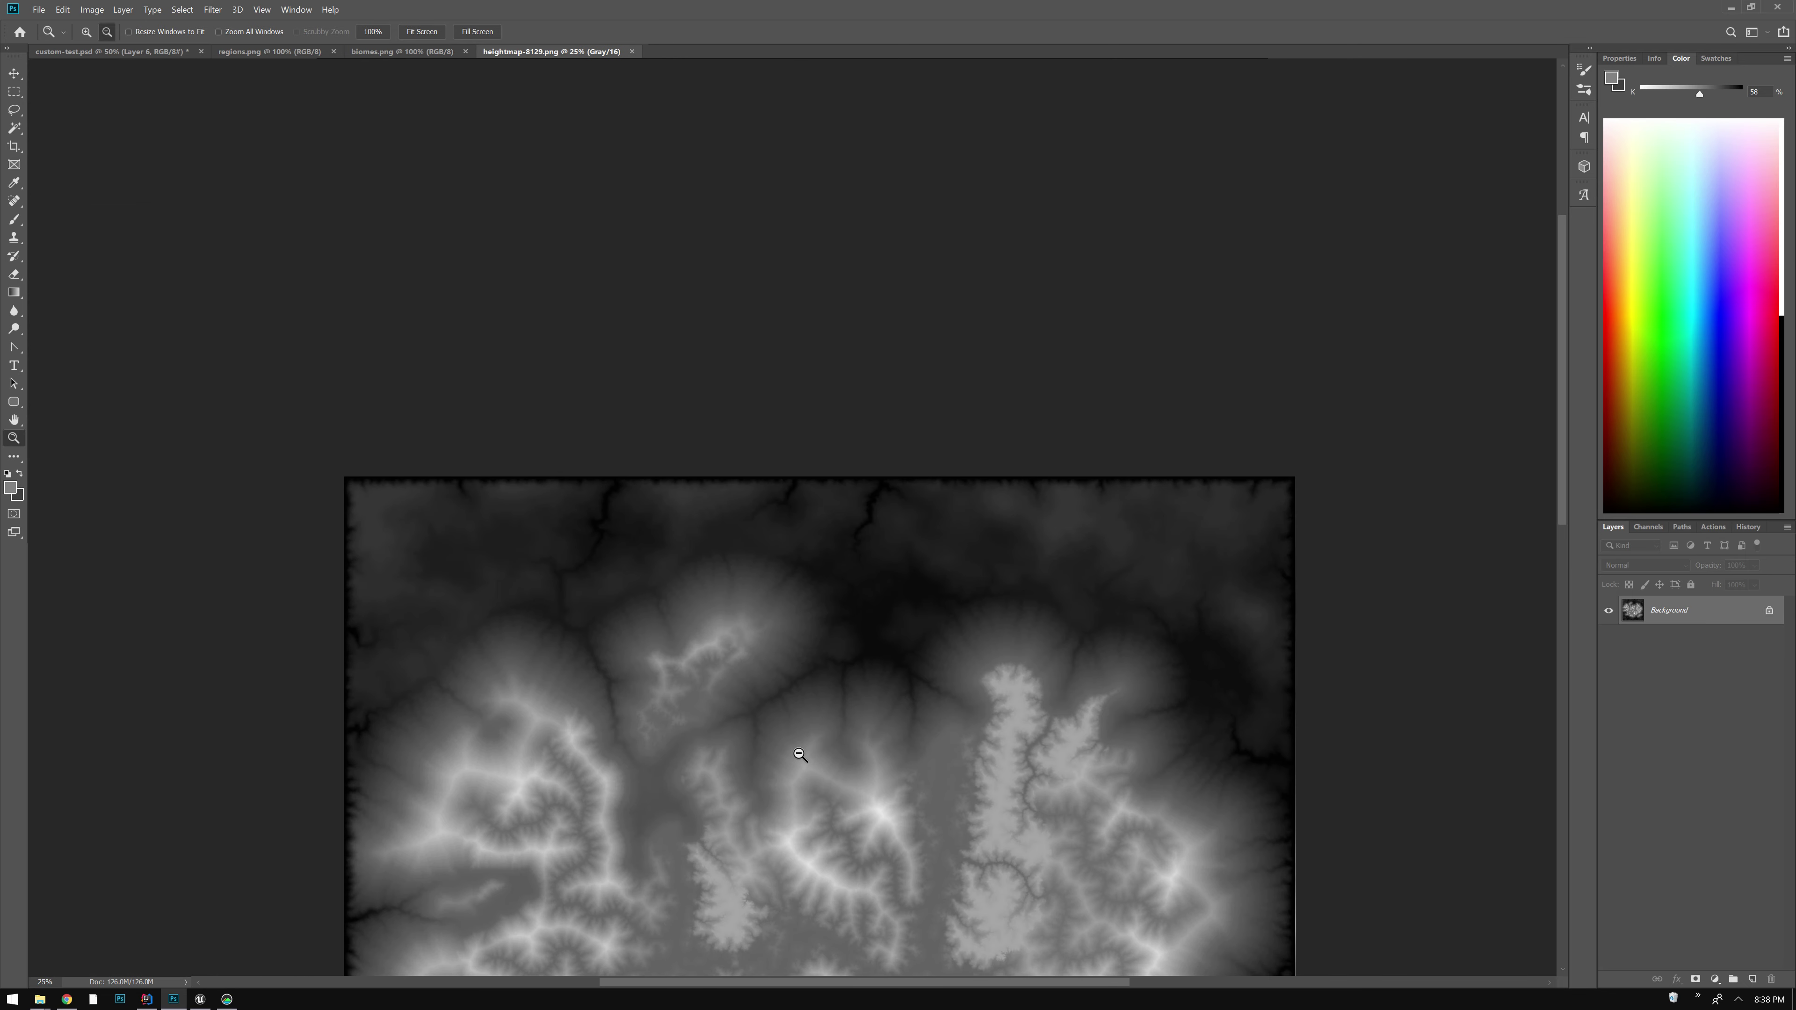
pyautogui.keyDown('alt'); pyautogui.click(800, 751); pyautogui.keyUp('alt')
pyautogui.scroll(-5, 799, 755)
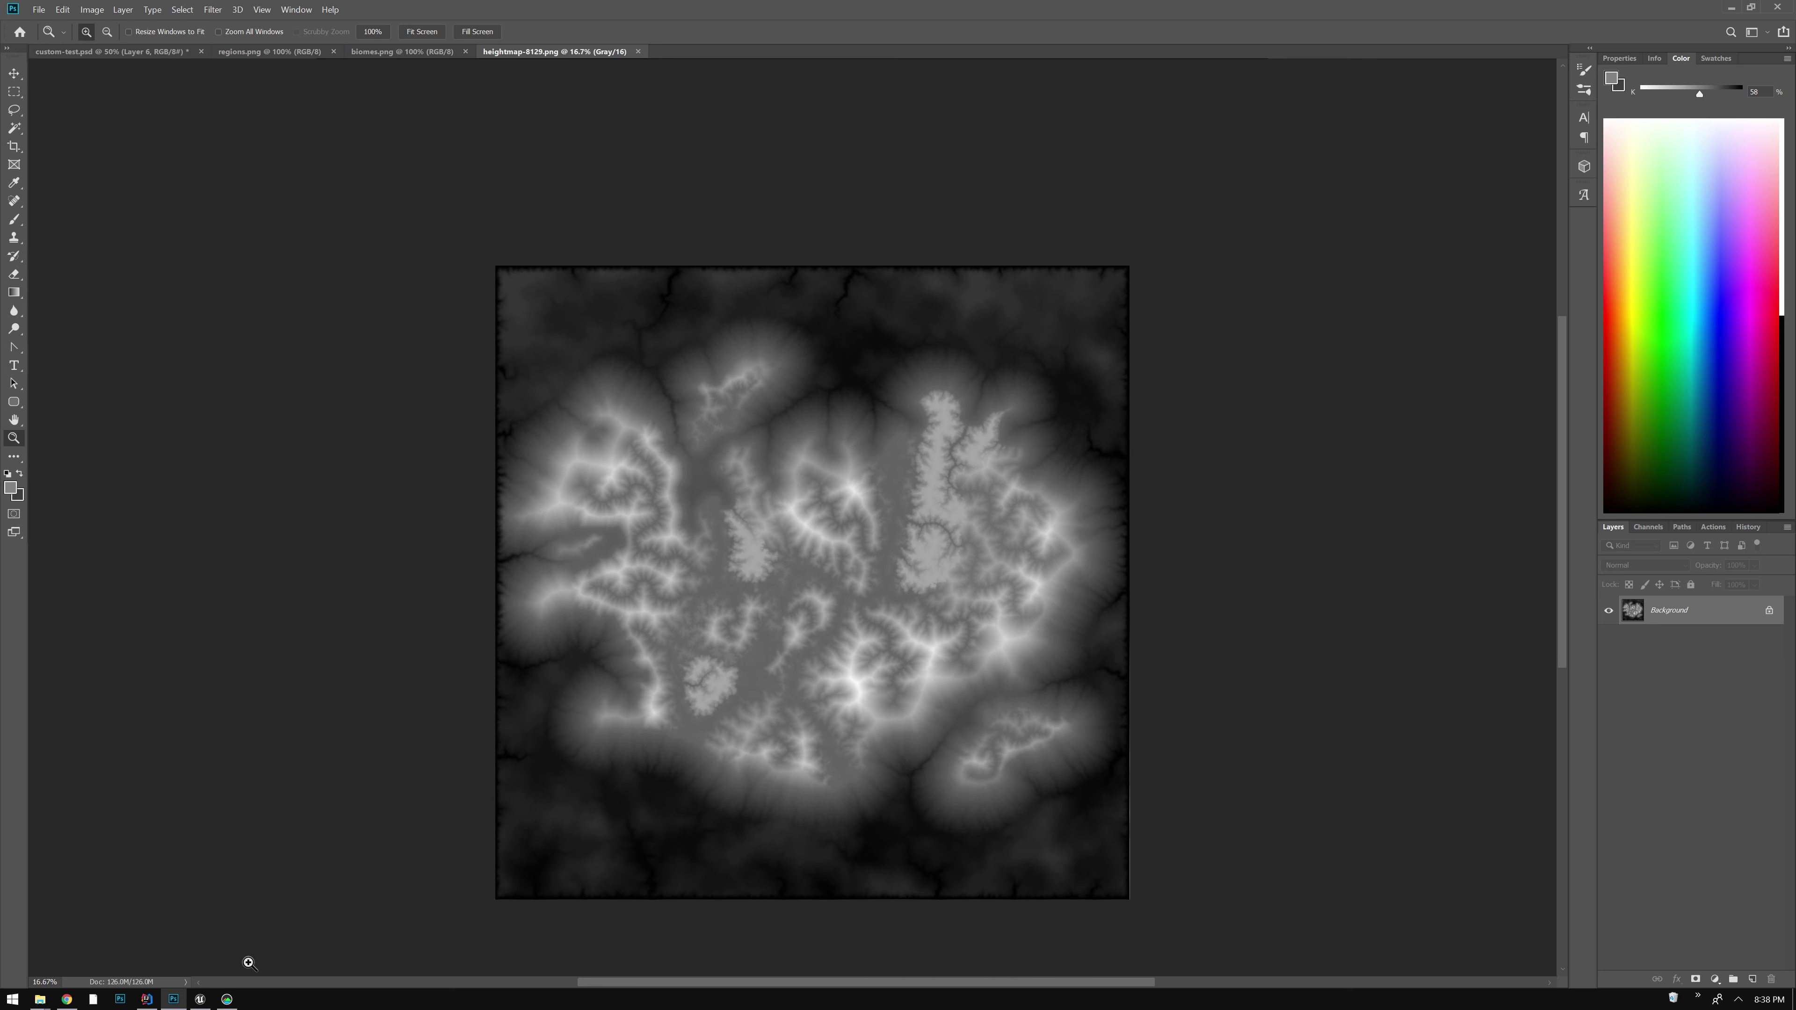
pyautogui.click(226, 999)
pyautogui.click(34, 11)
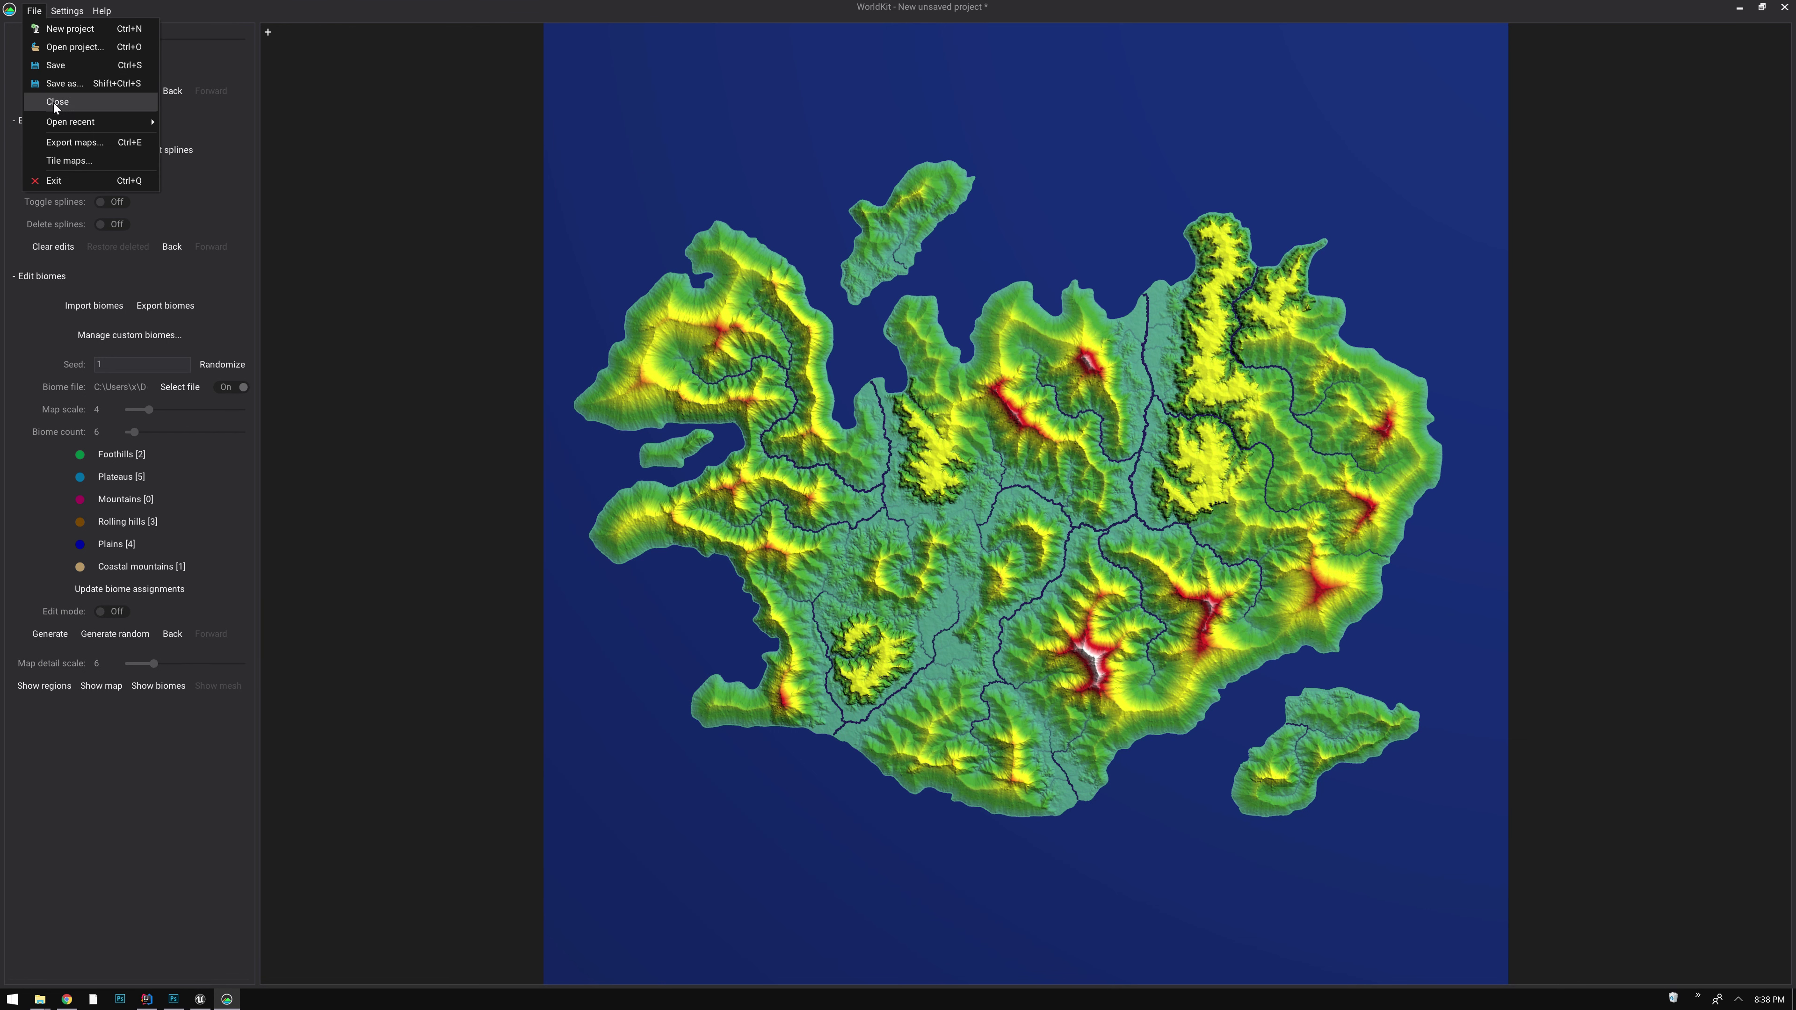
# In Tile maps, set heightmap-8129.png from exports/test as the elevation input file
pyautogui.click(76, 167)
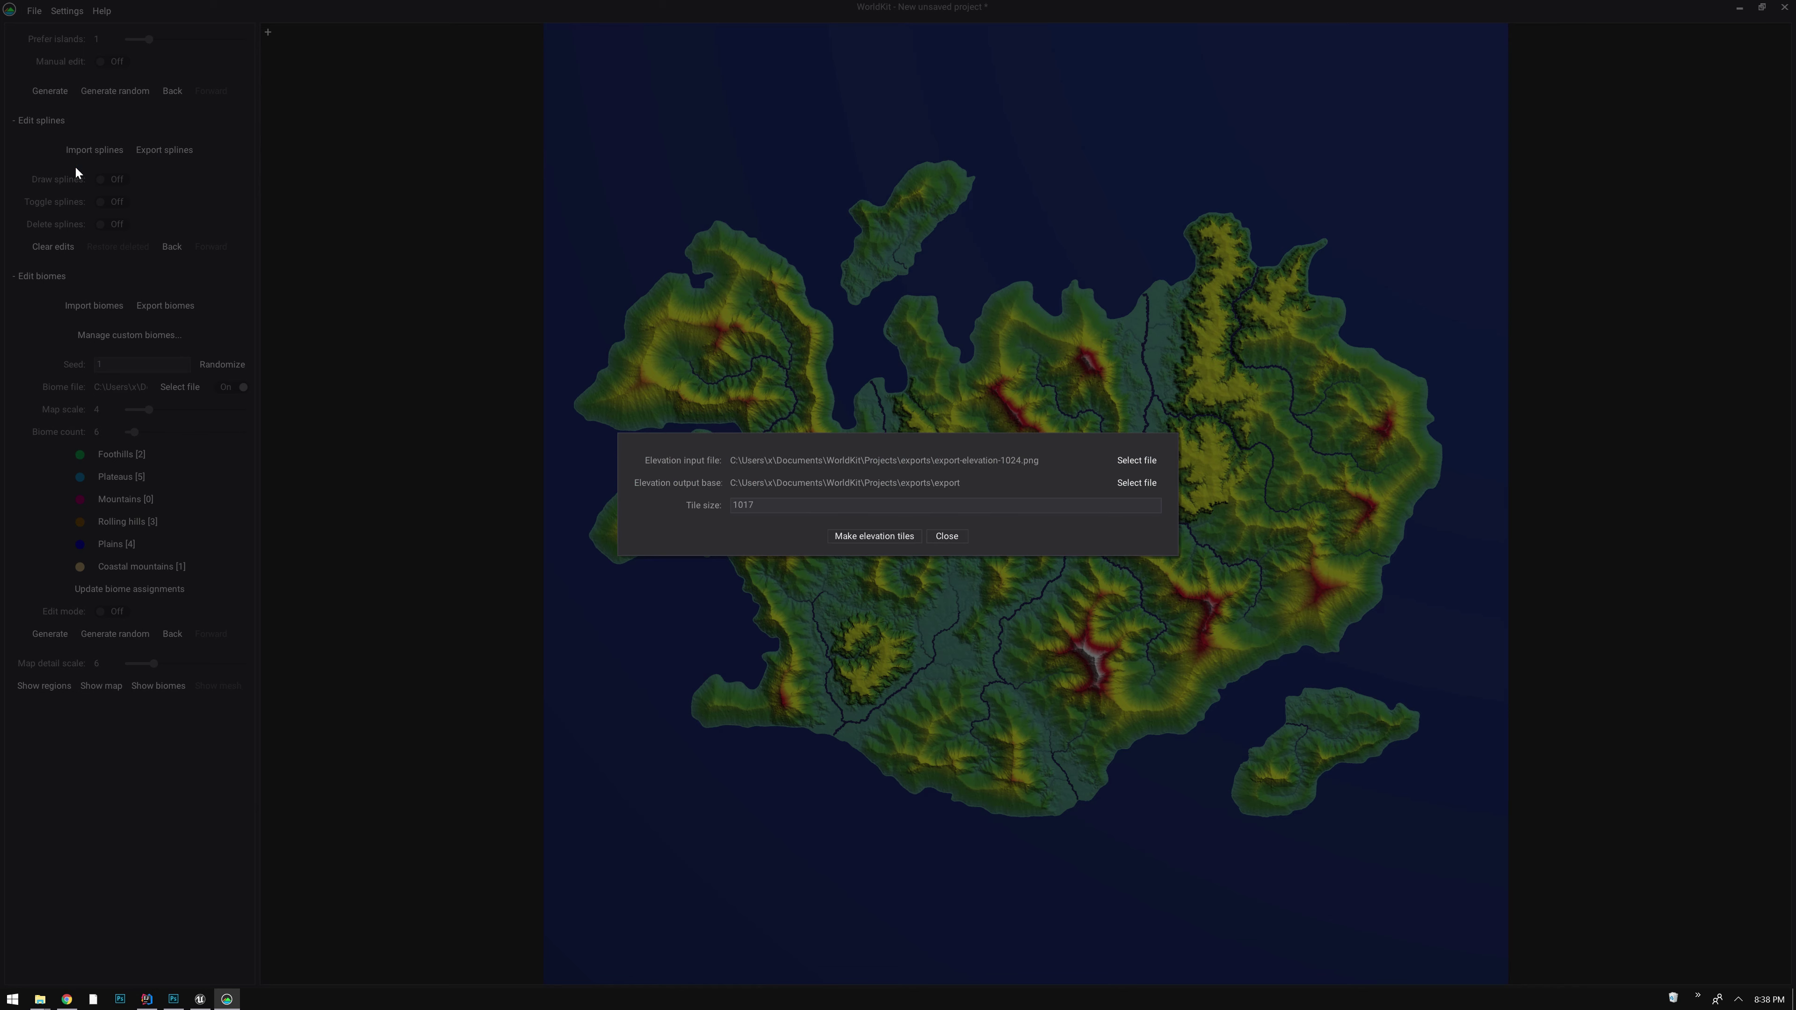
pyautogui.click(1124, 461)
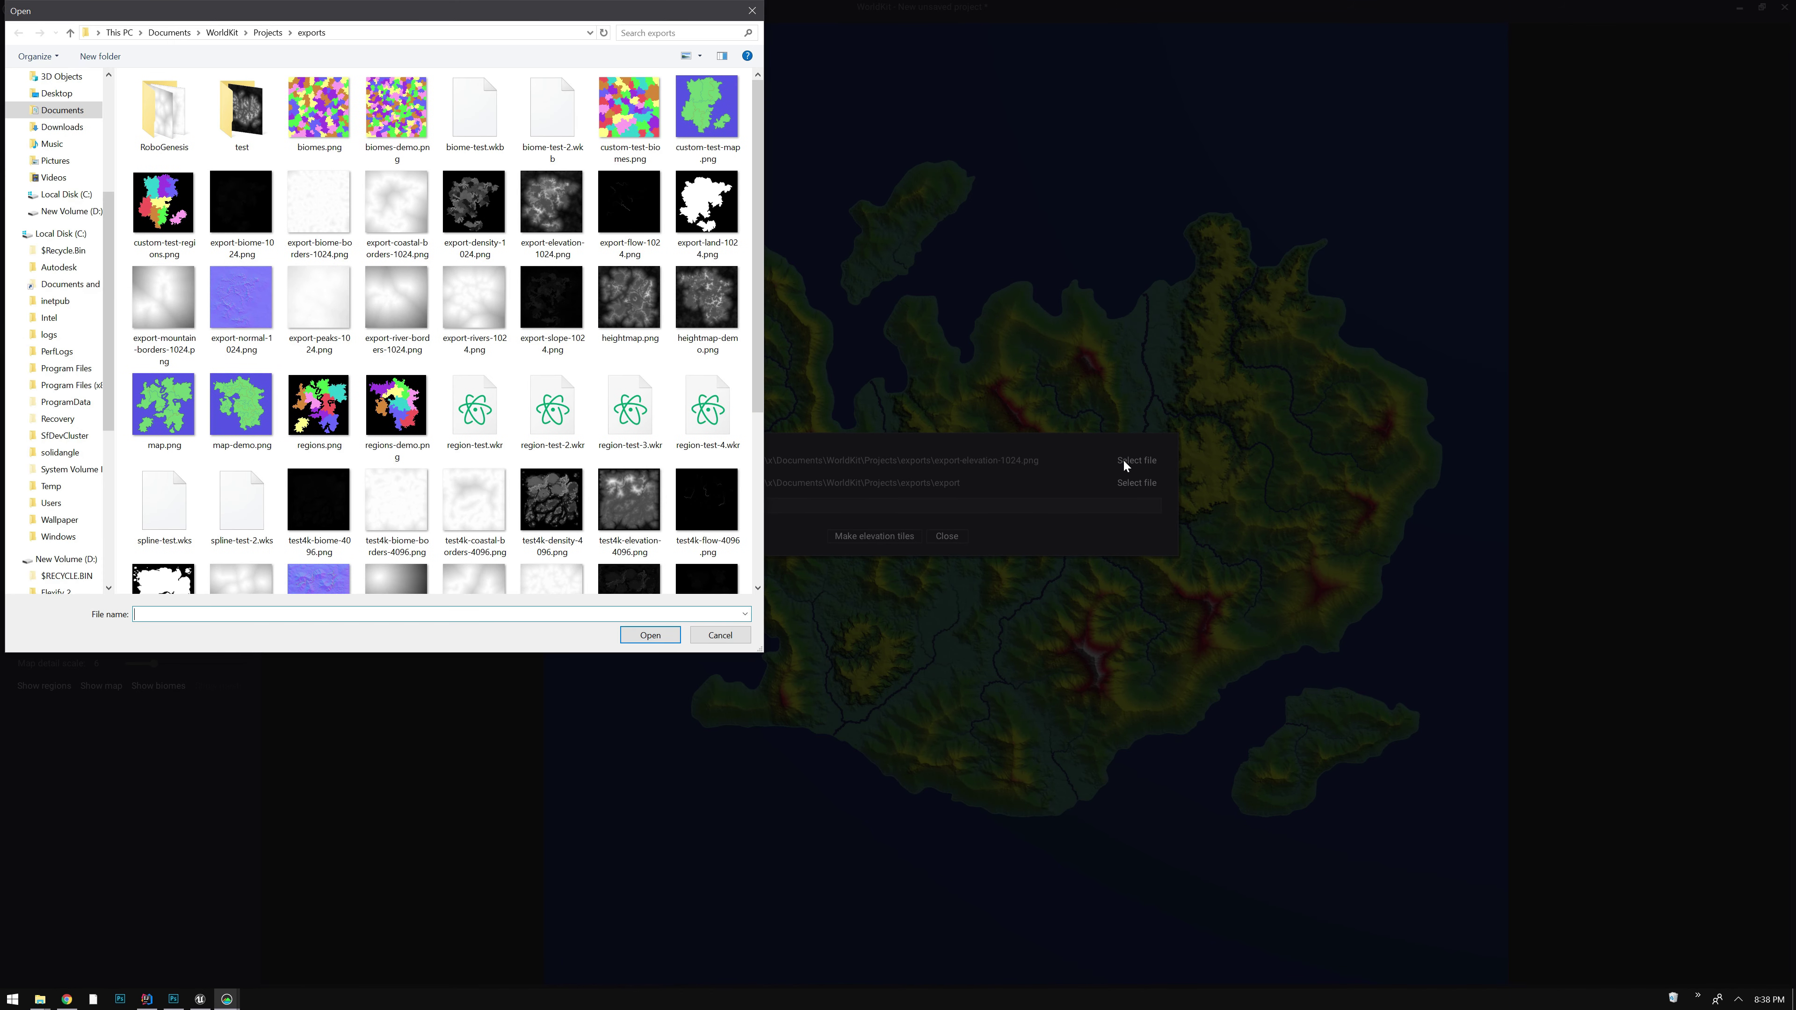
pyautogui.doubleClick(237, 135)
pyautogui.click(253, 111)
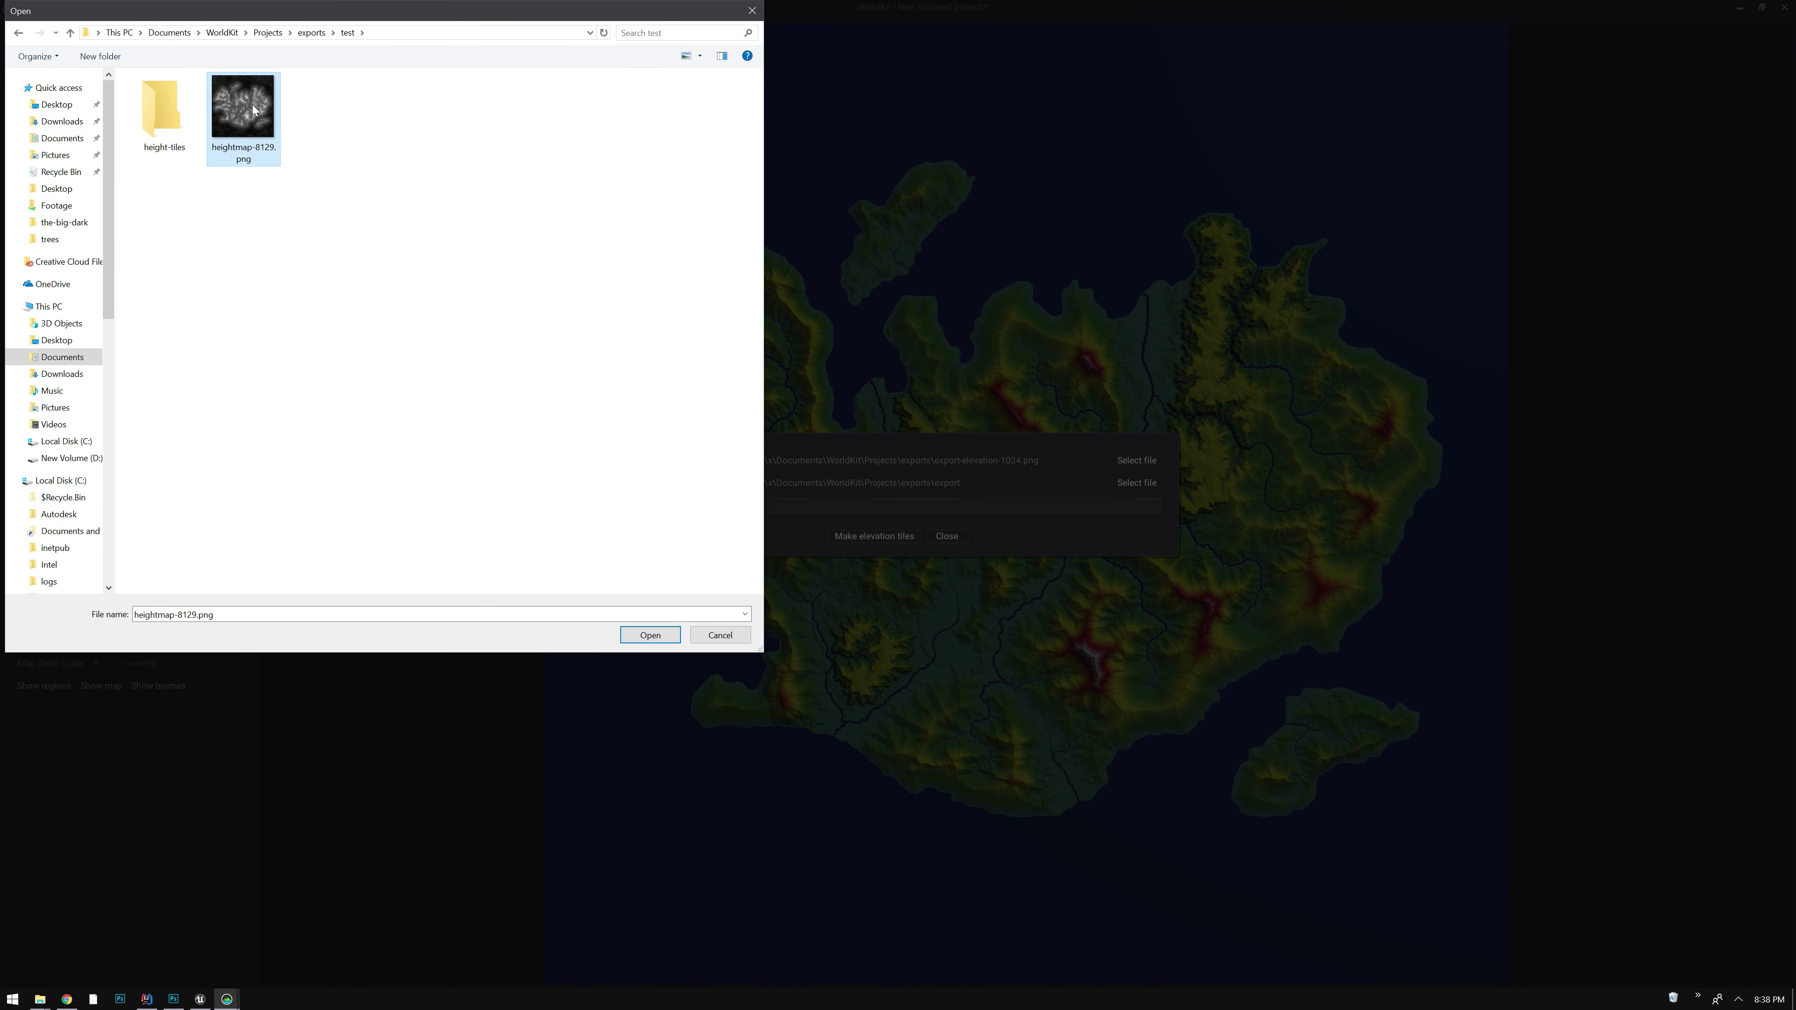
pyautogui.click(649, 633)
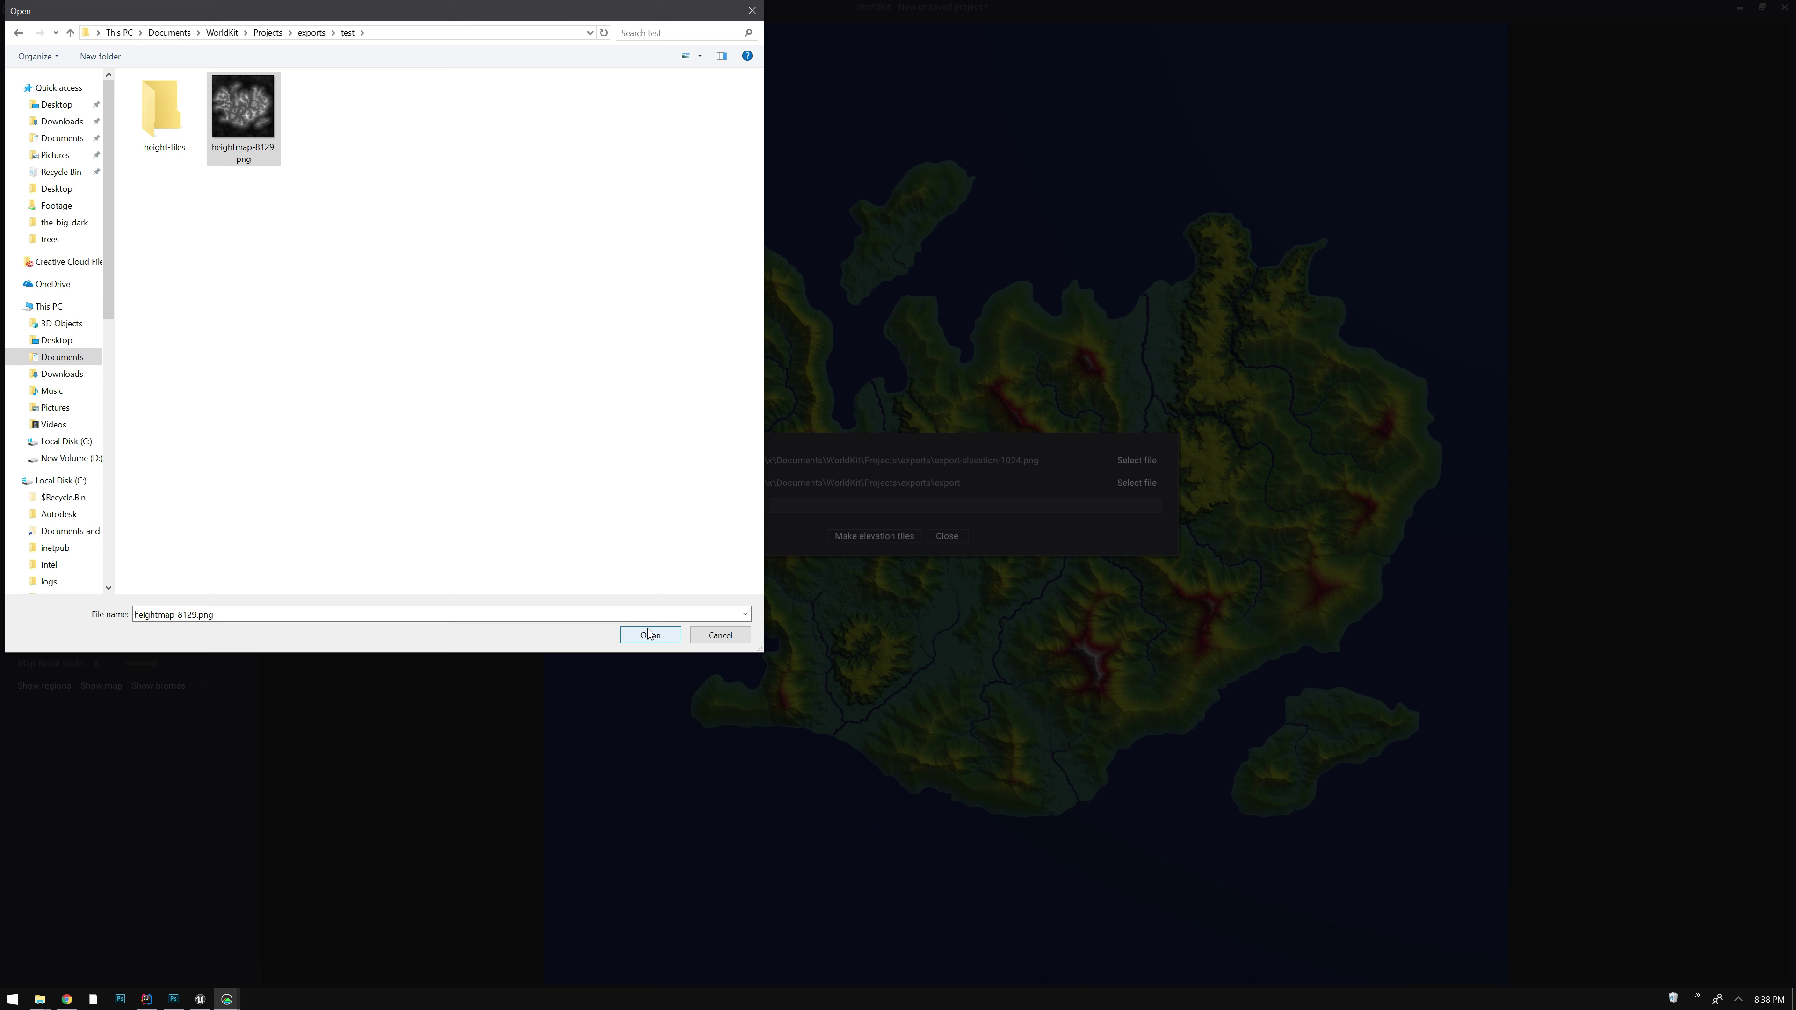
pyautogui.click(649, 635)
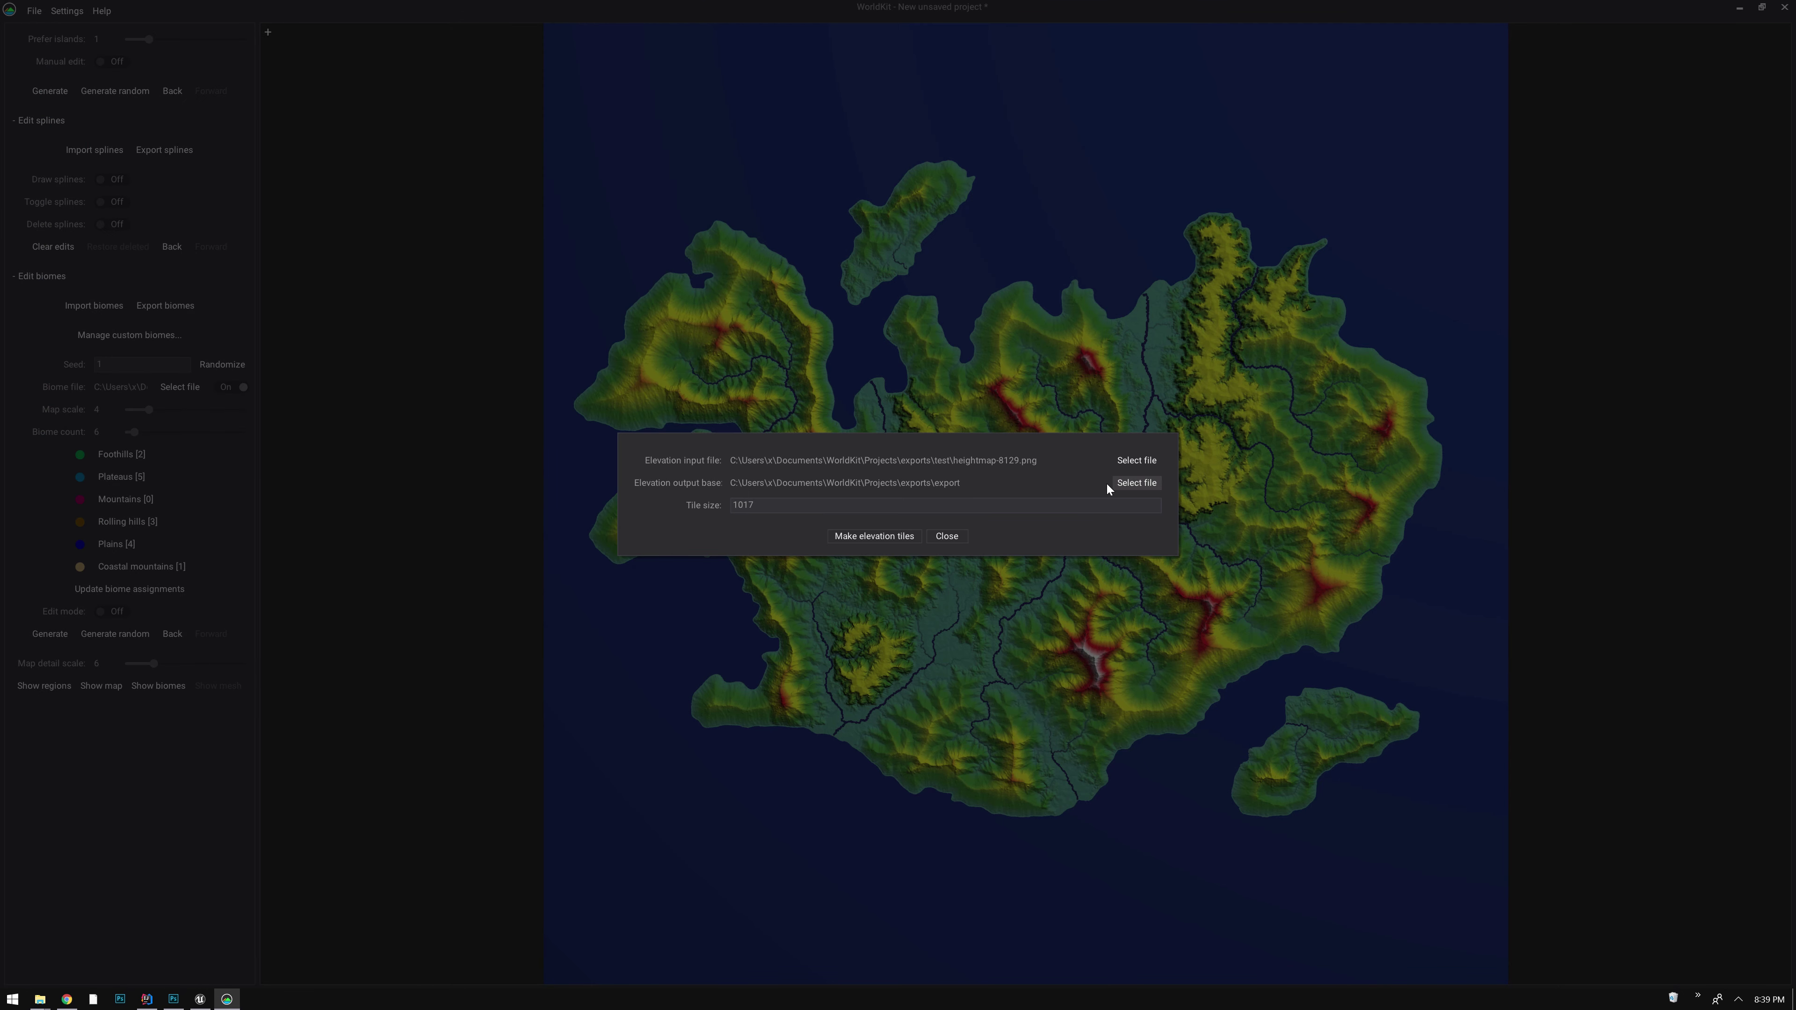
# Set the tile output to base name testmap in the height-tiles folder
pyautogui.click(1120, 483)
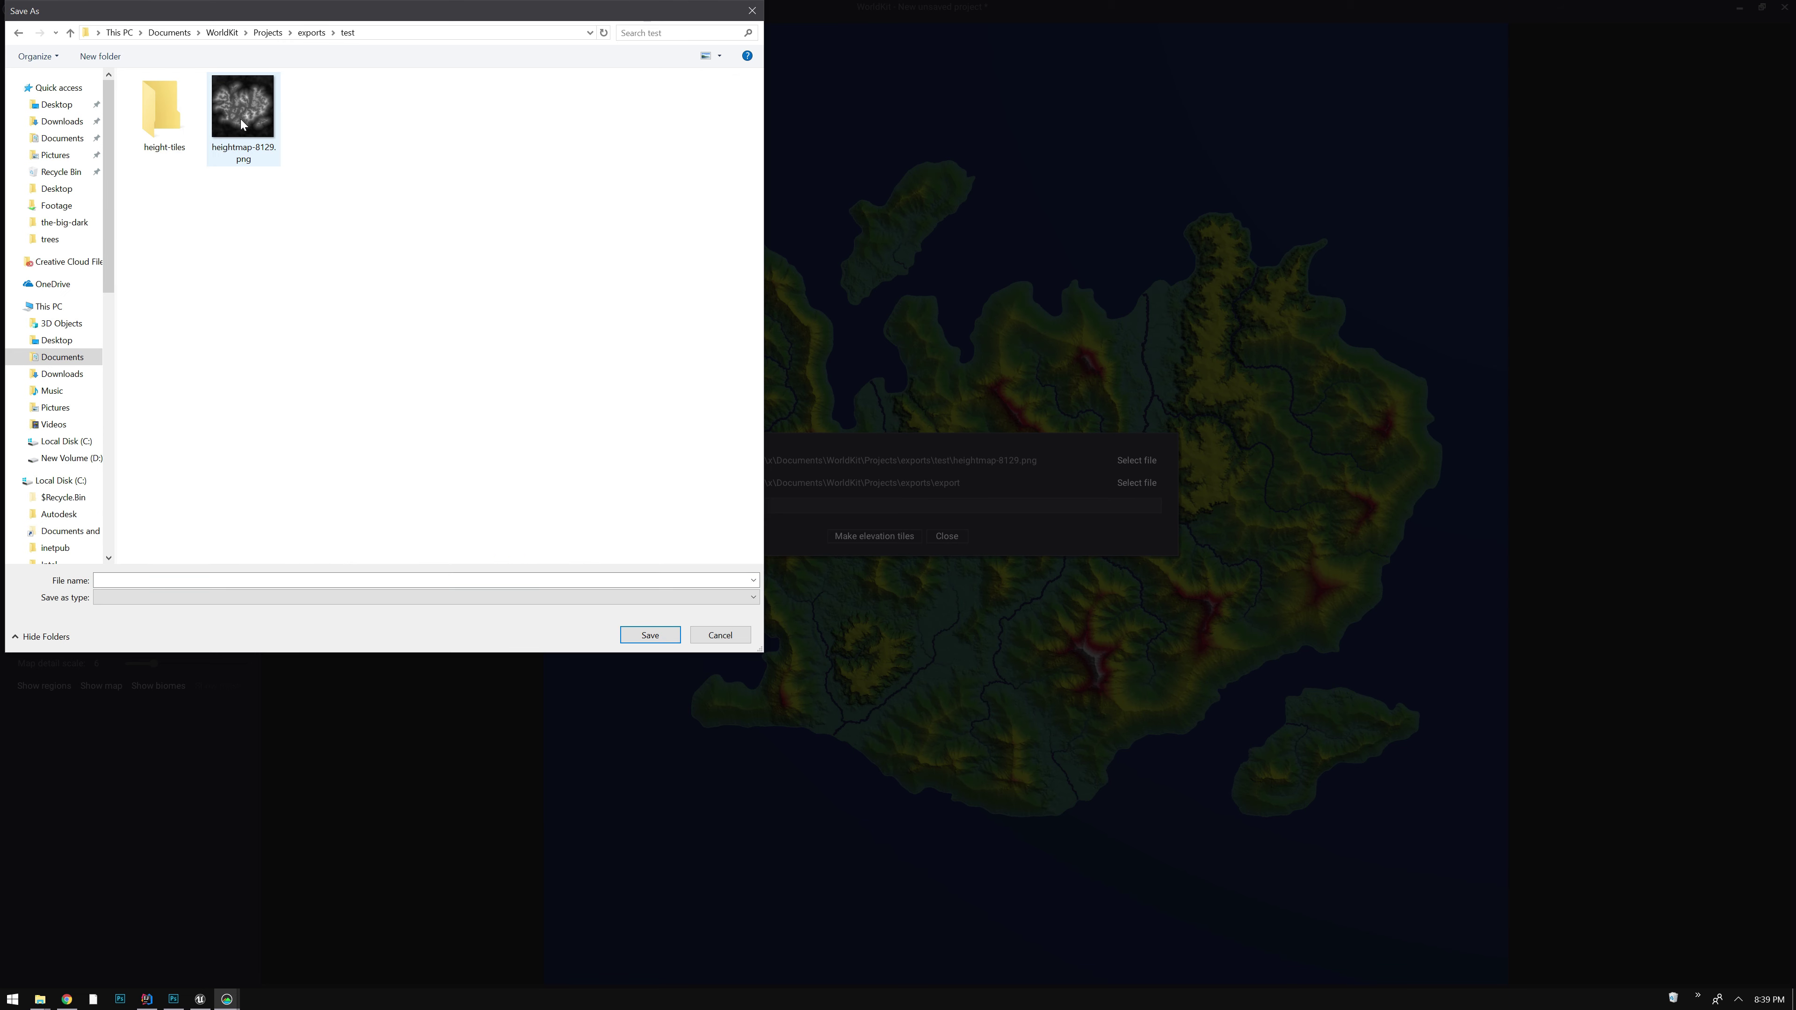
pyautogui.doubleClick(178, 112)
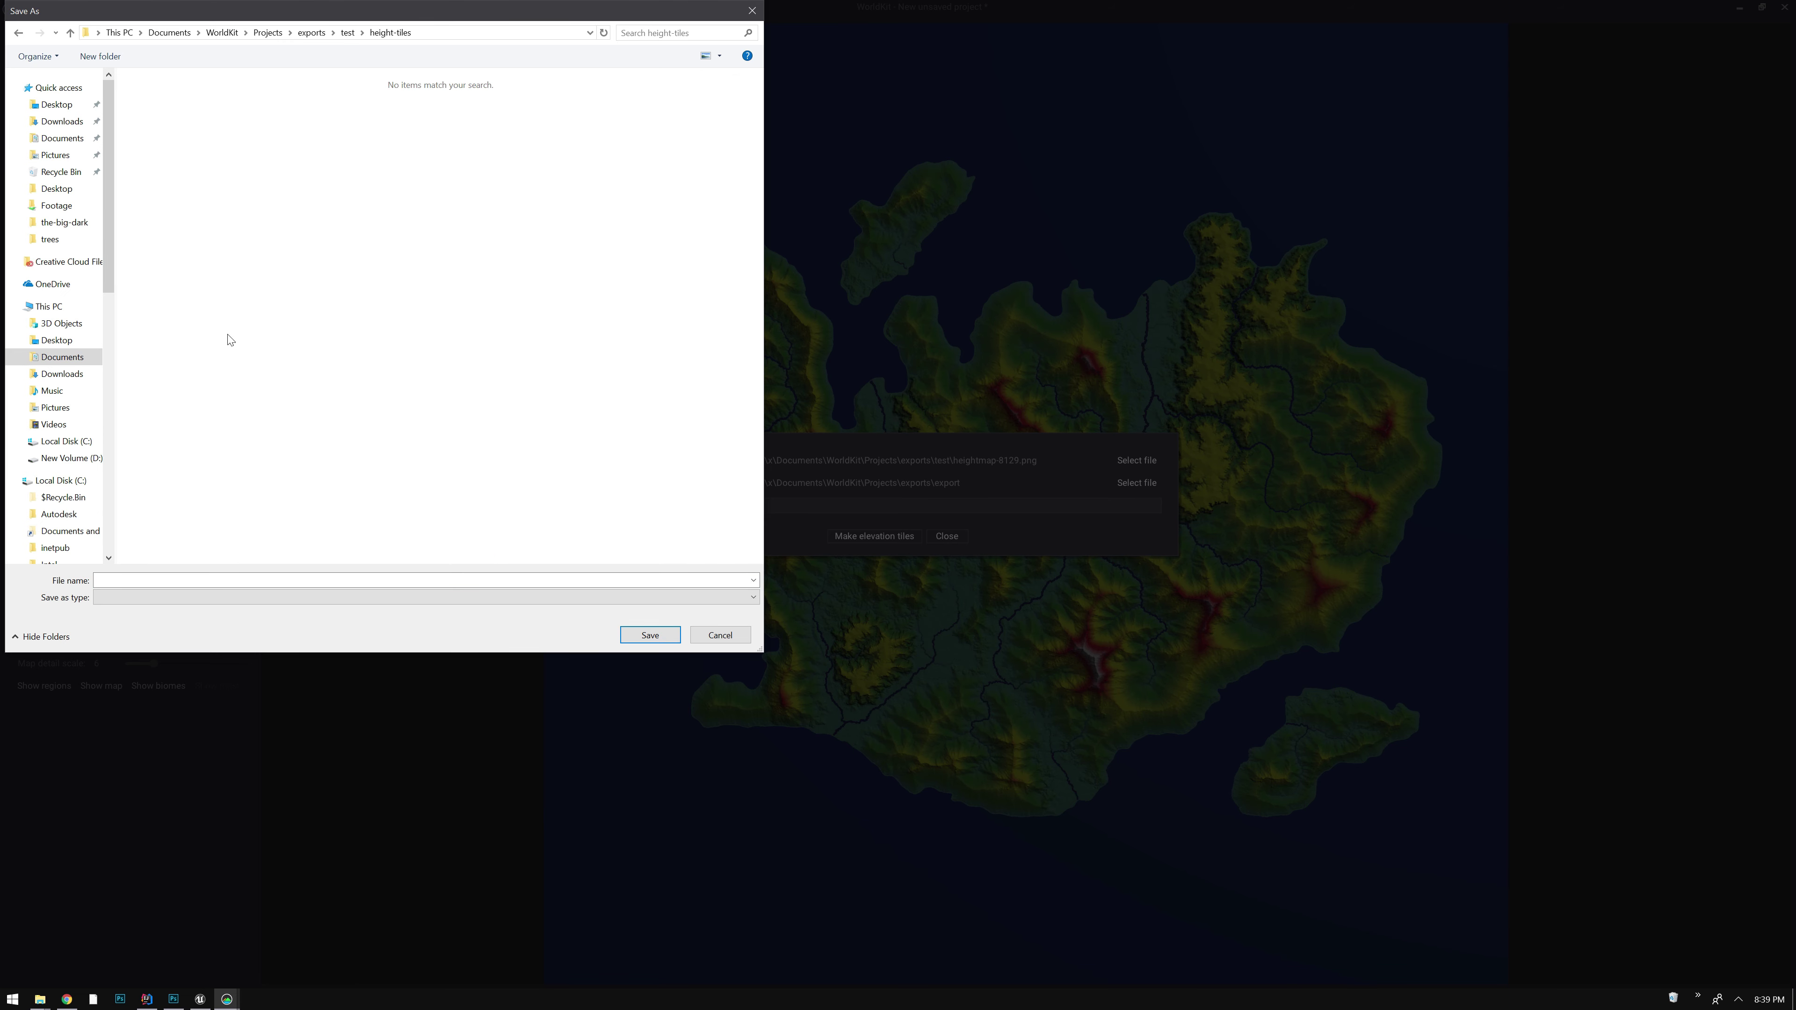
pyautogui.click(99, 580)
pyautogui.write('testmap')
pyautogui.click(645, 633)
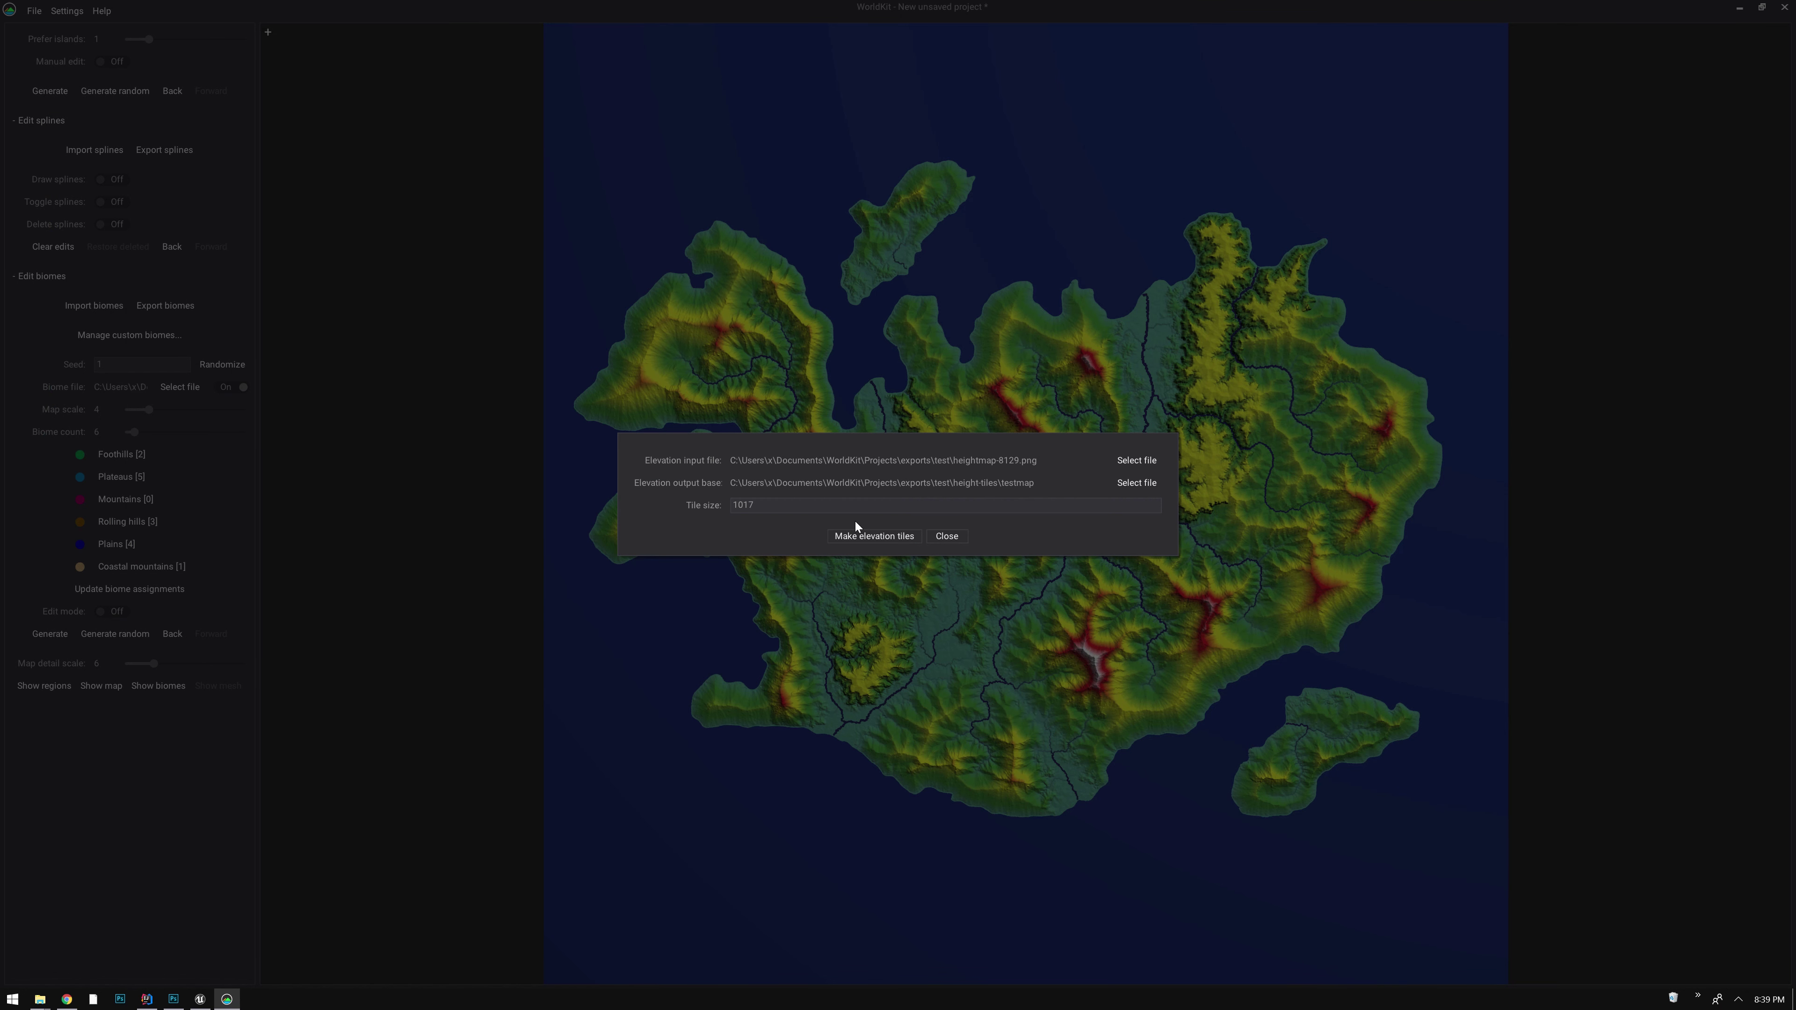
# Set the tile size to 1017 and make the elevation tiles
pyautogui.doubleClick(833, 506)
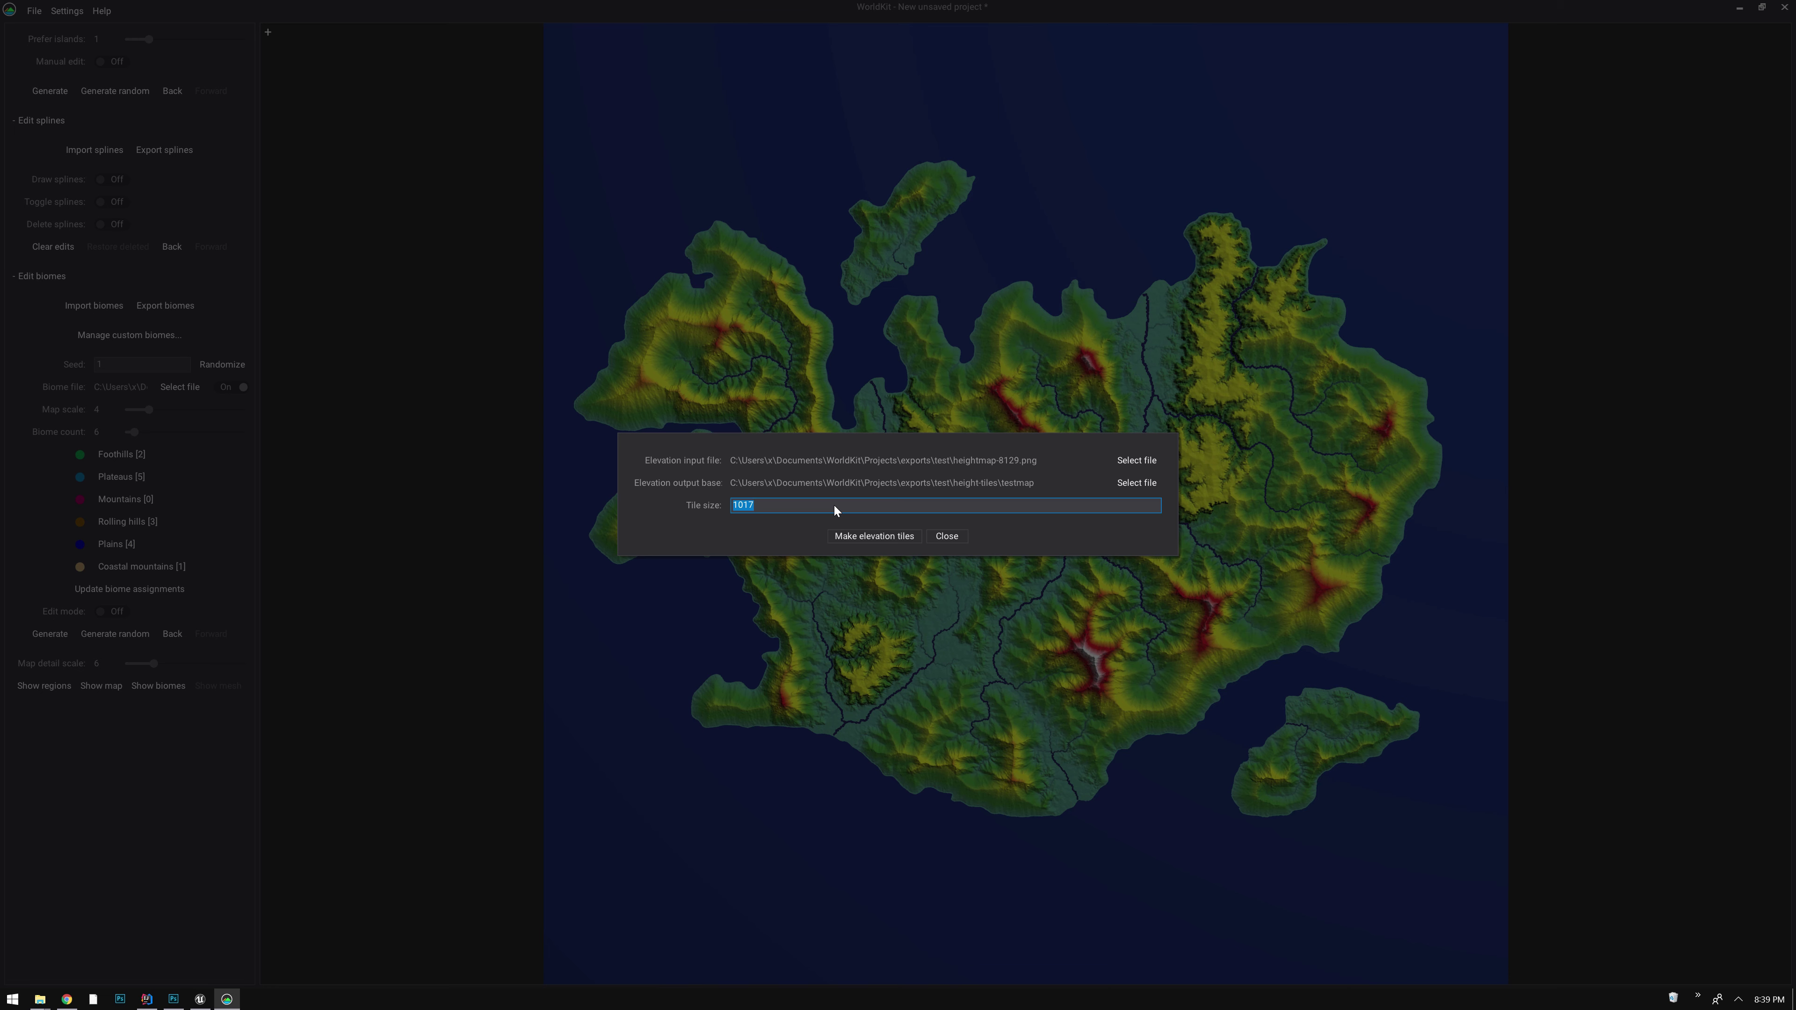
pyautogui.write('505')
pyautogui.press('BackSpace')
pyautogui.press('BackSpace')
pyautogui.press('BackSpace')
pyautogui.write('25')
pyautogui.press('BackSpace')
pyautogui.press('BackSpace')
pyautogui.press('BackSpace')
pyautogui.press('BackSpace')
pyautogui.press('BackSpace')
pyautogui.press('BackSpace')
pyautogui.write('10')
pyautogui.click(880, 532)
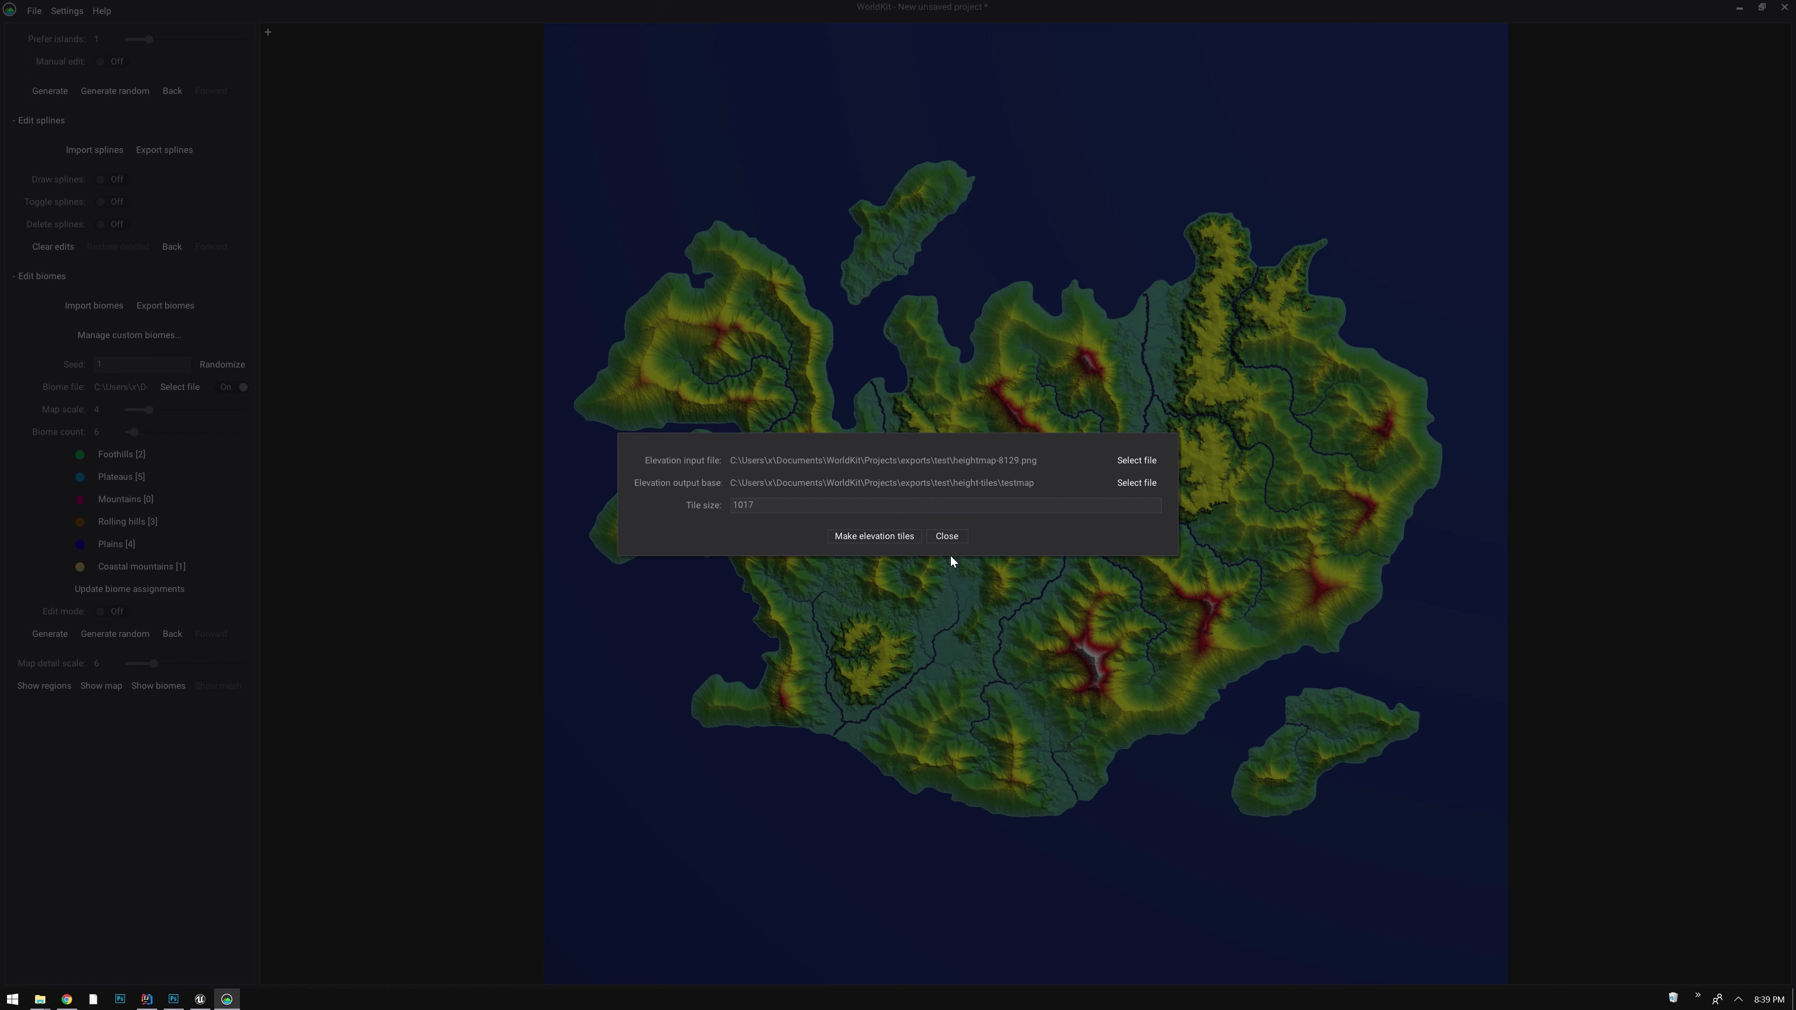
# Close the tile maker and scroll through the 64 testmap tiles in height-tiles
pyautogui.click(948, 537)
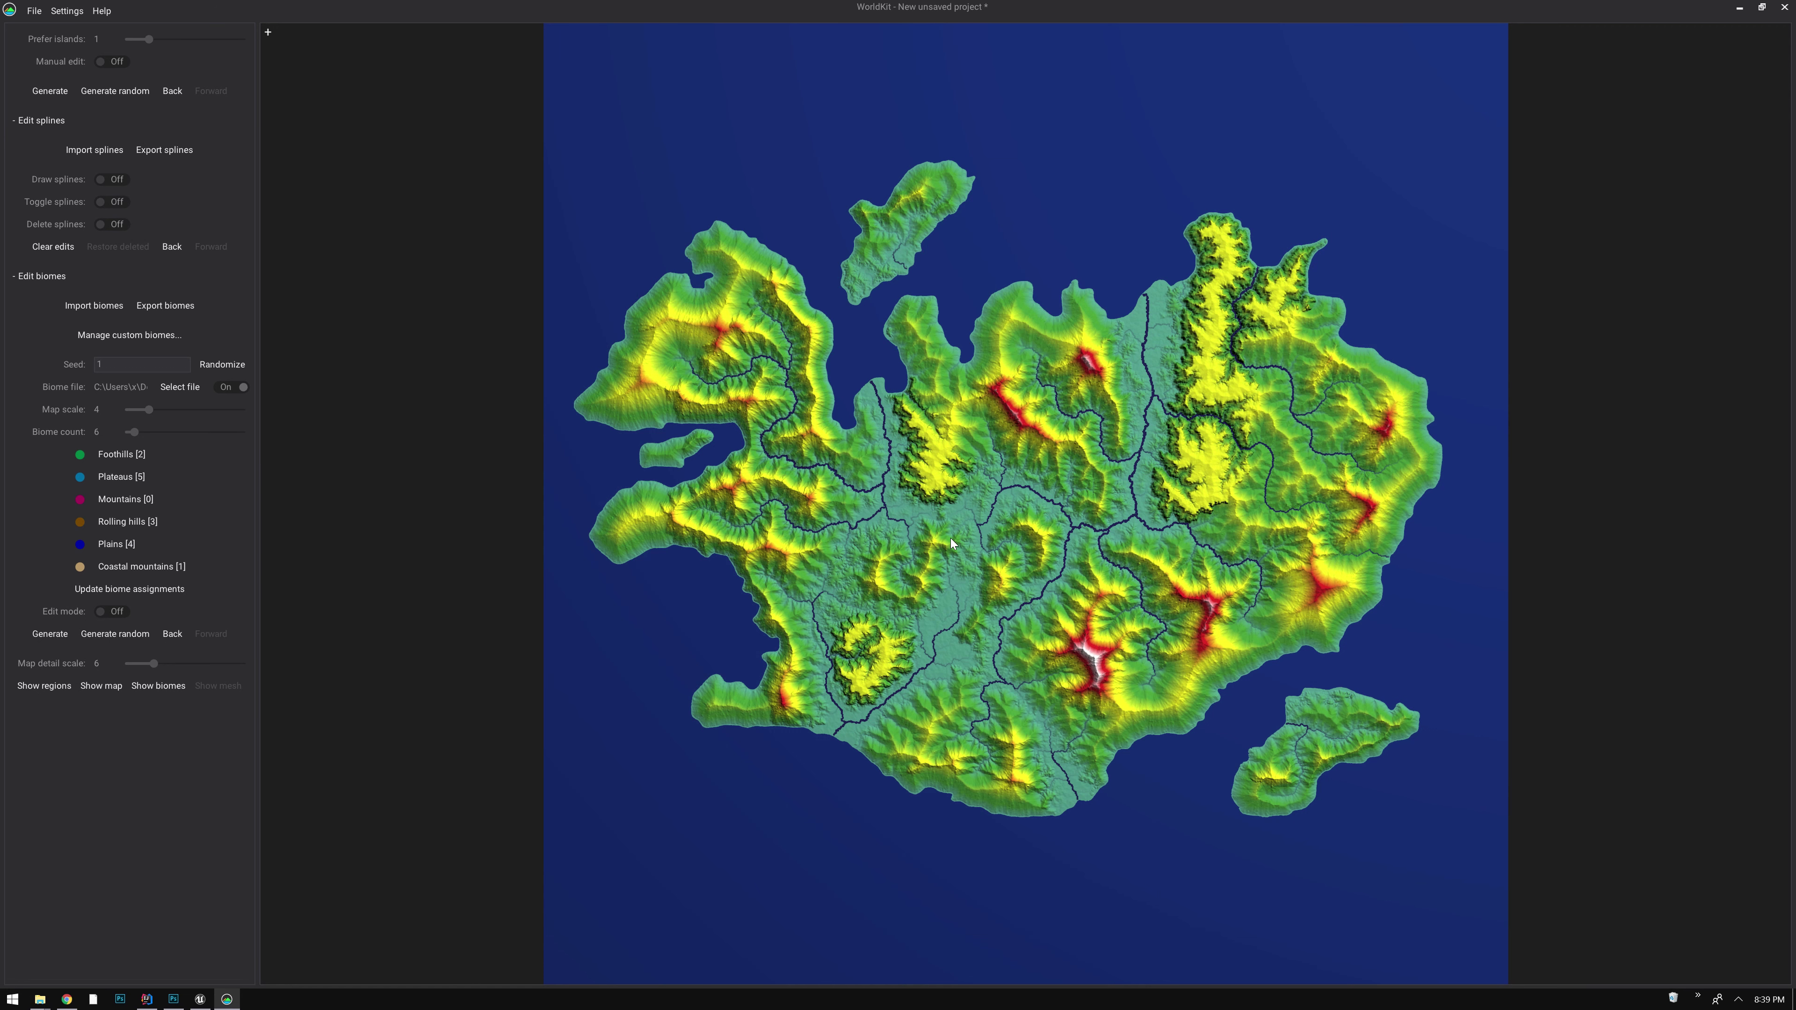
pyautogui.click(42, 999)
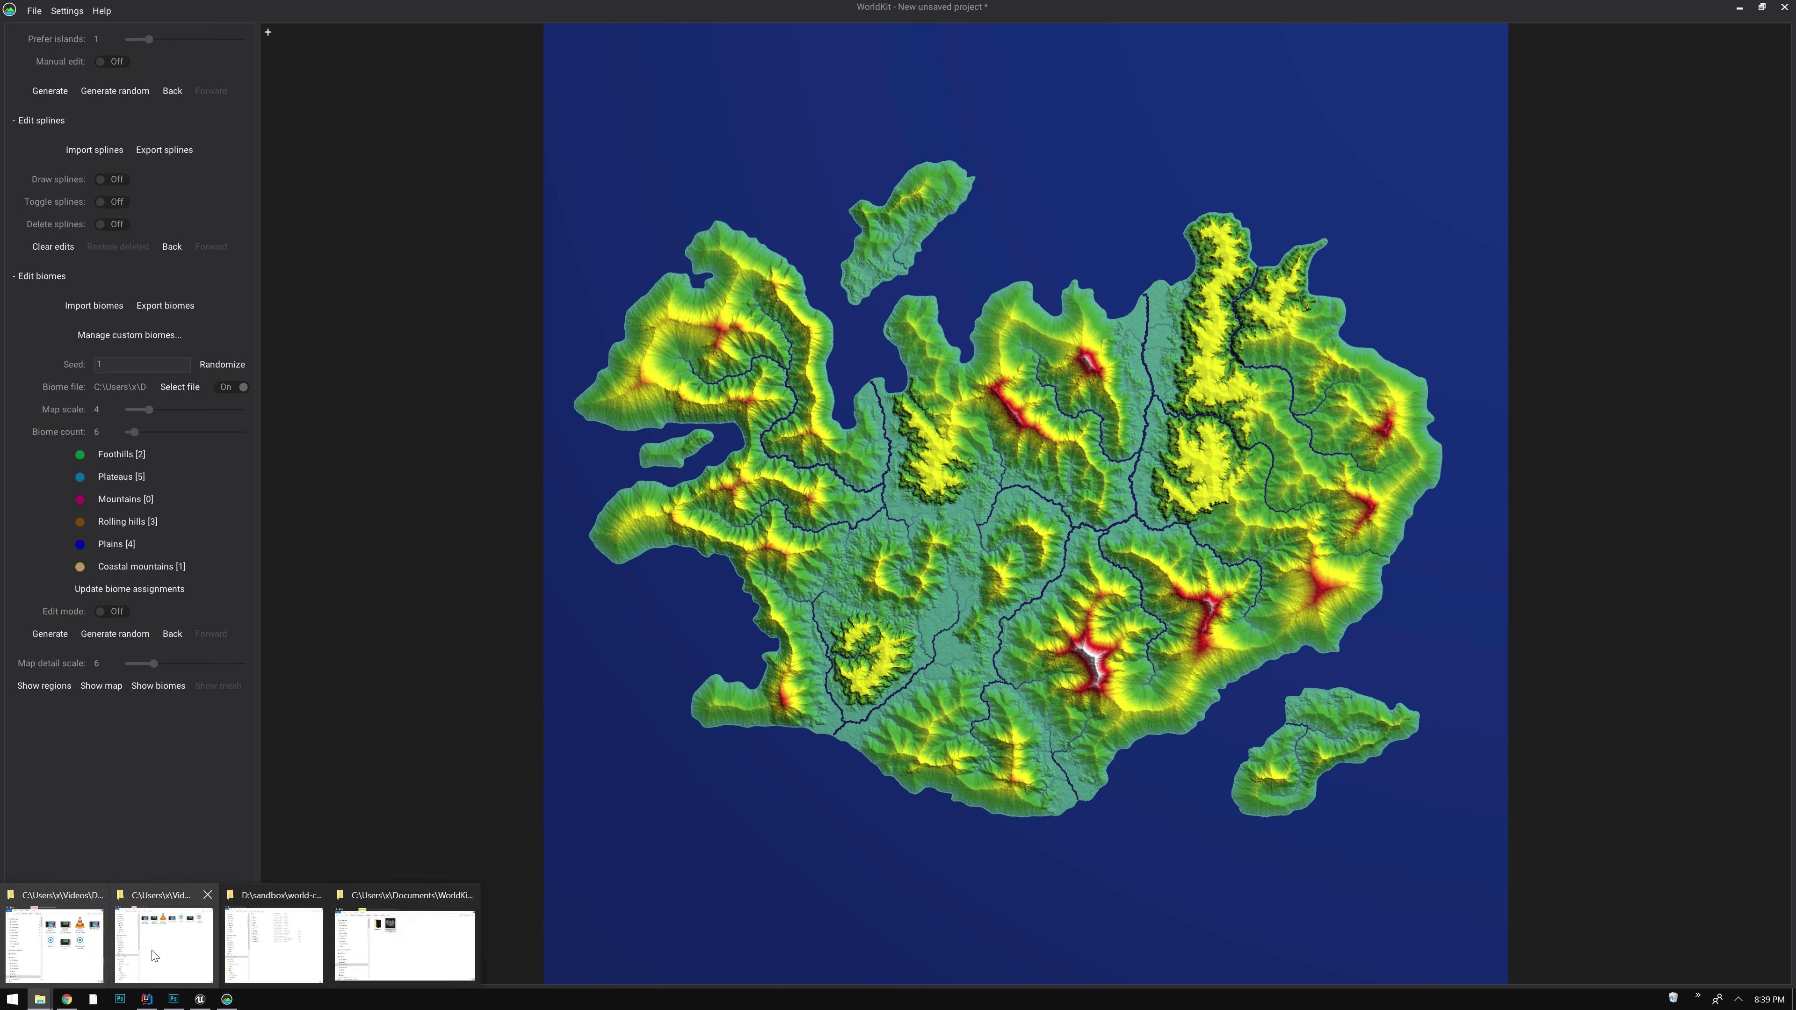
pyautogui.click(396, 944)
pyautogui.doubleClick(317, 117)
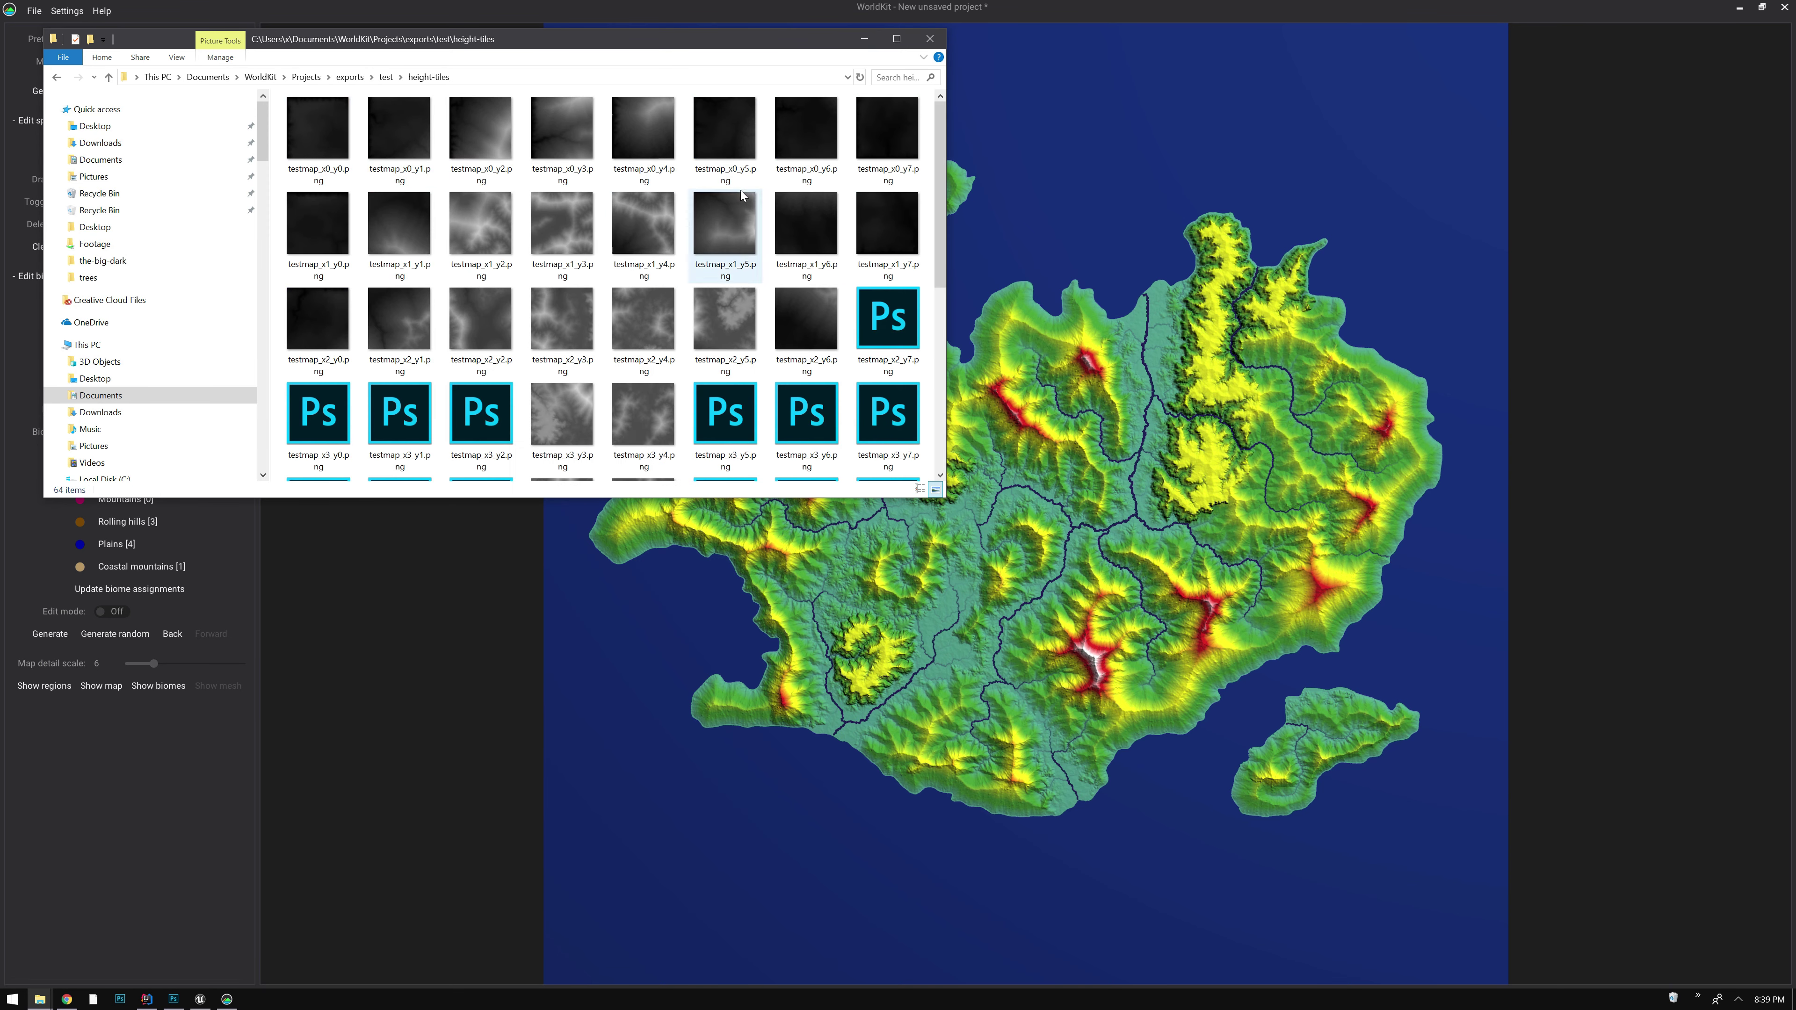
pyautogui.moveTo(937, 135); pyautogui.dragTo(936, 297)
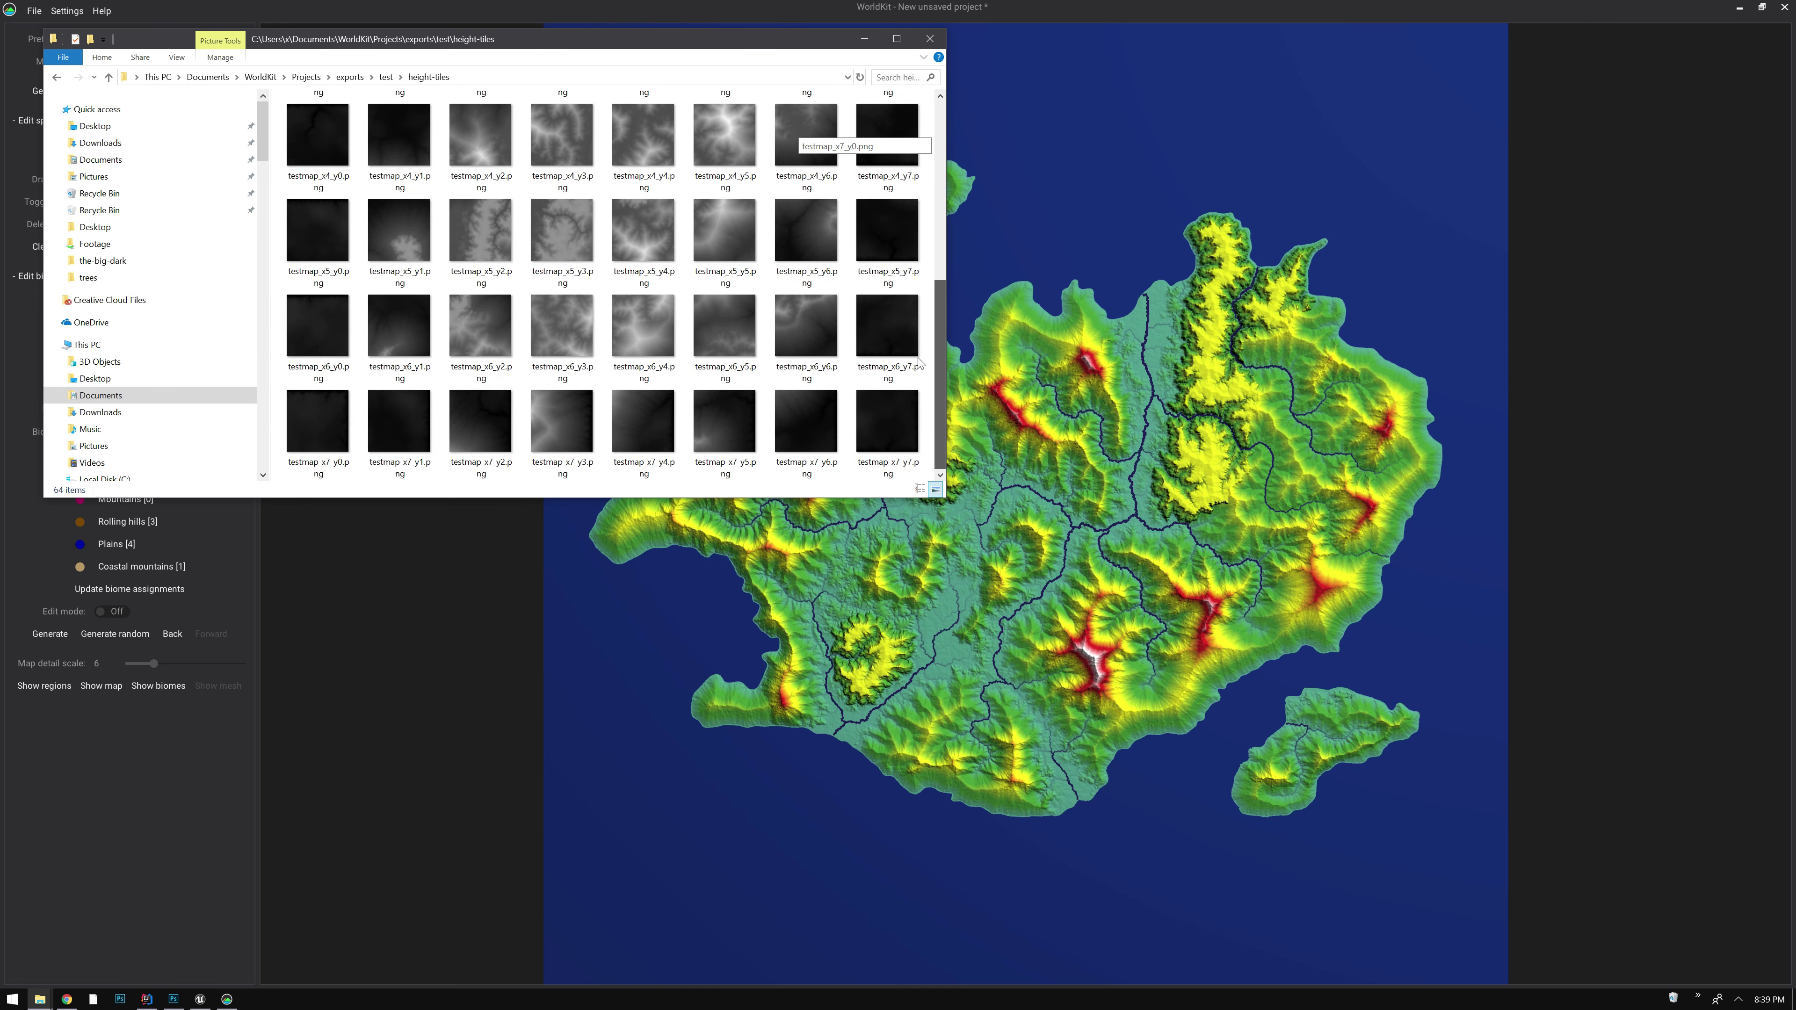
# Quit WorldKit without saving and bring Unreal Engine to the front
pyautogui.click(1689, 59)
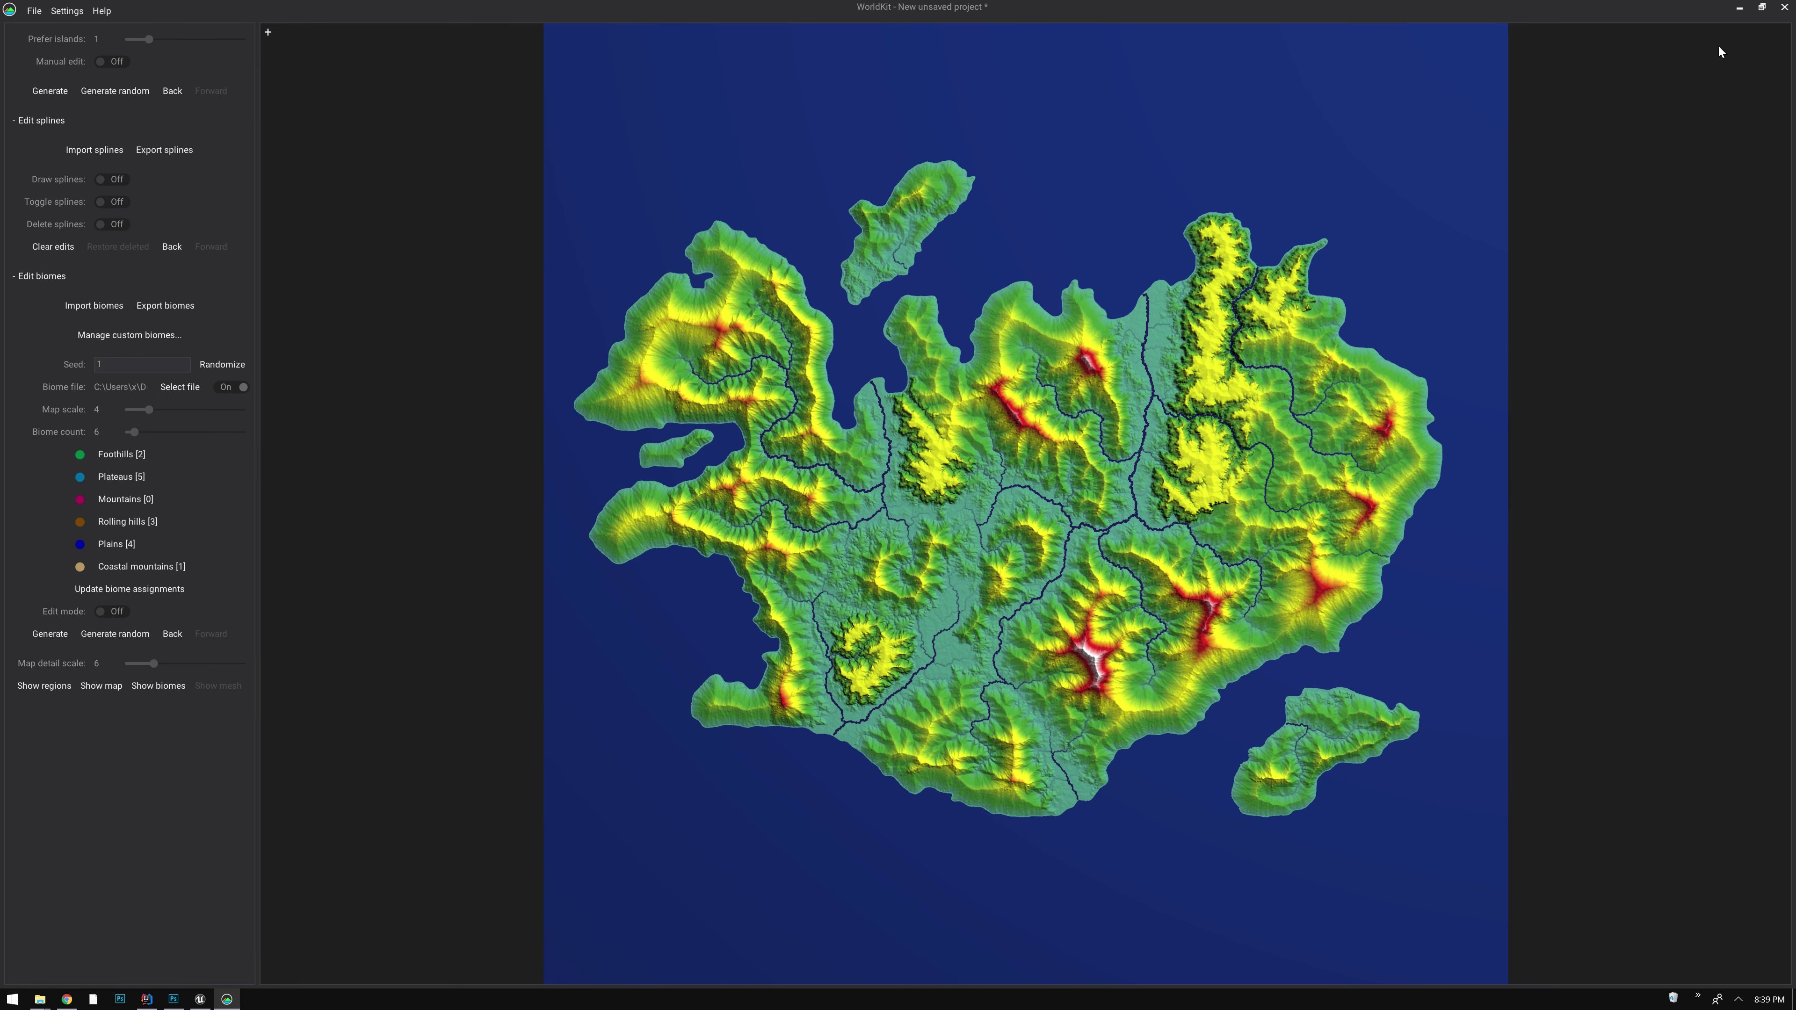
pyautogui.click(1785, 7)
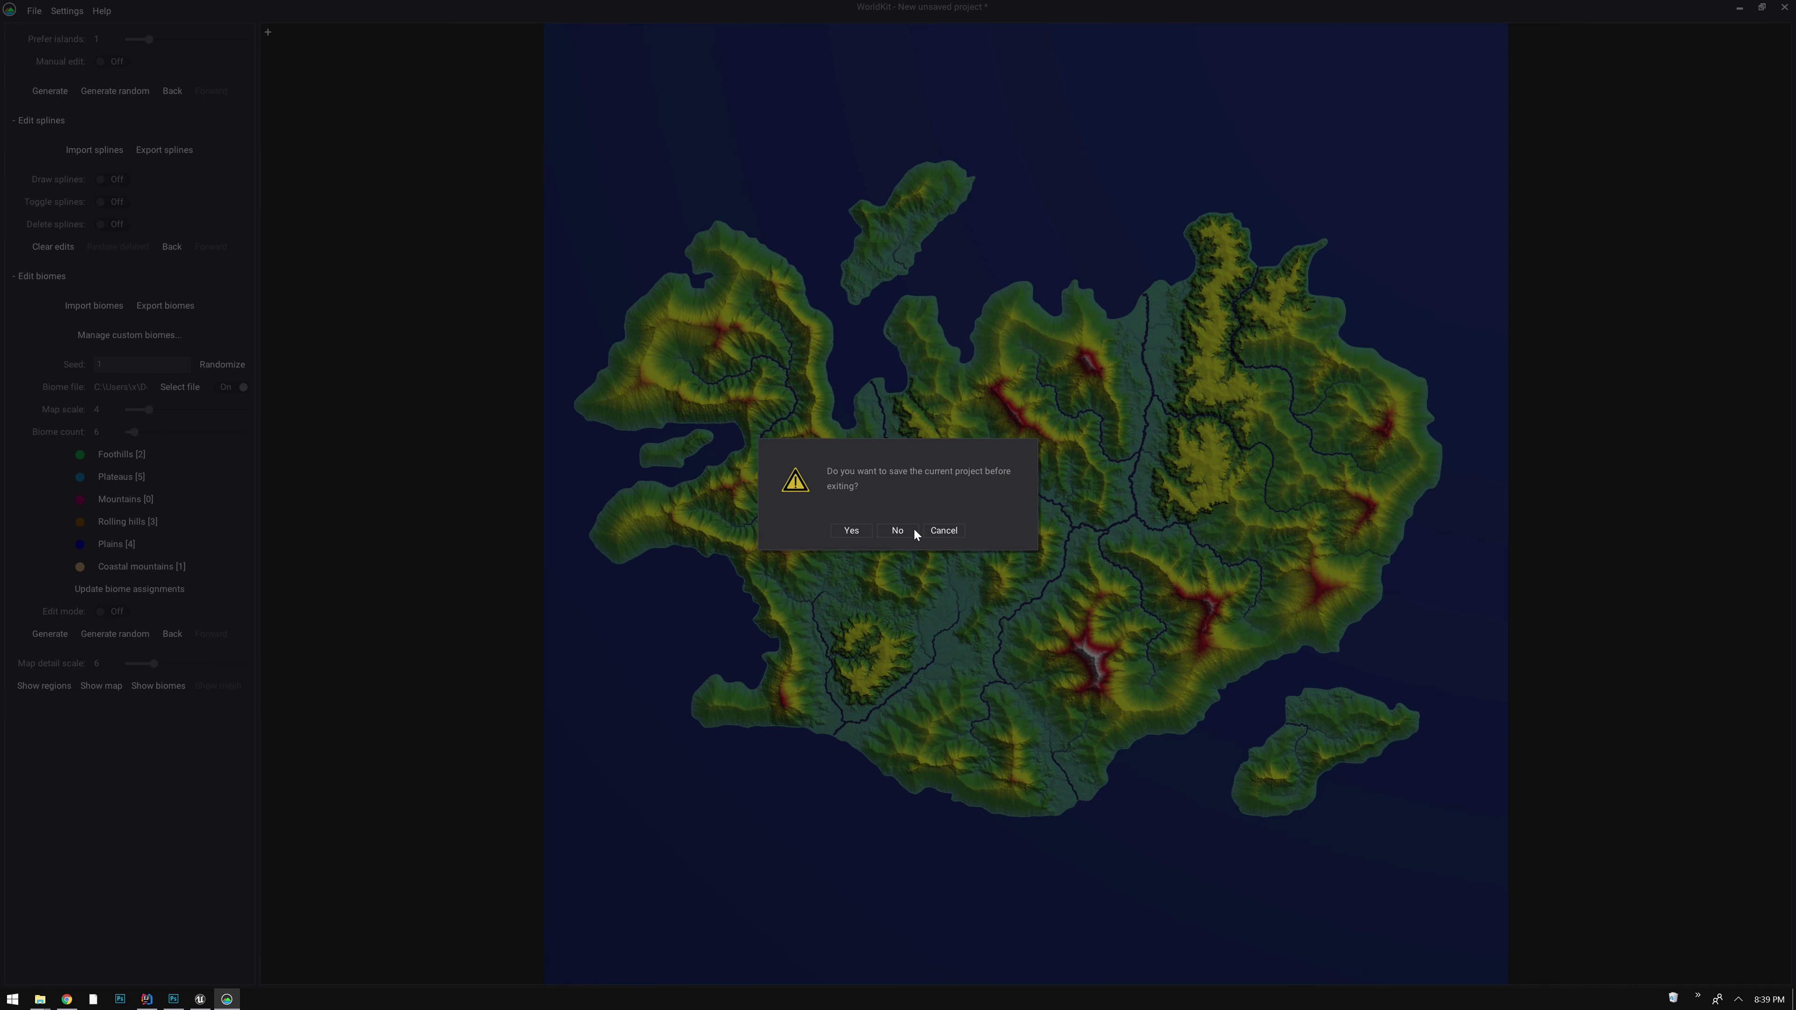
pyautogui.click(897, 530)
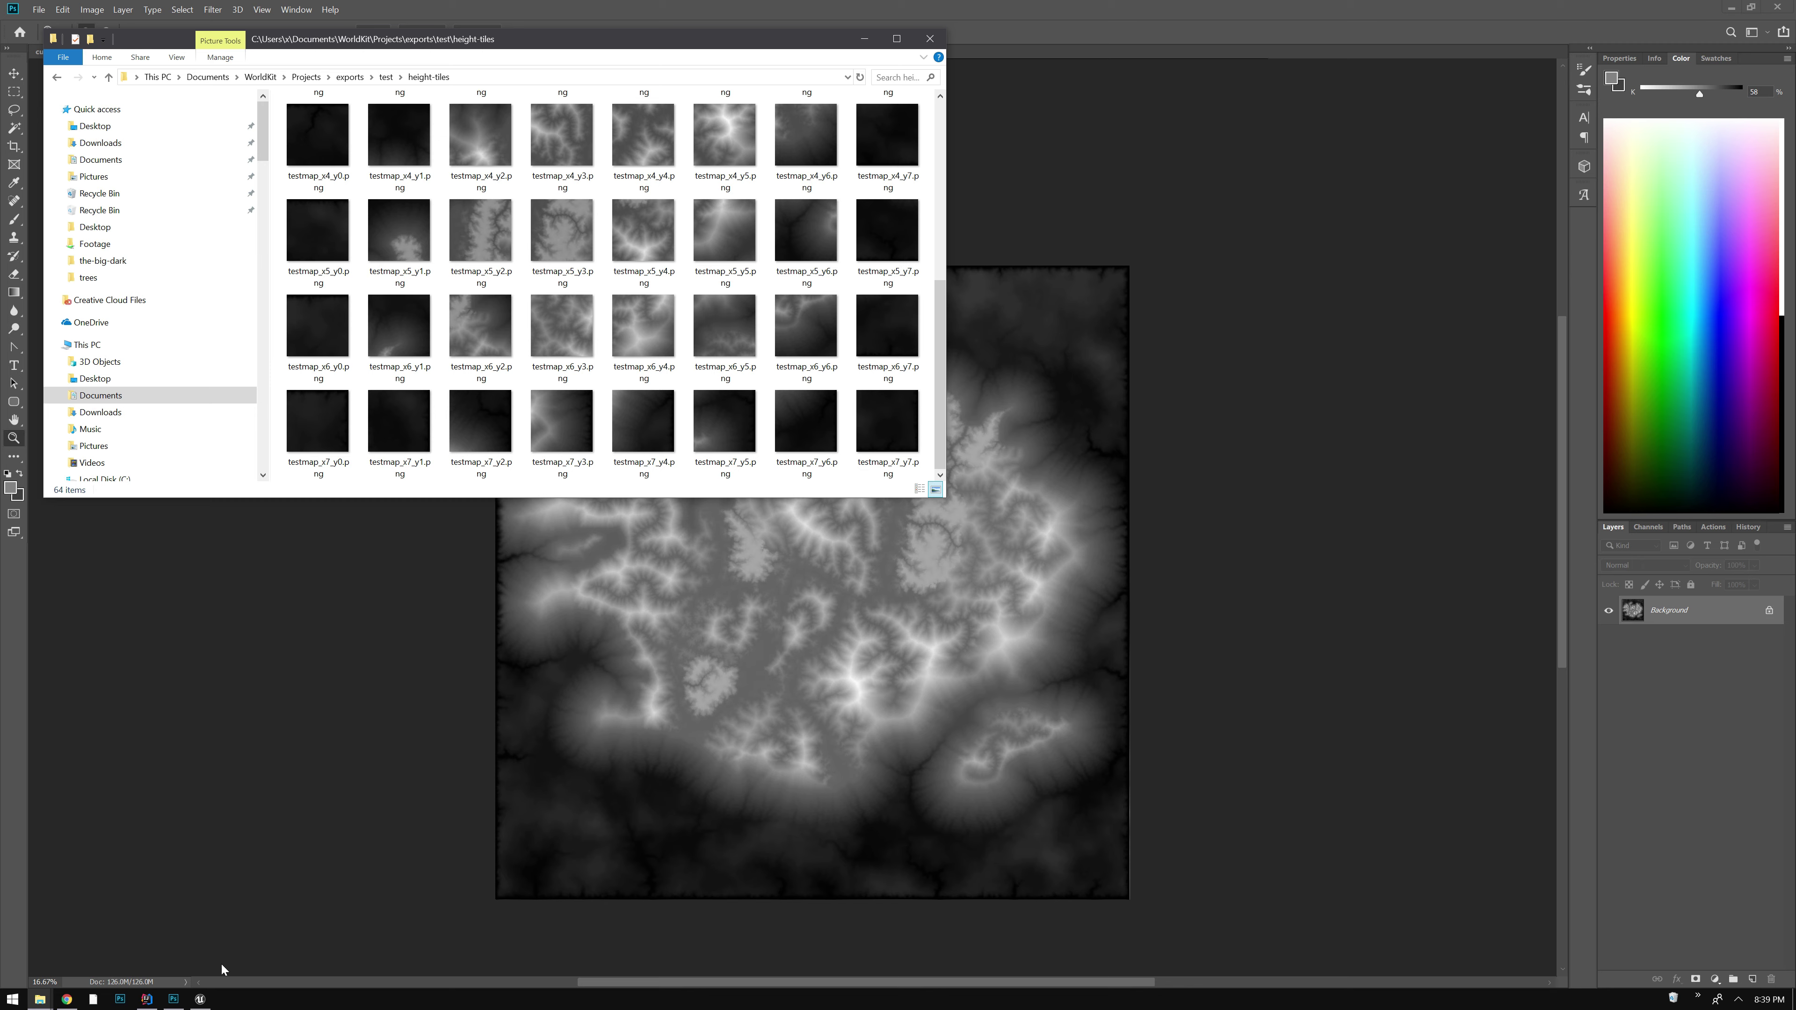
pyautogui.click(200, 999)
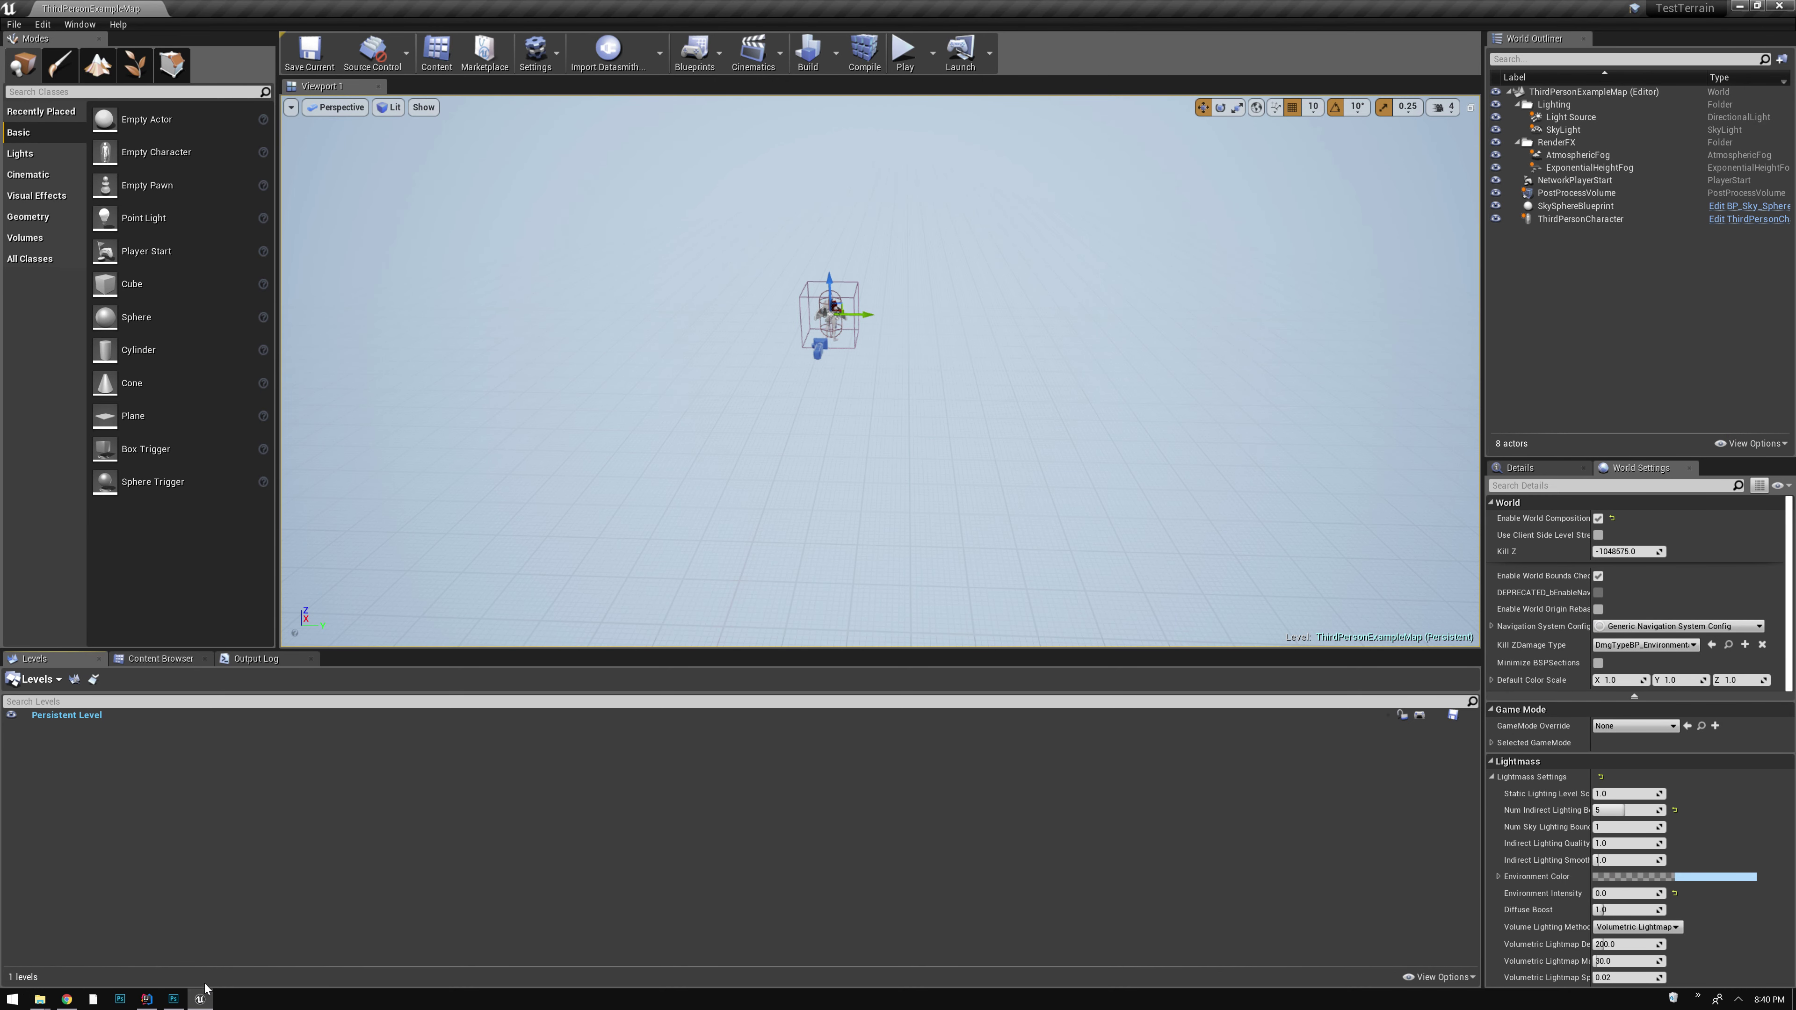
# Start a tiled landscape import and browse to Documents/WorldKit/Projects/exports/test/height-tiles
pyautogui.click(37, 681)
pyautogui.click(113, 702)
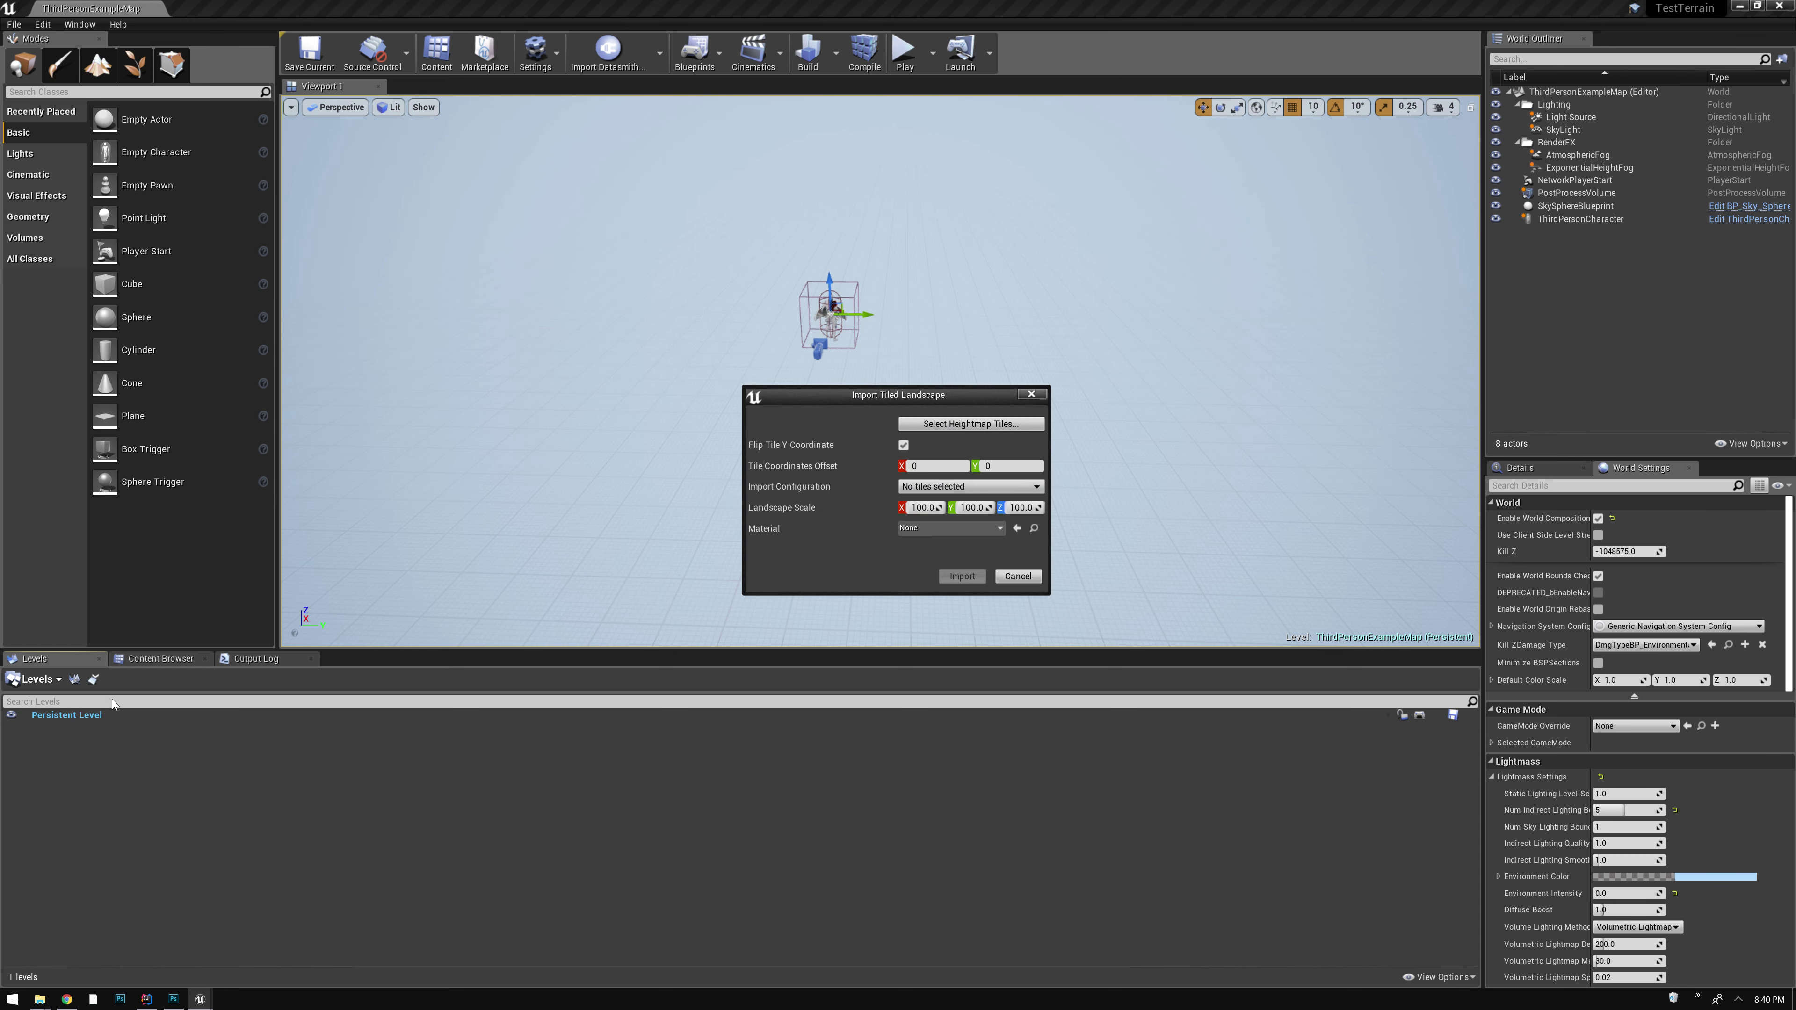
pyautogui.click(1022, 426)
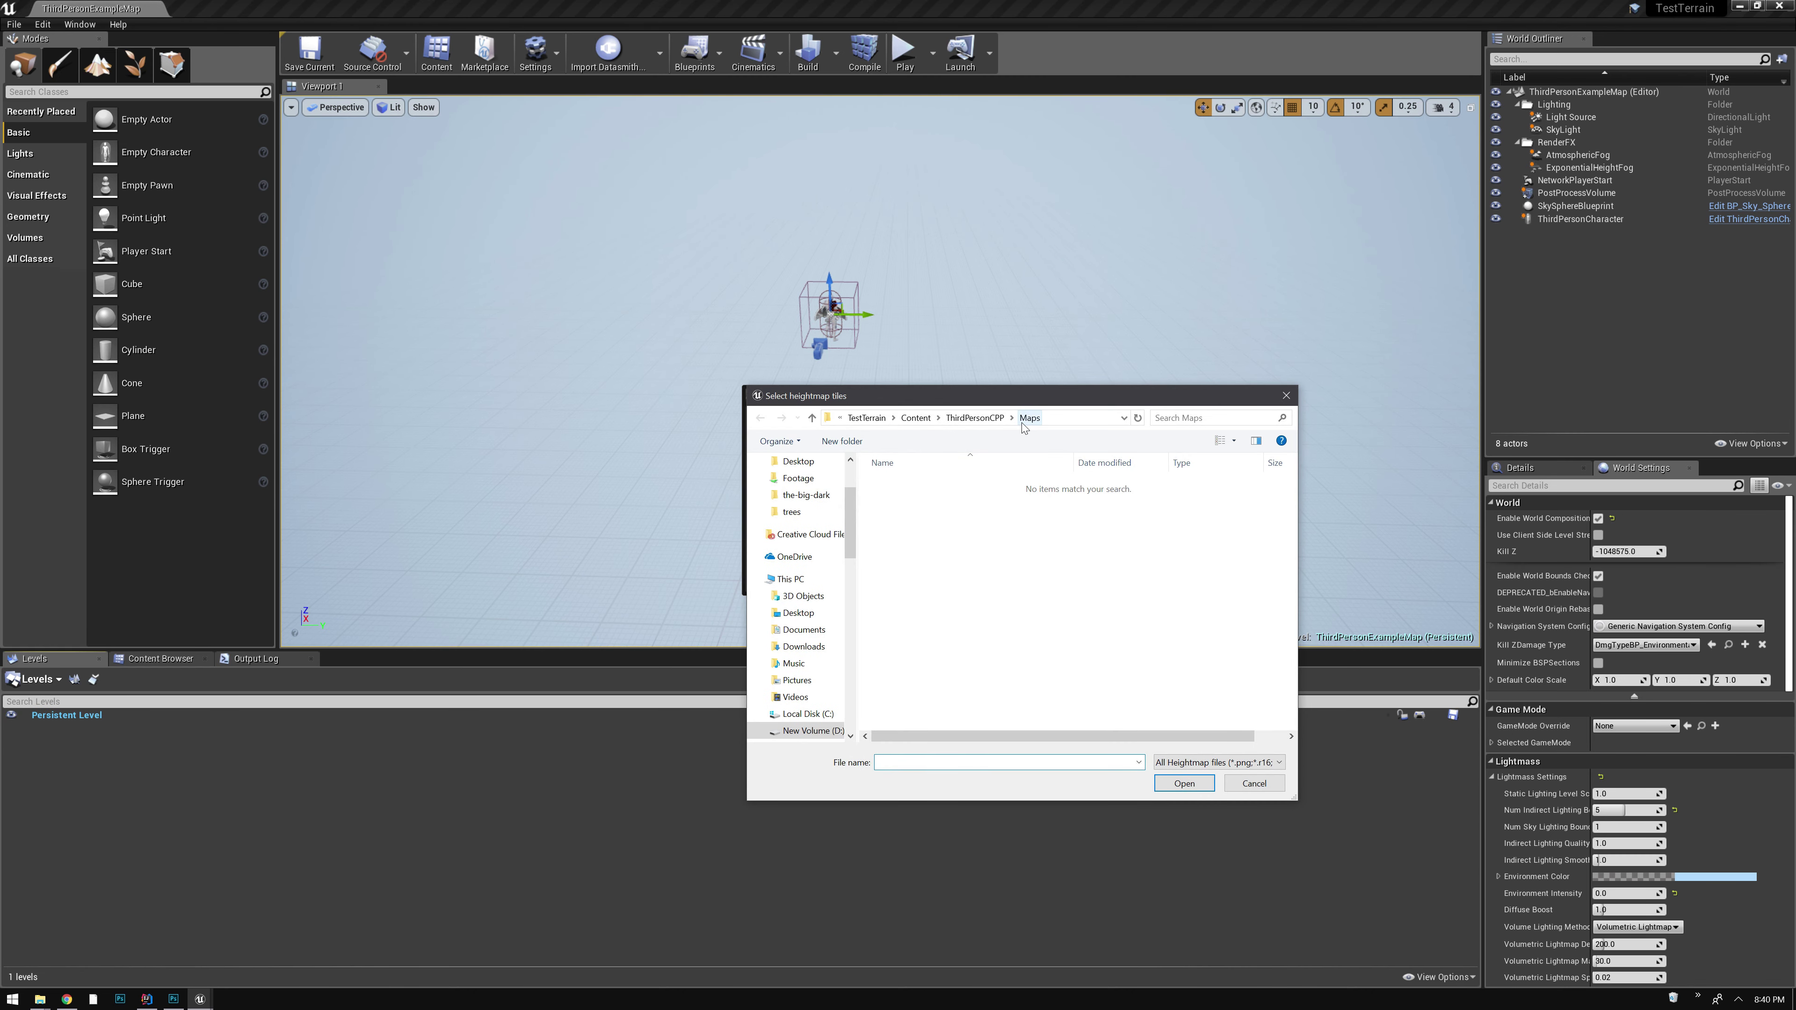
pyautogui.scroll(3, 813, 523)
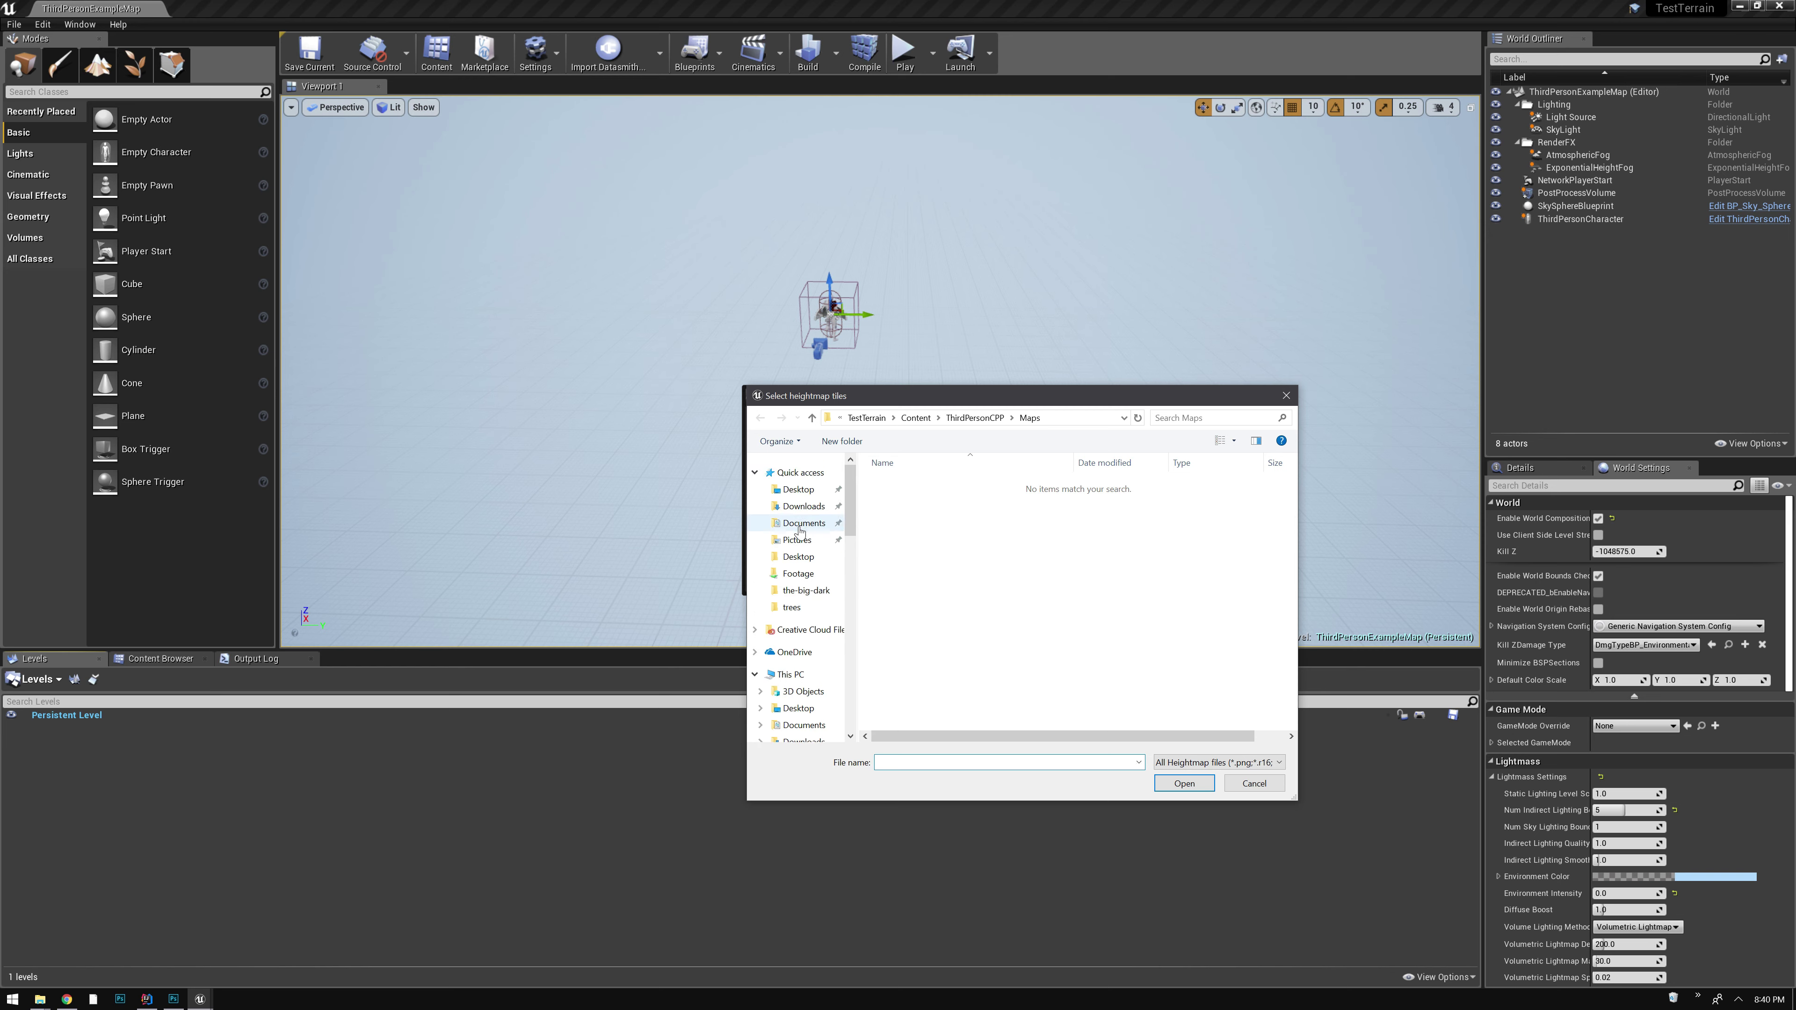
pyautogui.click(800, 523)
pyautogui.scroll(-6, 980, 604)
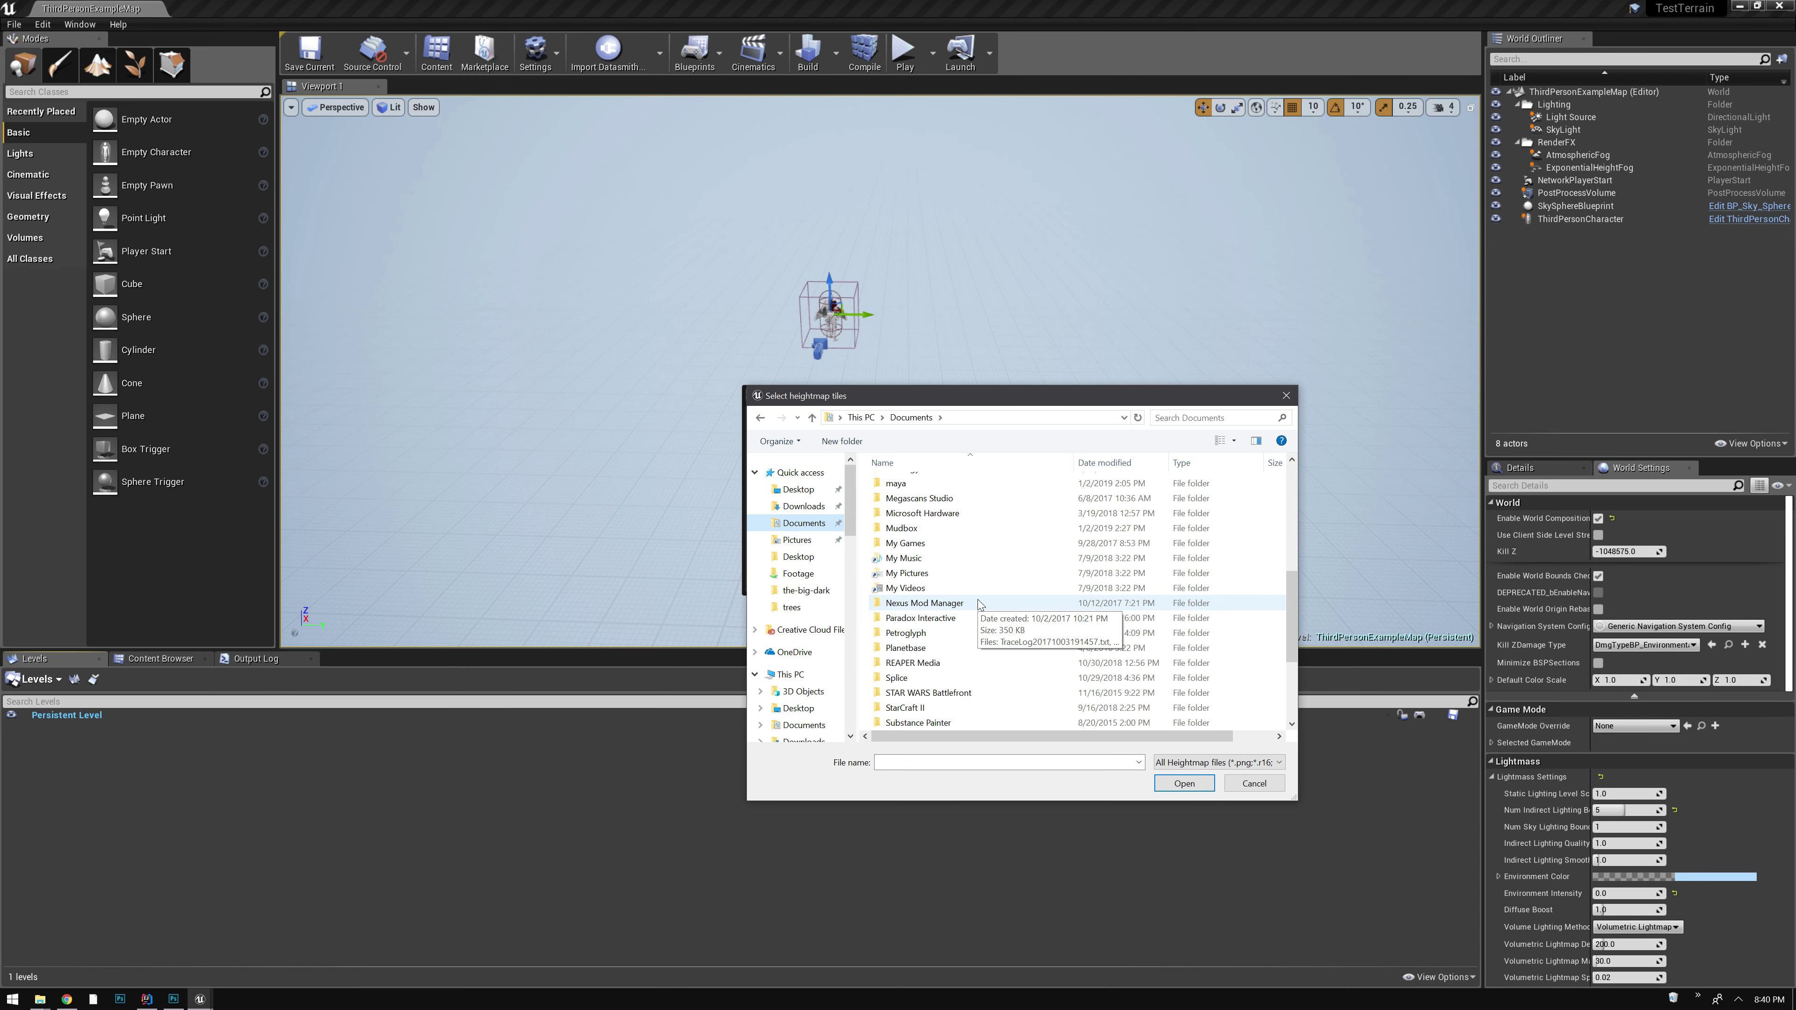
pyautogui.scroll(-3, 902, 715)
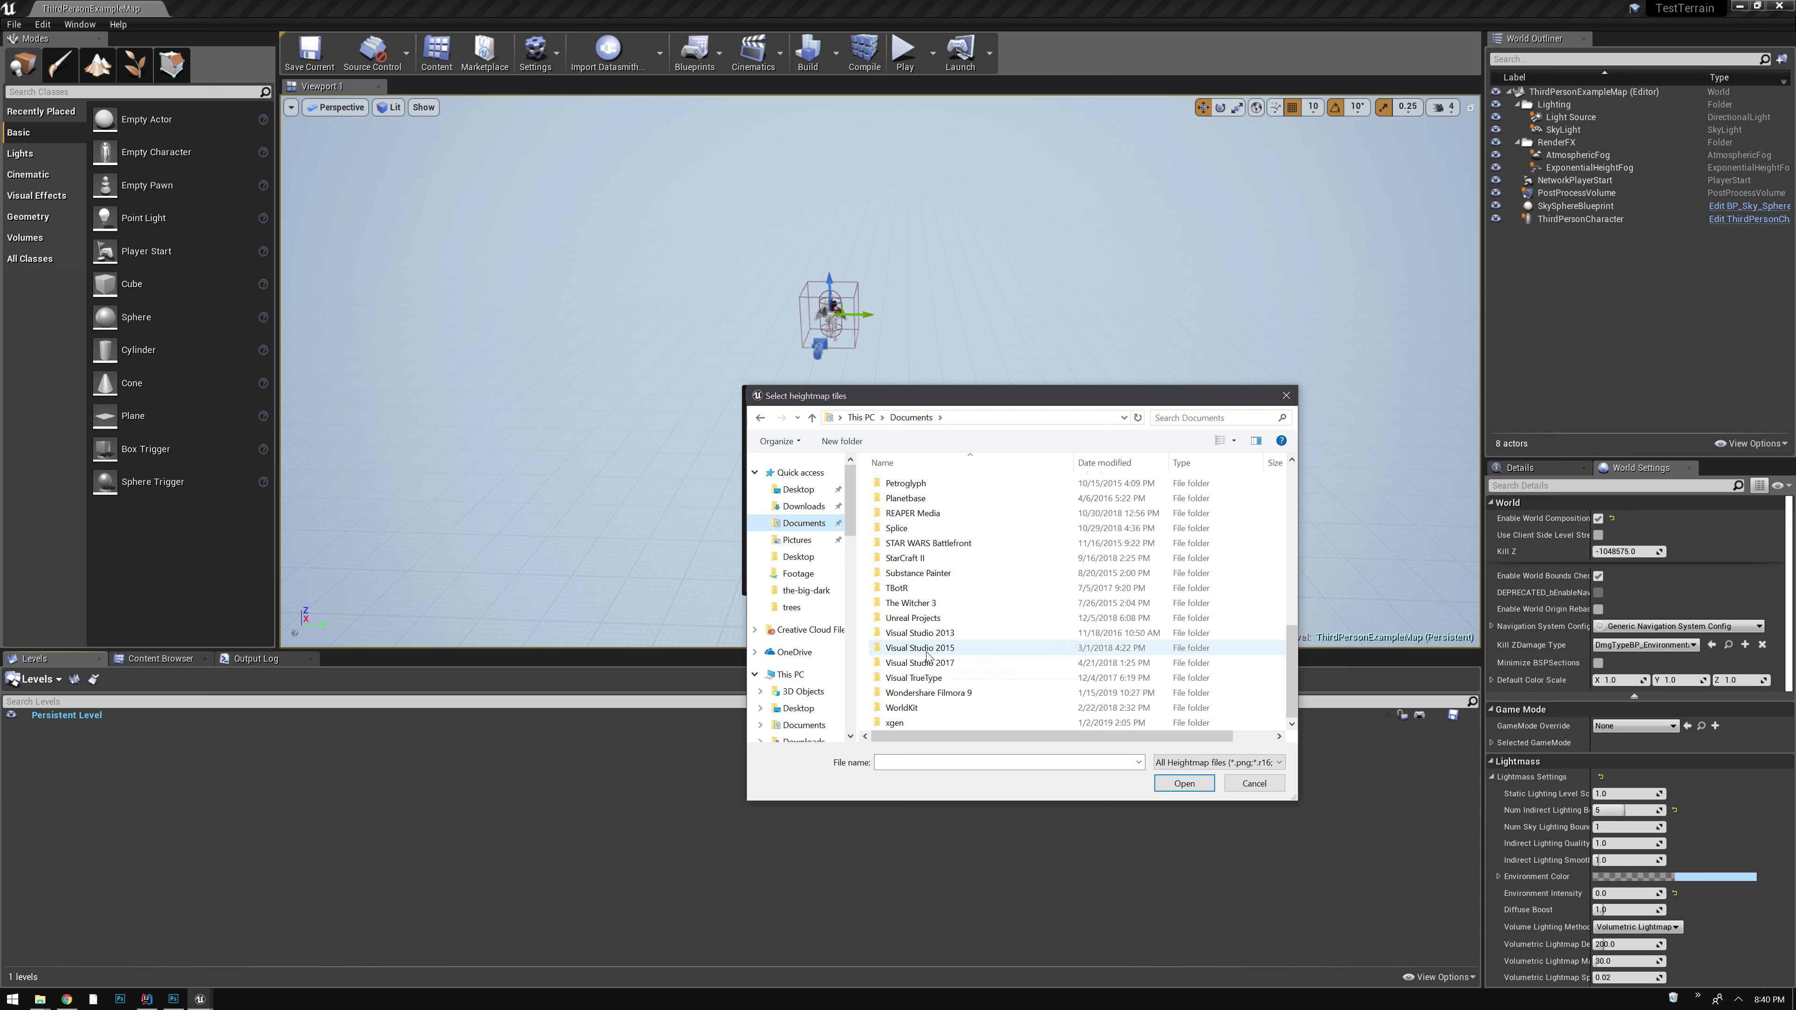
pyautogui.doubleClick(903, 708)
pyautogui.doubleClick(911, 487)
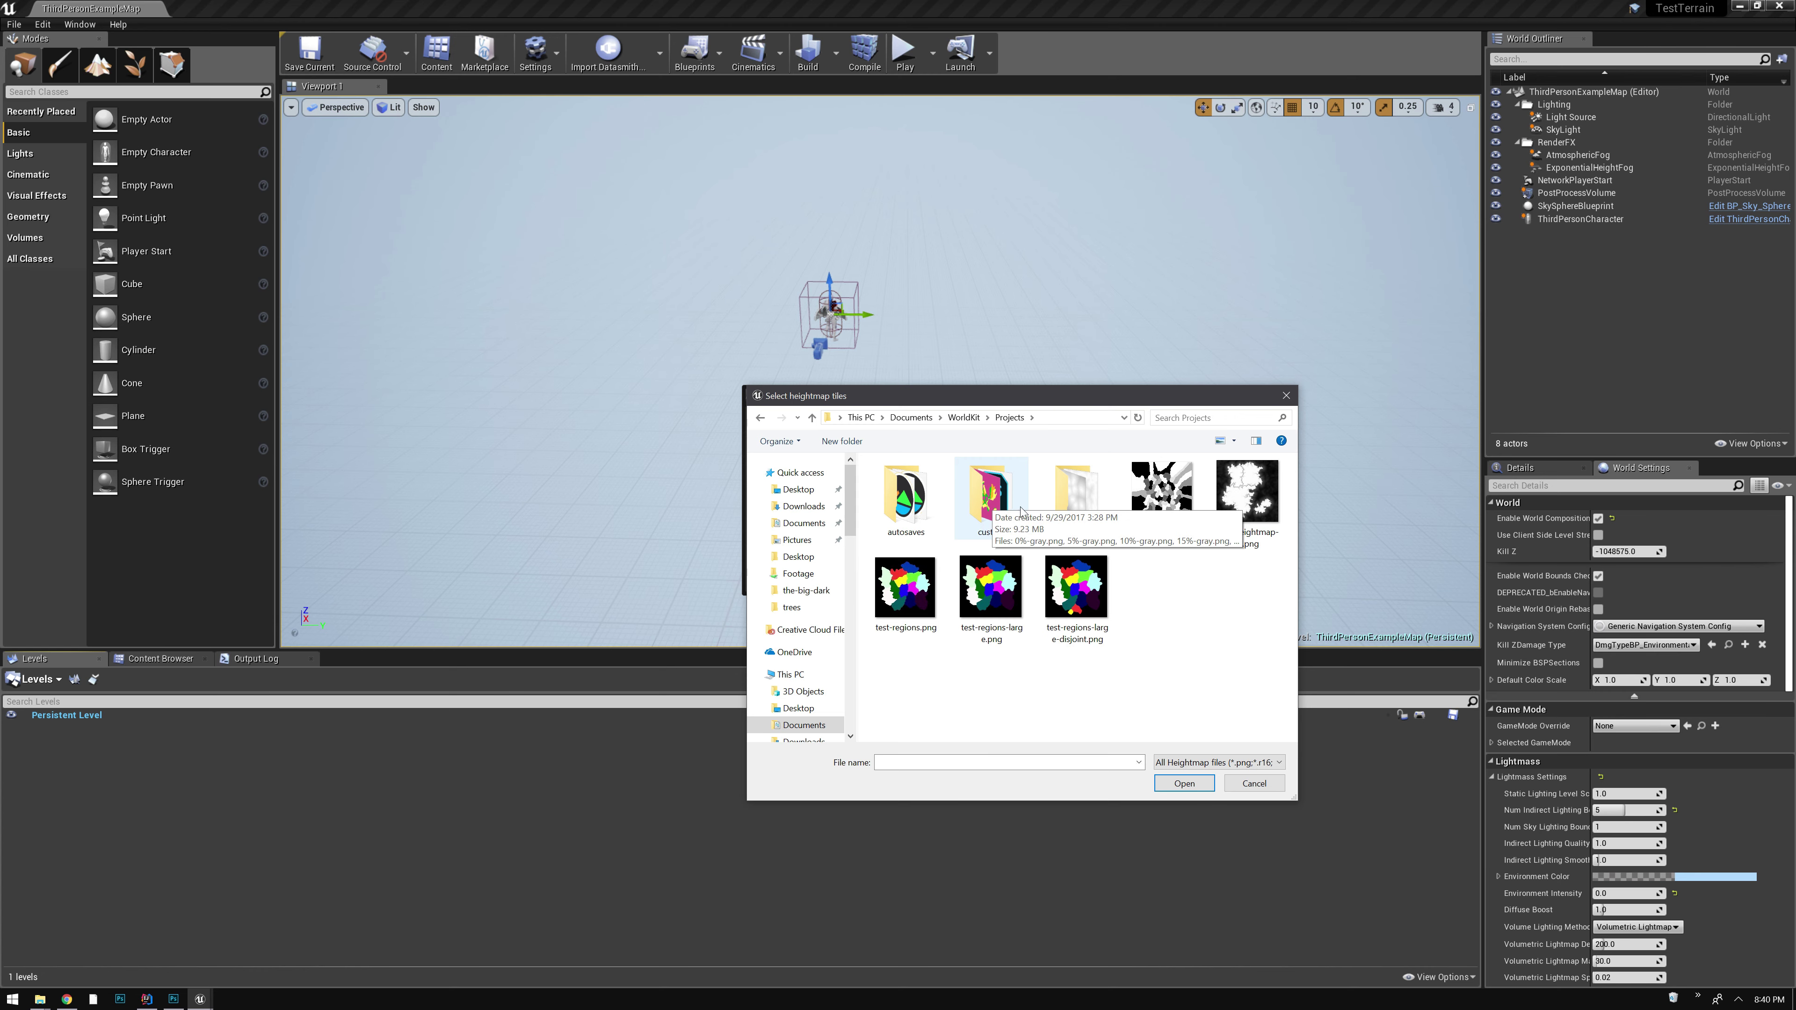
pyautogui.doubleClick(1084, 522)
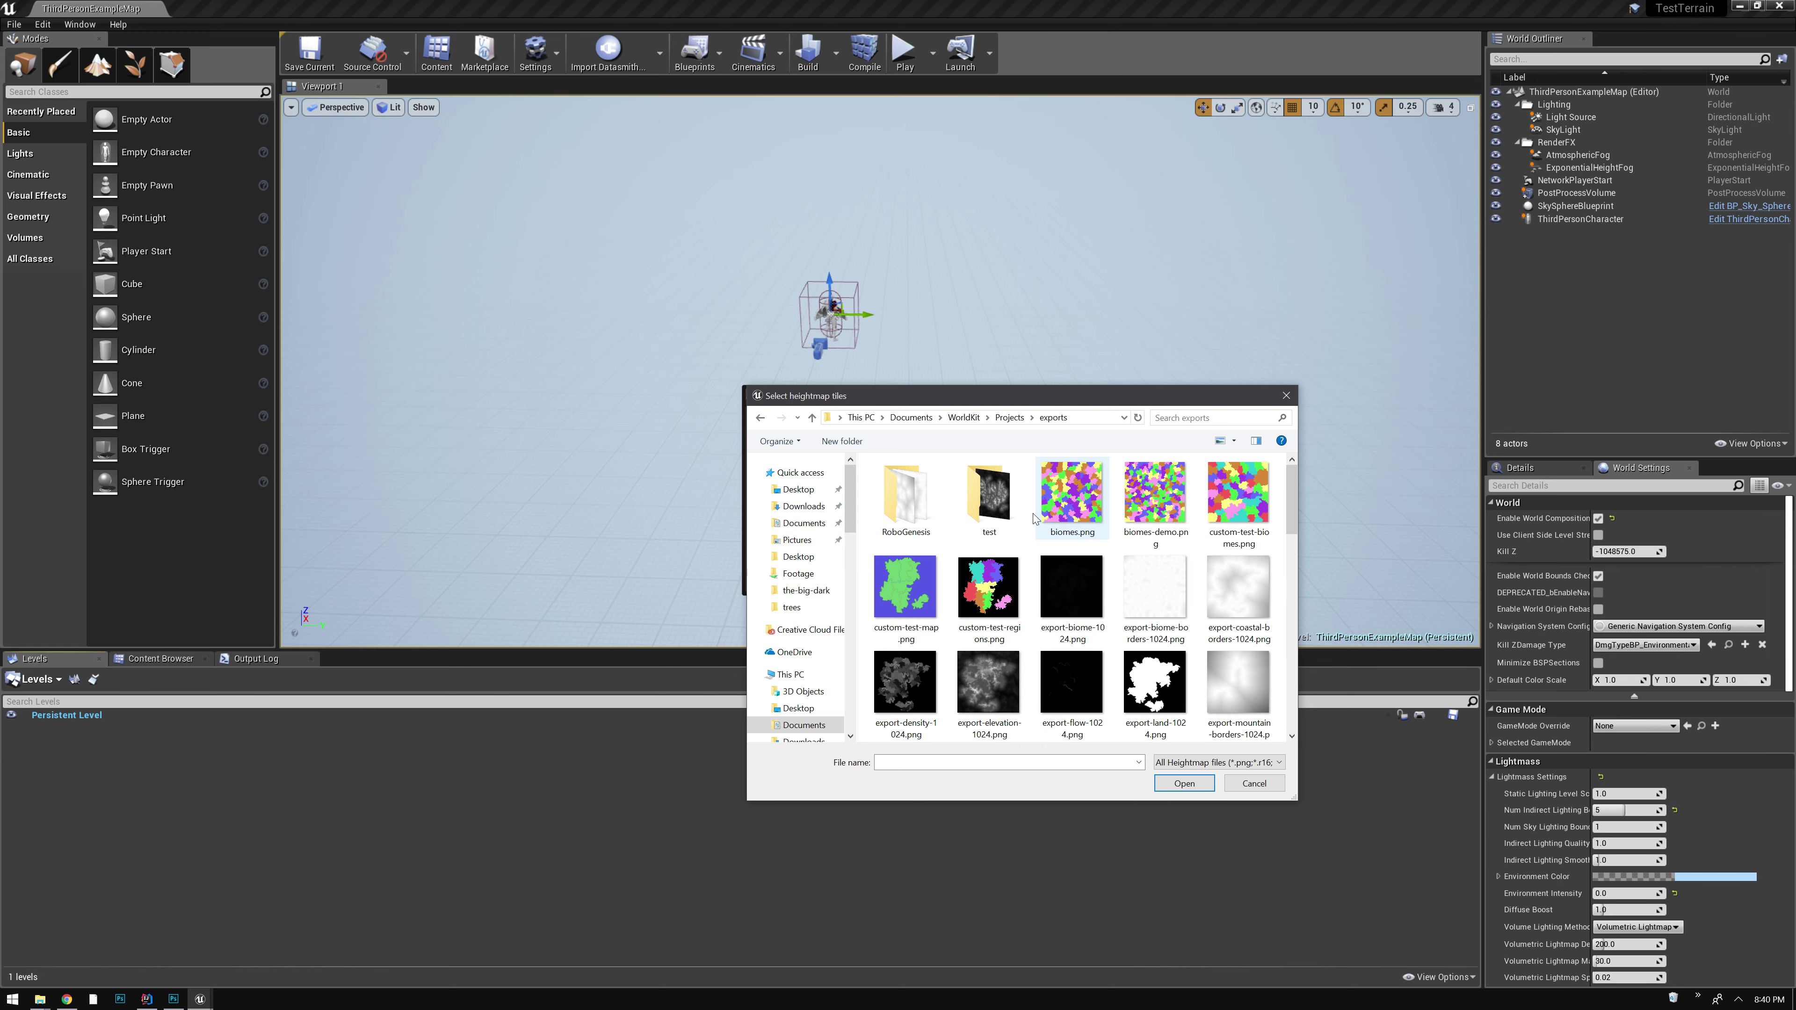
pyautogui.doubleClick(997, 504)
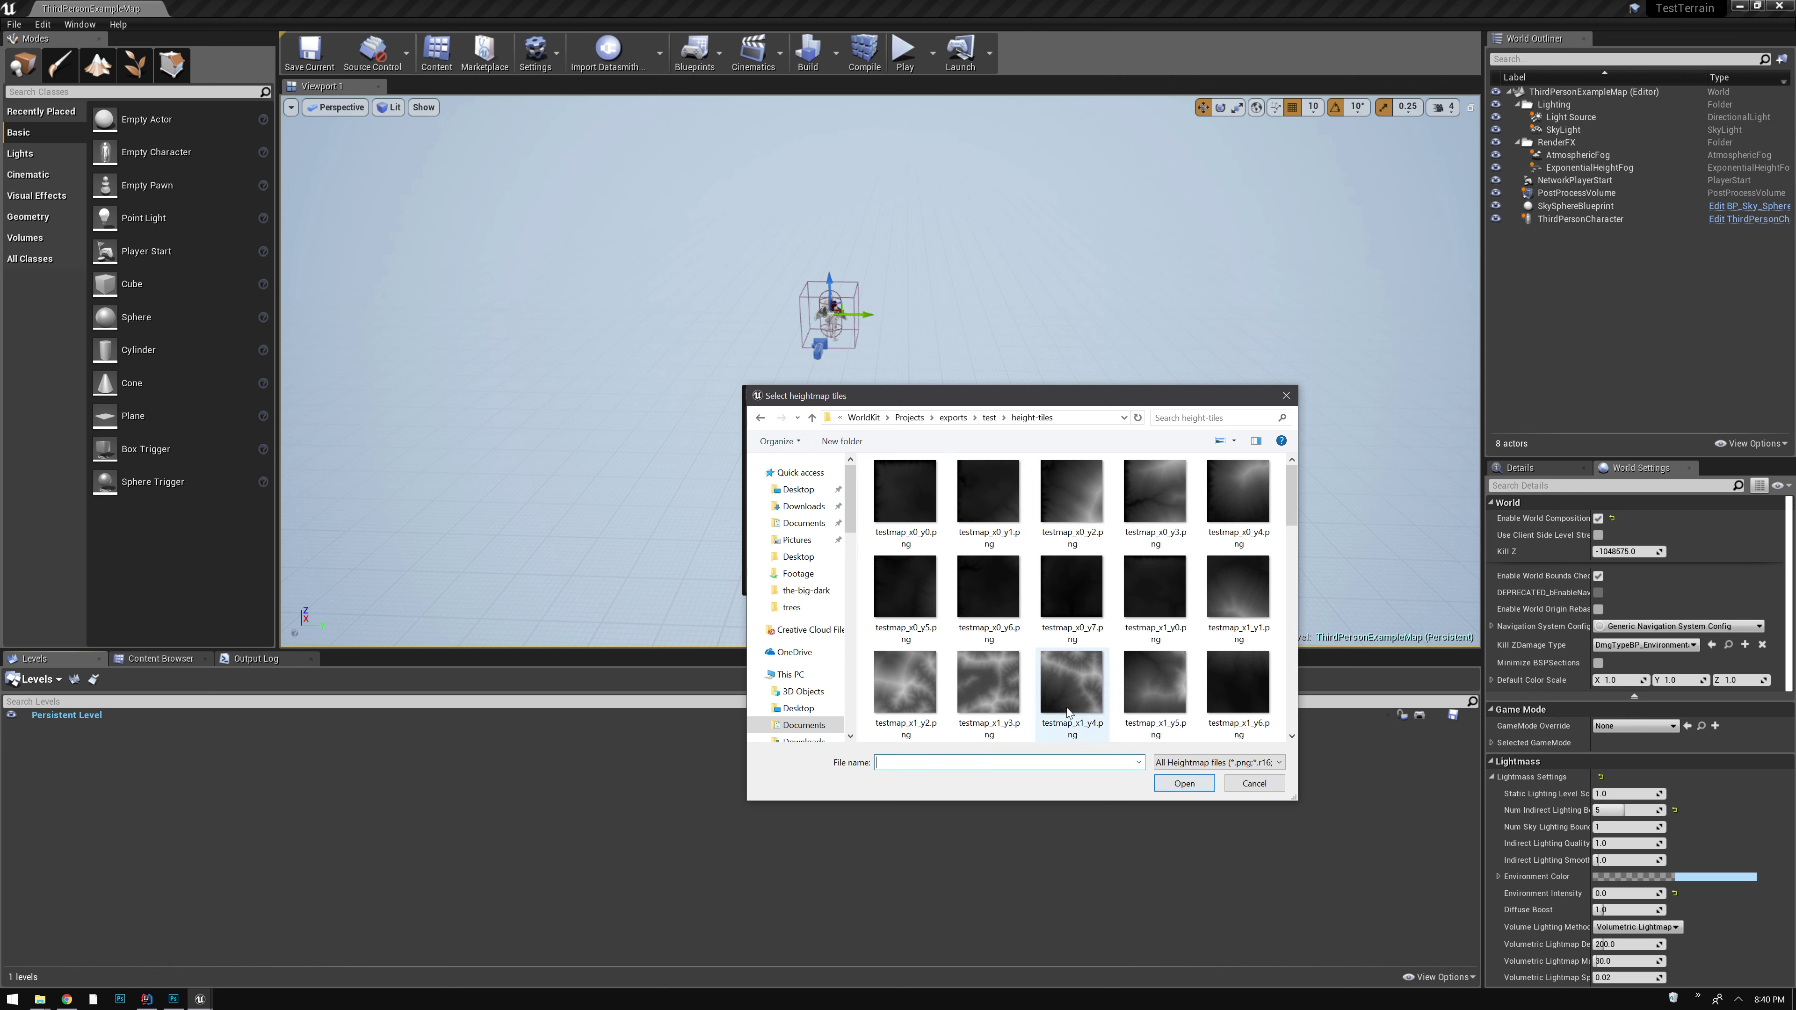
# Select tiles testmap_x0_y0.png through testmap_x7_y7.png and confirm them for import
pyautogui.click(918, 509)
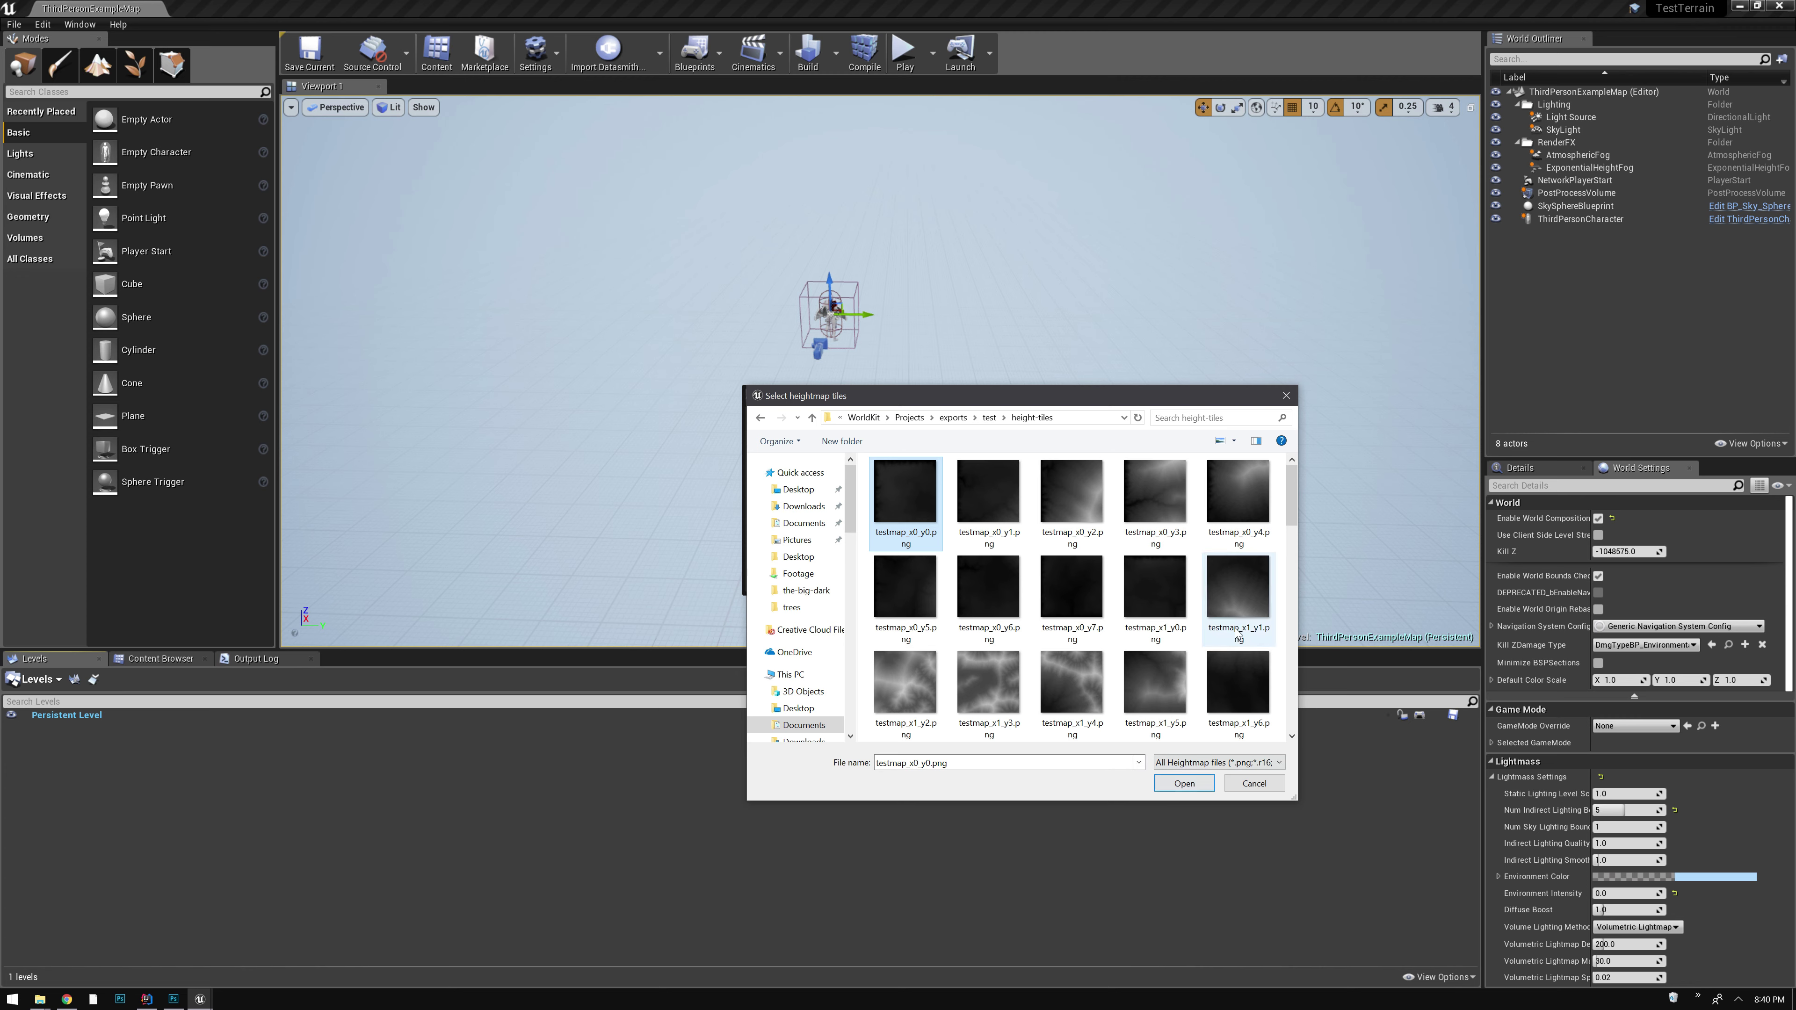
pyautogui.scroll(-10, 1237, 622)
pyautogui.keyDown('shift'); pyautogui.click(1171, 718); pyautogui.keyUp('shift')
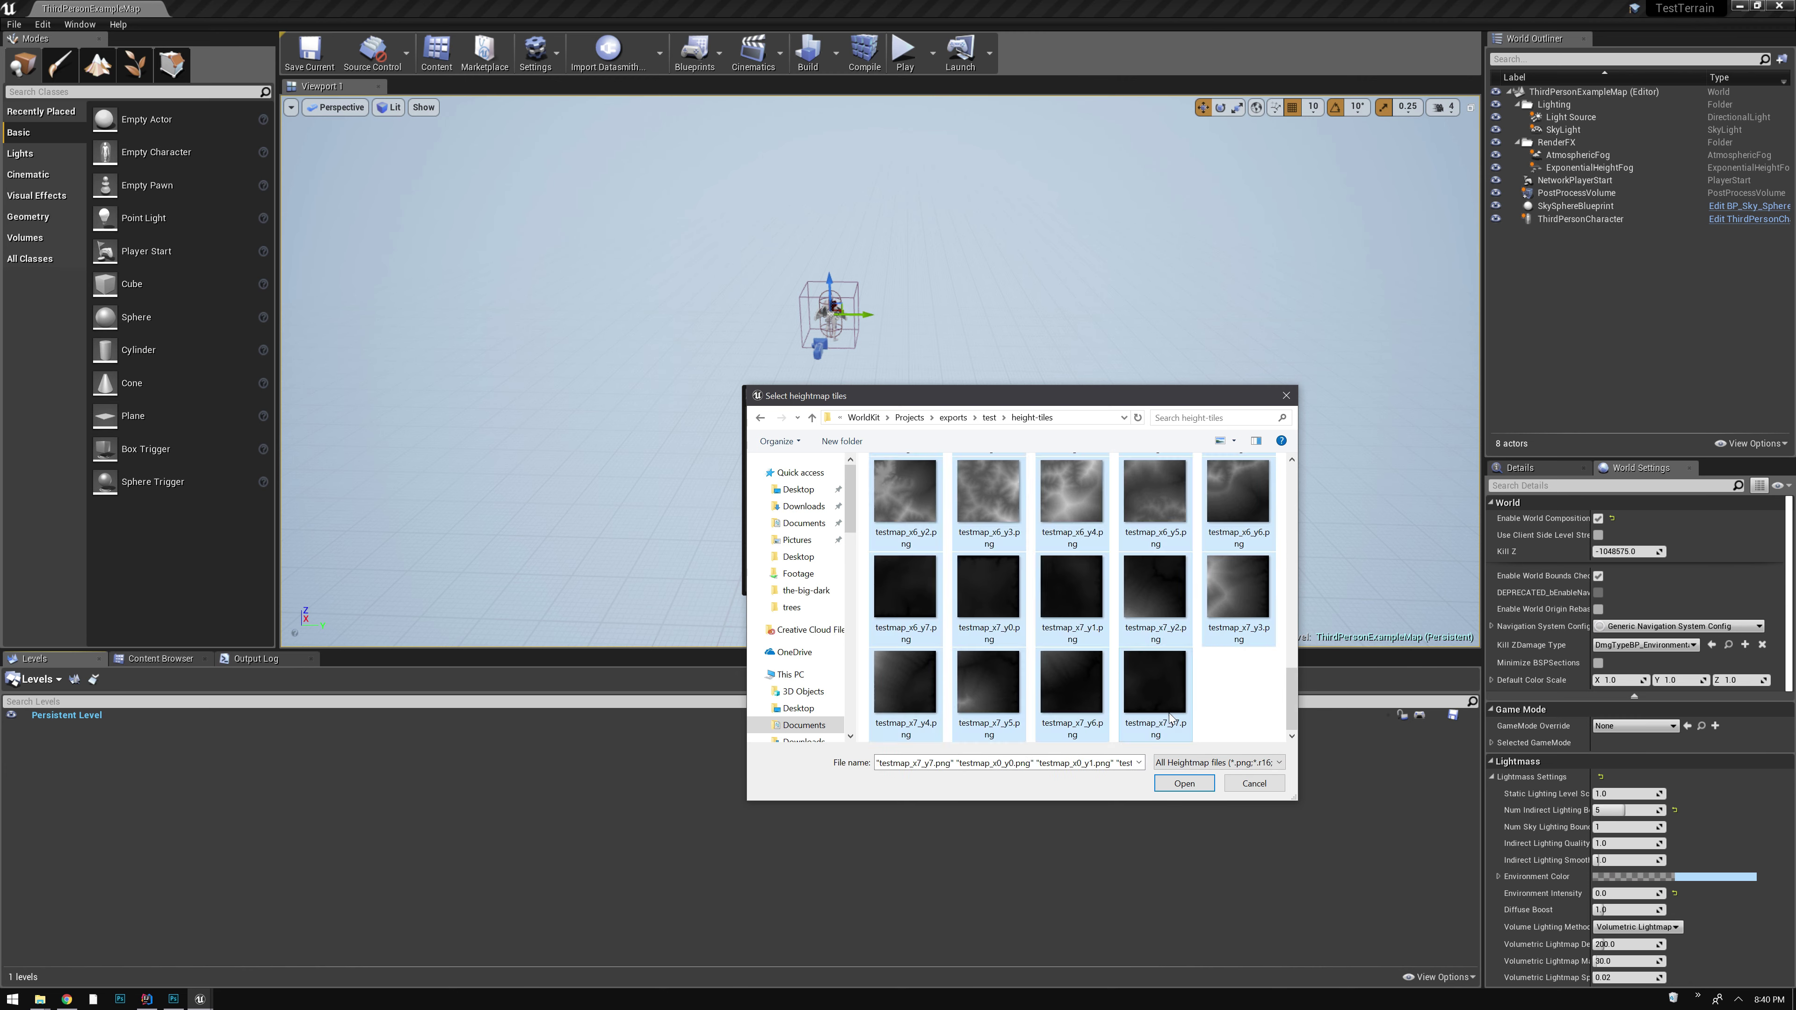
pyautogui.click(1191, 783)
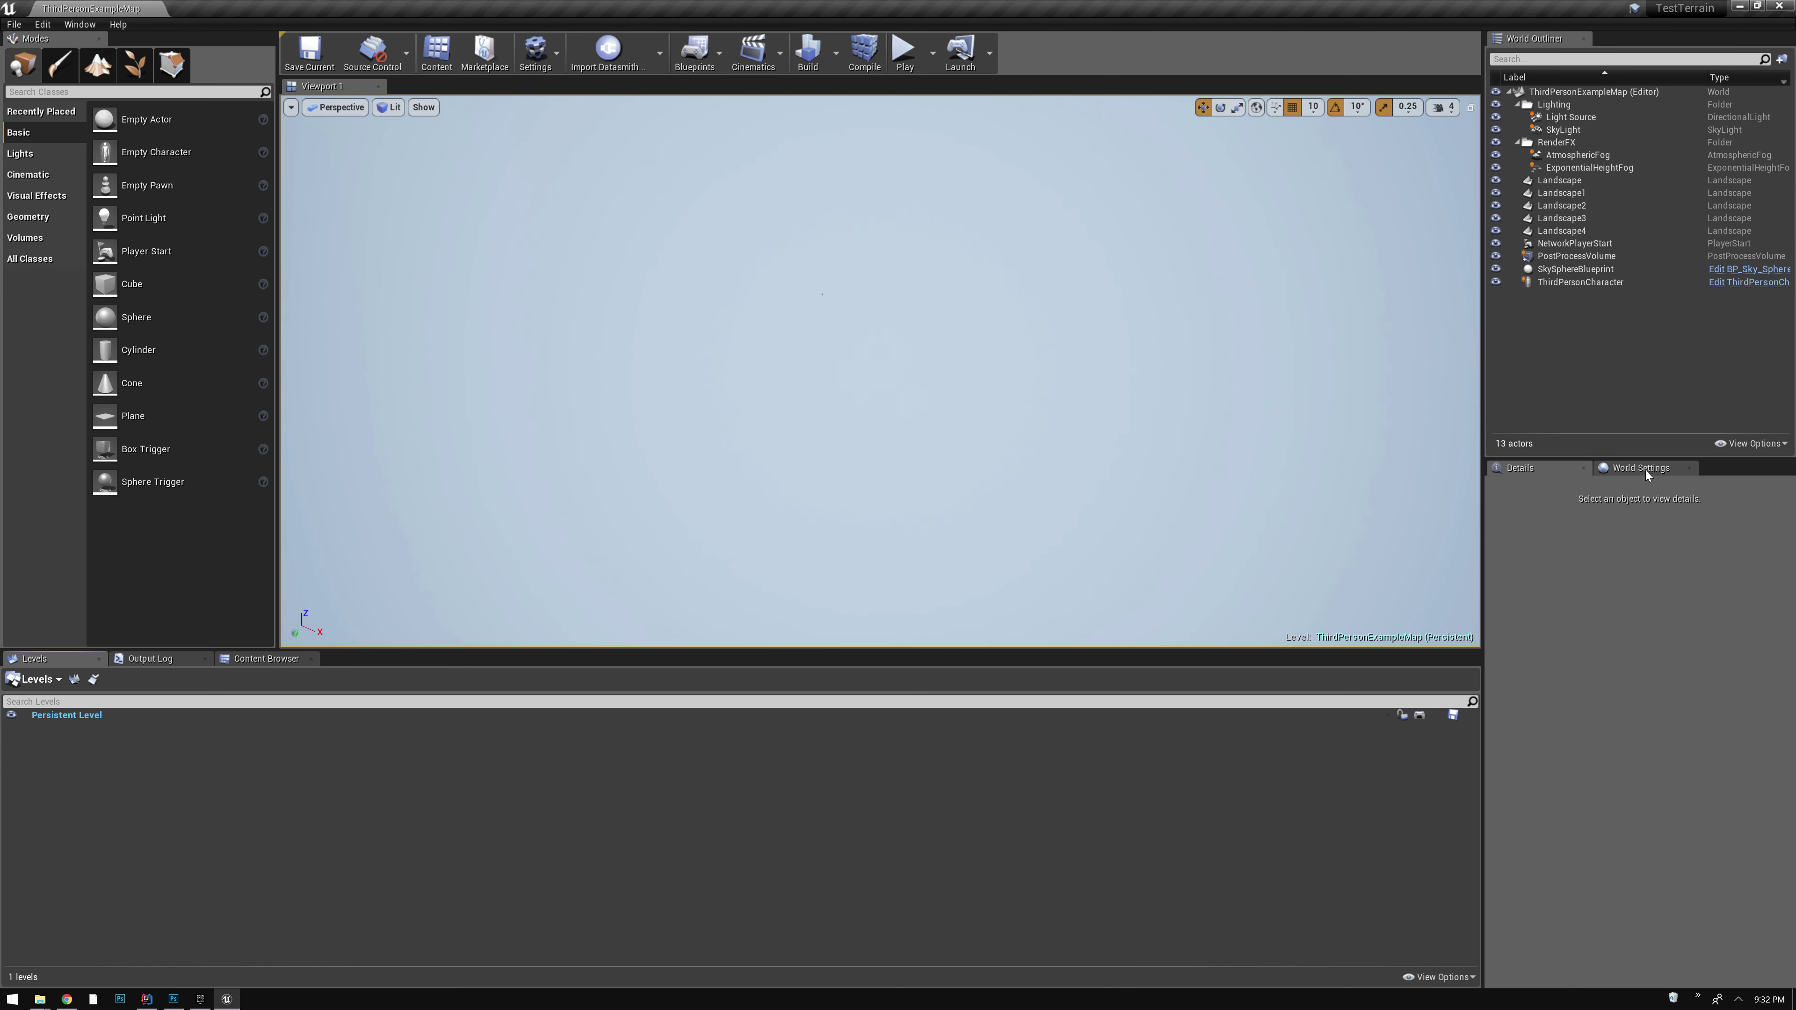
# Show the World Settings properties after the tiled landscape import finishes
pyautogui.click(1646, 472)
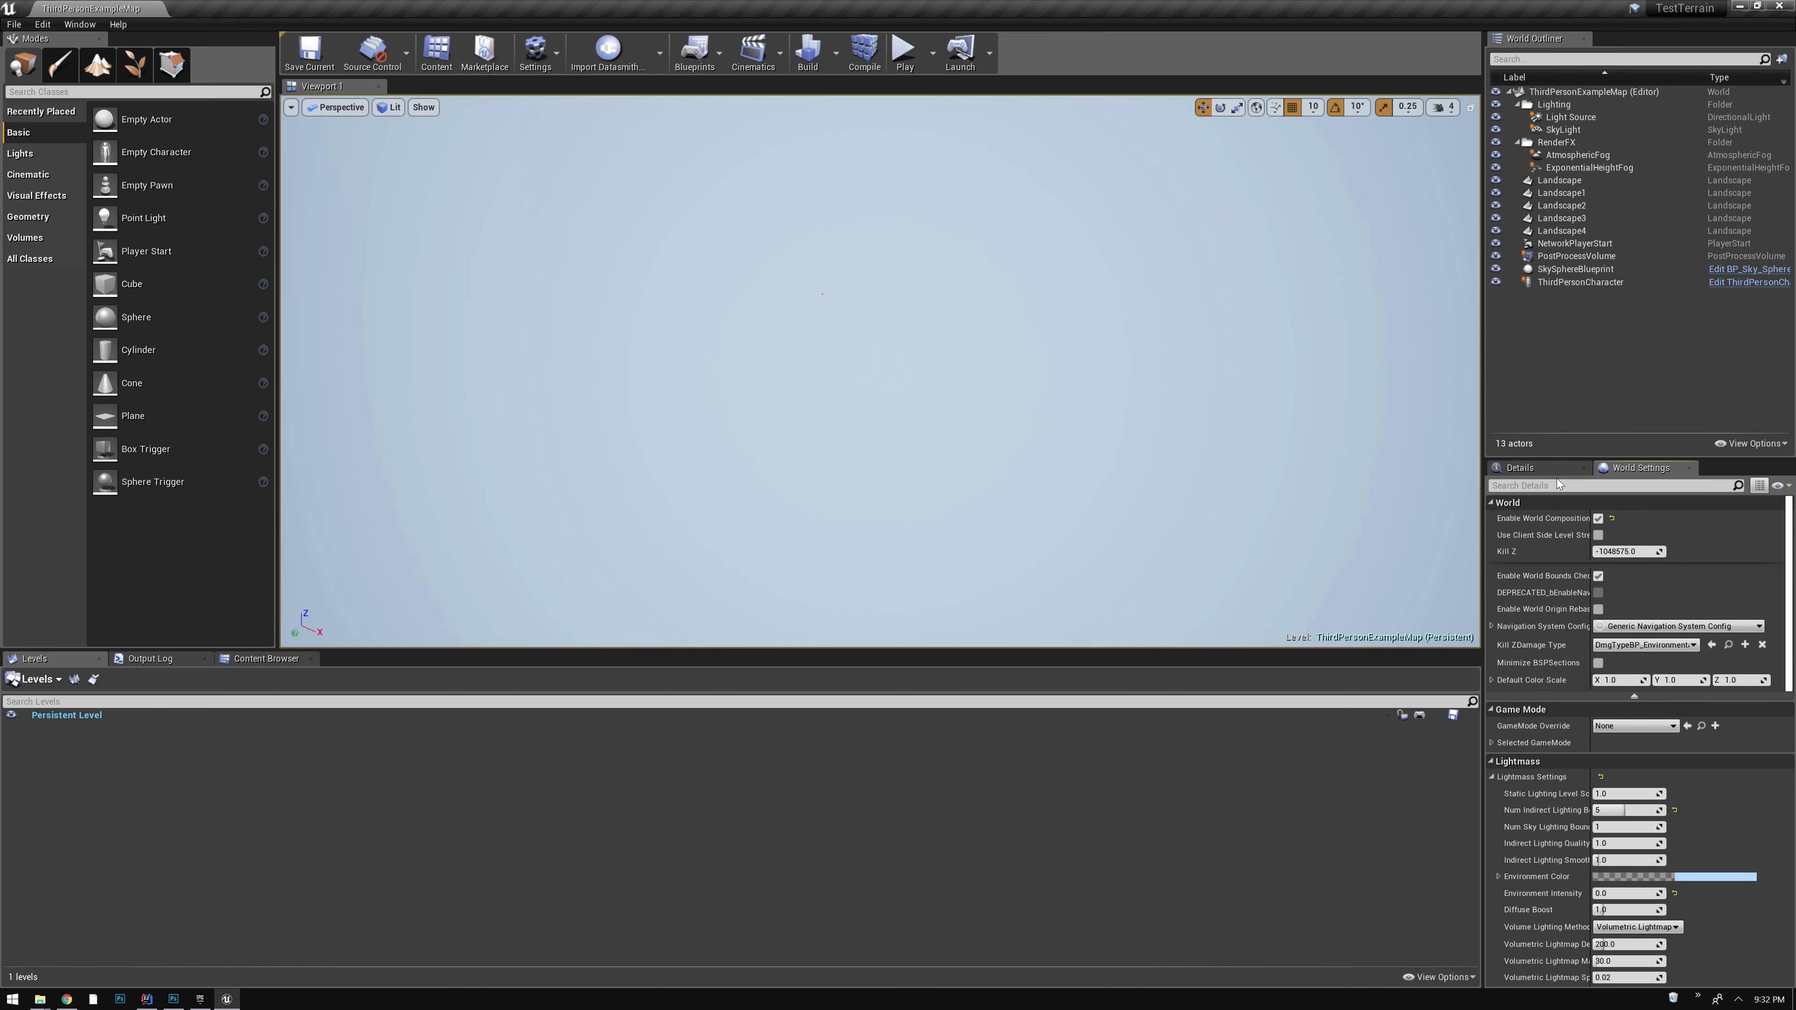
# Return to the Details panel and start a new Import Tiled Landscape from the Levels menu
pyautogui.click(1534, 469)
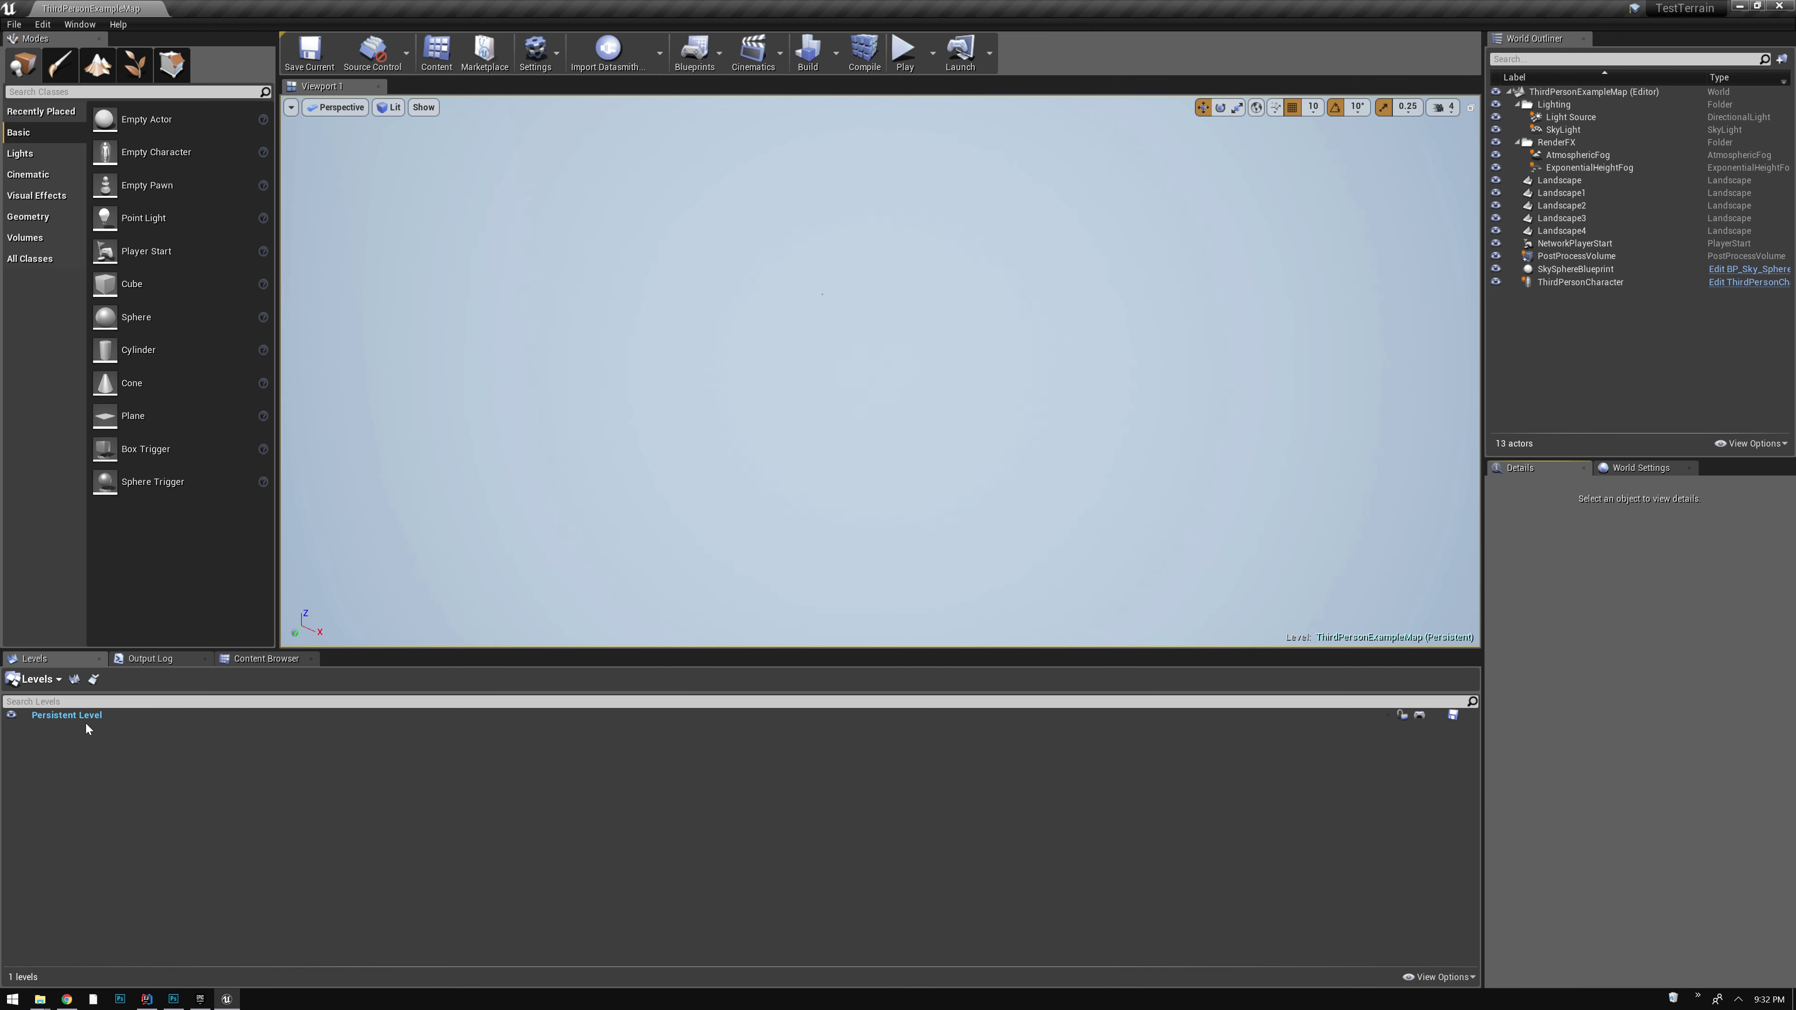
pyautogui.click(39, 679)
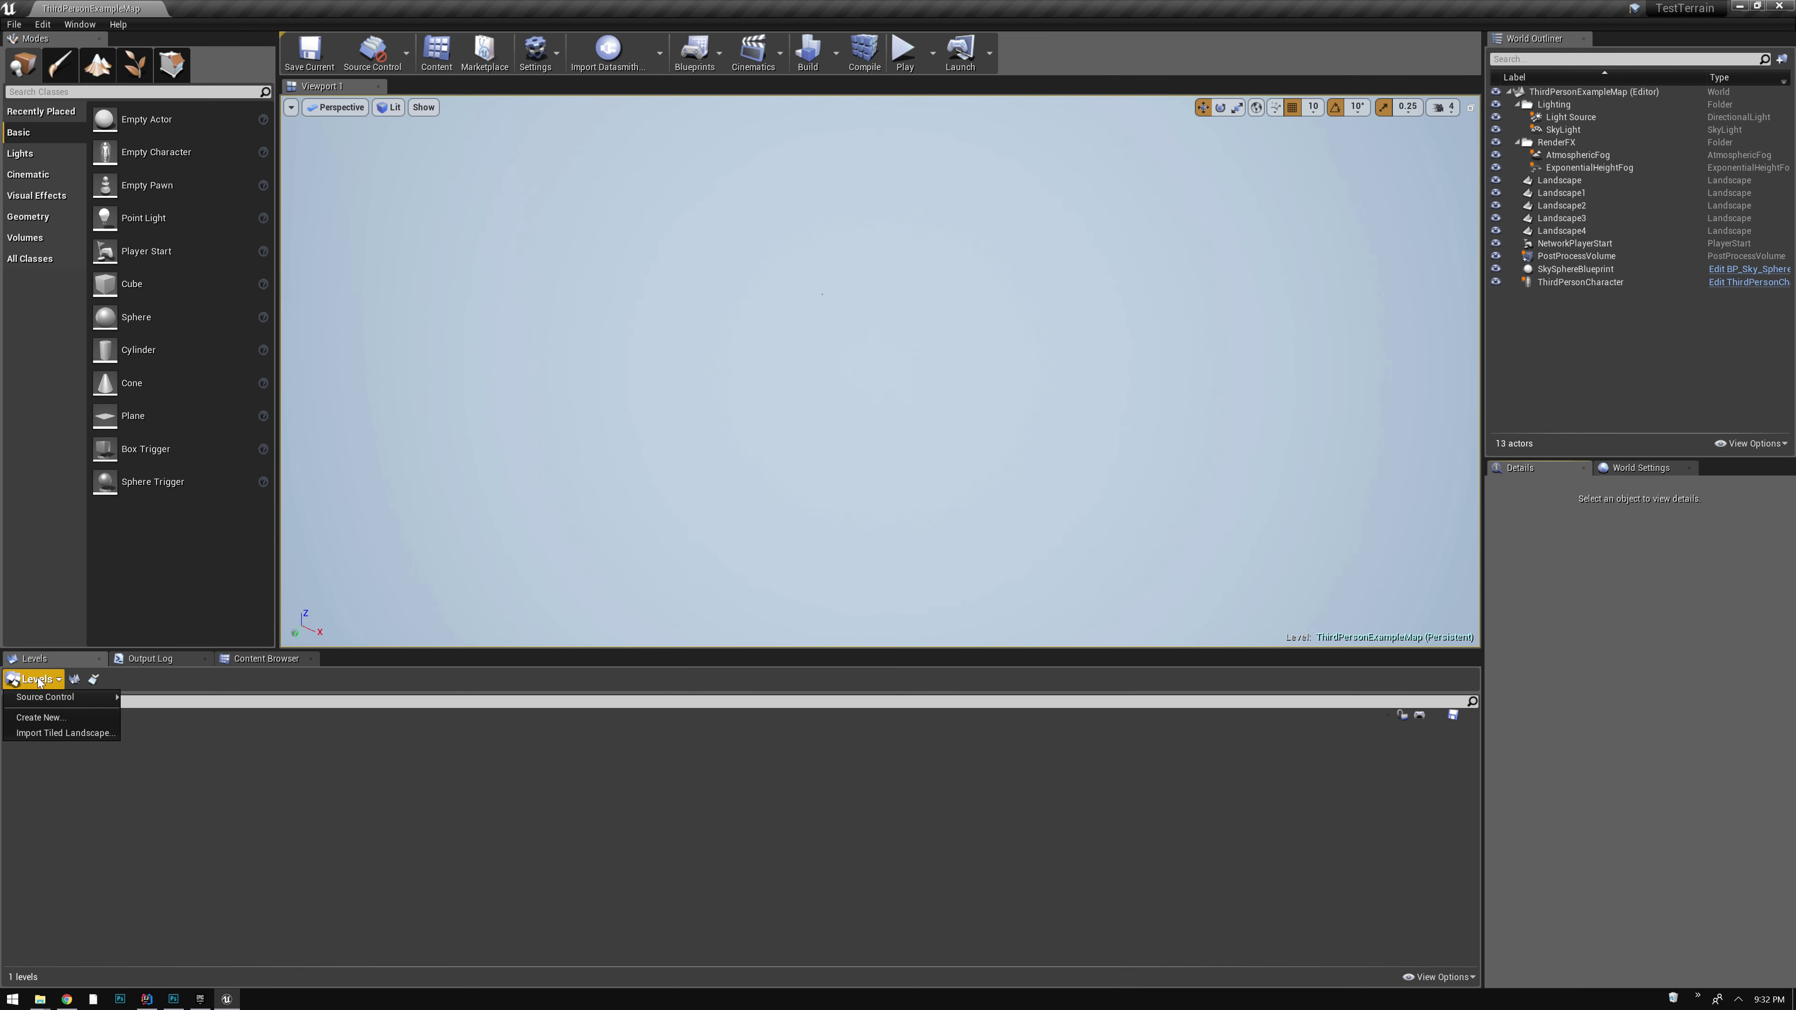
pyautogui.click(37, 734)
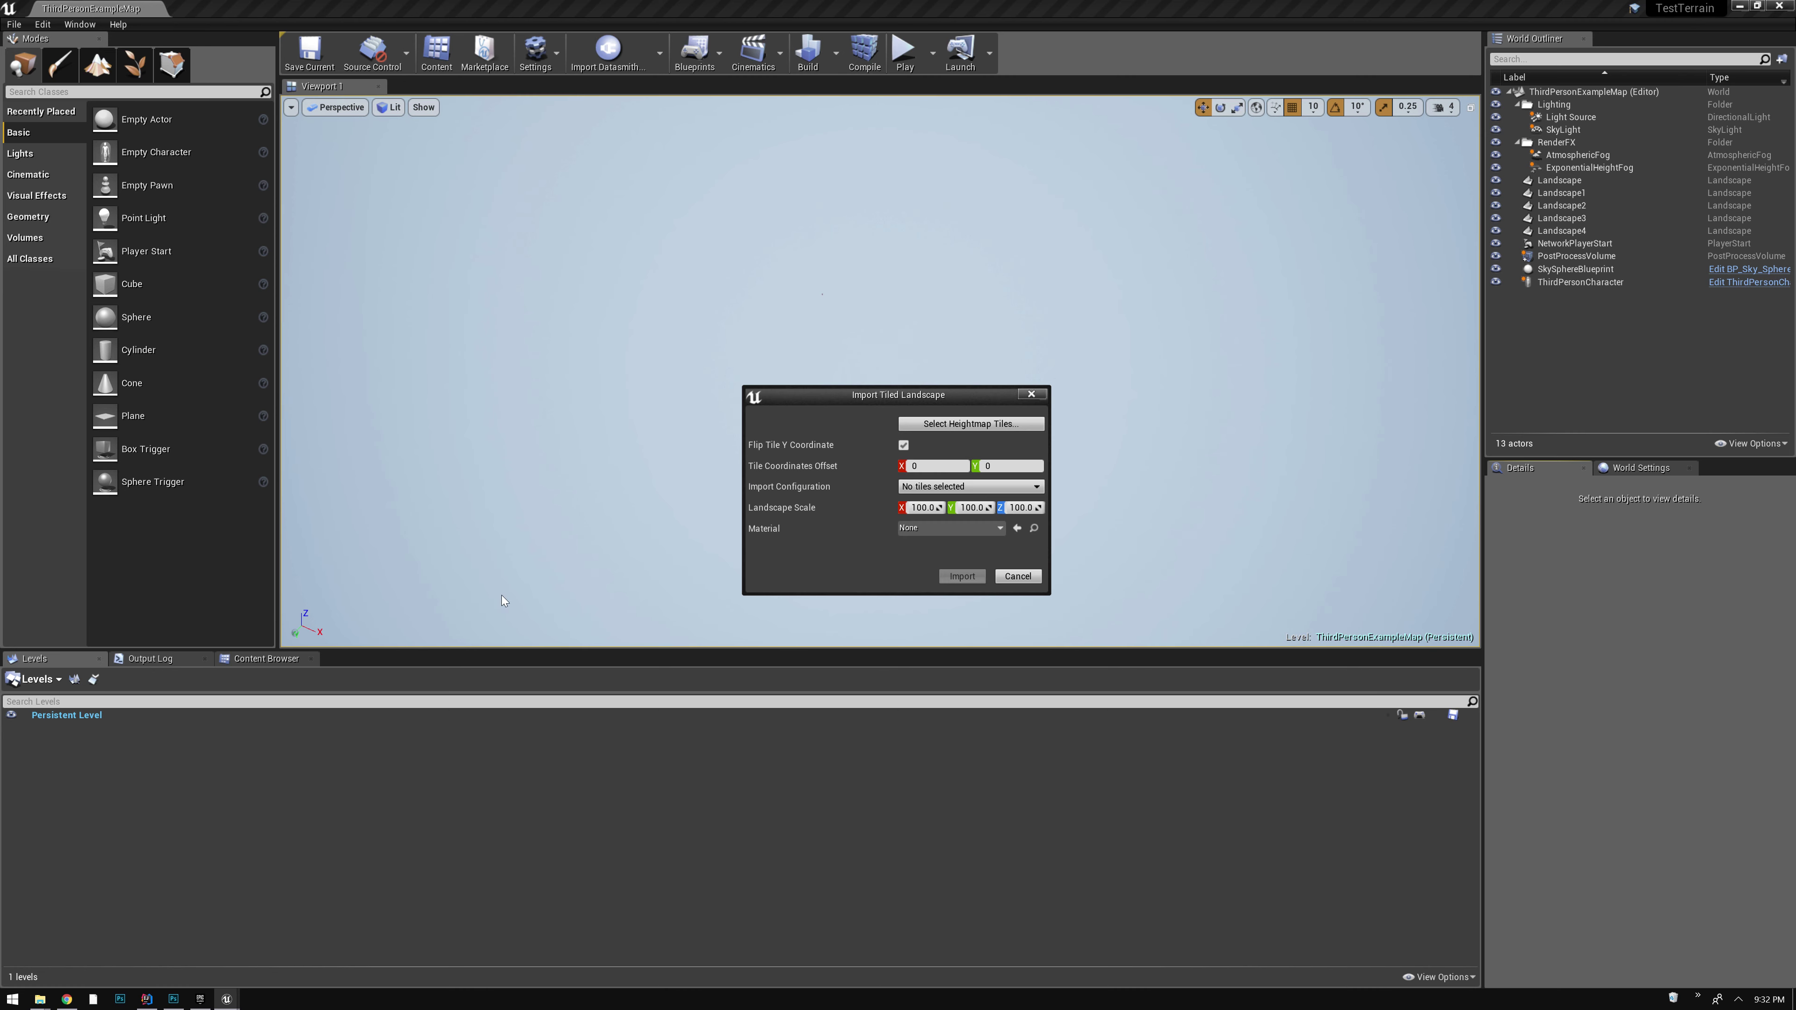
# Turn off Flip Tile Y Coordinate, set Landscape Scale Z to 50, and open the heightmap tile picker
pyautogui.click(904, 446)
pyautogui.click(1021, 508)
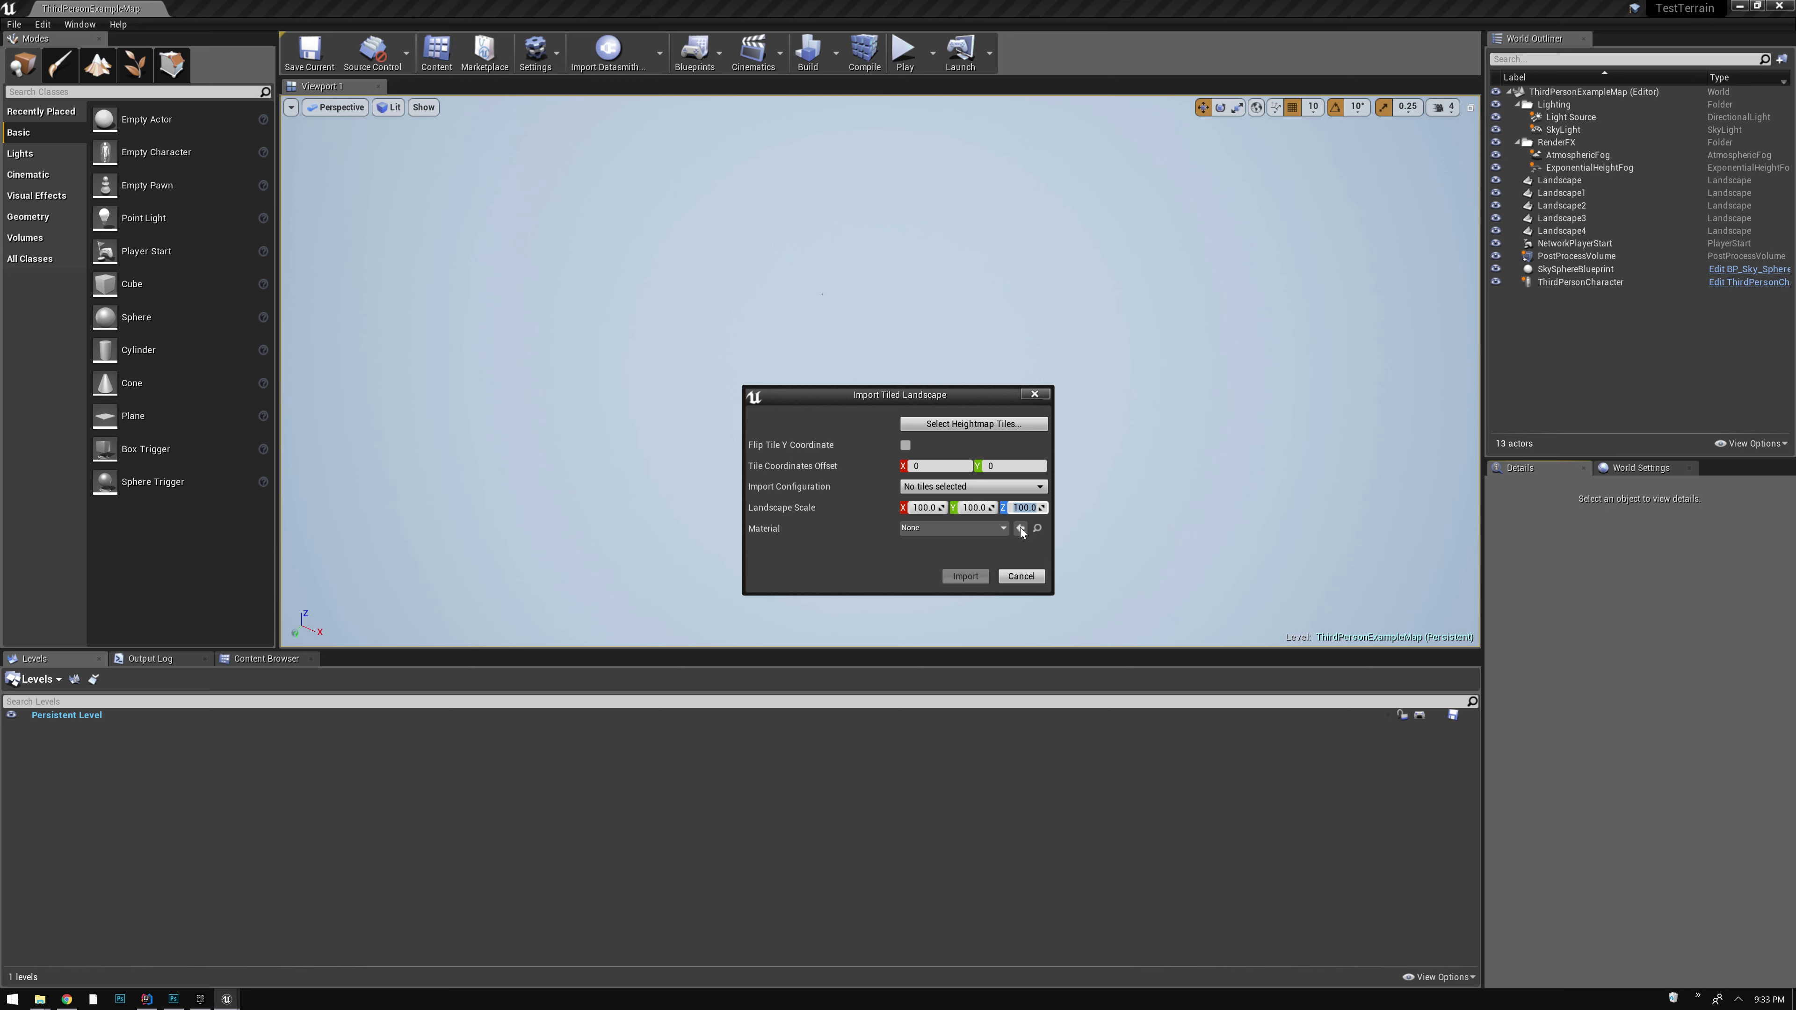
pyautogui.write('50')
pyautogui.press('Return')
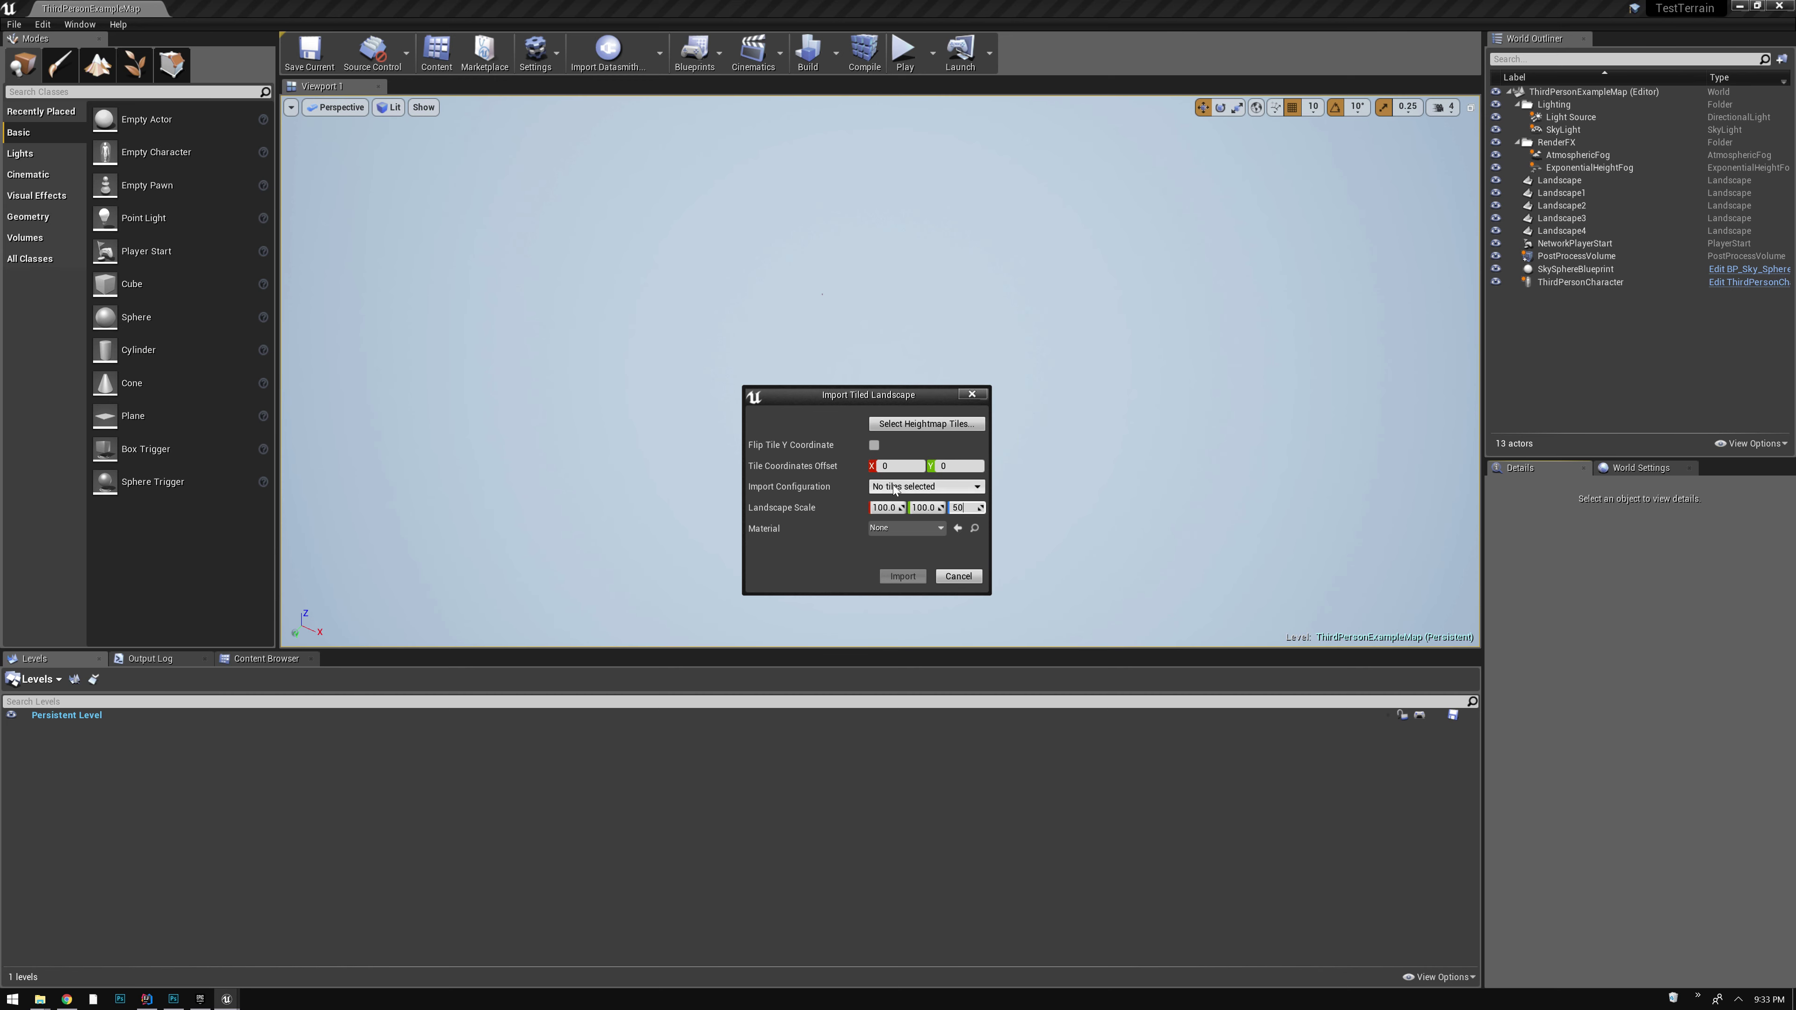
pyautogui.click(908, 422)
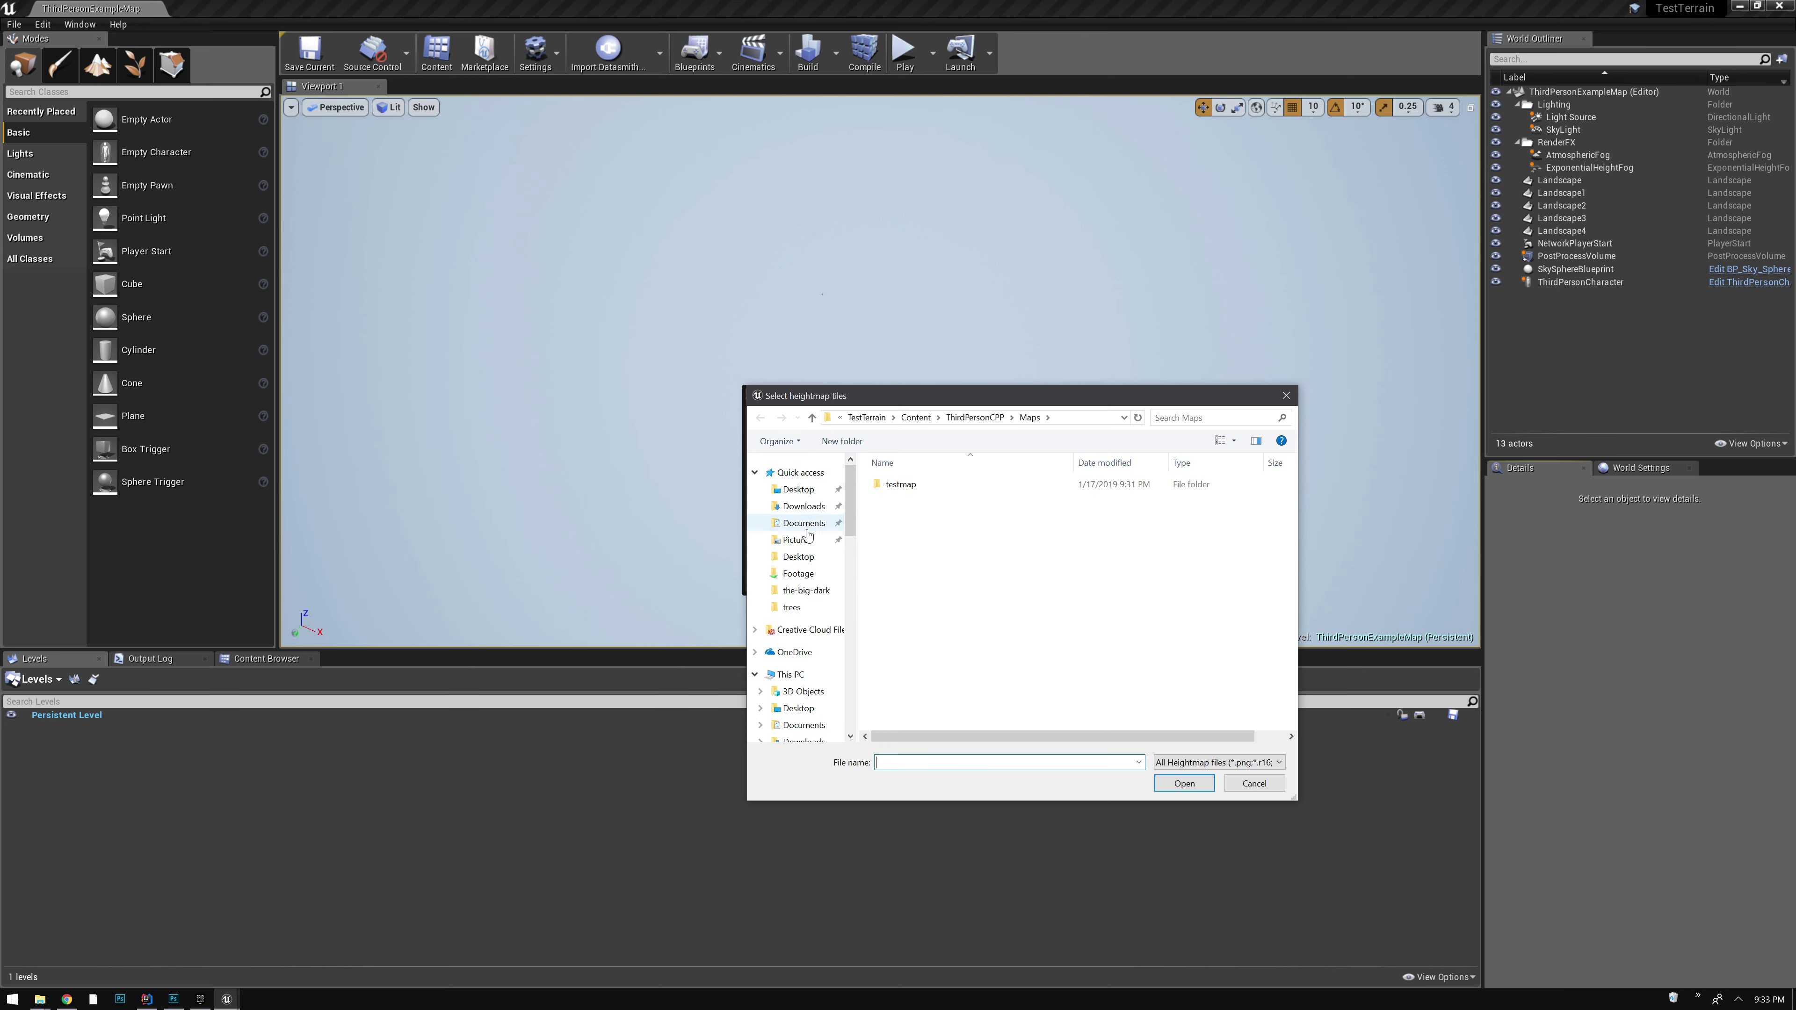
# Browse the tile picker to Documents/WorldKit/Projects/exports/test/height-tiles
pyautogui.click(810, 525)
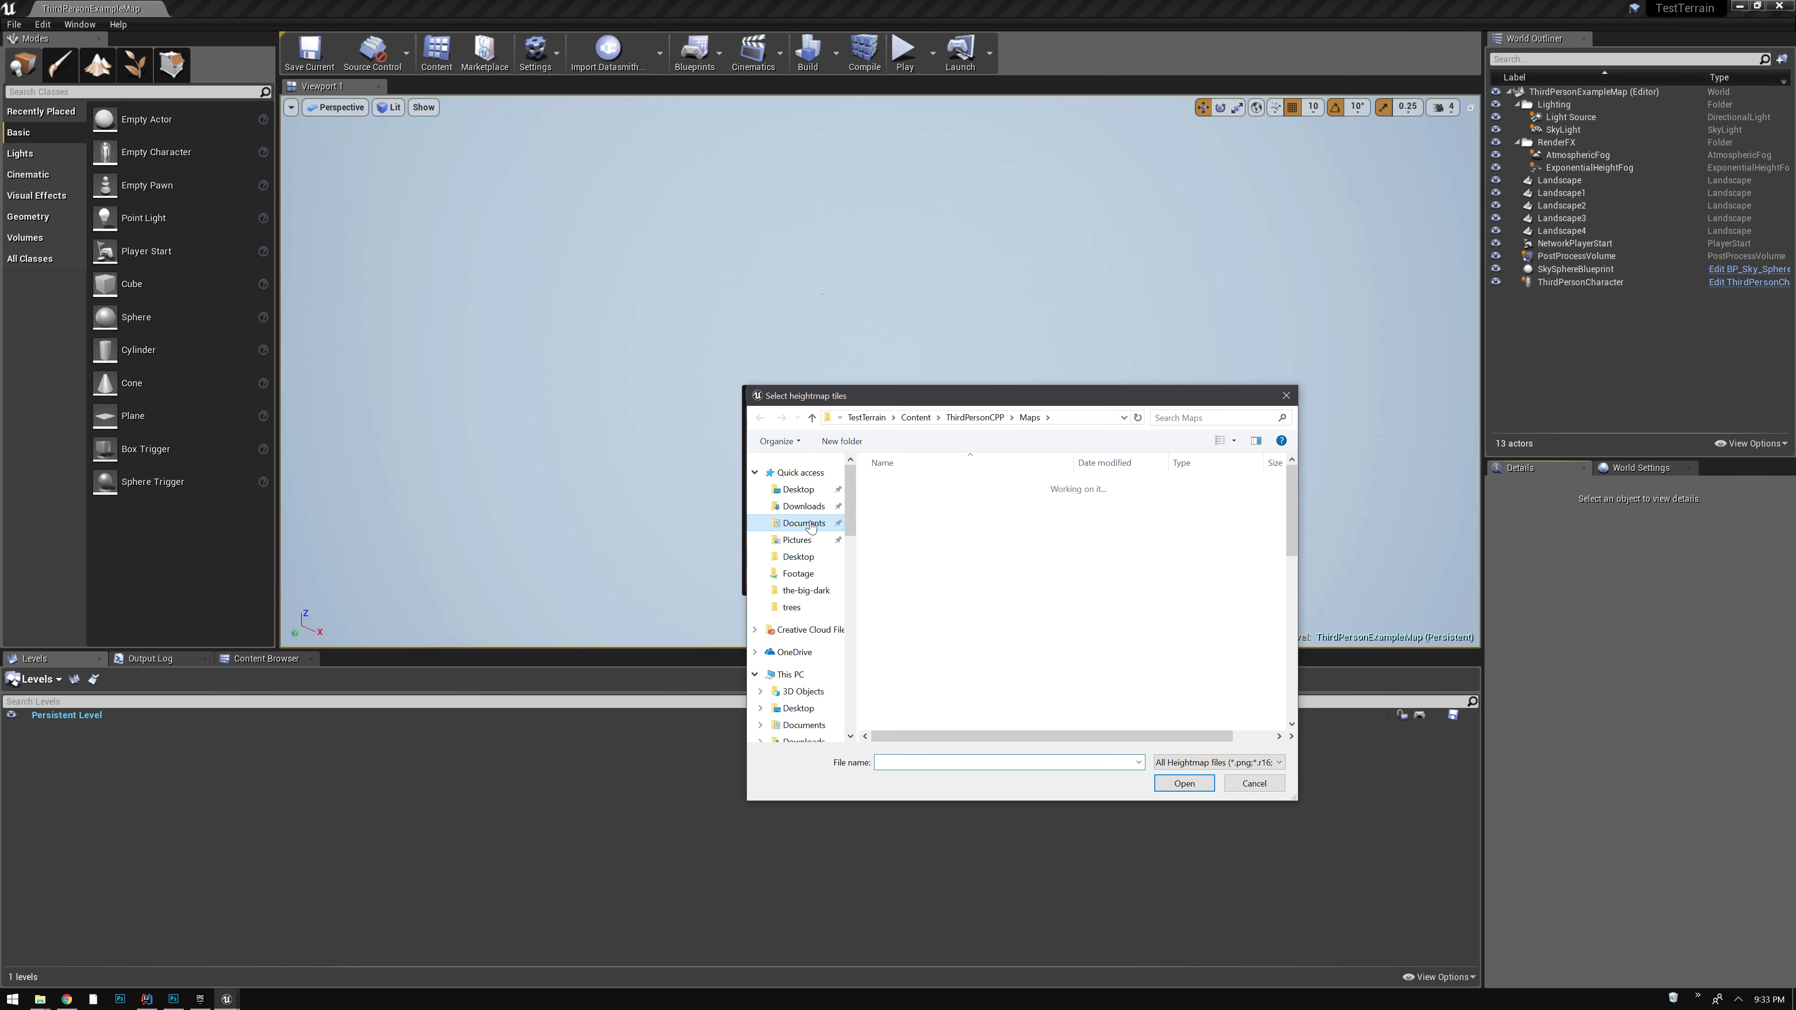
pyautogui.scroll(-10, 947, 580)
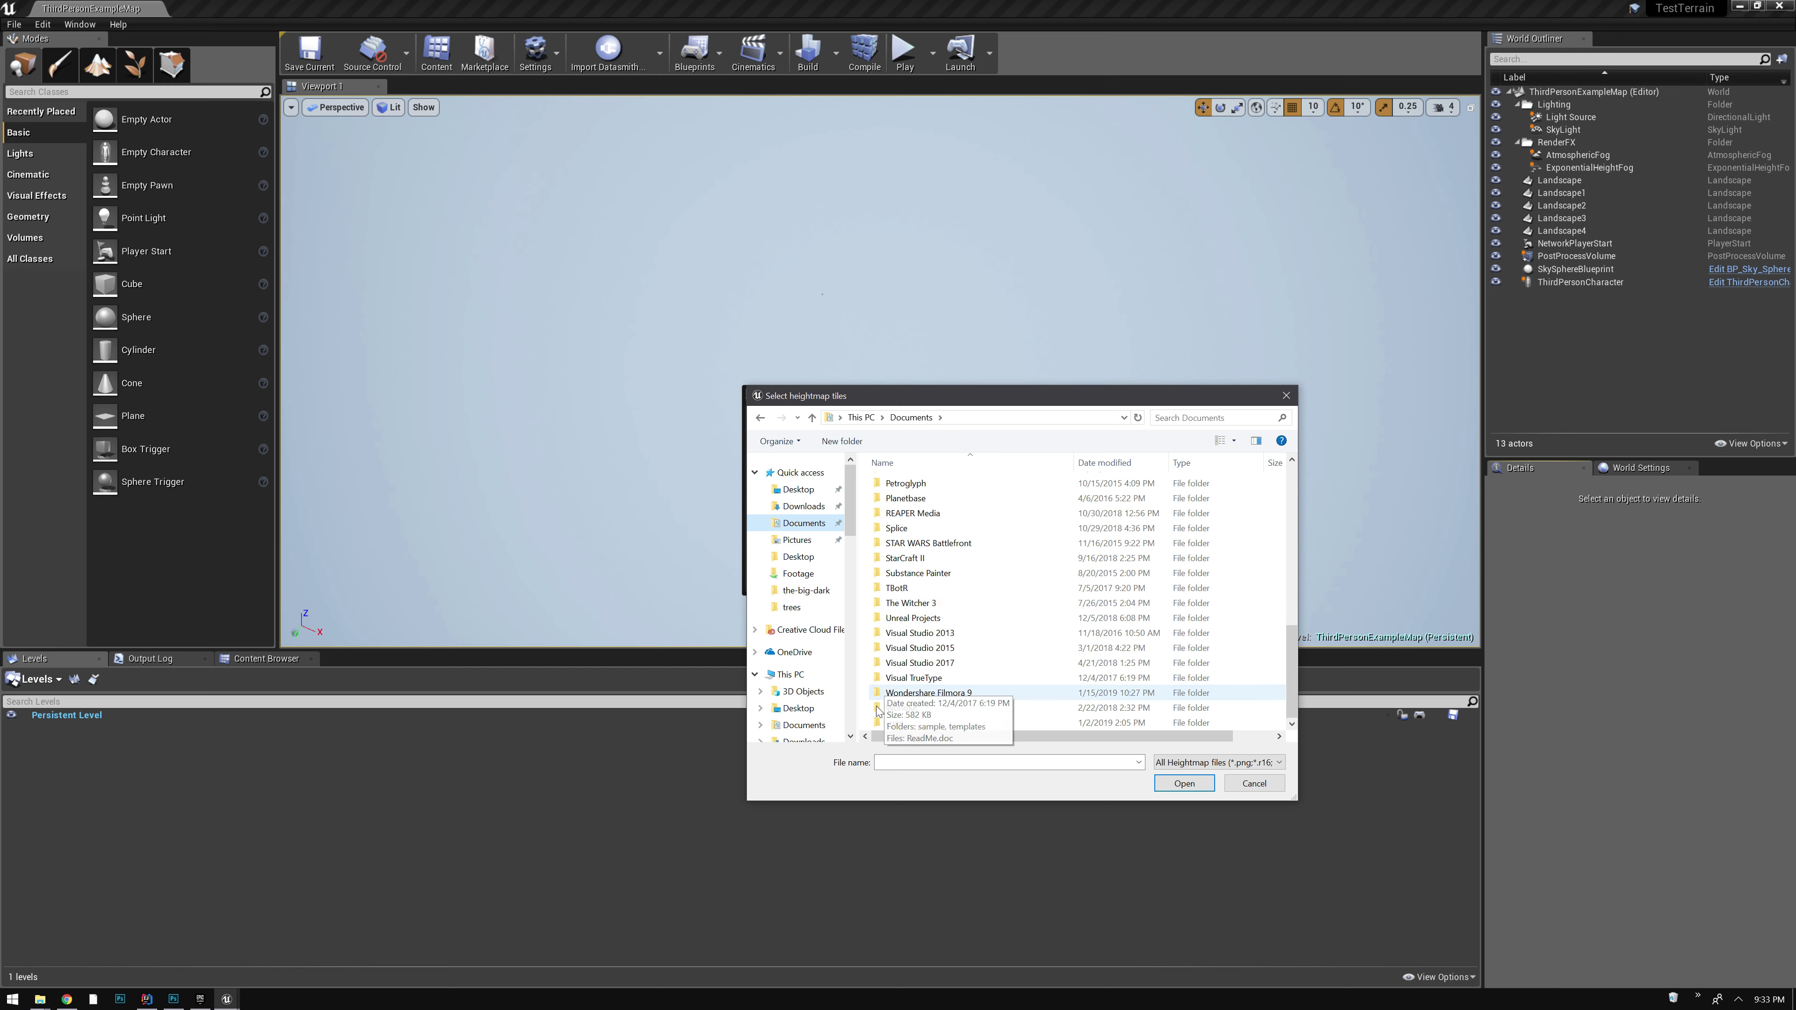
pyautogui.doubleClick(893, 722)
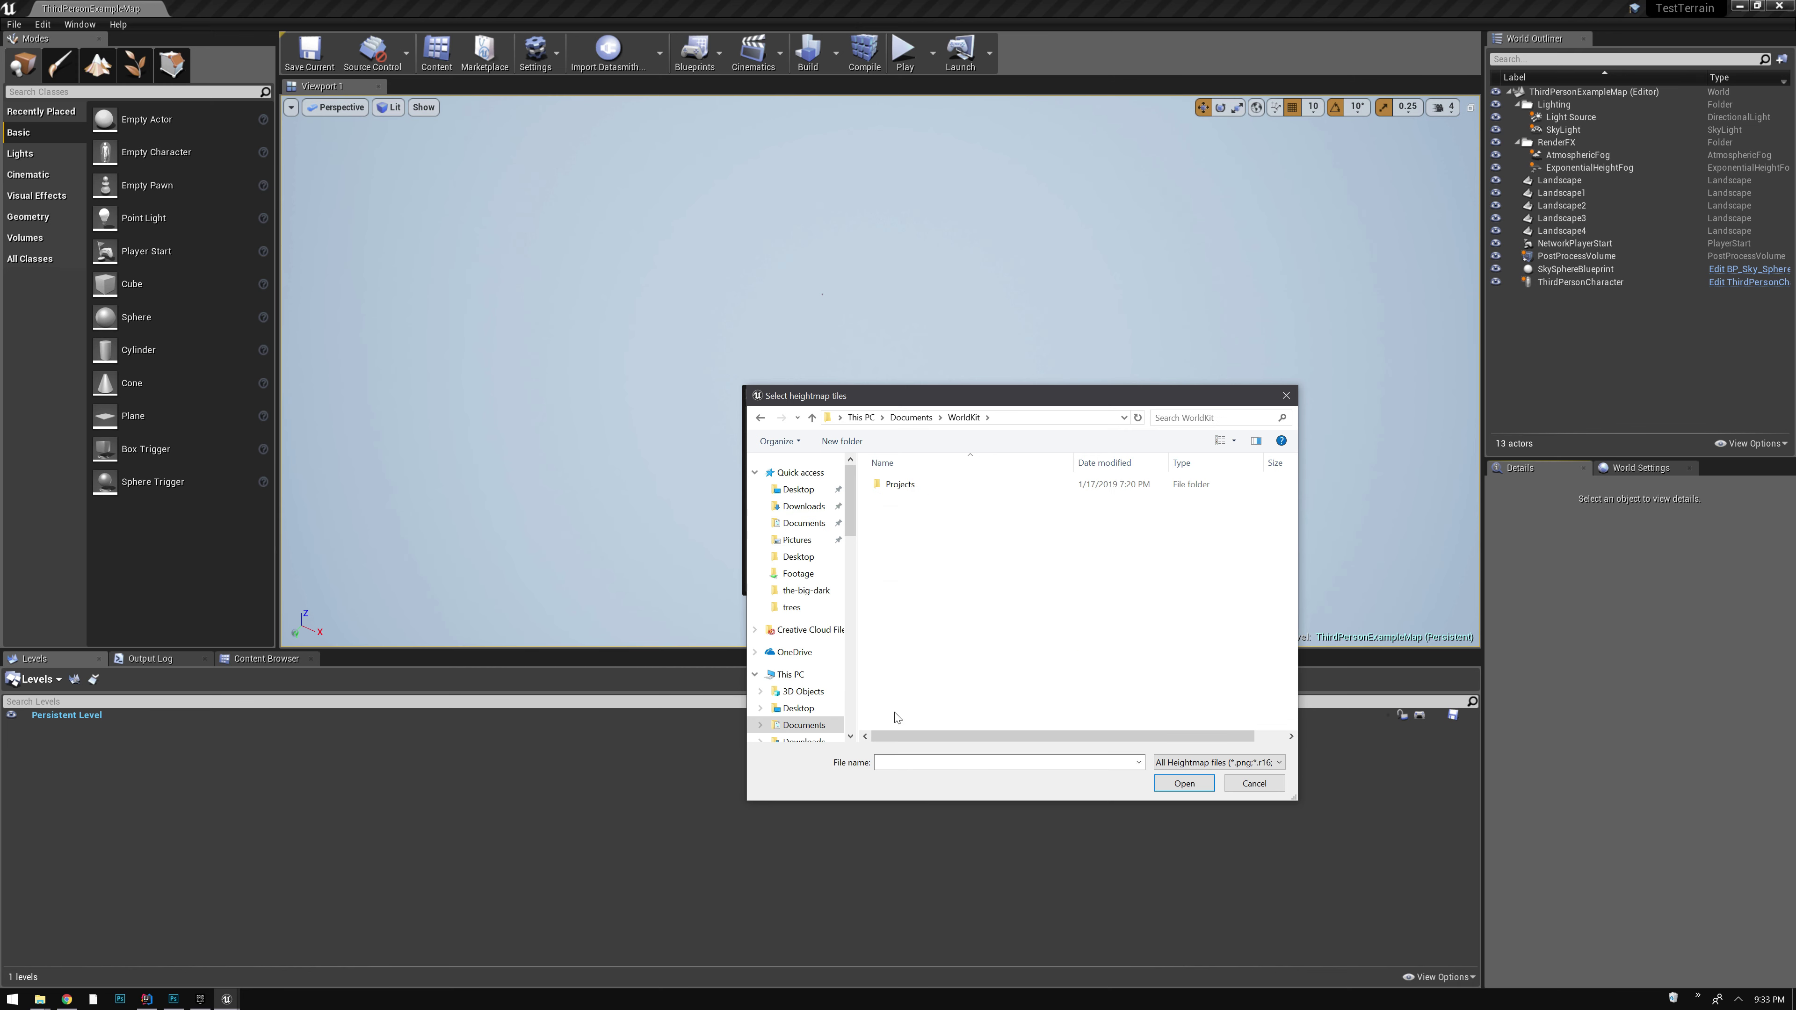
pyautogui.doubleClick(900, 485)
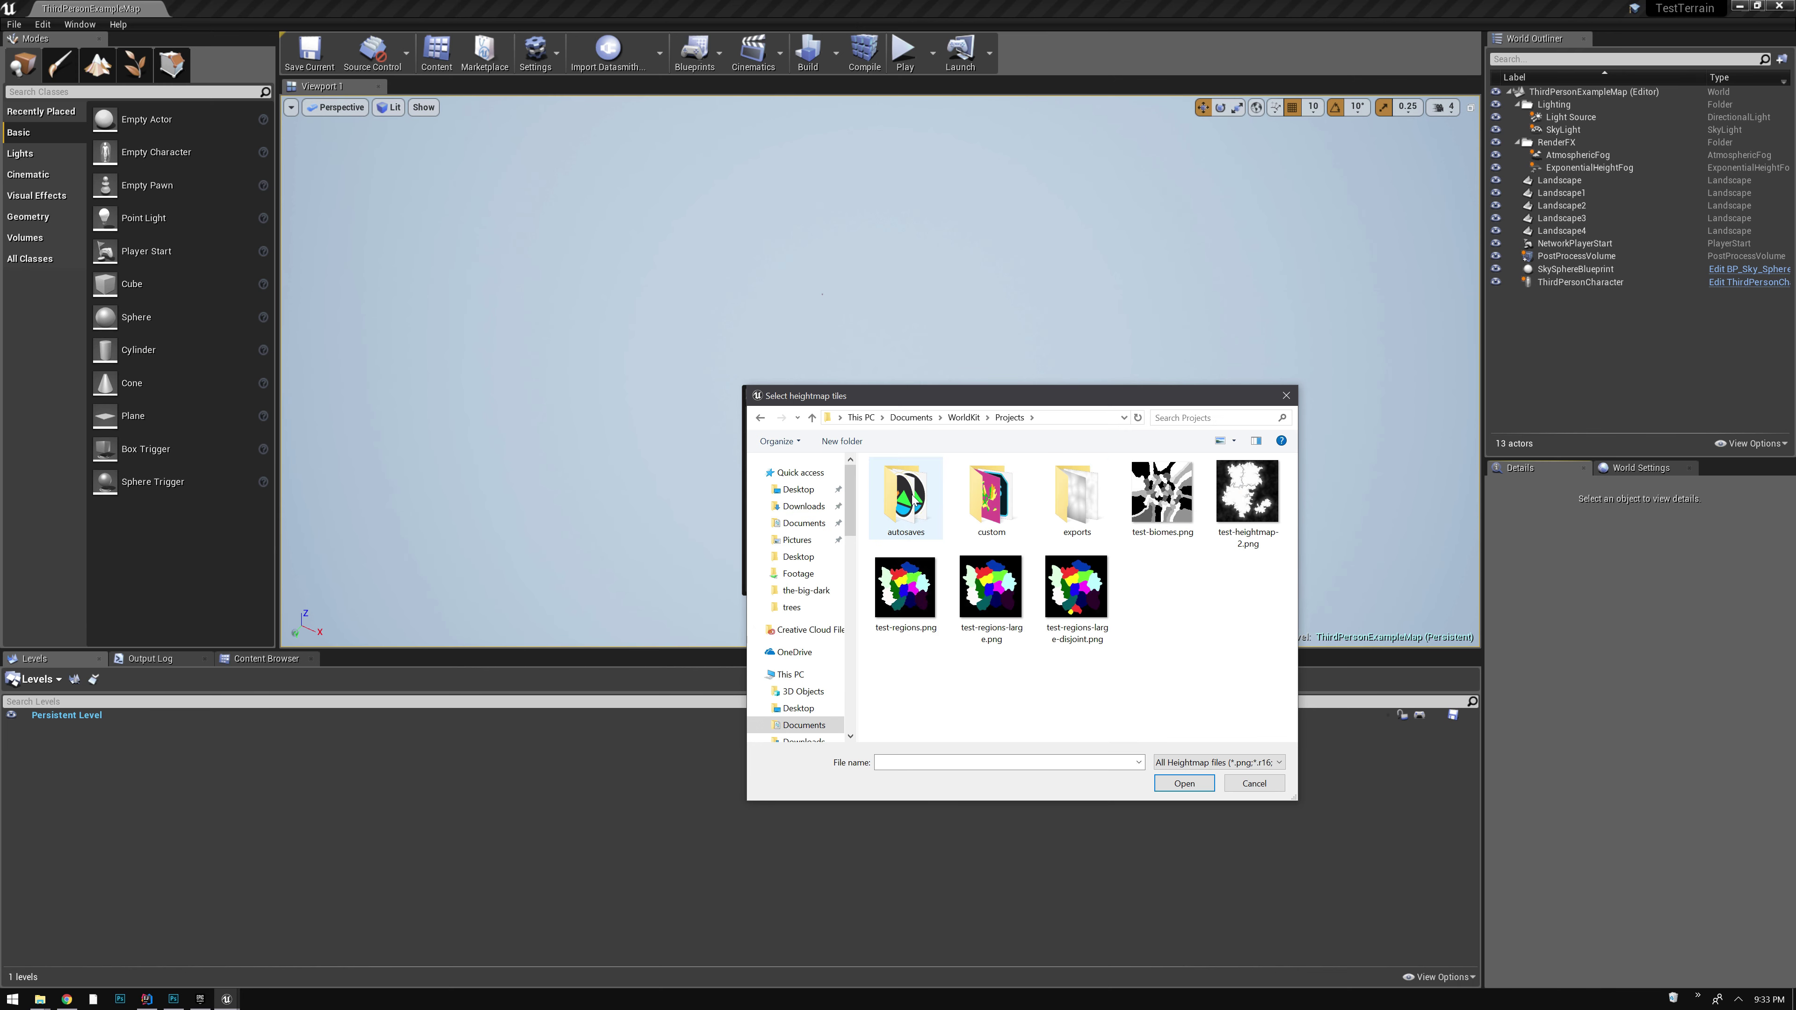
pyautogui.doubleClick(989, 503)
pyautogui.hotkey('alt', 'Left')
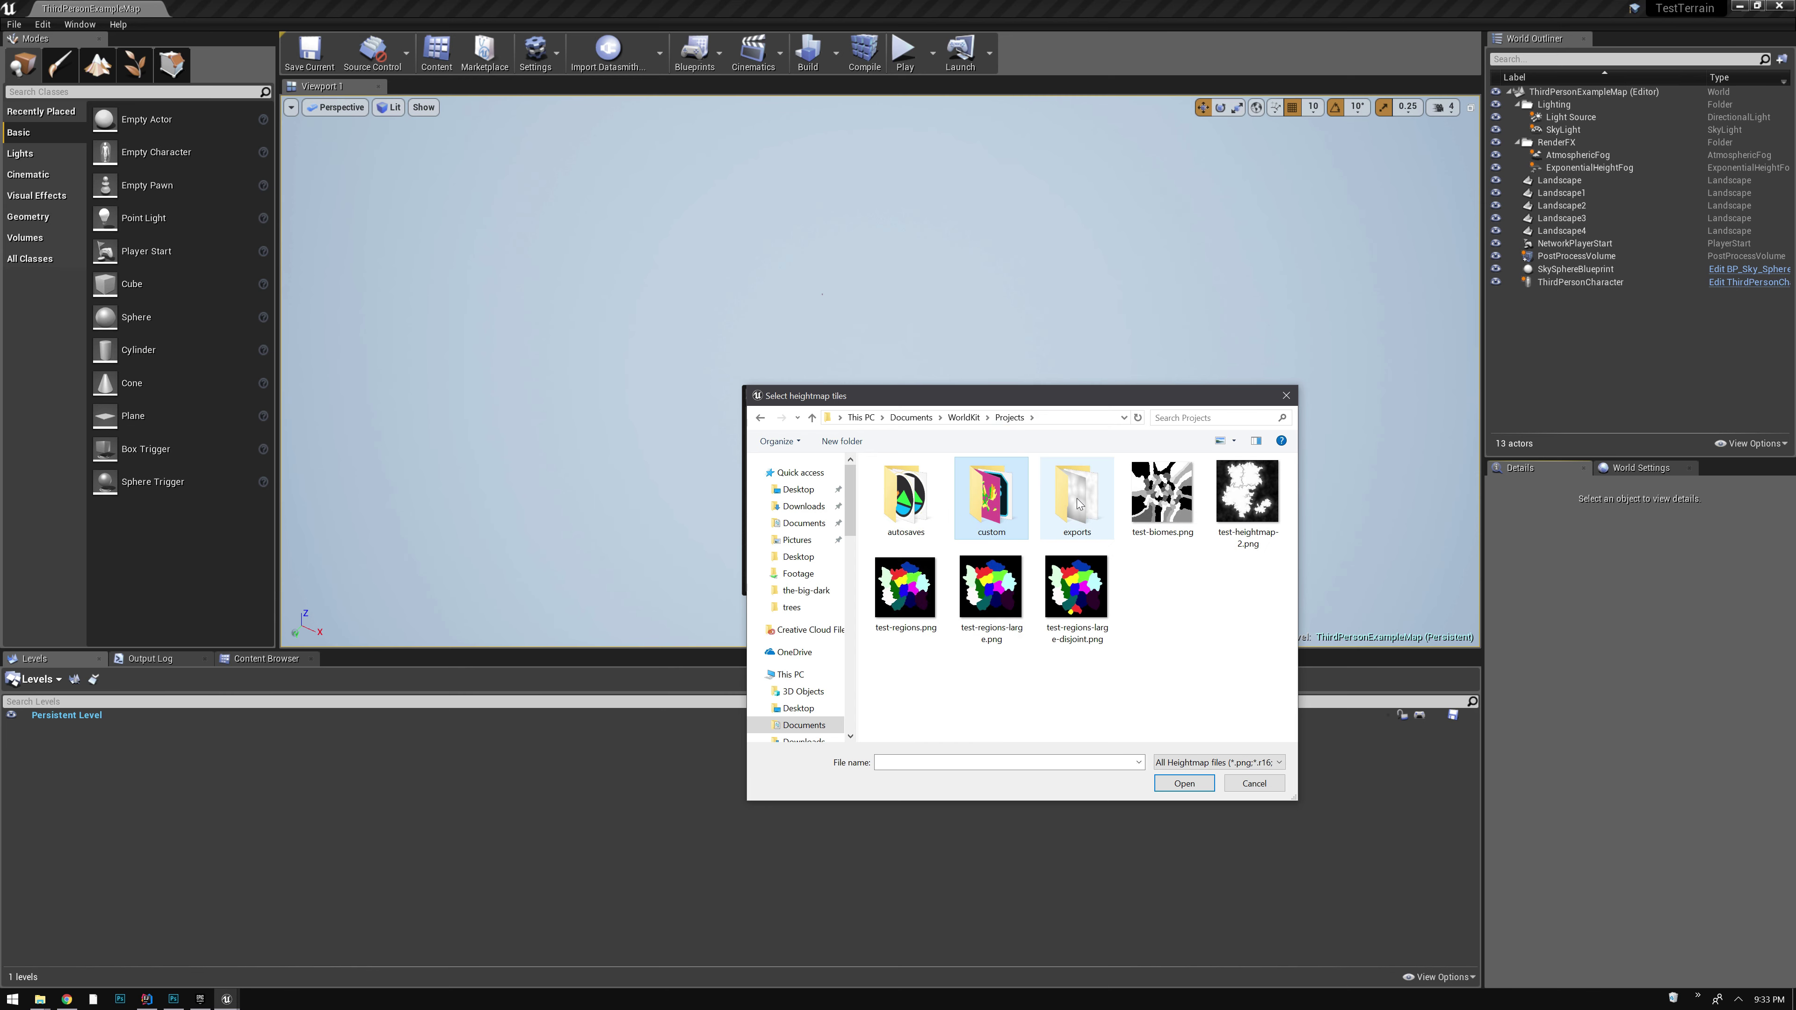
pyautogui.doubleClick(1079, 504)
pyautogui.doubleClick(990, 494)
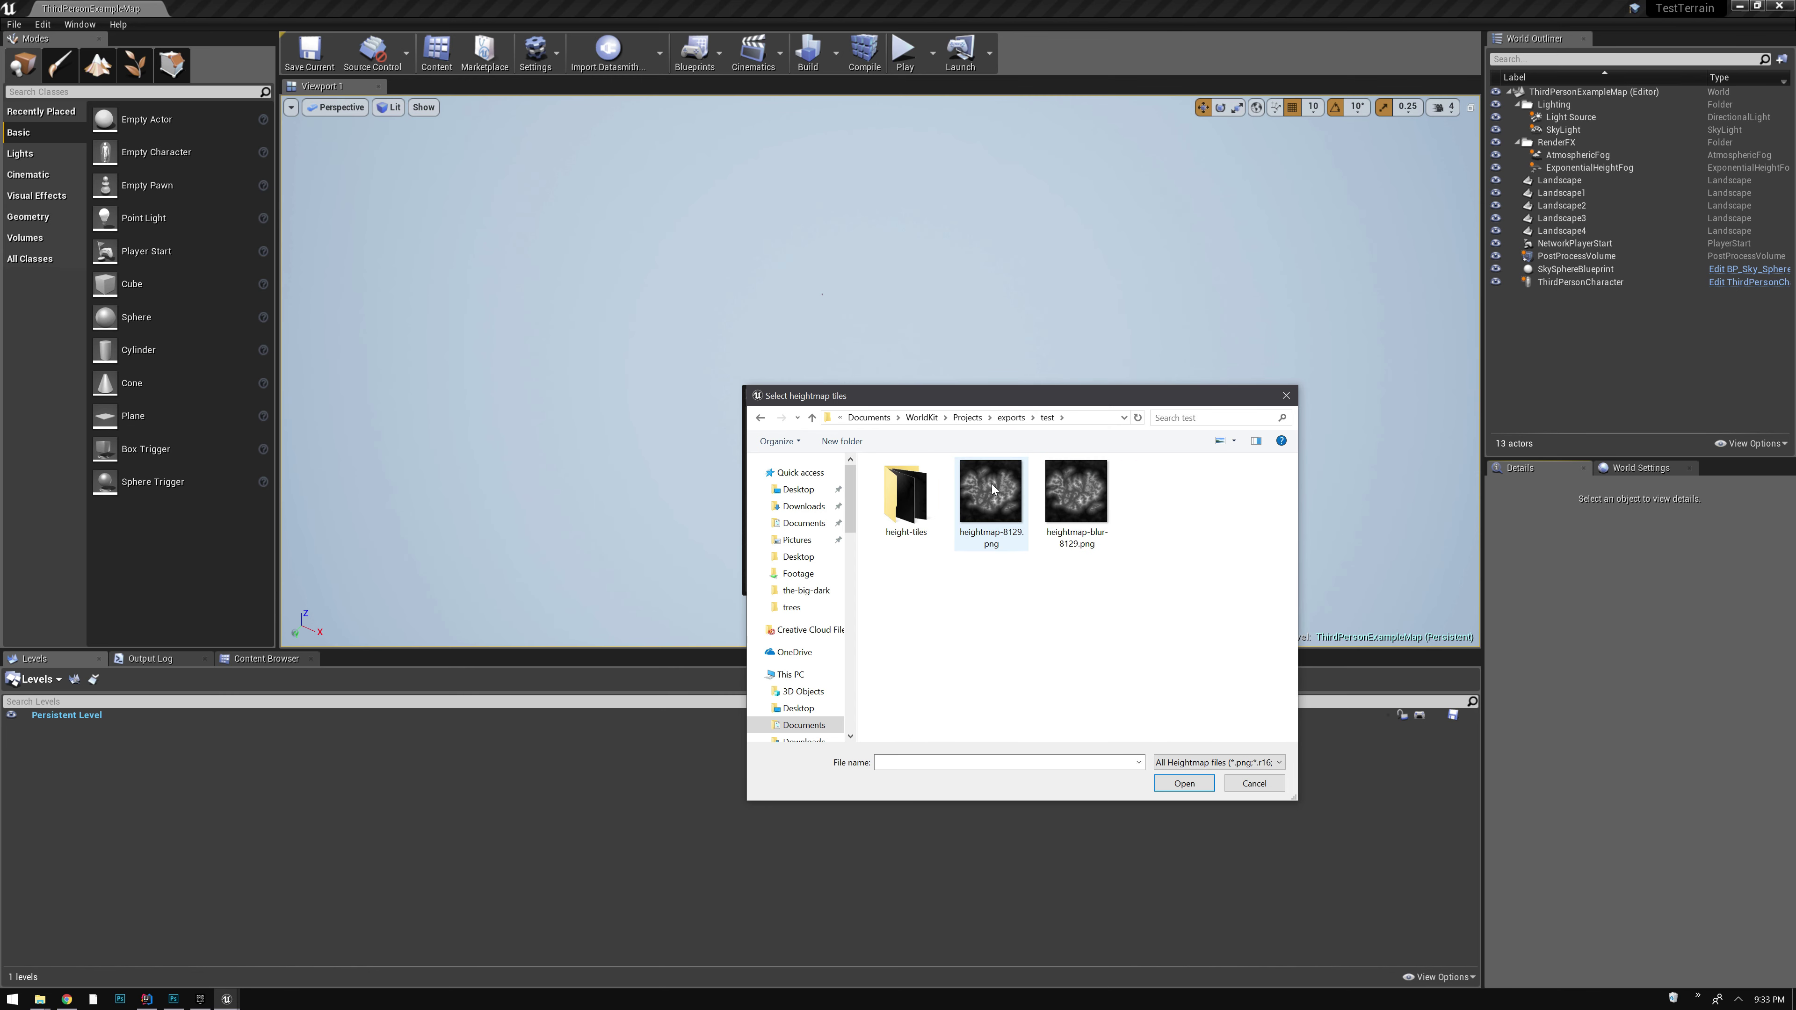
pyautogui.doubleClick(906, 495)
# Select testmap_x0_y0.png through testmap_x7_y7.png and open all 64 tiles
pyautogui.click(916, 491)
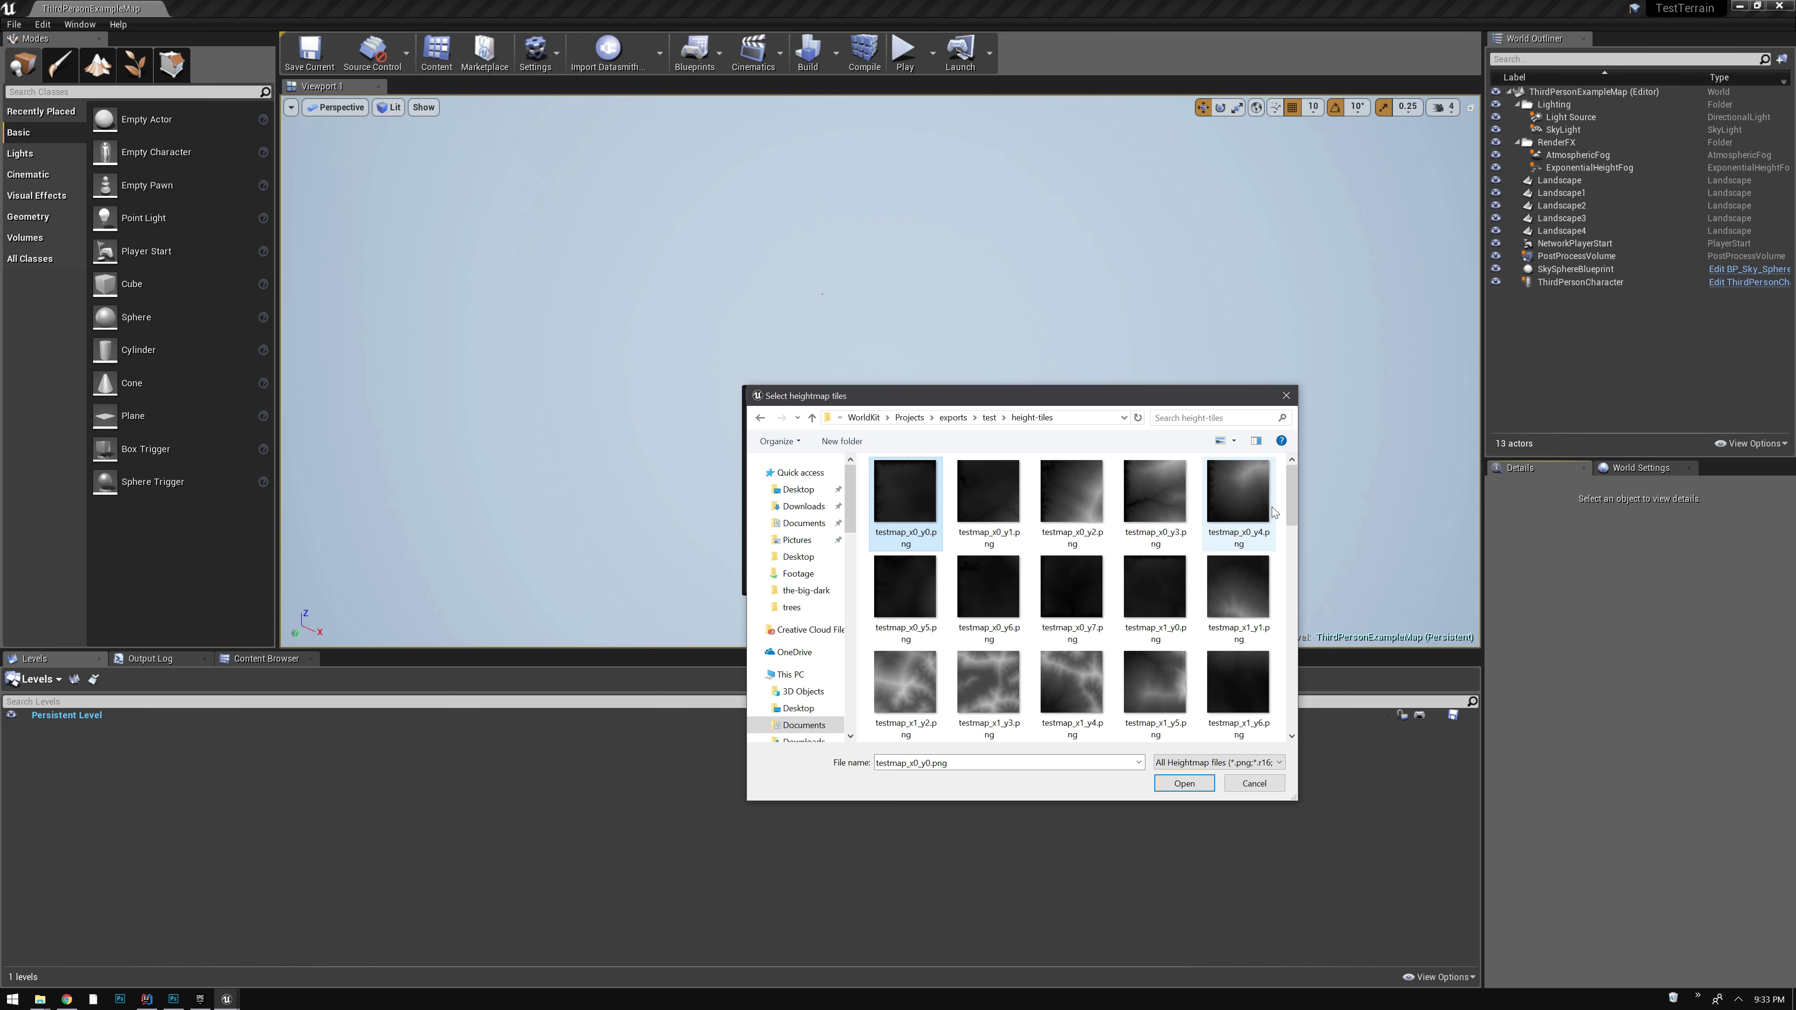
pyautogui.moveTo(1293, 489); pyautogui.dragTo(1245, 701)
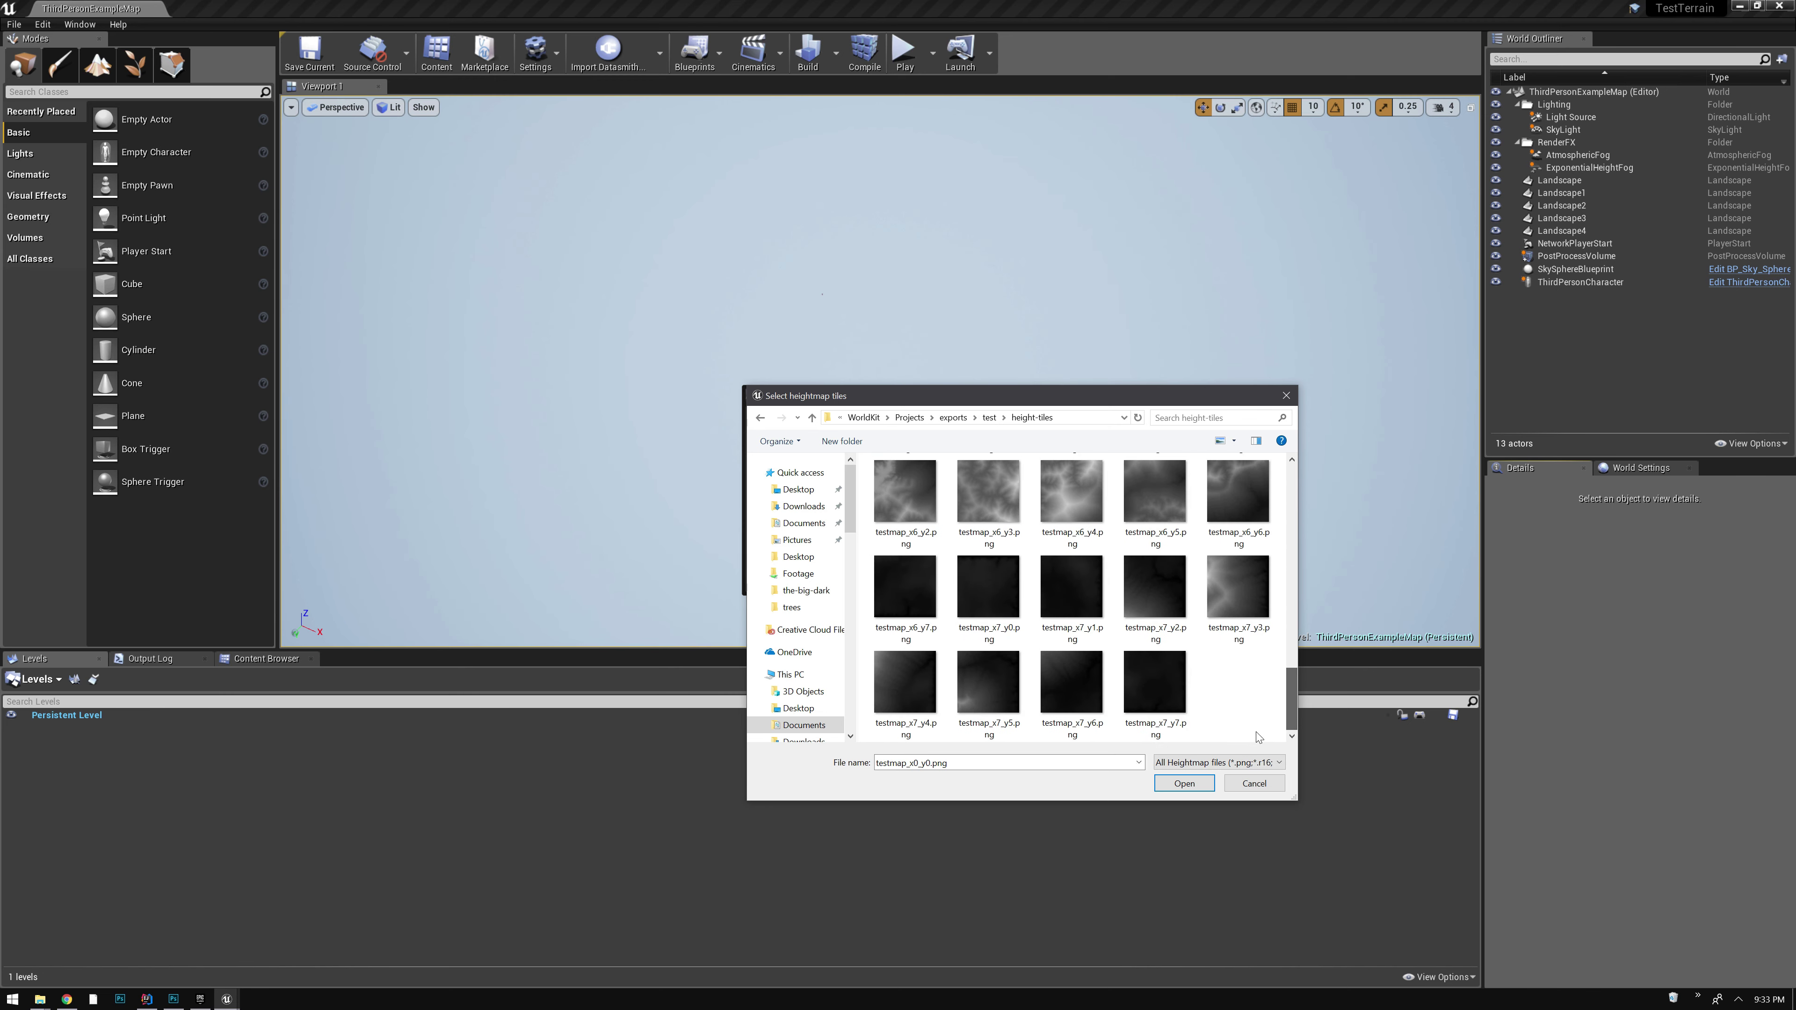
pyautogui.keyDown('shift'); pyautogui.click(1152, 683); pyautogui.keyUp('shift')
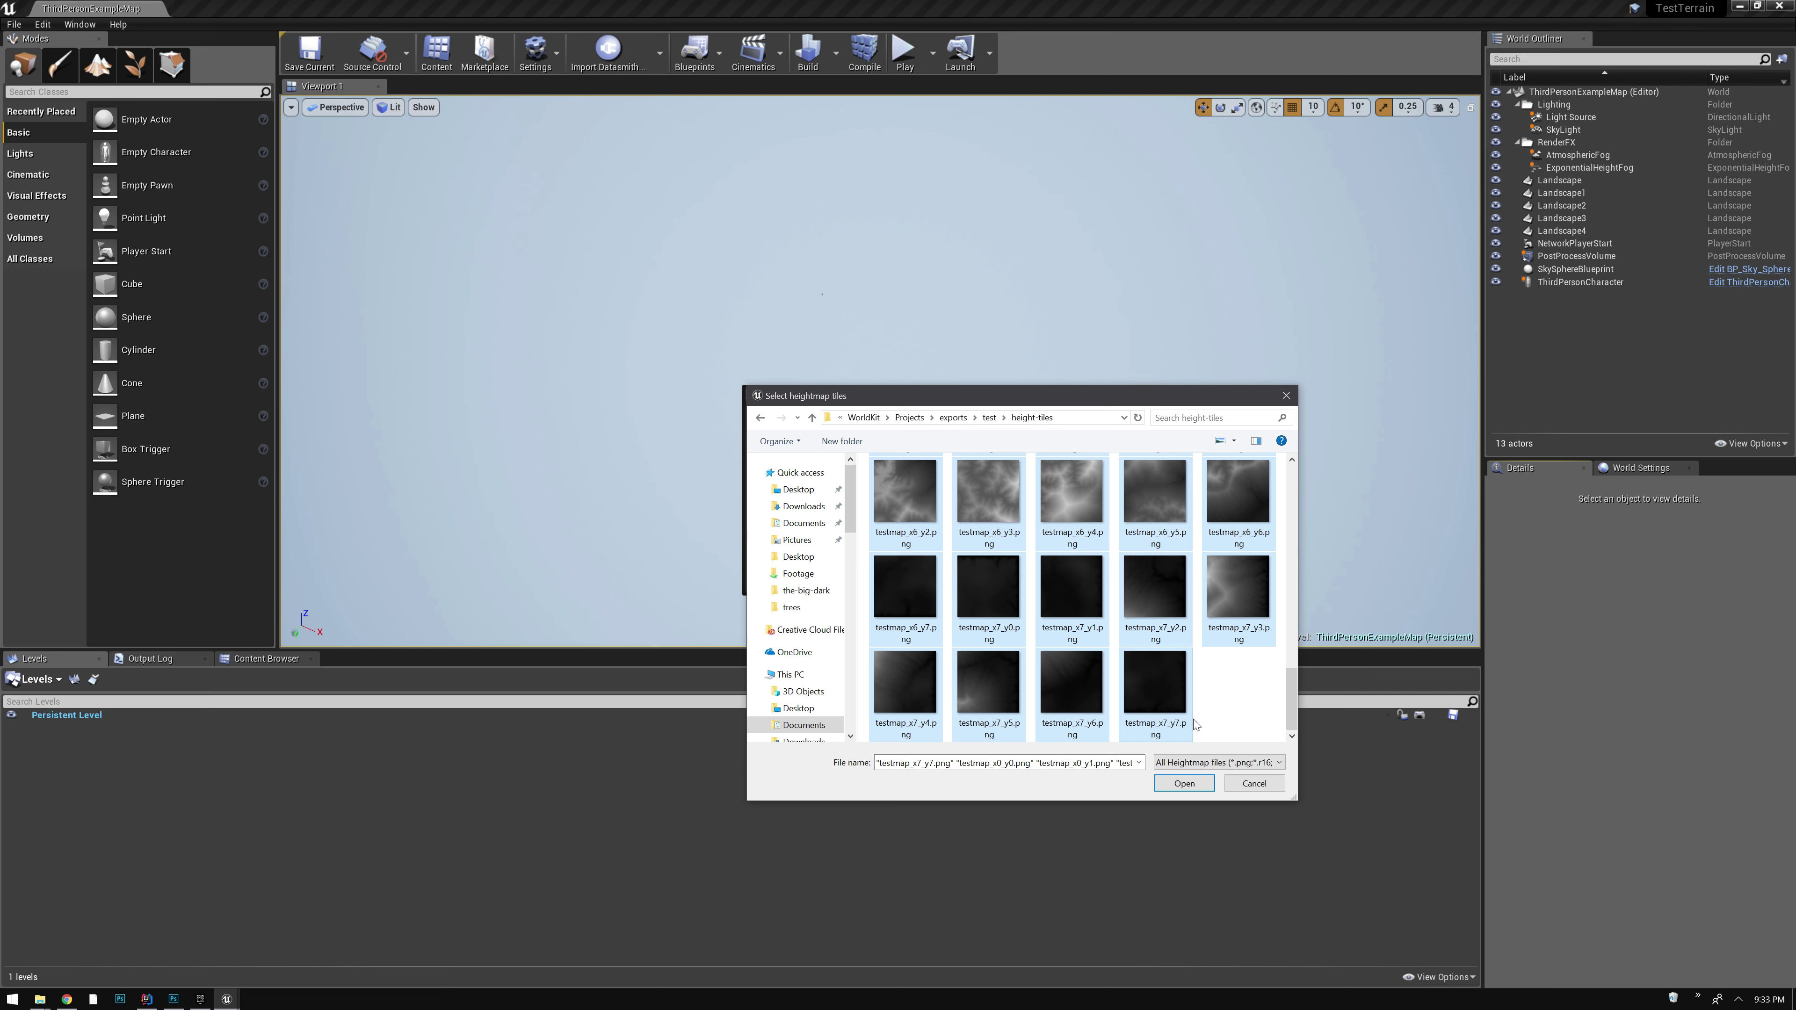
pyautogui.click(1181, 784)
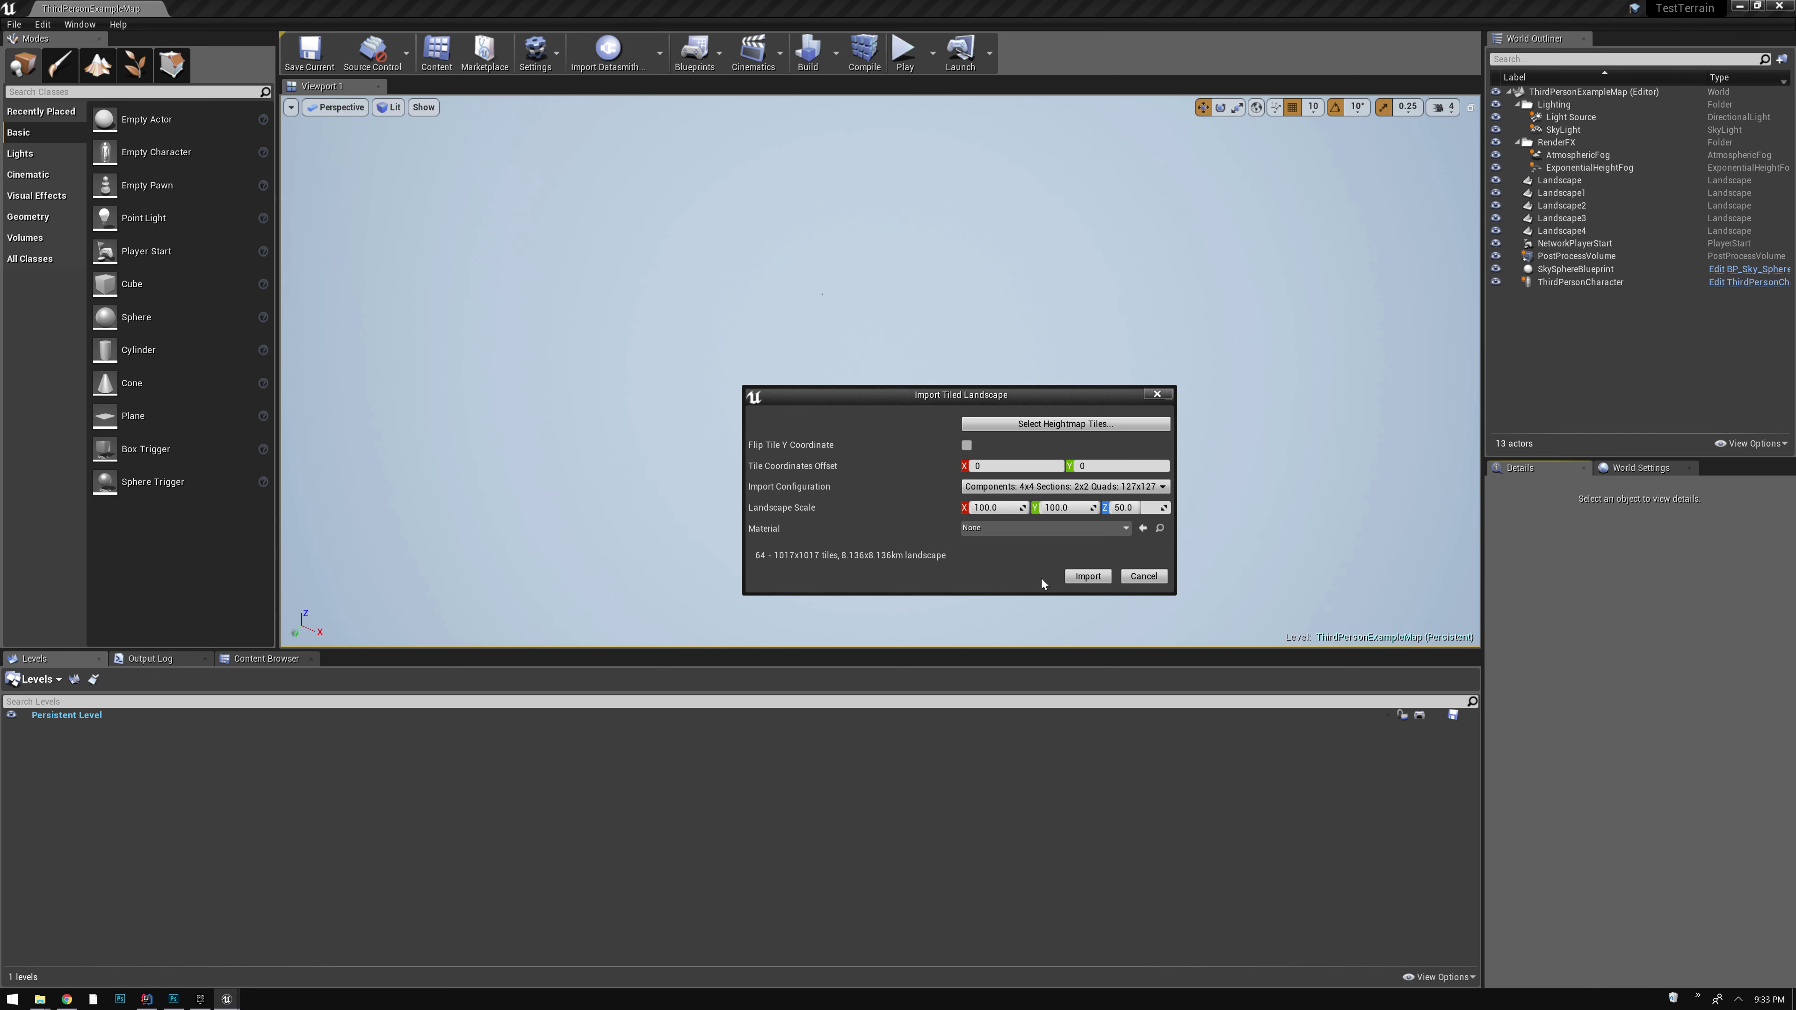
# Reopen the tile picker, browse to WorldKit's test height-tiles folder, then cancel without choosing files
pyautogui.click(1052, 423)
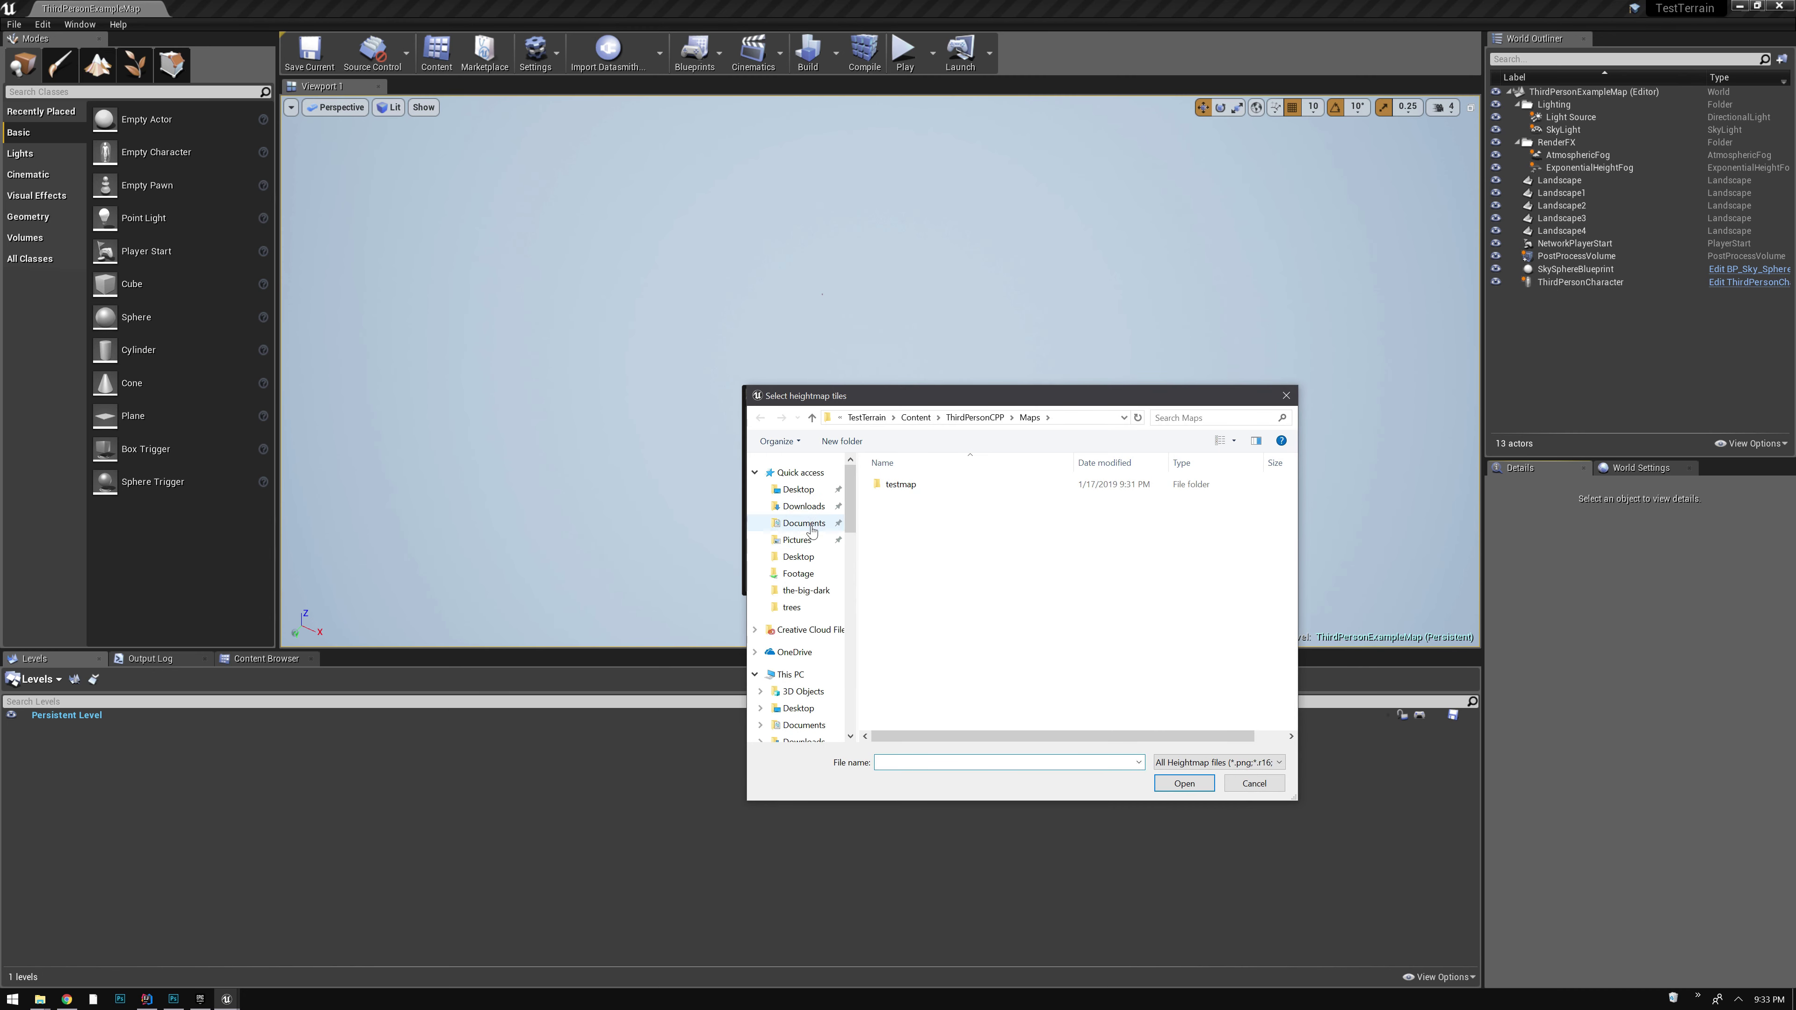
pyautogui.click(804, 524)
pyautogui.scroll(-8, 887, 708)
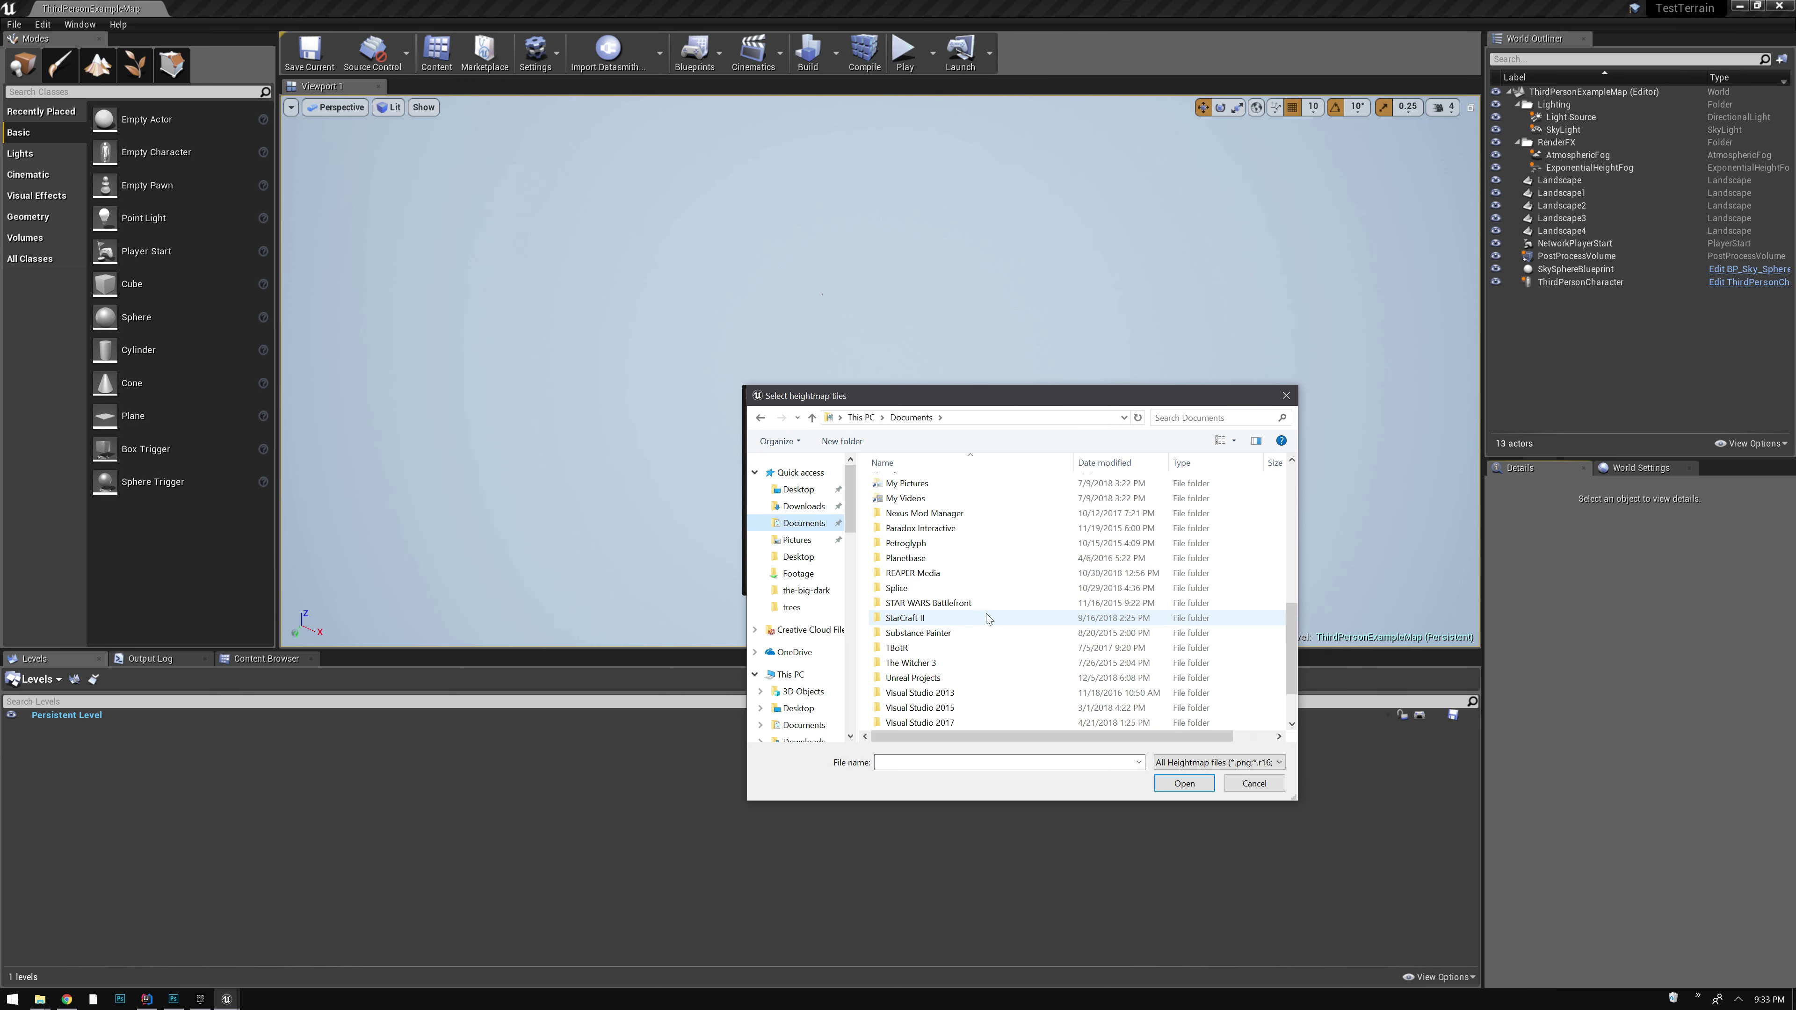
pyautogui.click(898, 711)
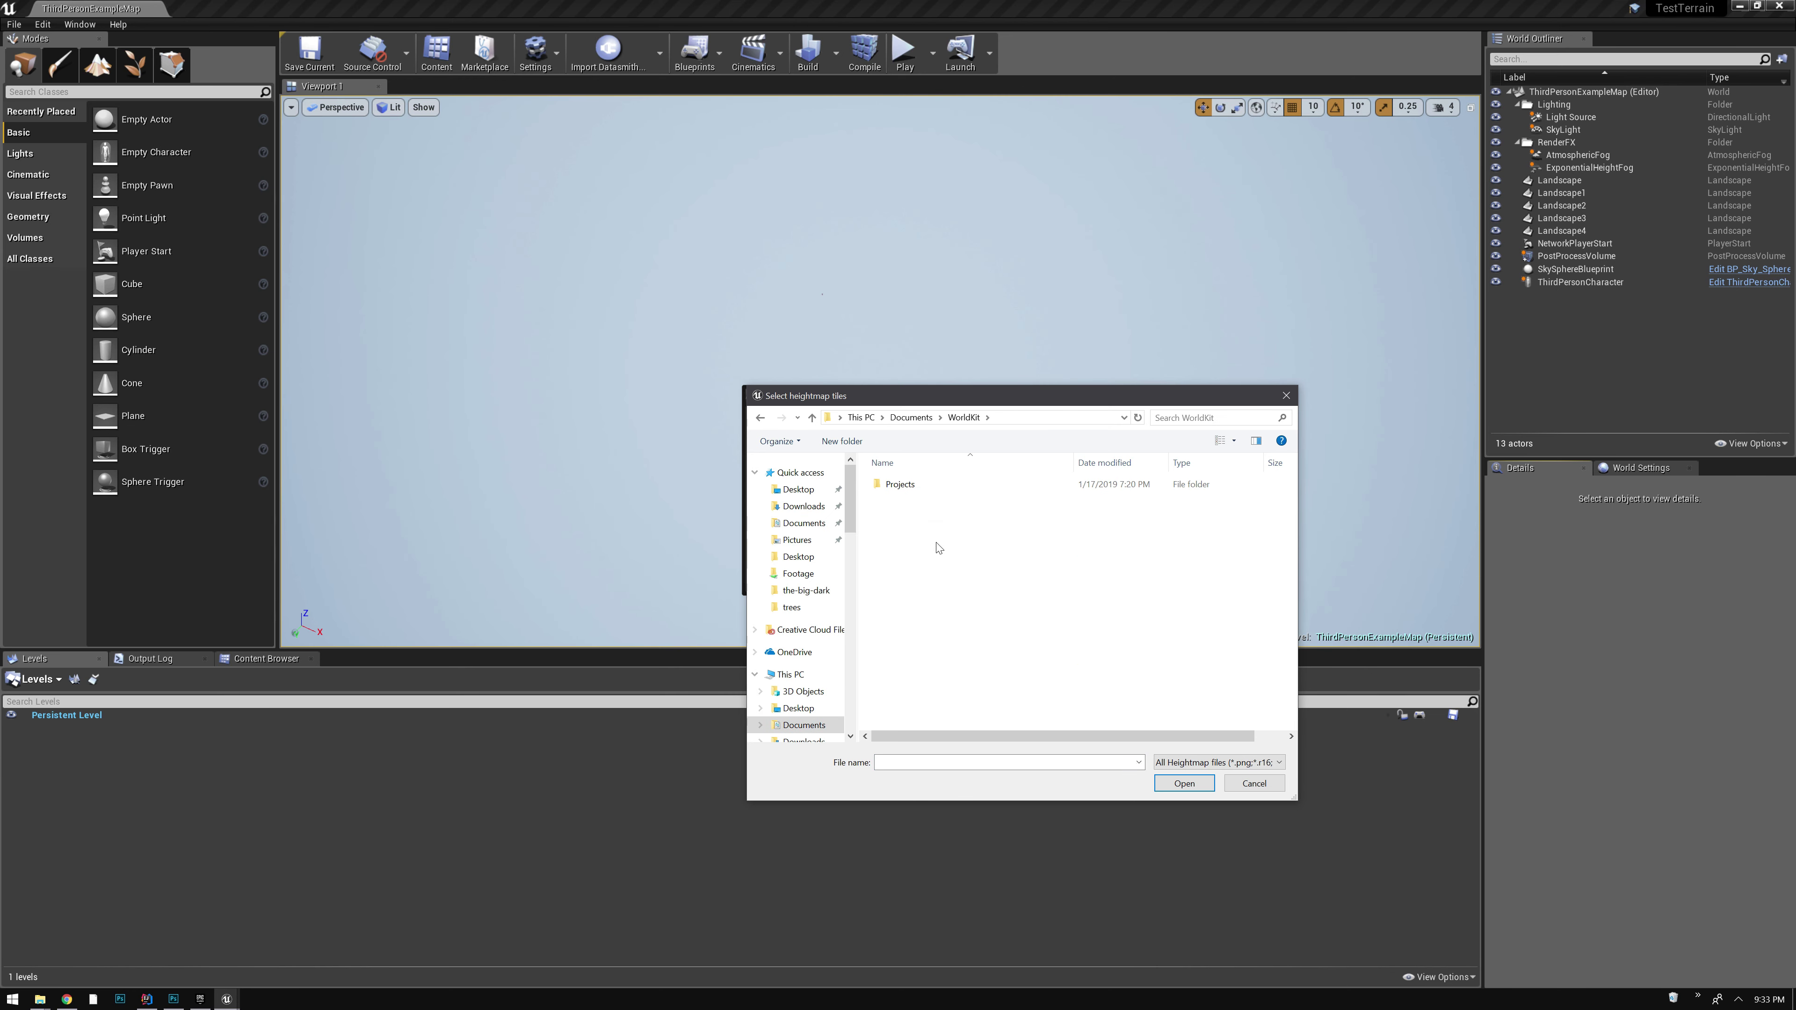
pyautogui.doubleClick(898, 486)
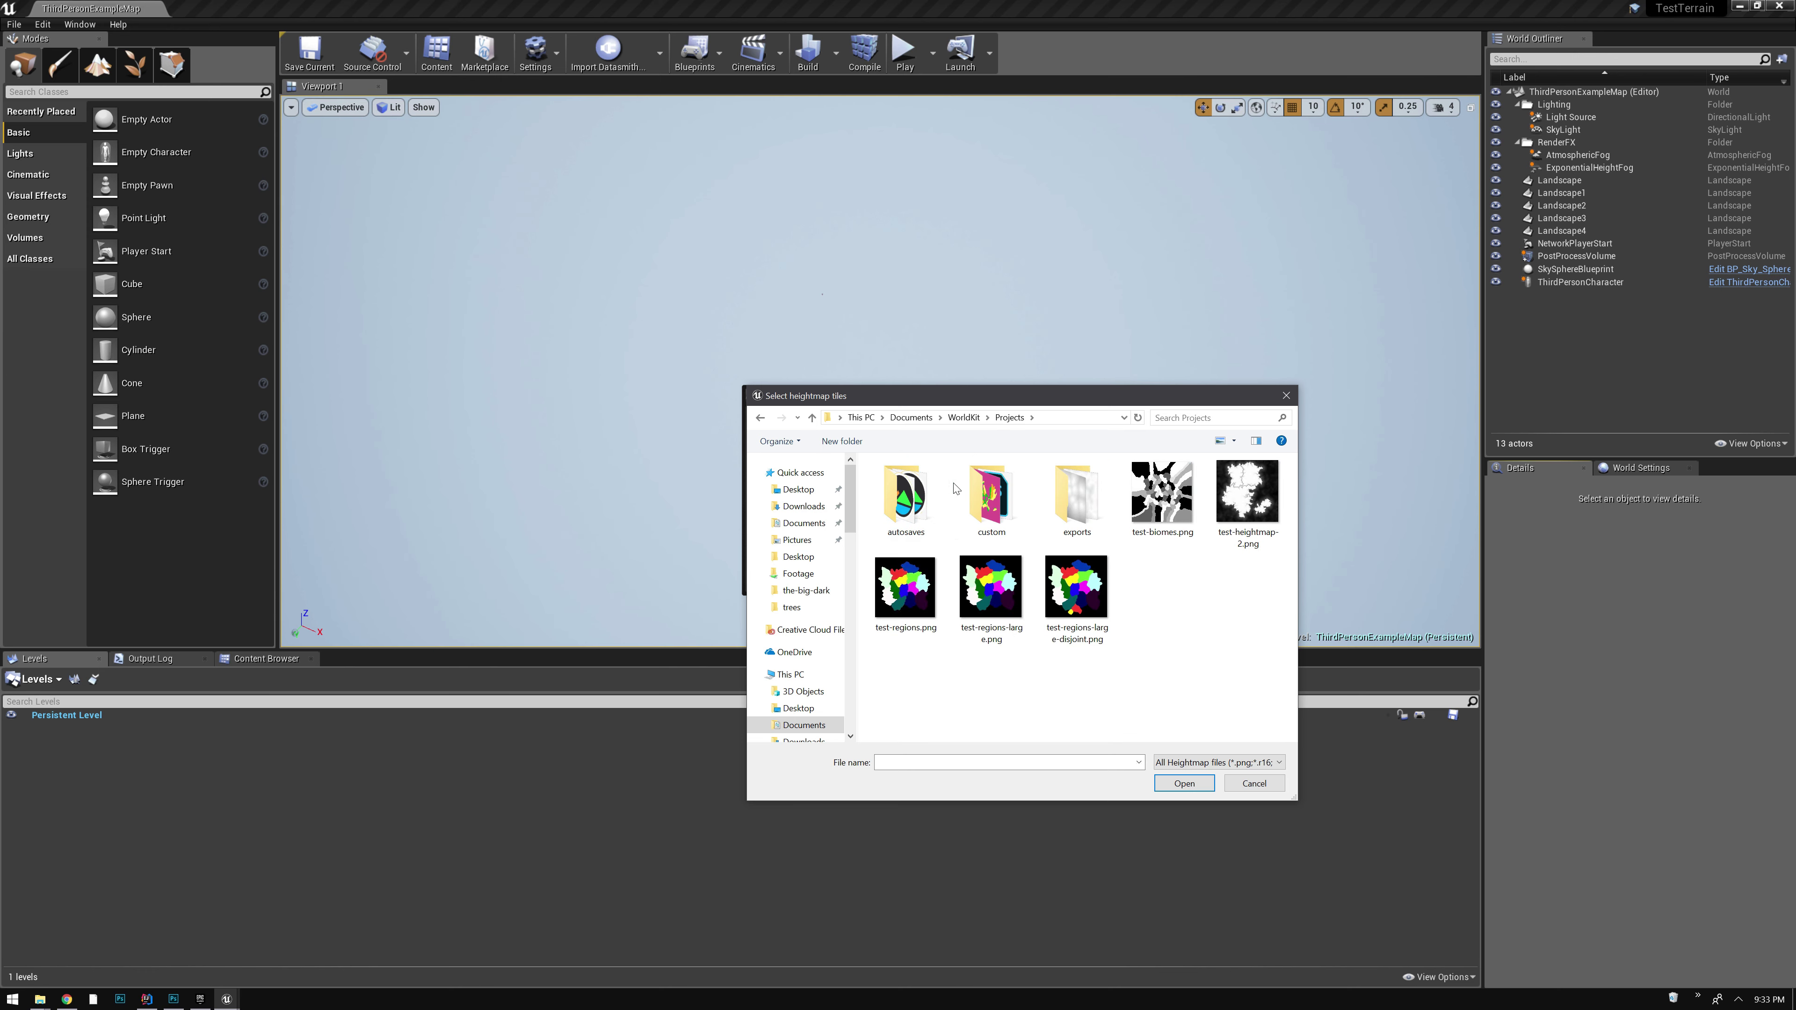
pyautogui.doubleClick(1065, 486)
pyautogui.doubleClick(1002, 497)
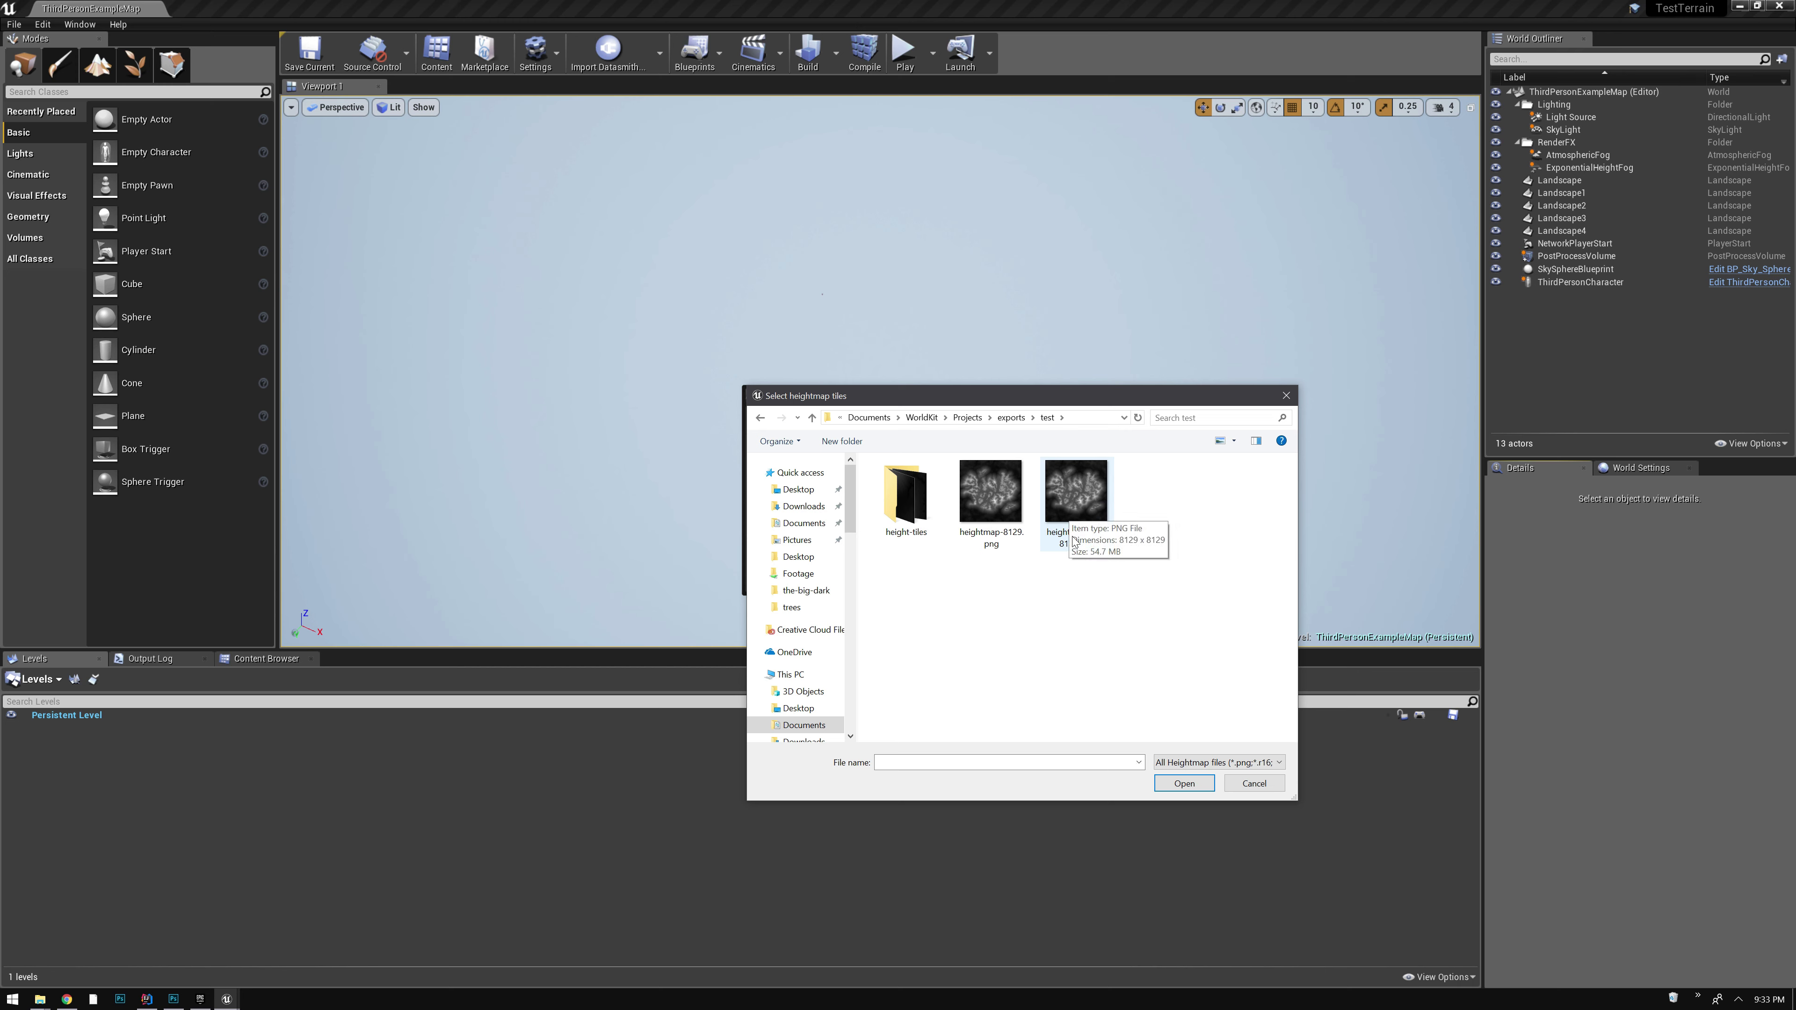
pyautogui.doubleClick(902, 507)
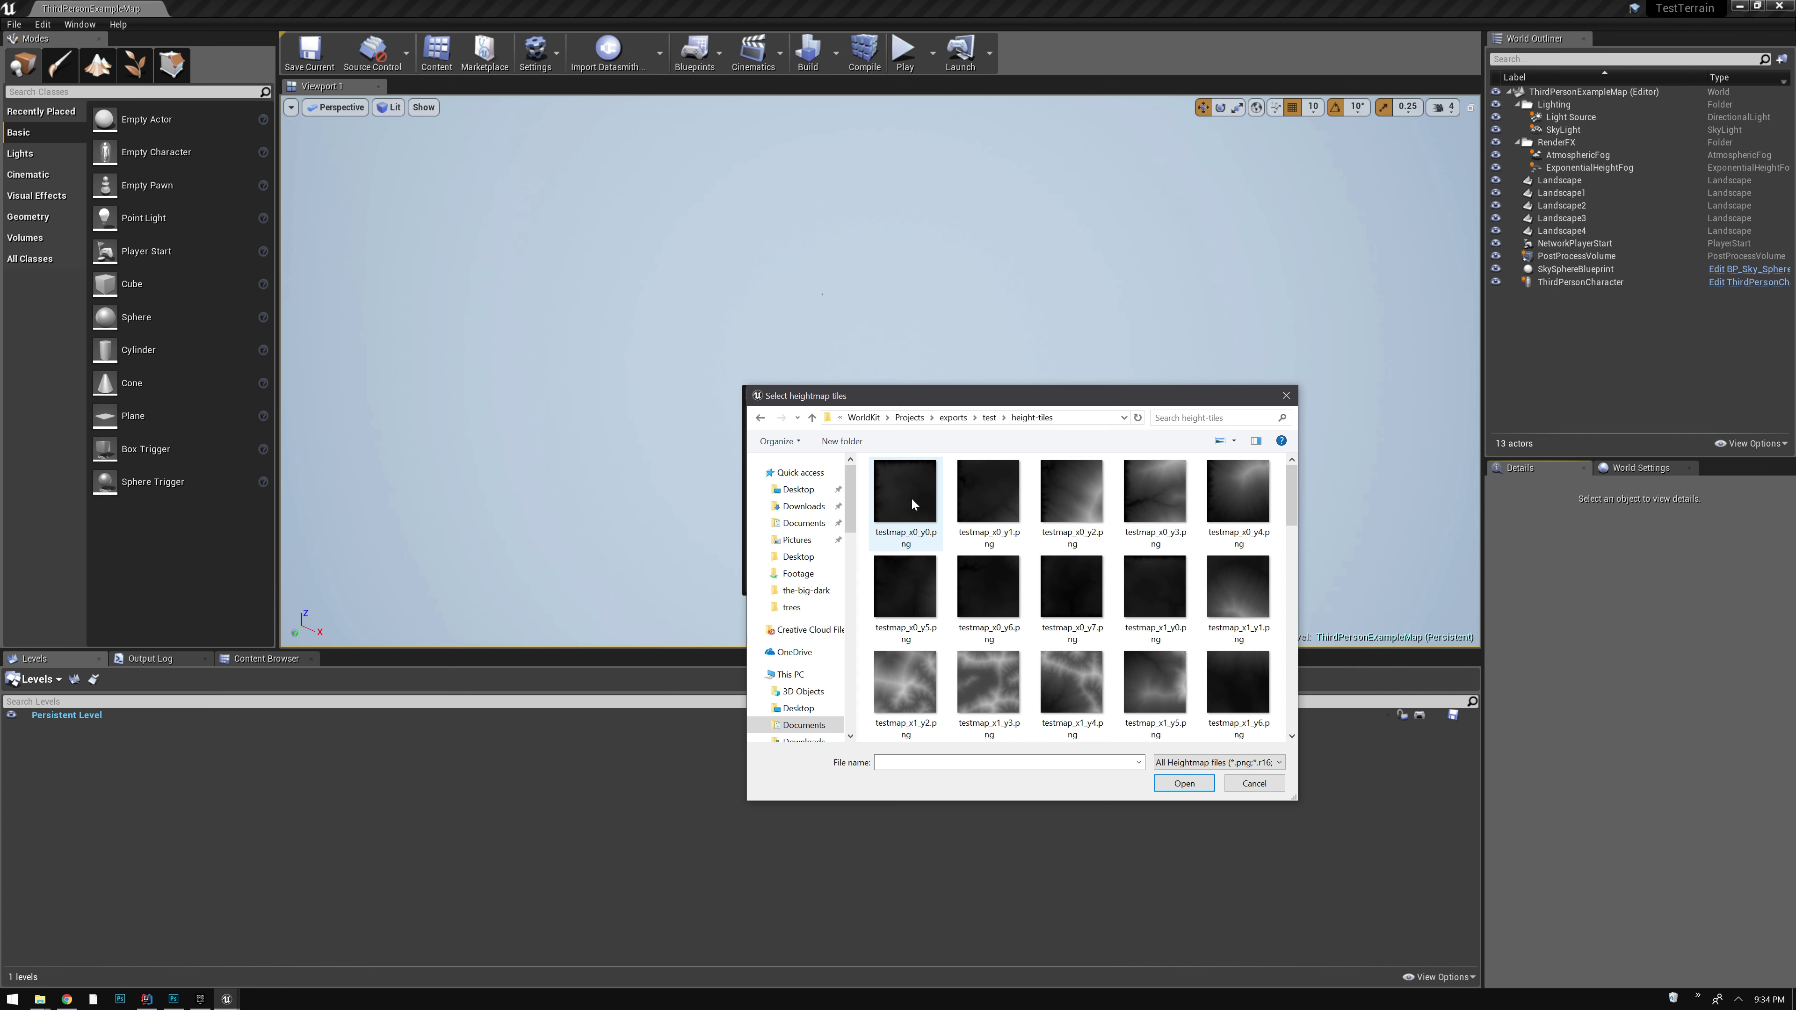
pyautogui.click(1254, 783)
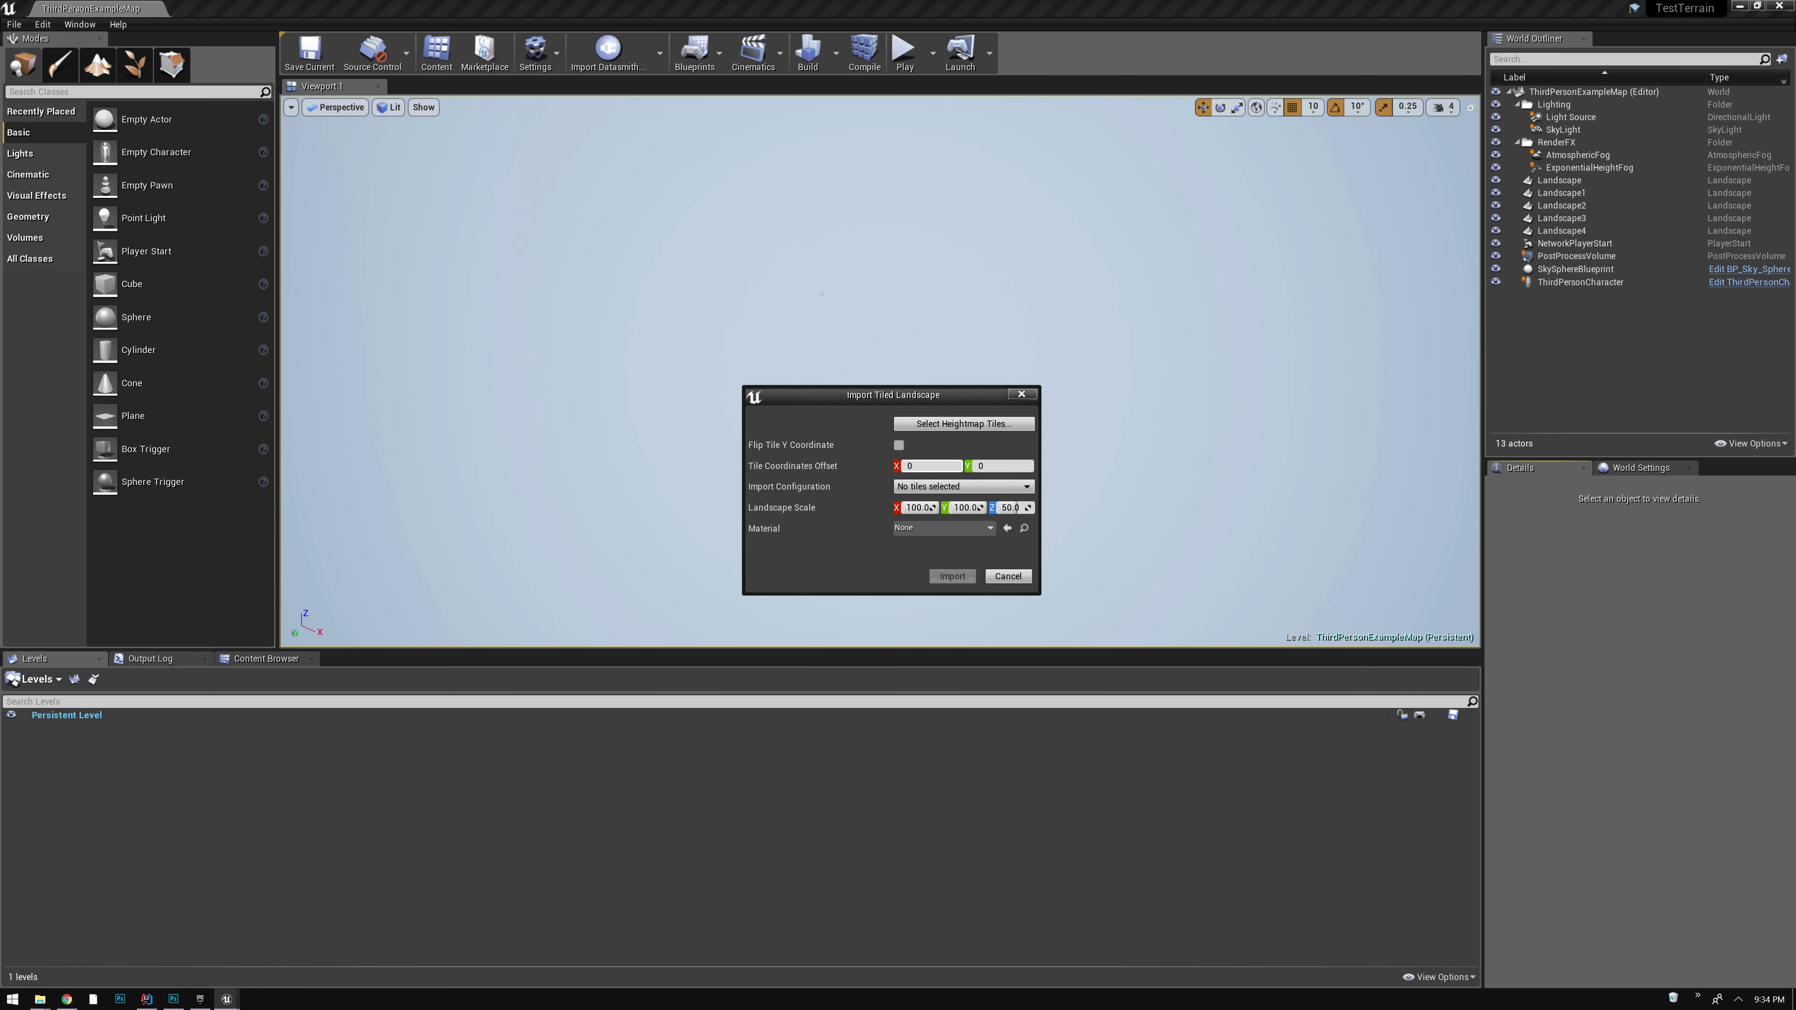
# Reopen the tile picker and browse to Documents/WorldKit/Projects/exports/test/height-tiles
pyautogui.click(975, 424)
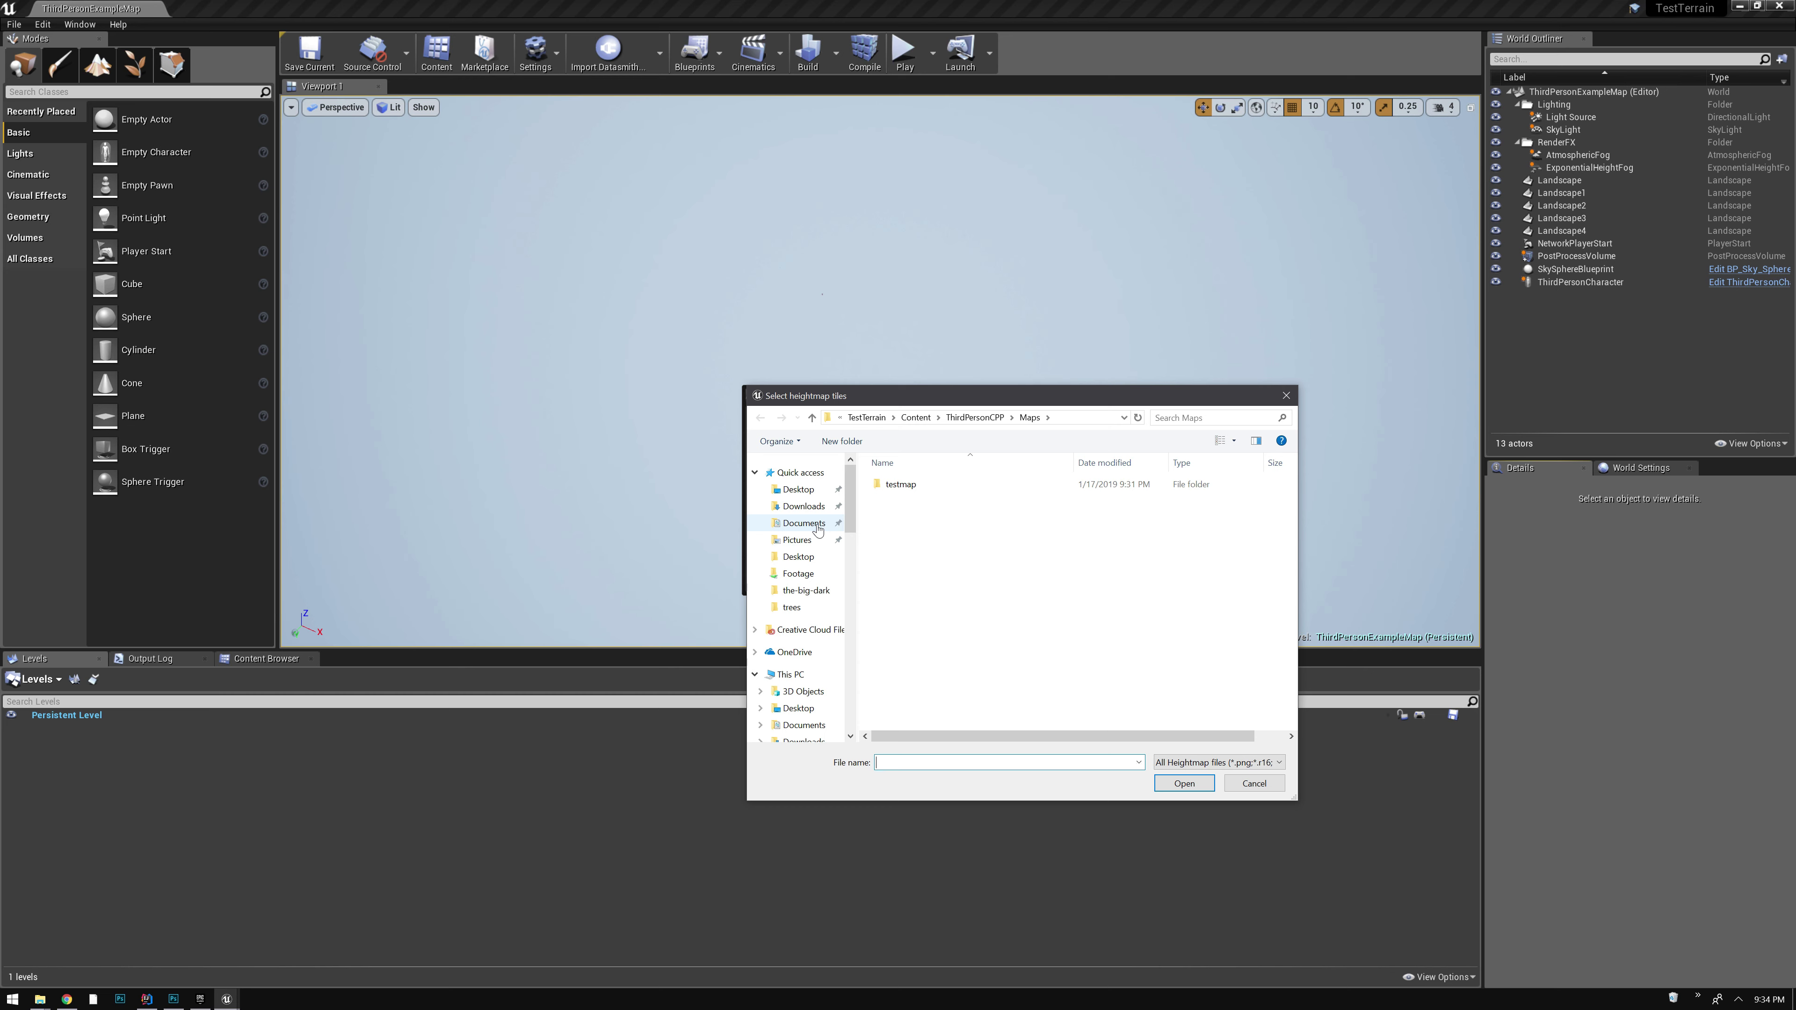
pyautogui.click(804, 523)
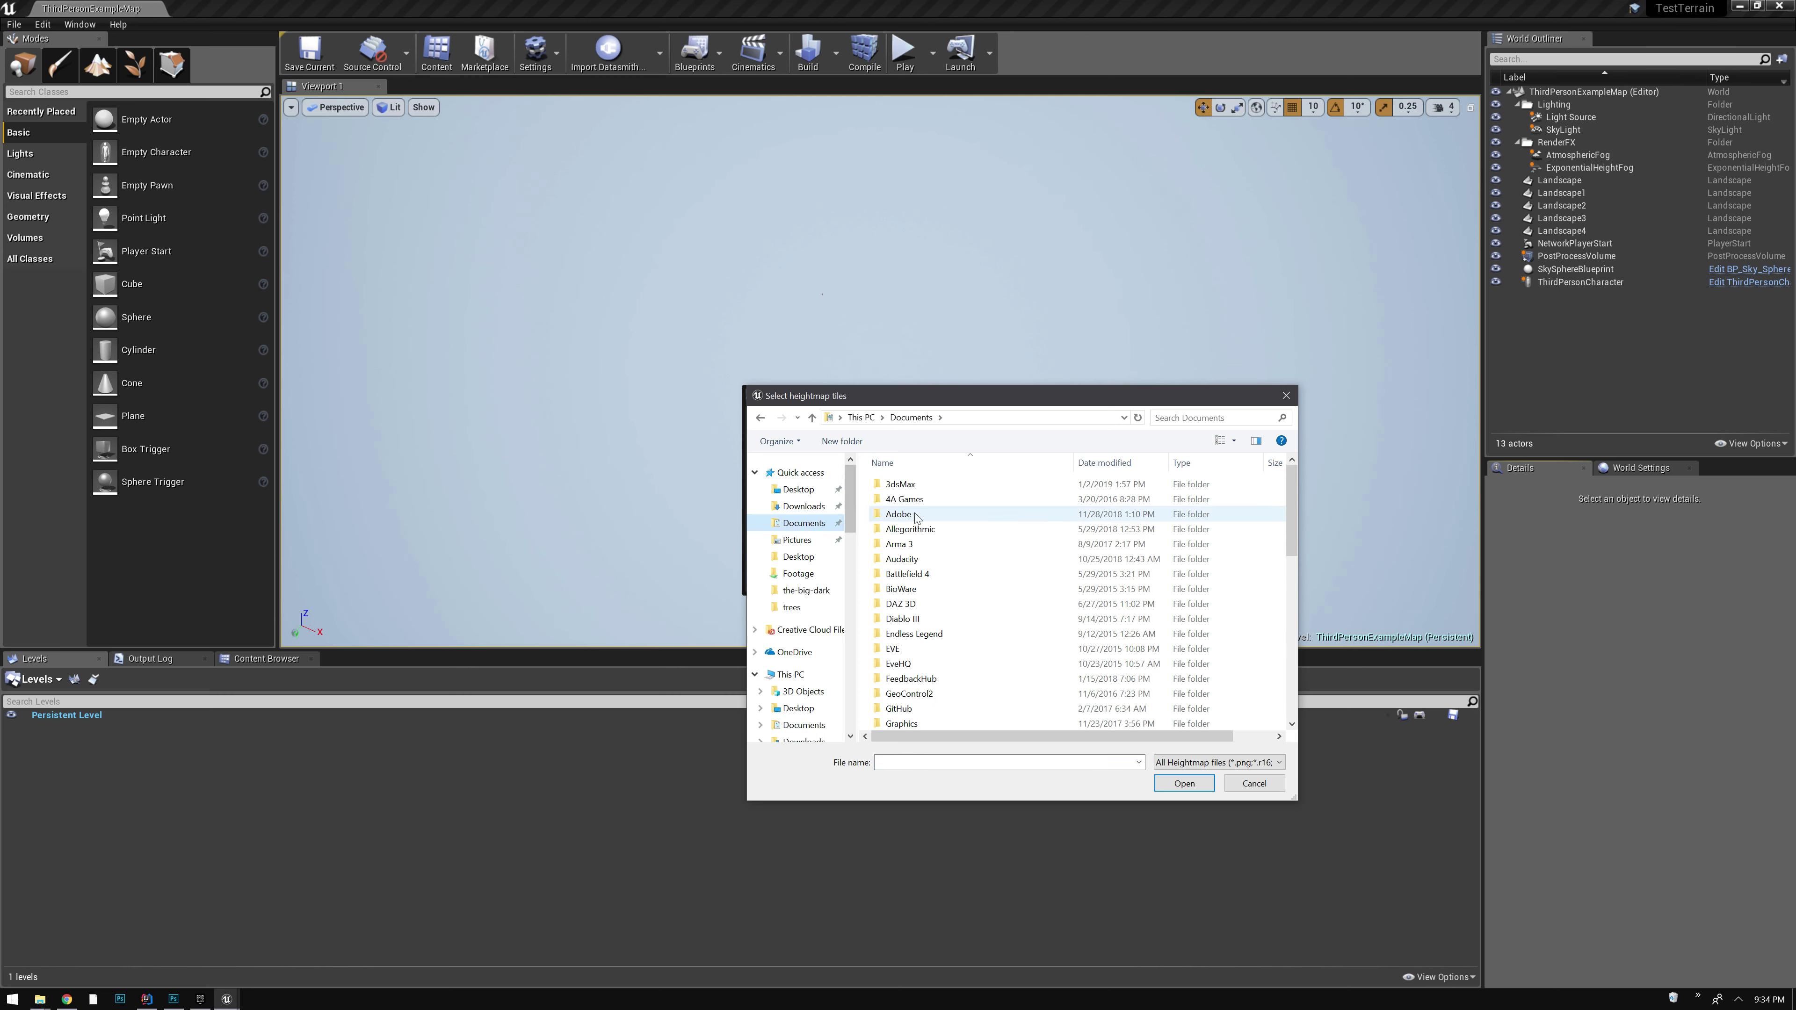
pyautogui.scroll(-15, 928, 538)
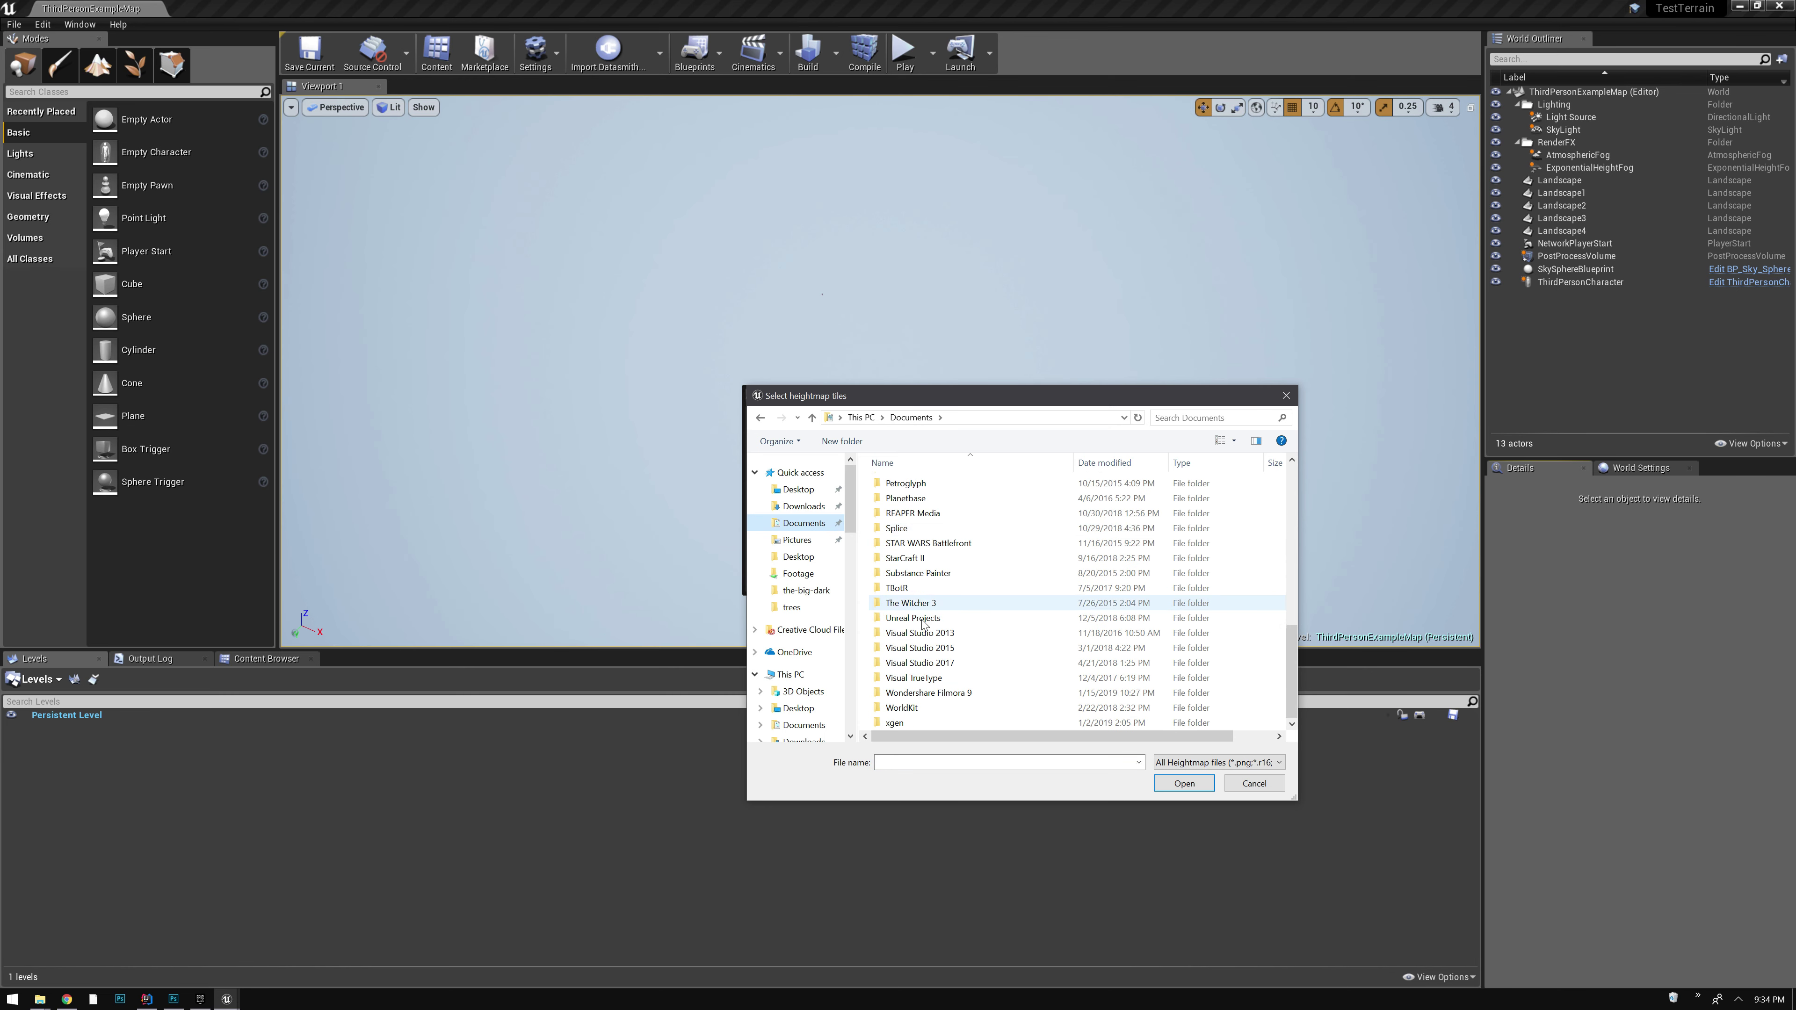
pyautogui.doubleClick(926, 709)
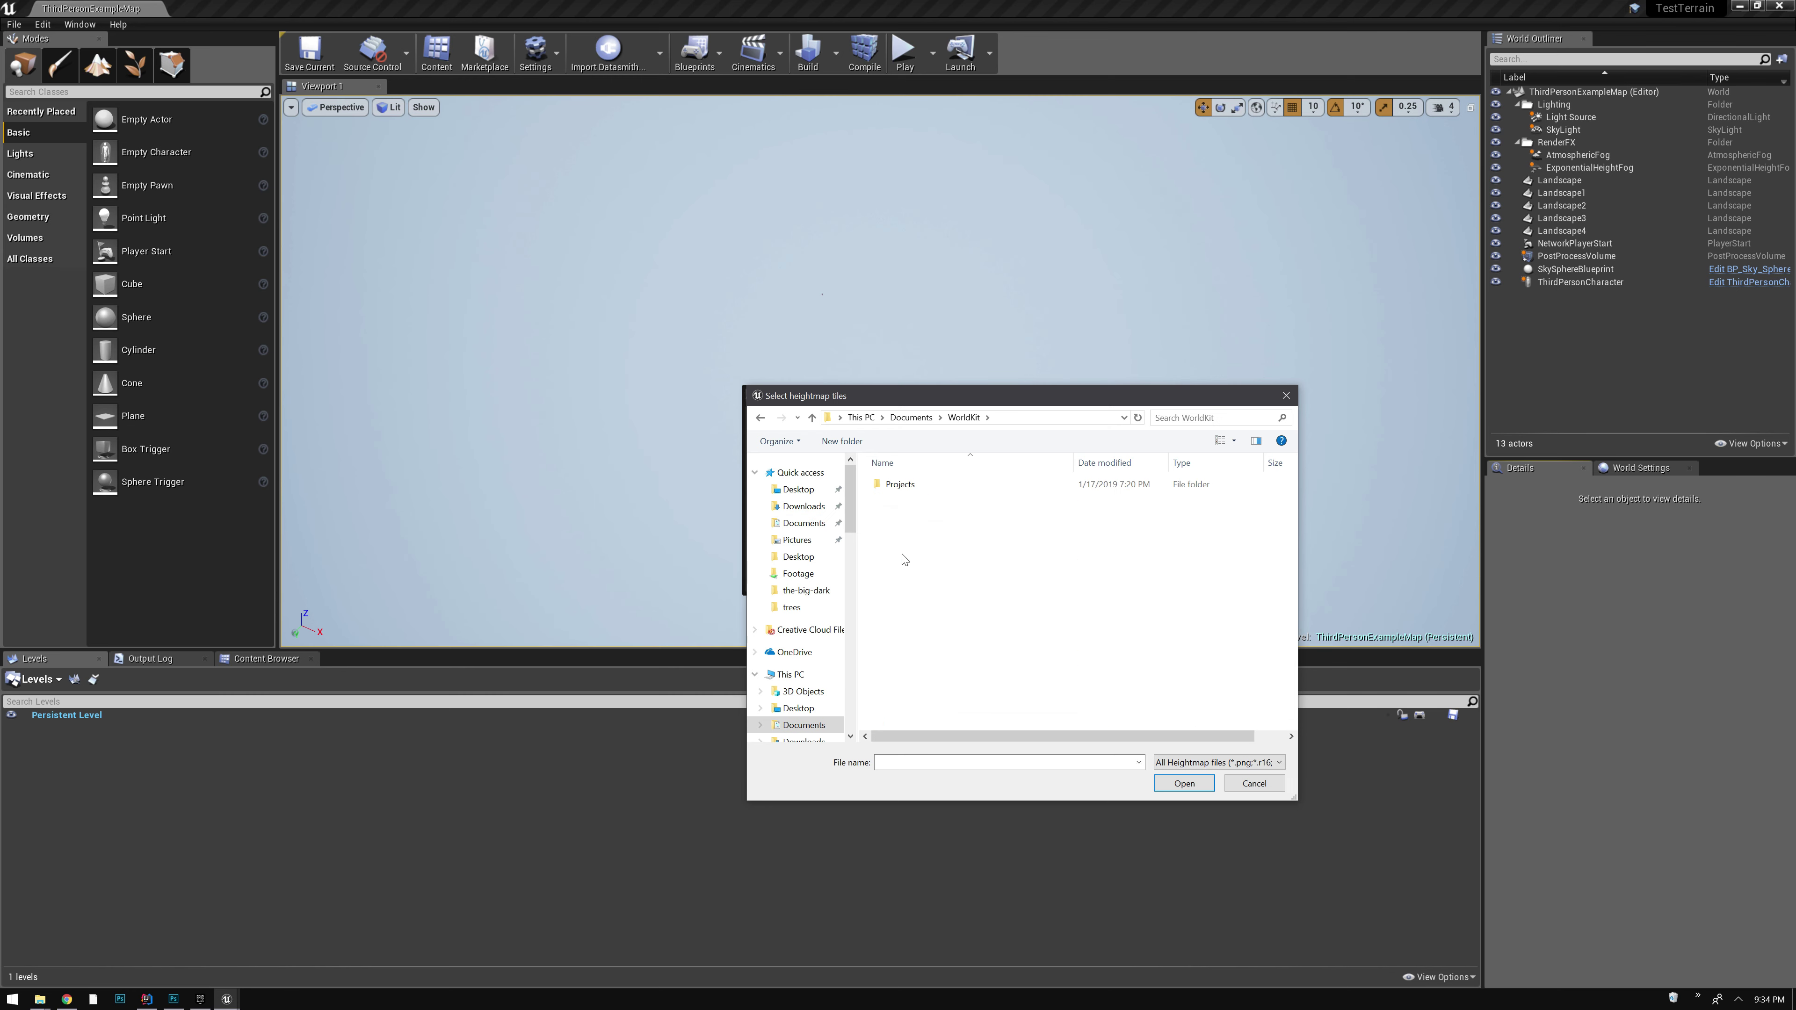
pyautogui.doubleClick(902, 486)
pyautogui.doubleClick(902, 486)
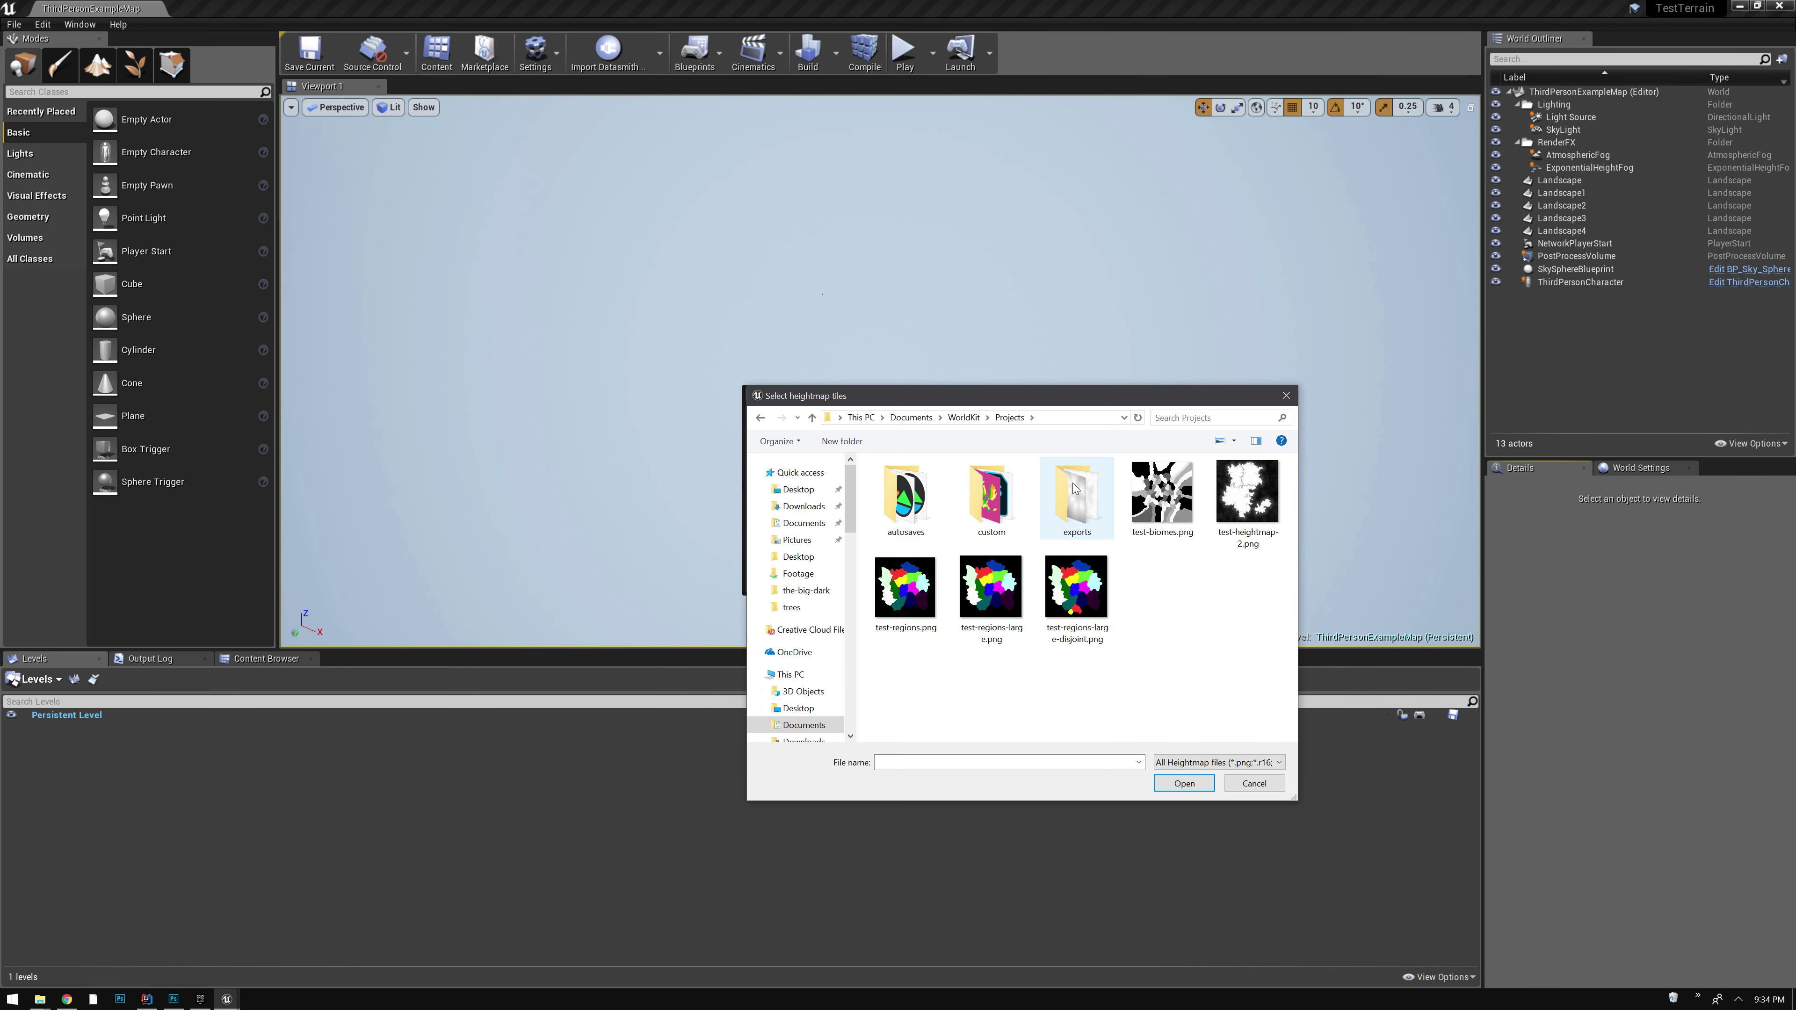
pyautogui.doubleClick(990, 503)
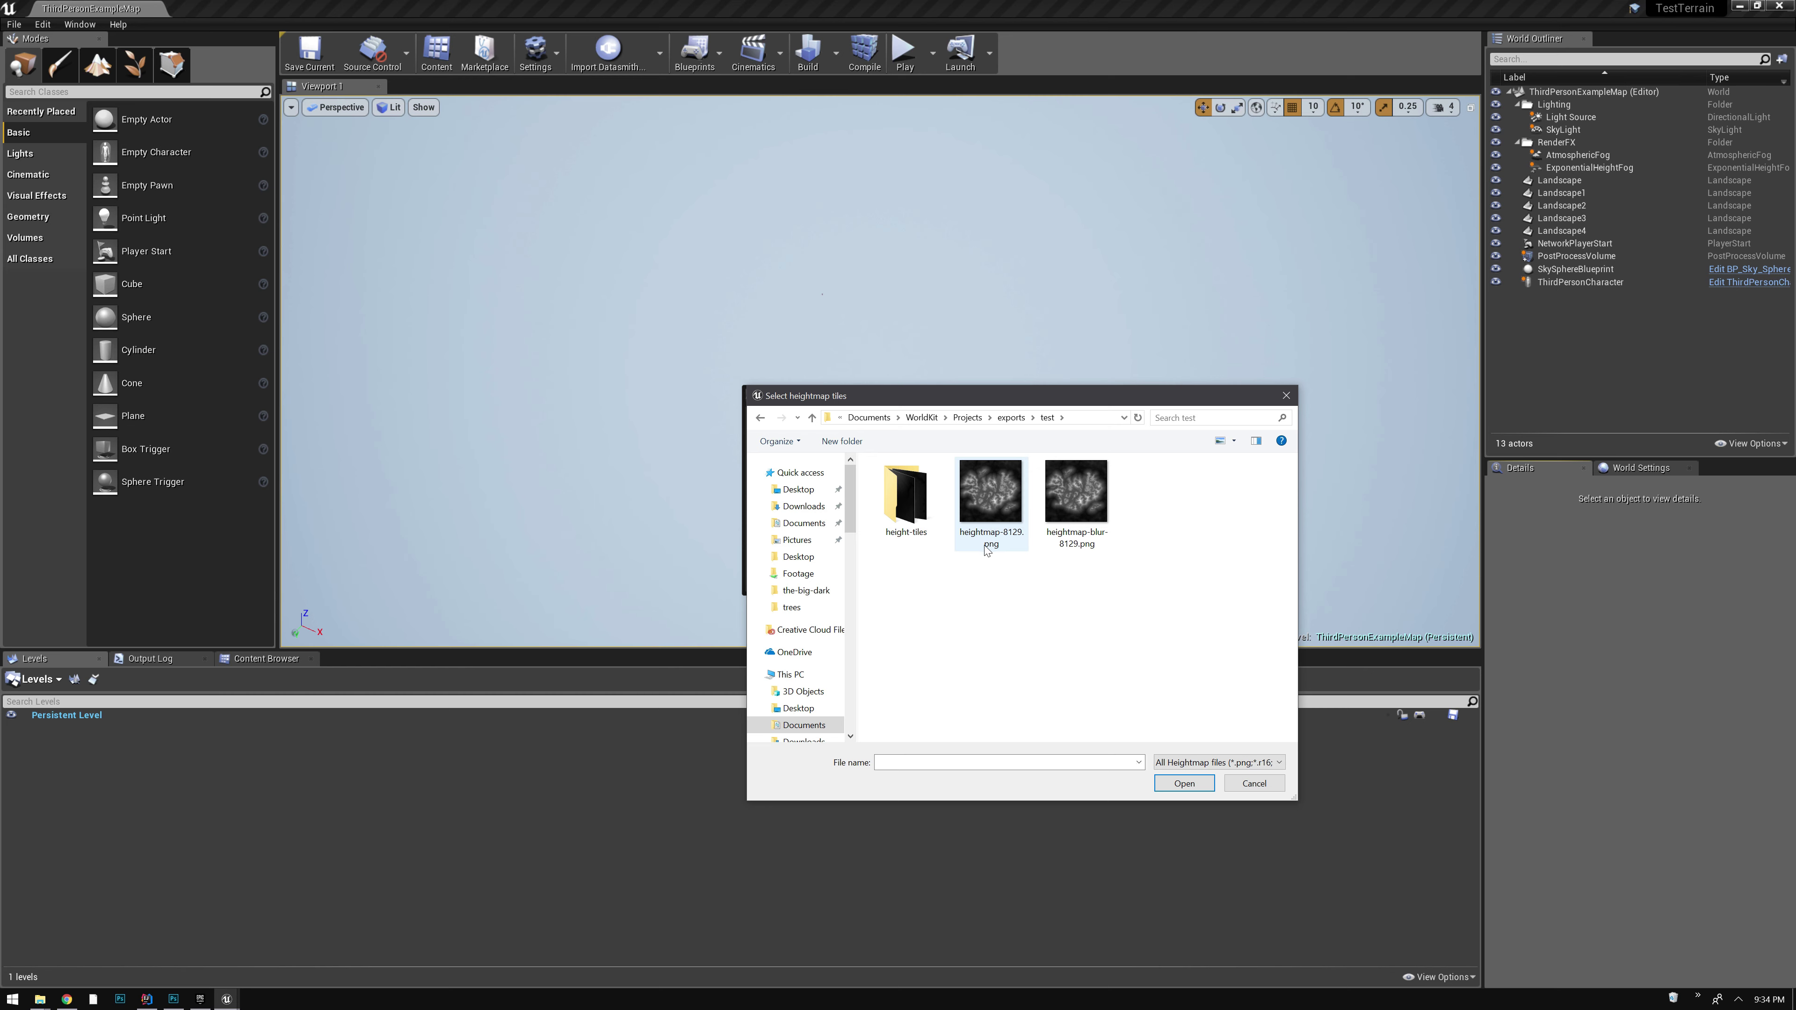
pyautogui.doubleClick(905, 495)
# Select testmap_x0_y0.png through testmap_x7_y7.png and open all 64 tiles
pyautogui.click(898, 495)
pyautogui.scroll(-5, 988, 527)
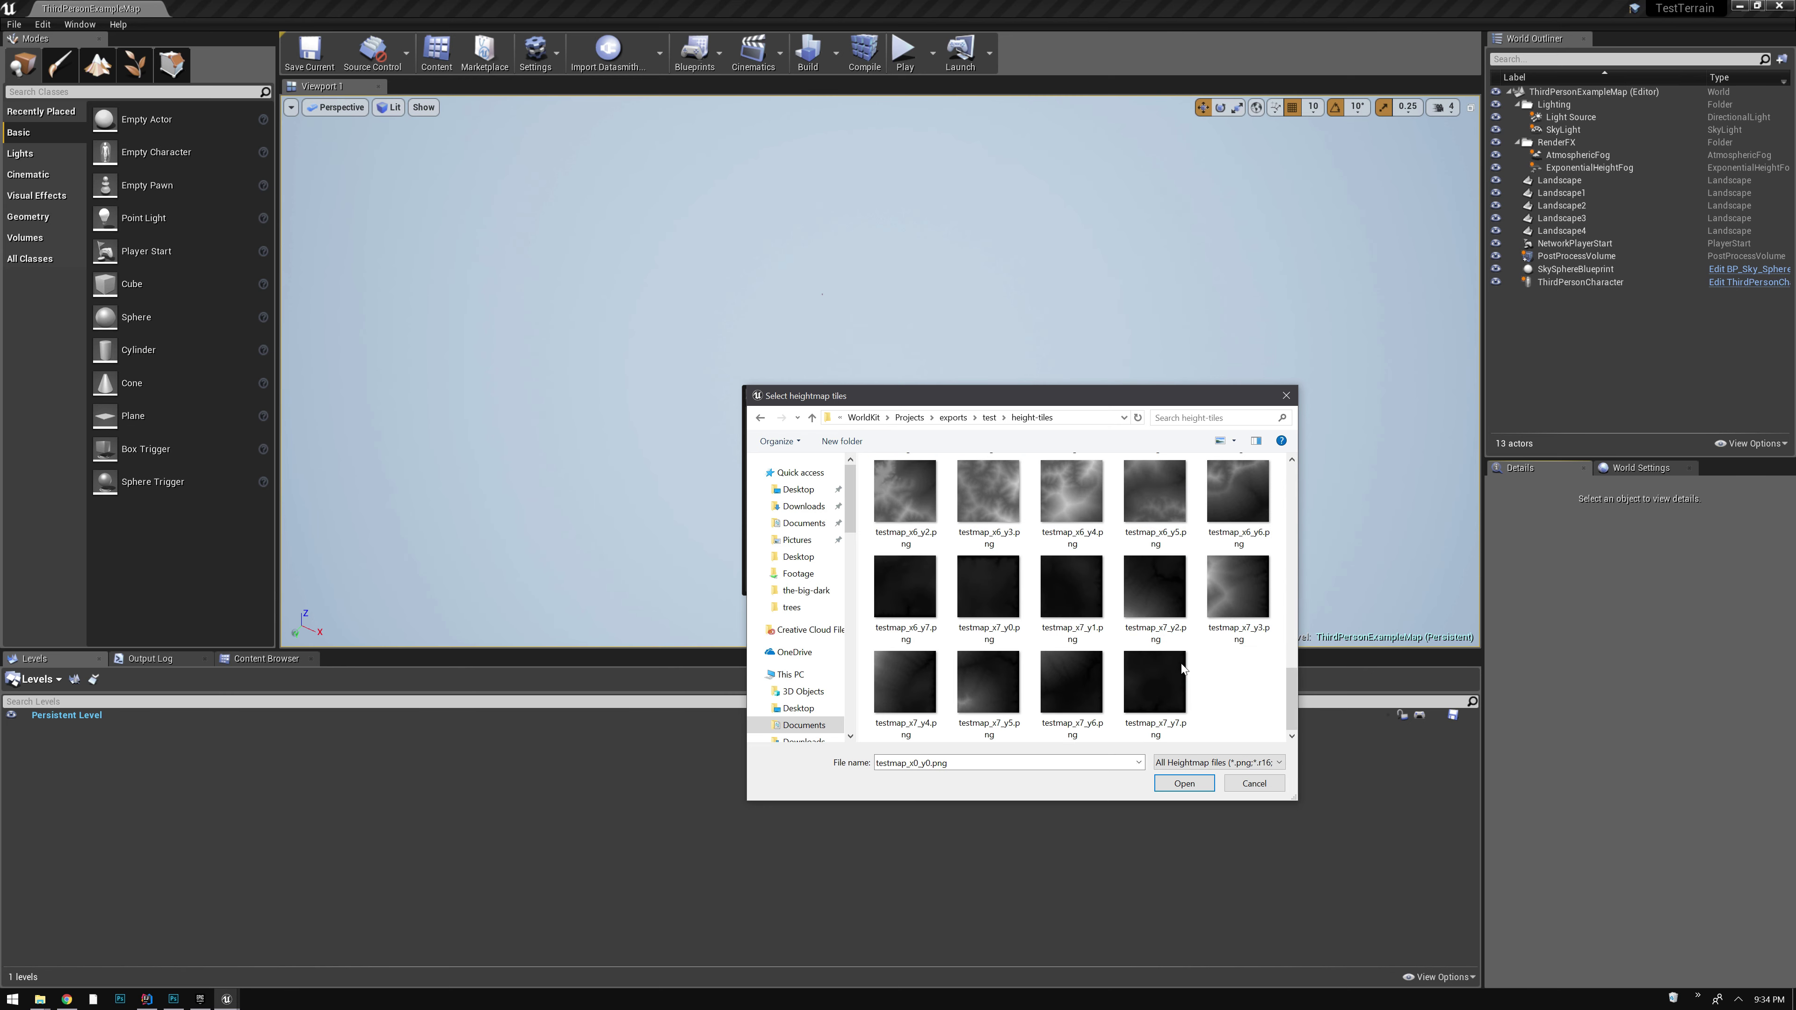
pyautogui.keyDown('shift'); pyautogui.click(1153, 683); pyautogui.keyUp('shift')
pyautogui.click(1184, 783)
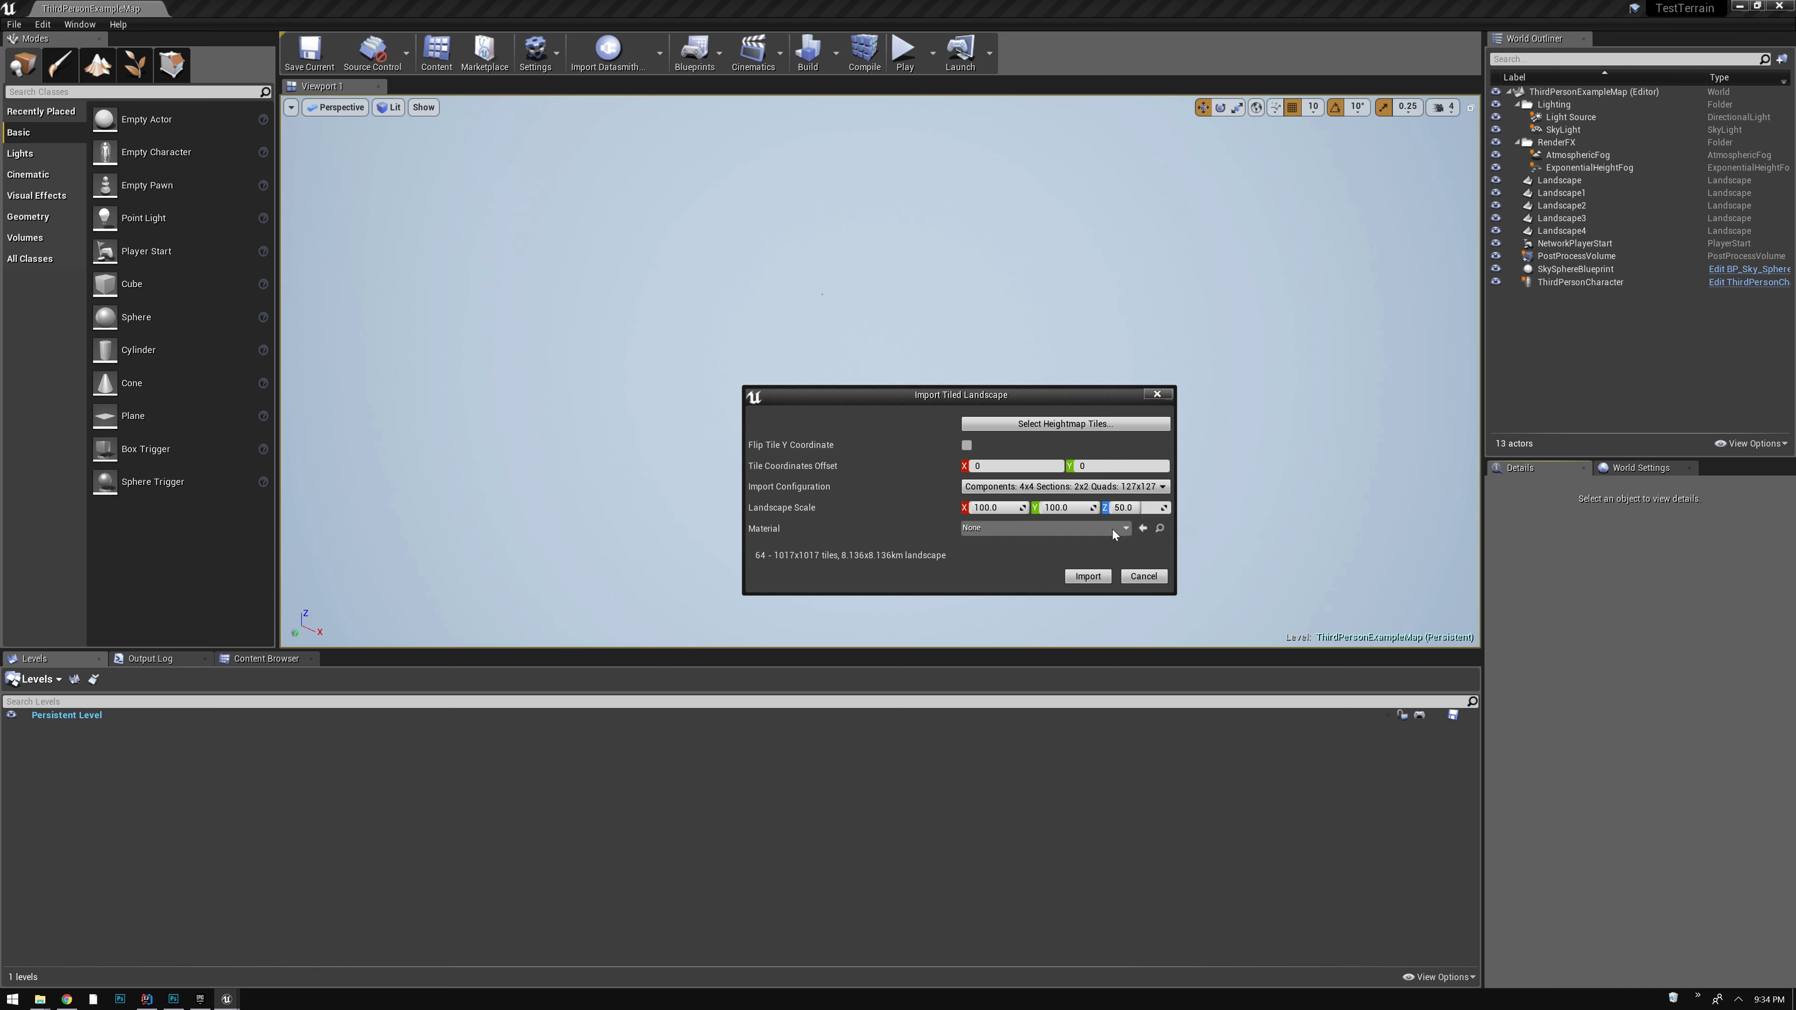
# Run the 64-tile landscape import, adding Landscape5, and show the Content Browser
pyautogui.click(1088, 576)
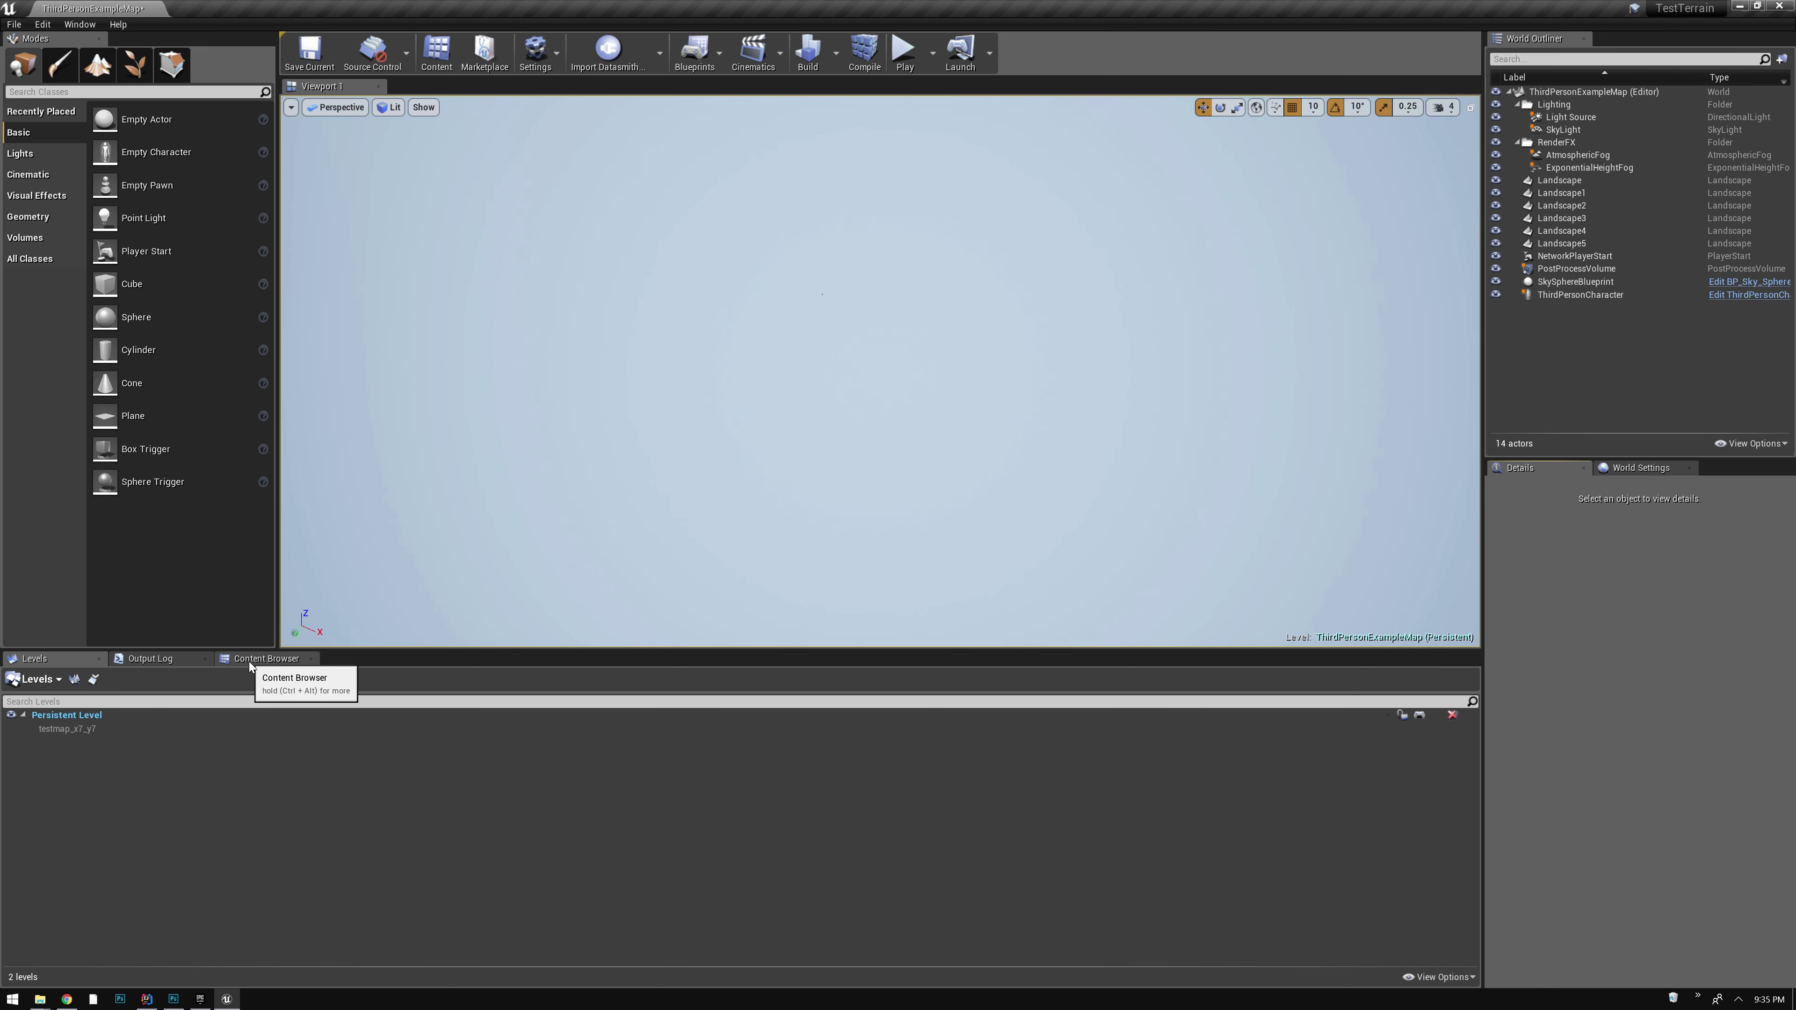
pyautogui.click(266, 658)
# Open the NewWorld level from ThirdPersonCPP, then return to ThirdPersonExampleMap in Maps
pyautogui.click(383, 681)
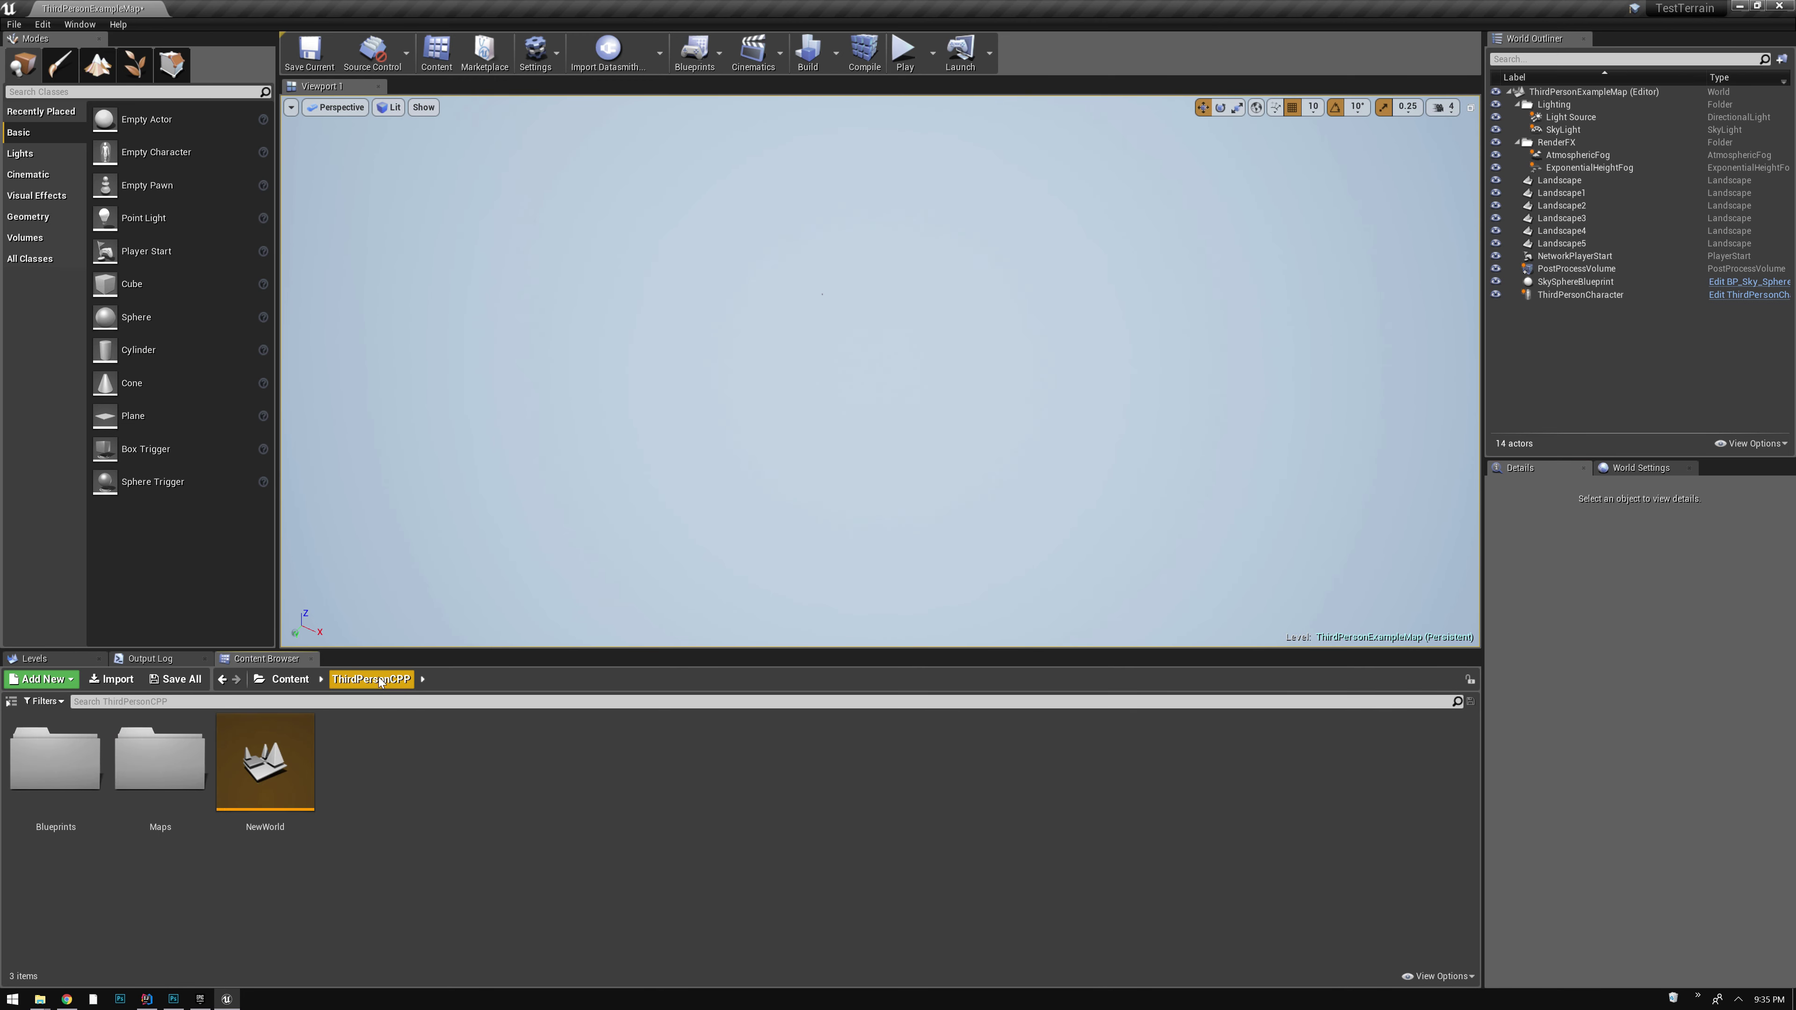
pyautogui.click(290, 679)
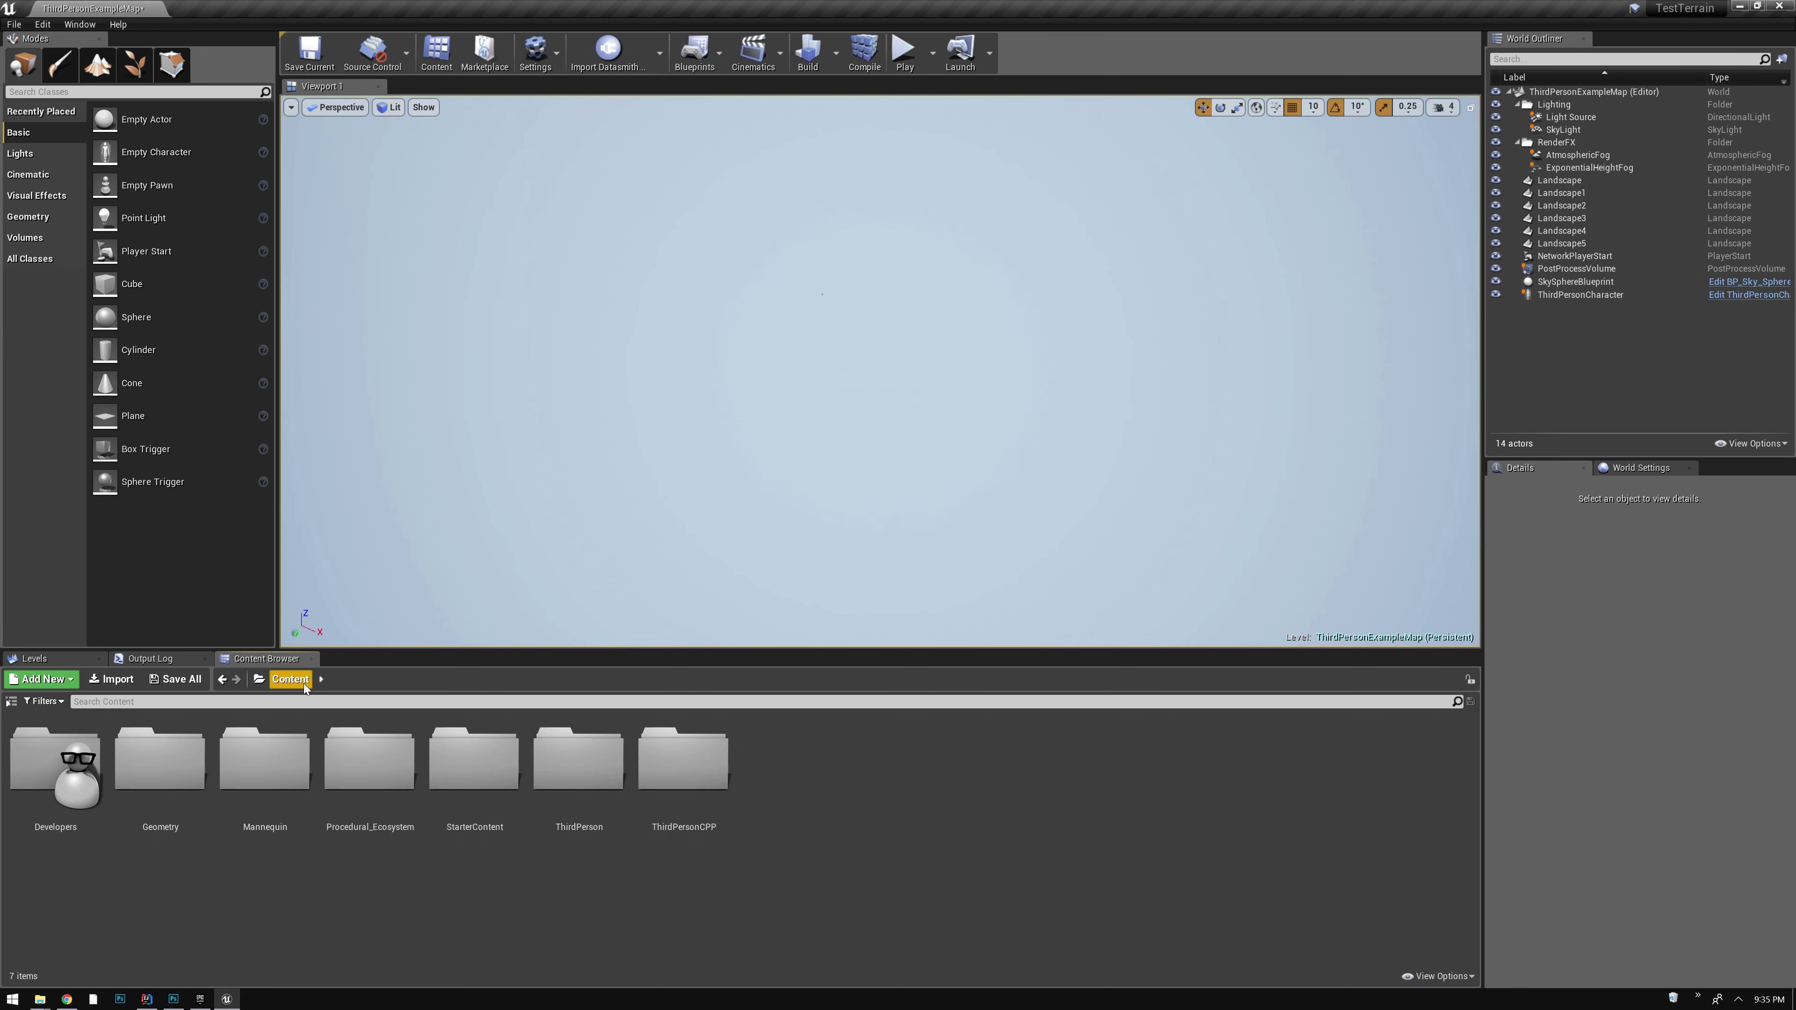
pyautogui.doubleClick(654, 774)
pyautogui.doubleClick(261, 773)
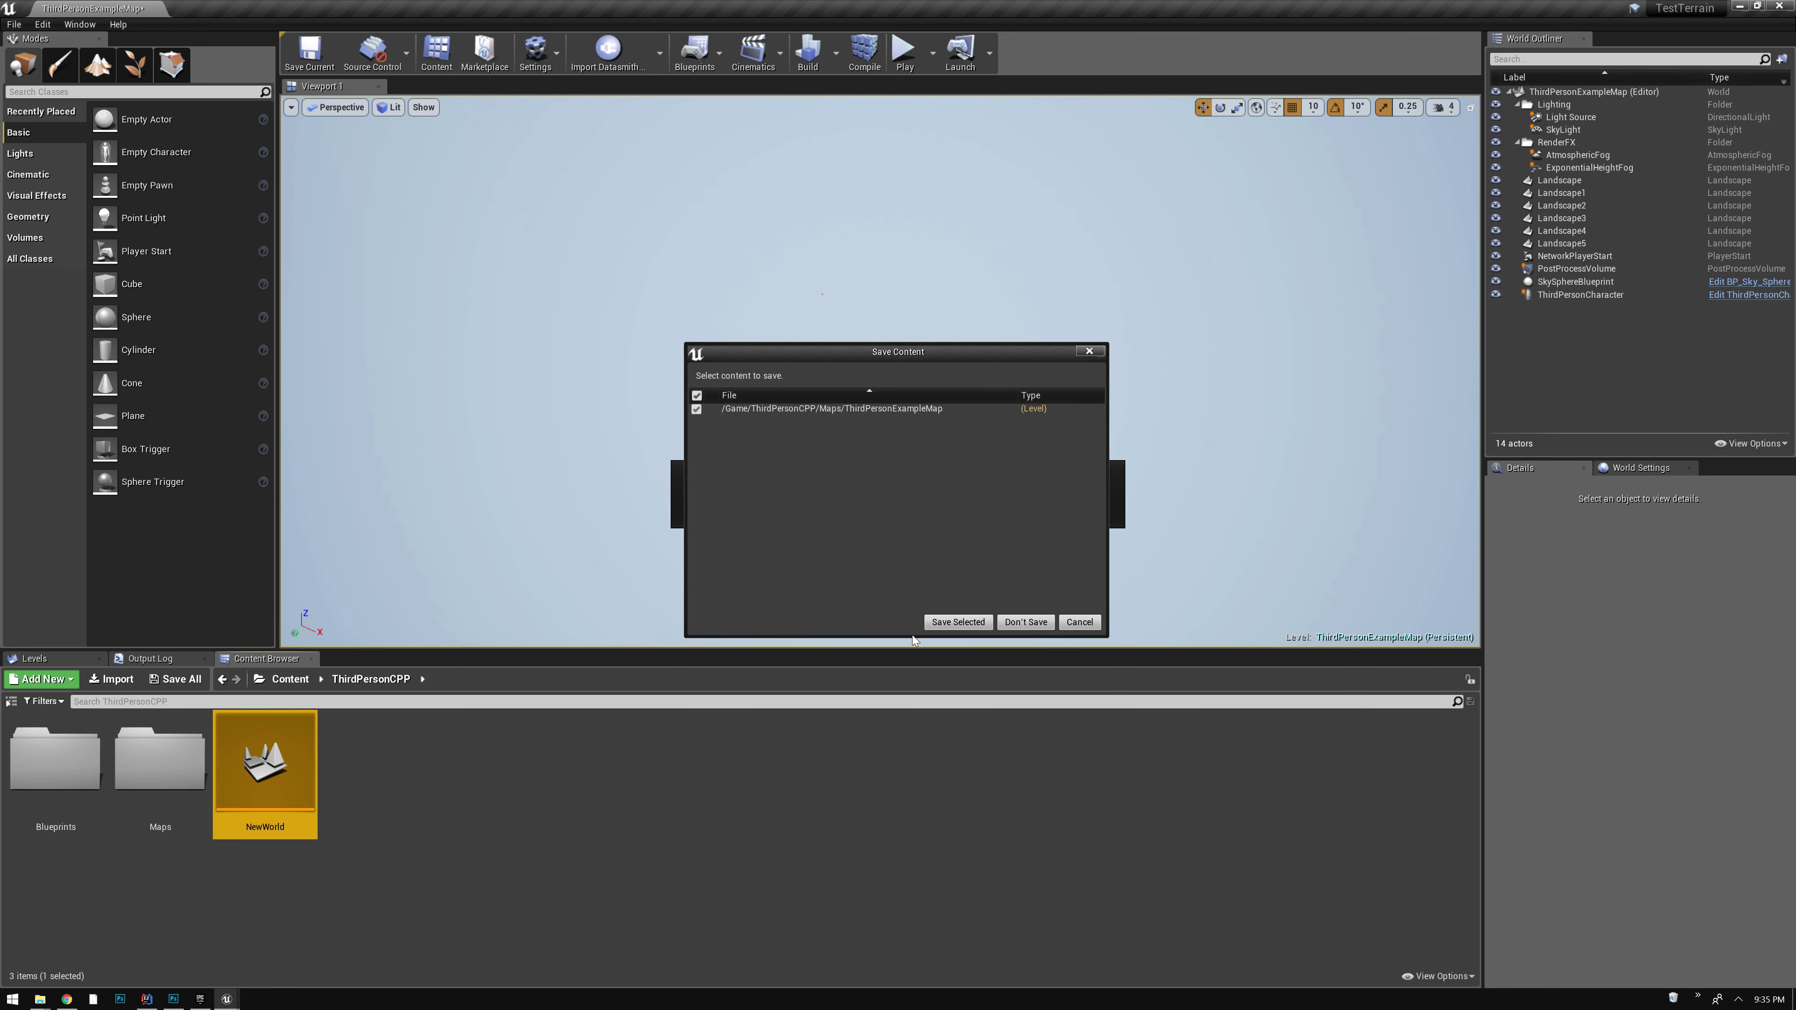
pyautogui.click(956, 620)
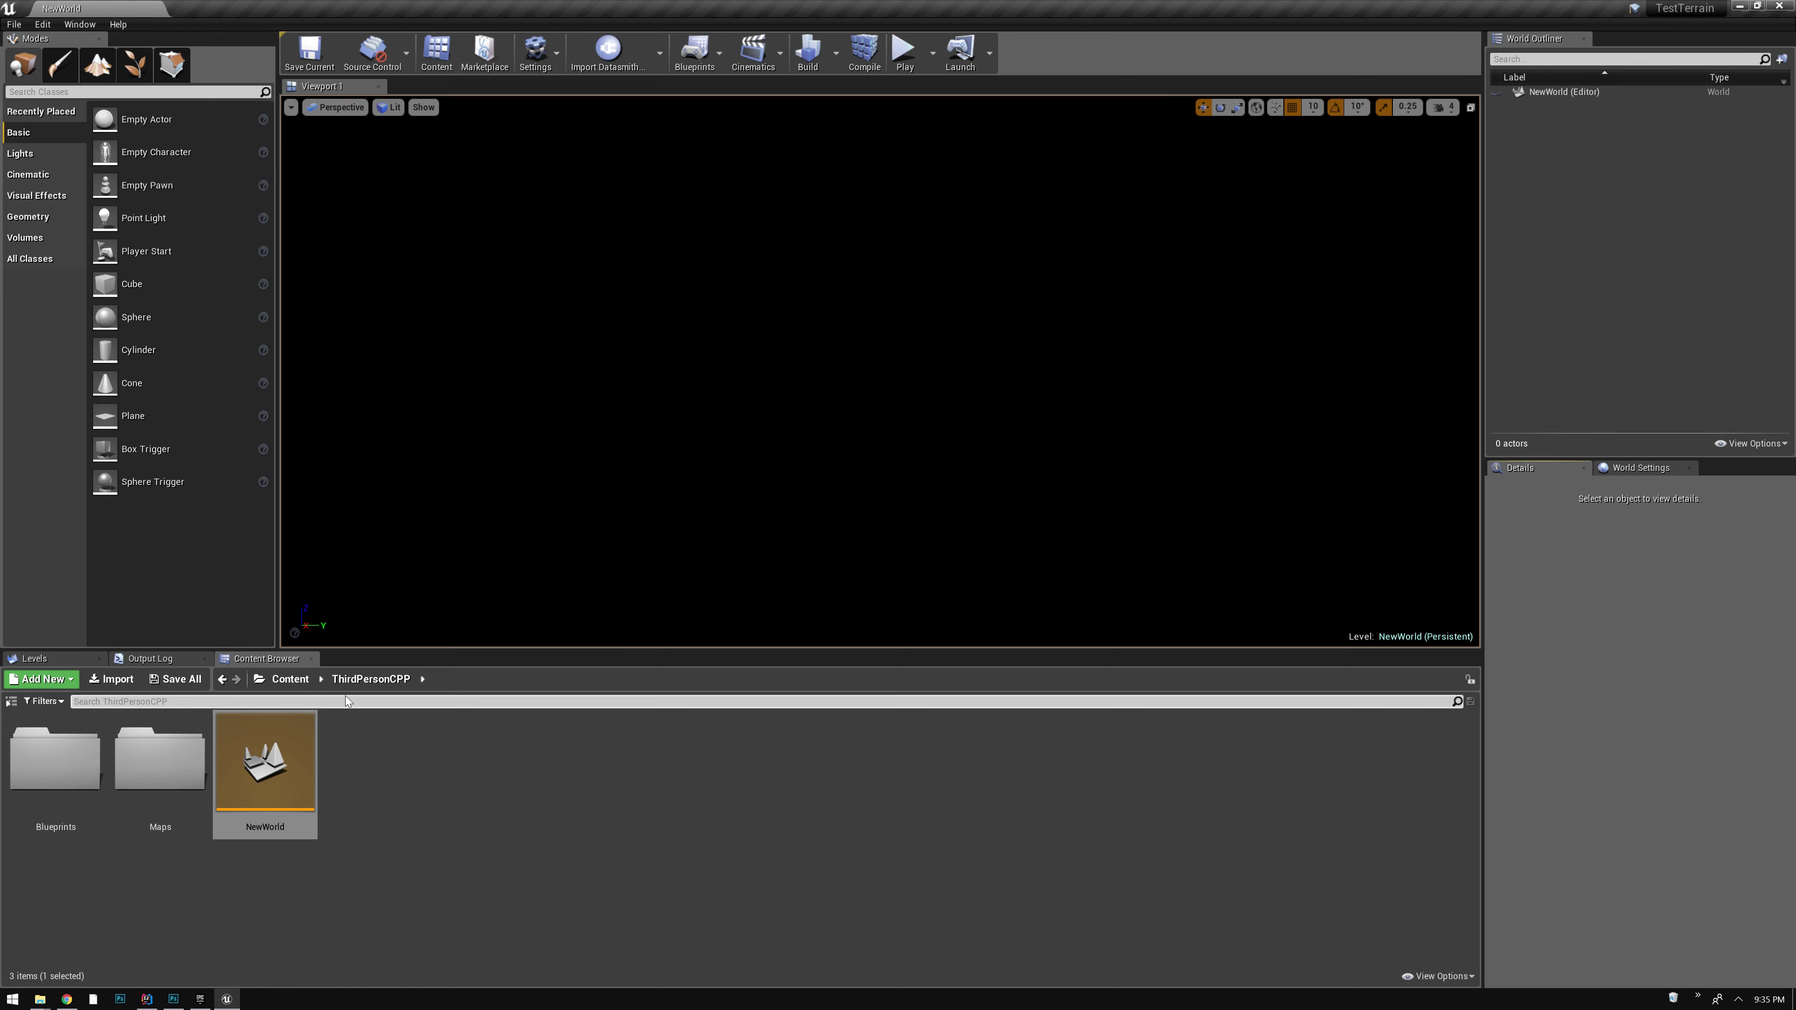
pyautogui.doubleClick(173, 762)
pyautogui.doubleClick(175, 762)
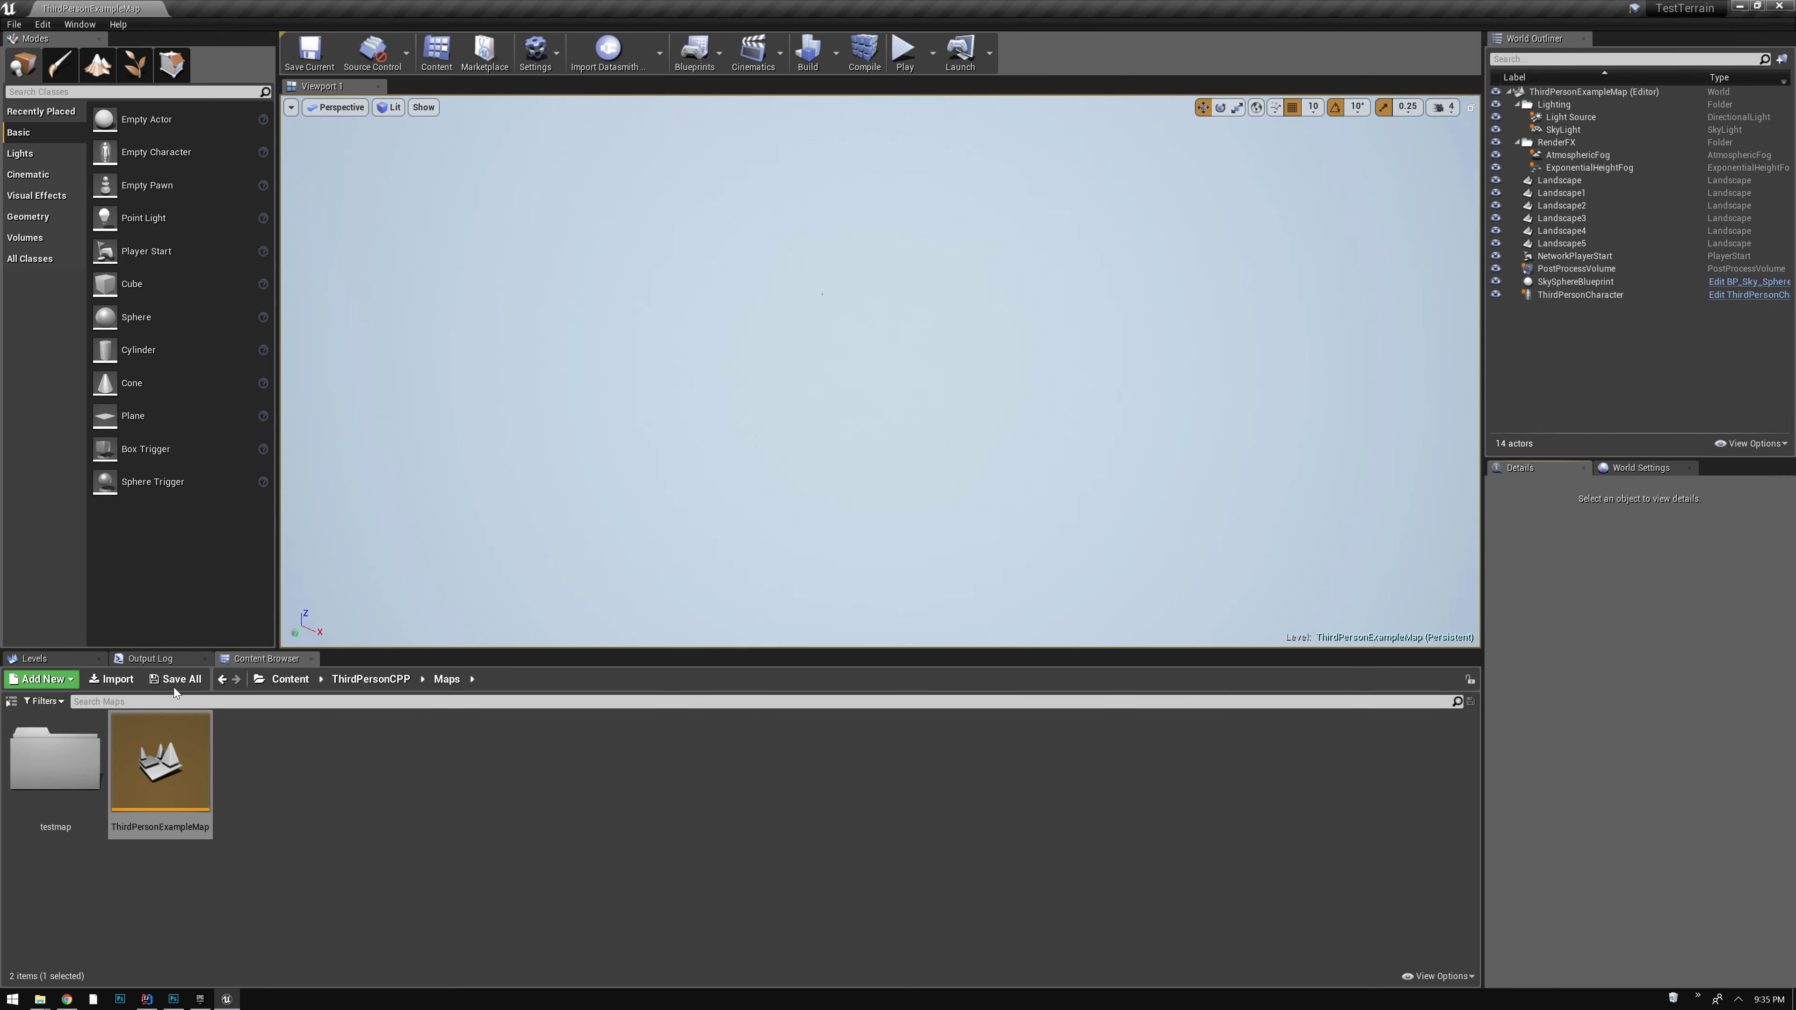
# Select and load all 64 testmap tile levels in the Levels list, then open World Composition
pyautogui.click(37, 658)
pyautogui.scroll(-10, 170, 806)
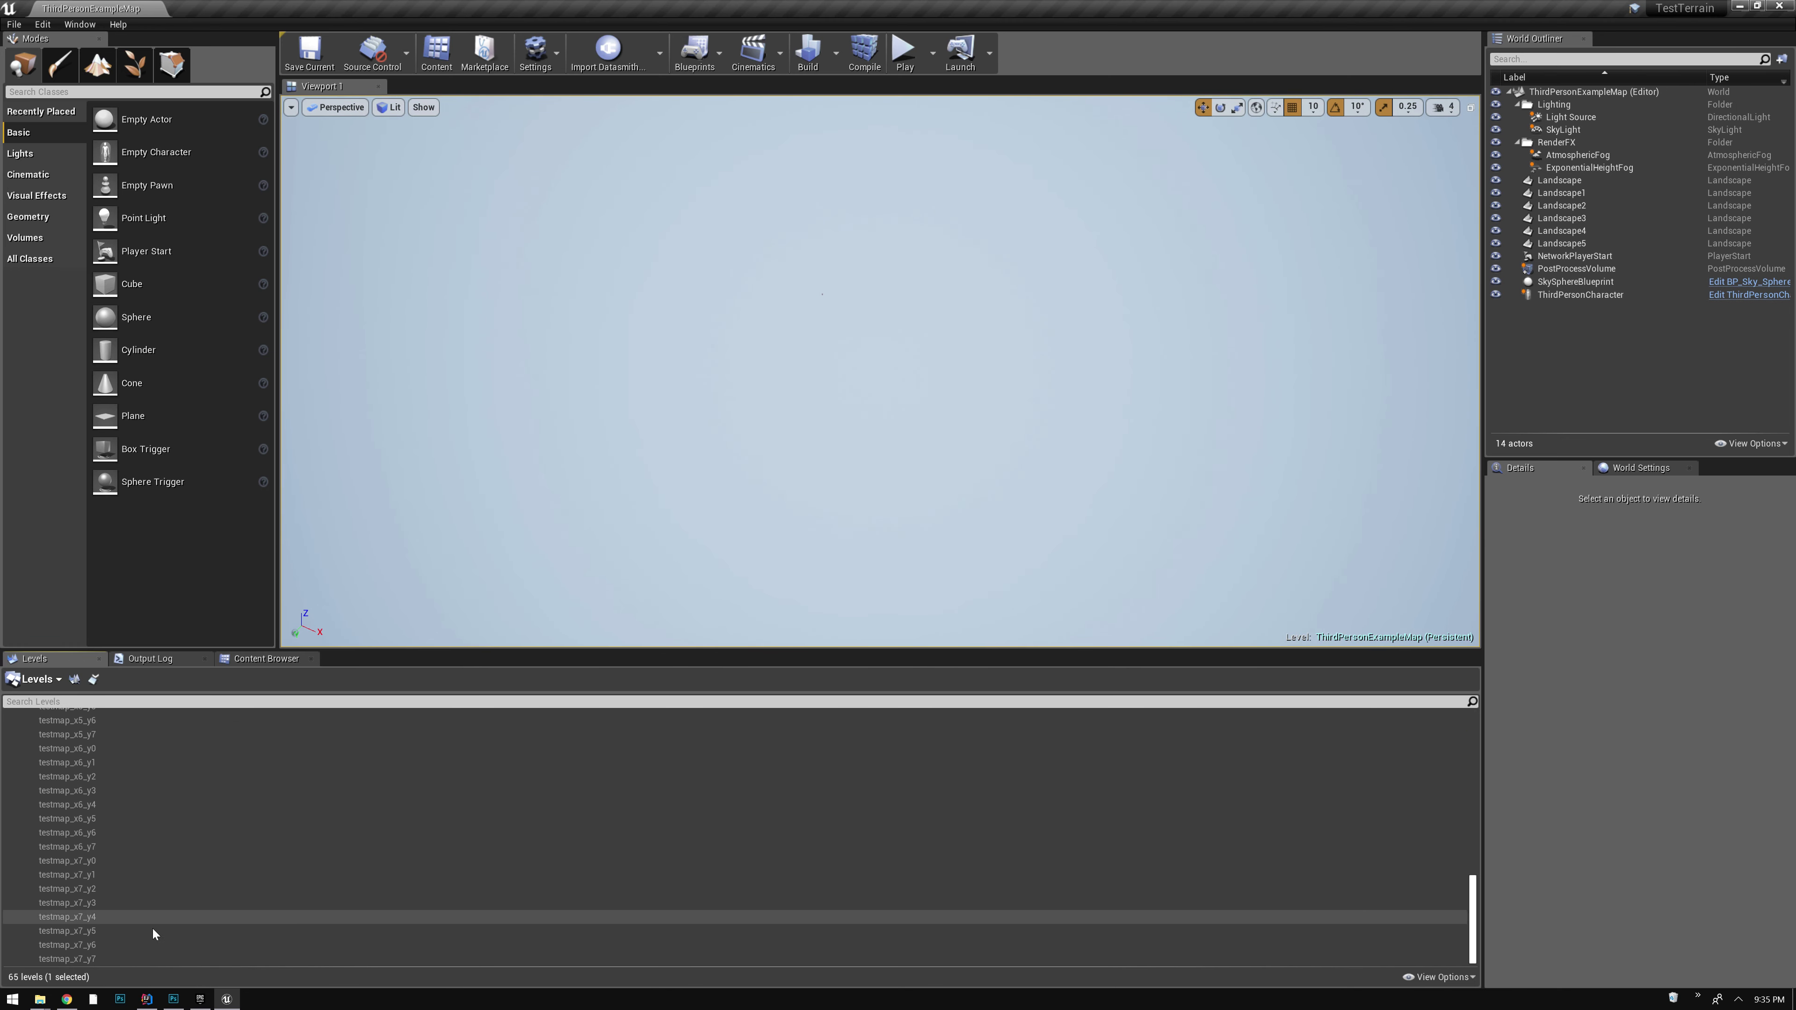
pyautogui.scroll(-3, 127, 948)
pyautogui.keyDown('shift'); pyautogui.click(109, 960); pyautogui.keyUp('shift')
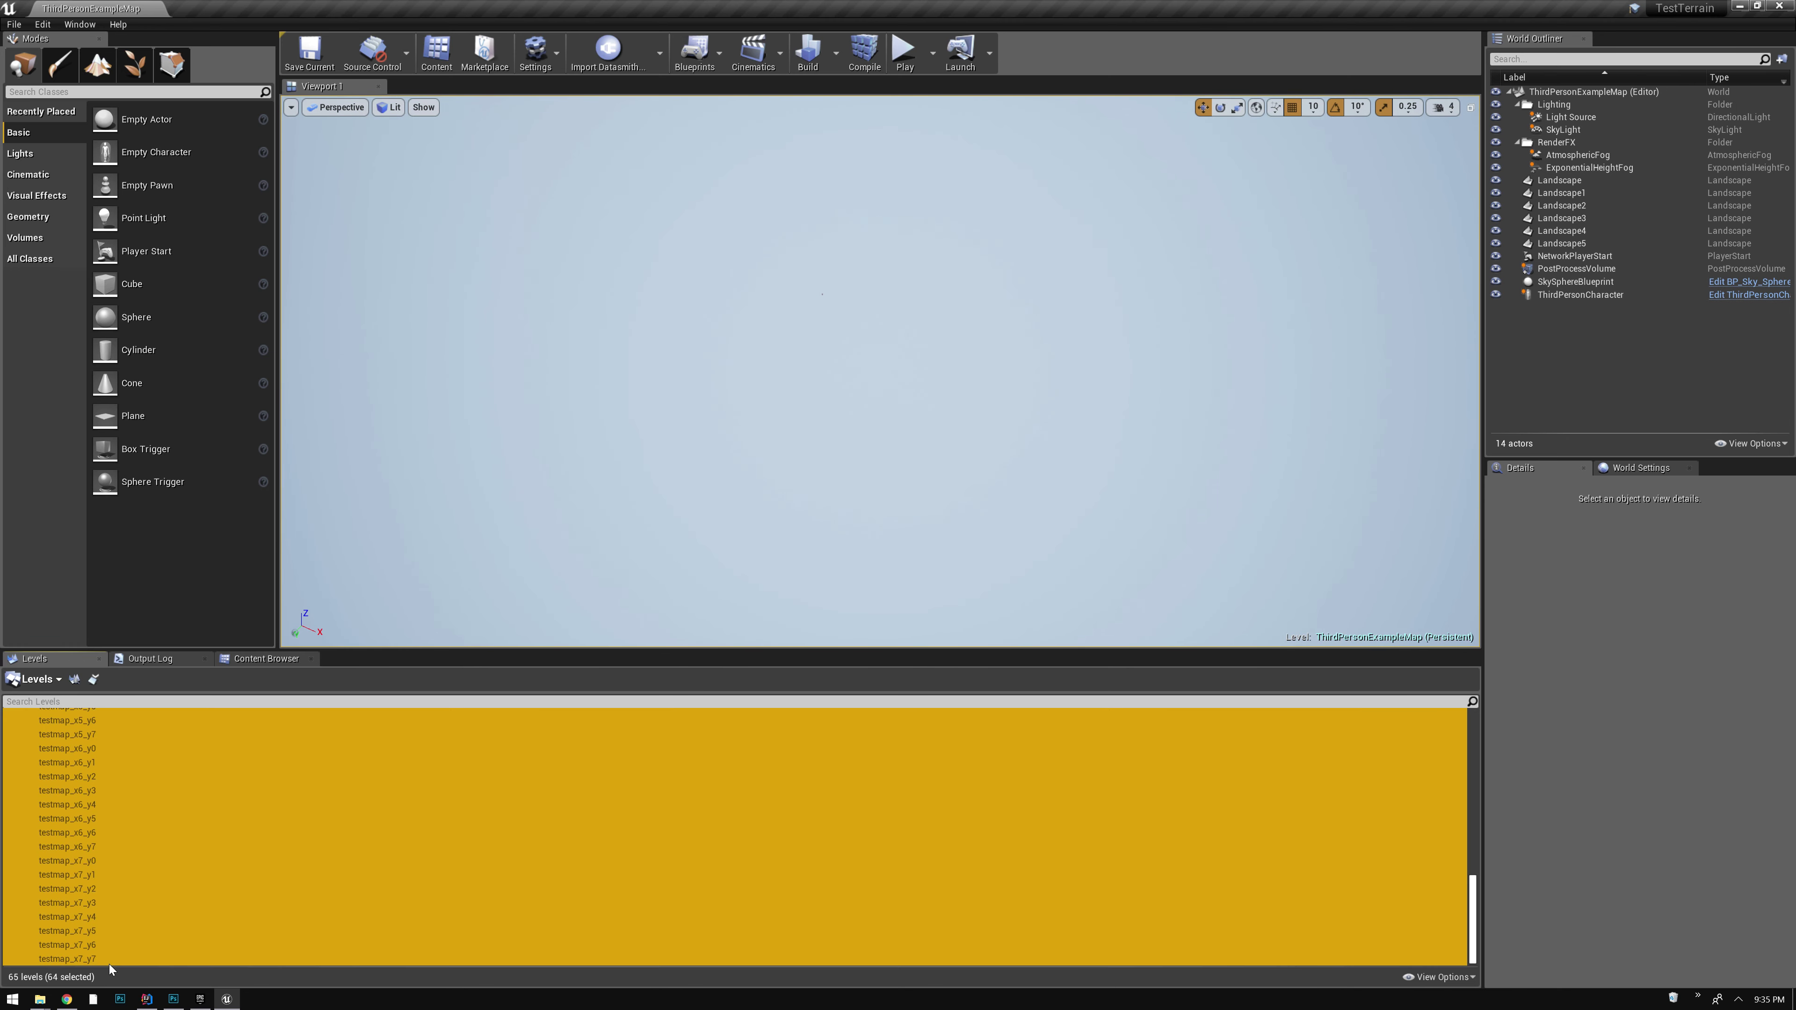
pyautogui.rightClick(57, 723)
pyautogui.click(87, 737)
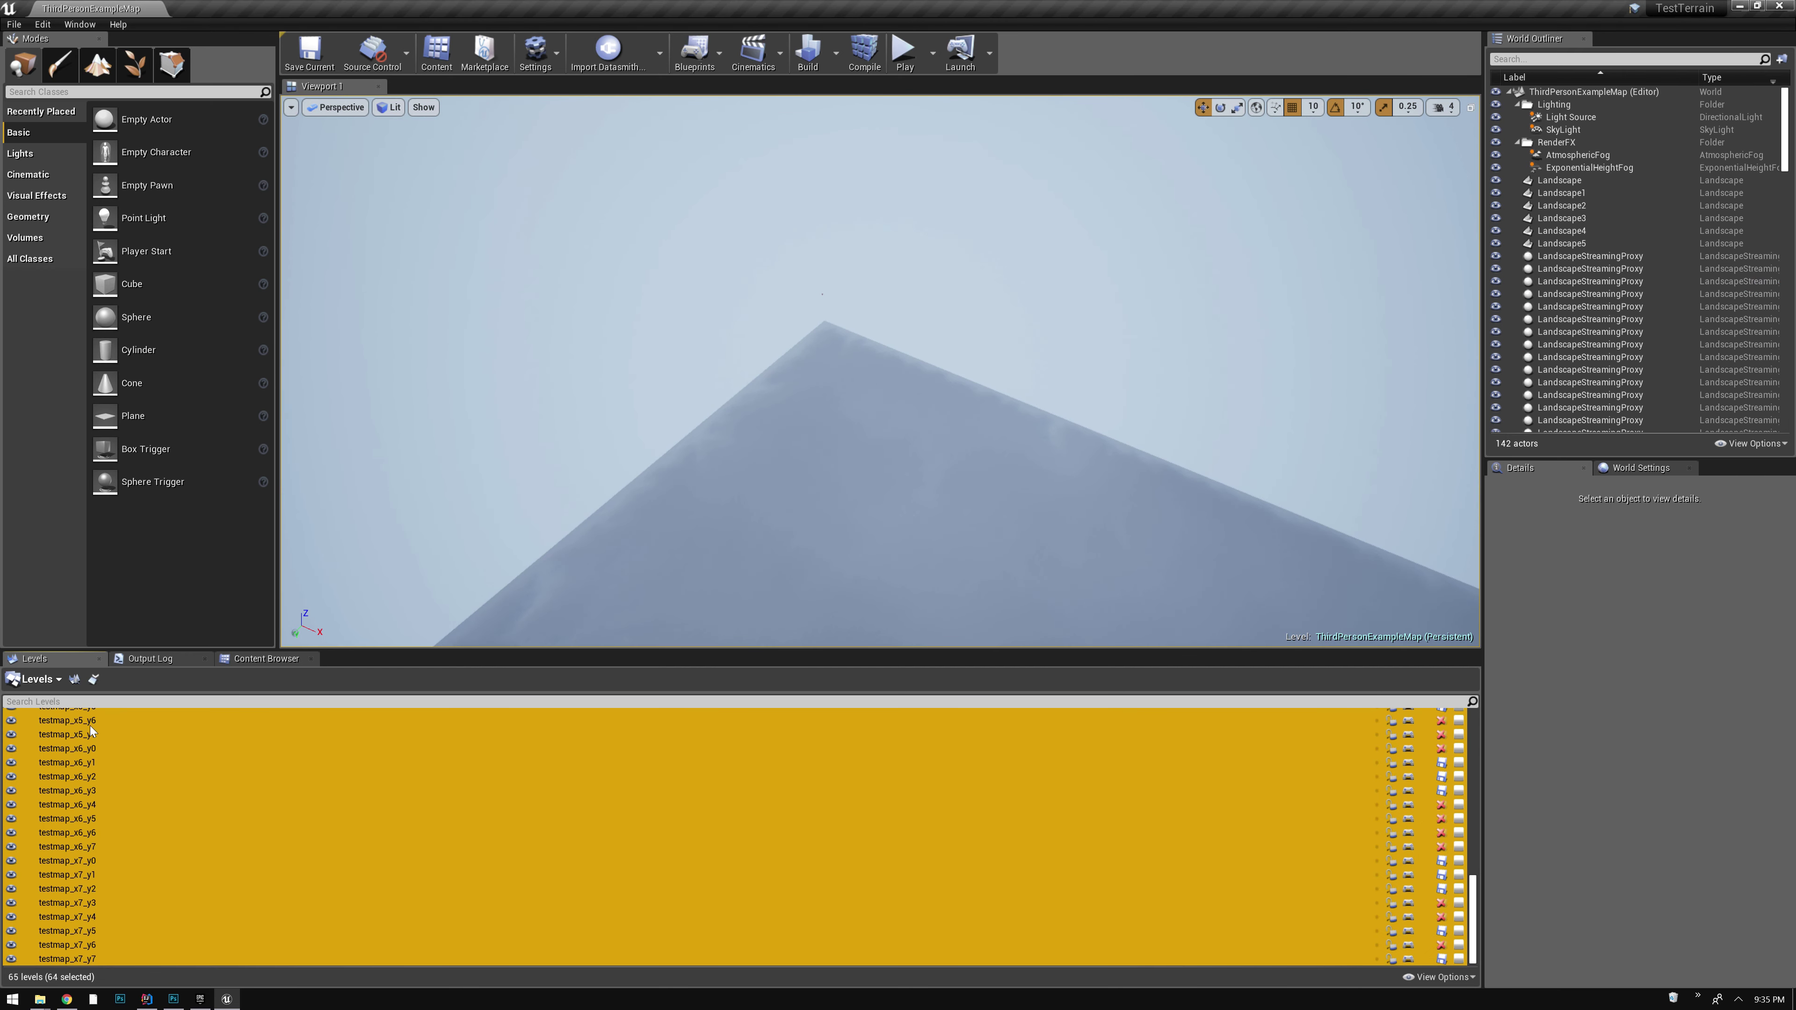
pyautogui.click(93, 679)
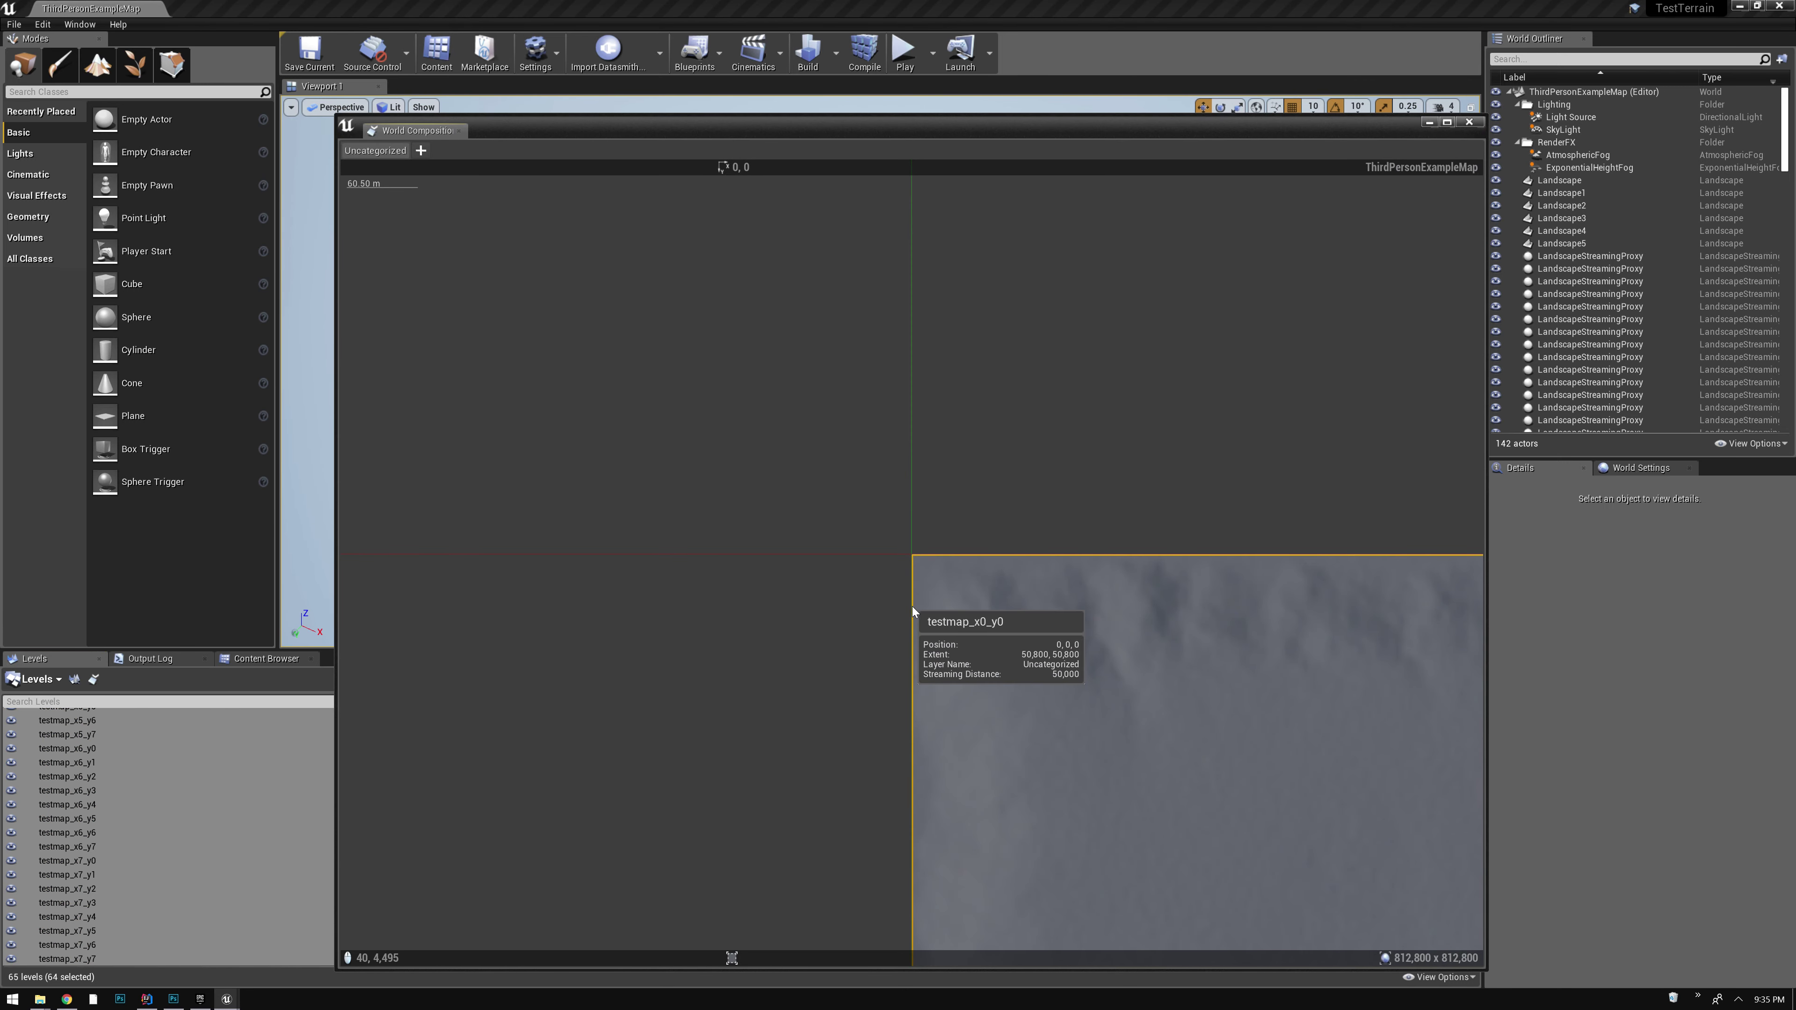
# Drag the 8x8 tile grid up-left so it surrounds the world origin
pyautogui.scroll(-6, 919, 605)
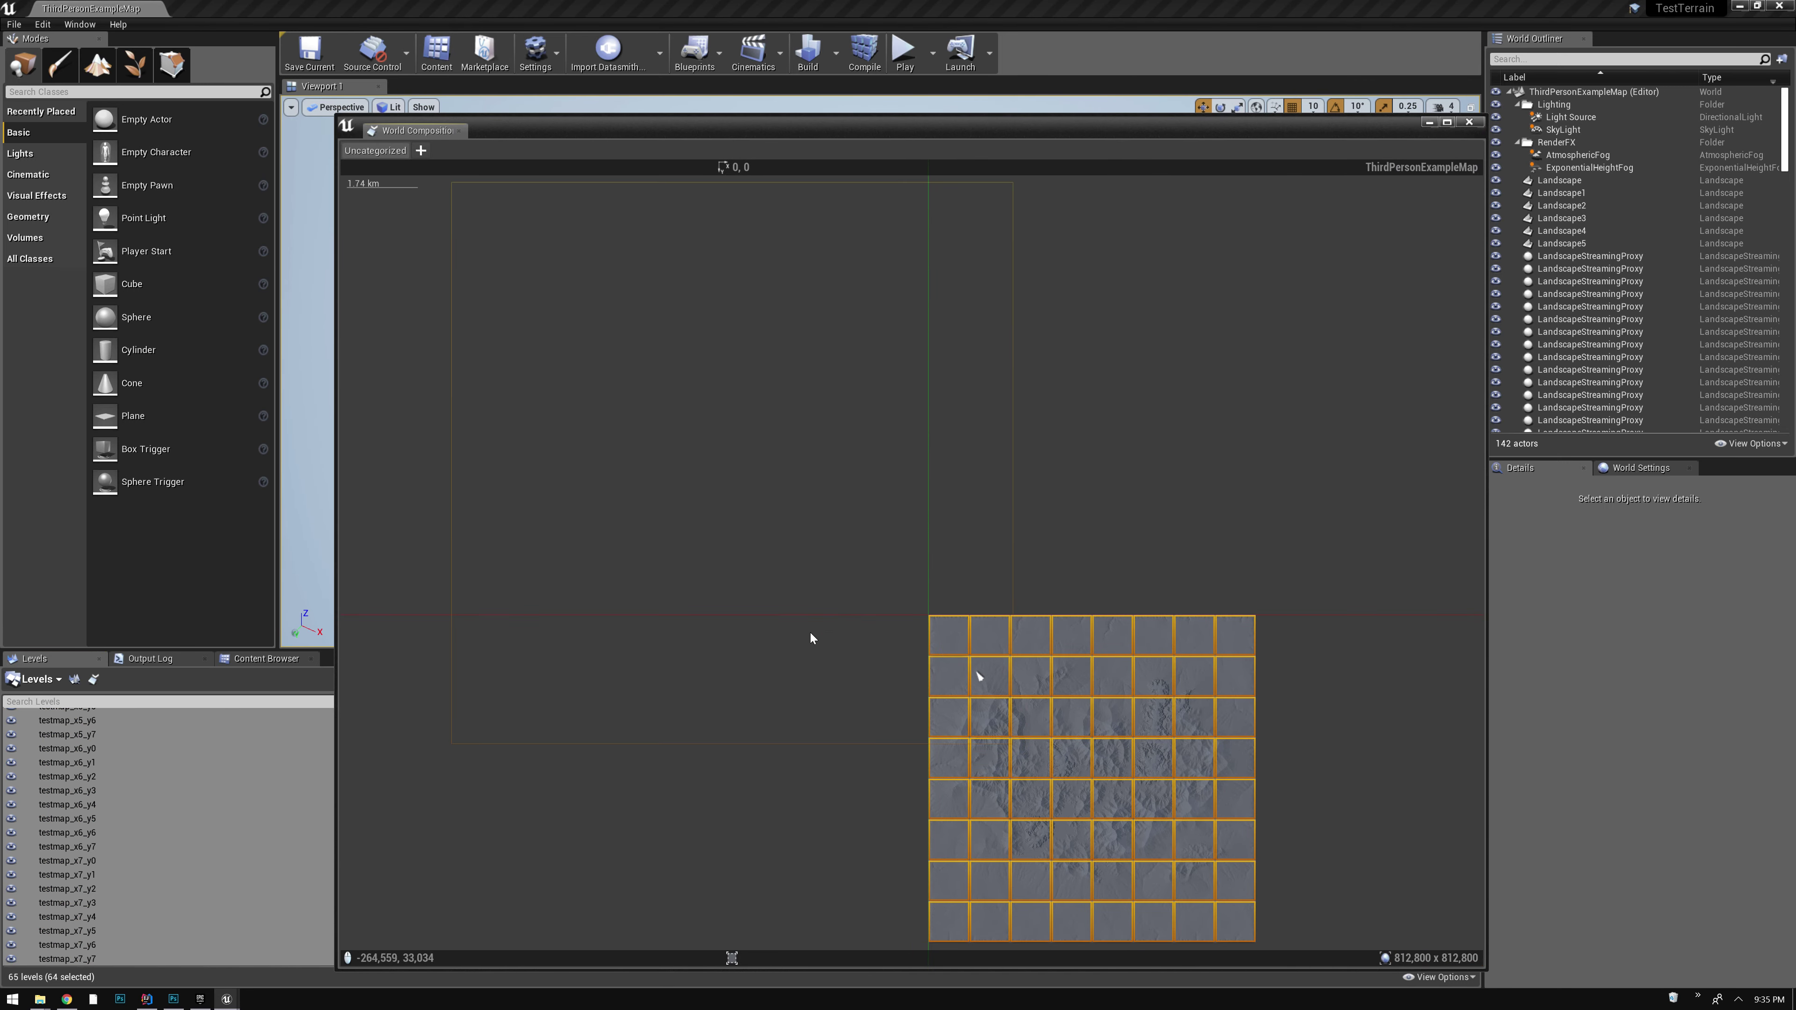
pyautogui.moveTo(814, 634); pyautogui.dragTo(666, 433, button='right')
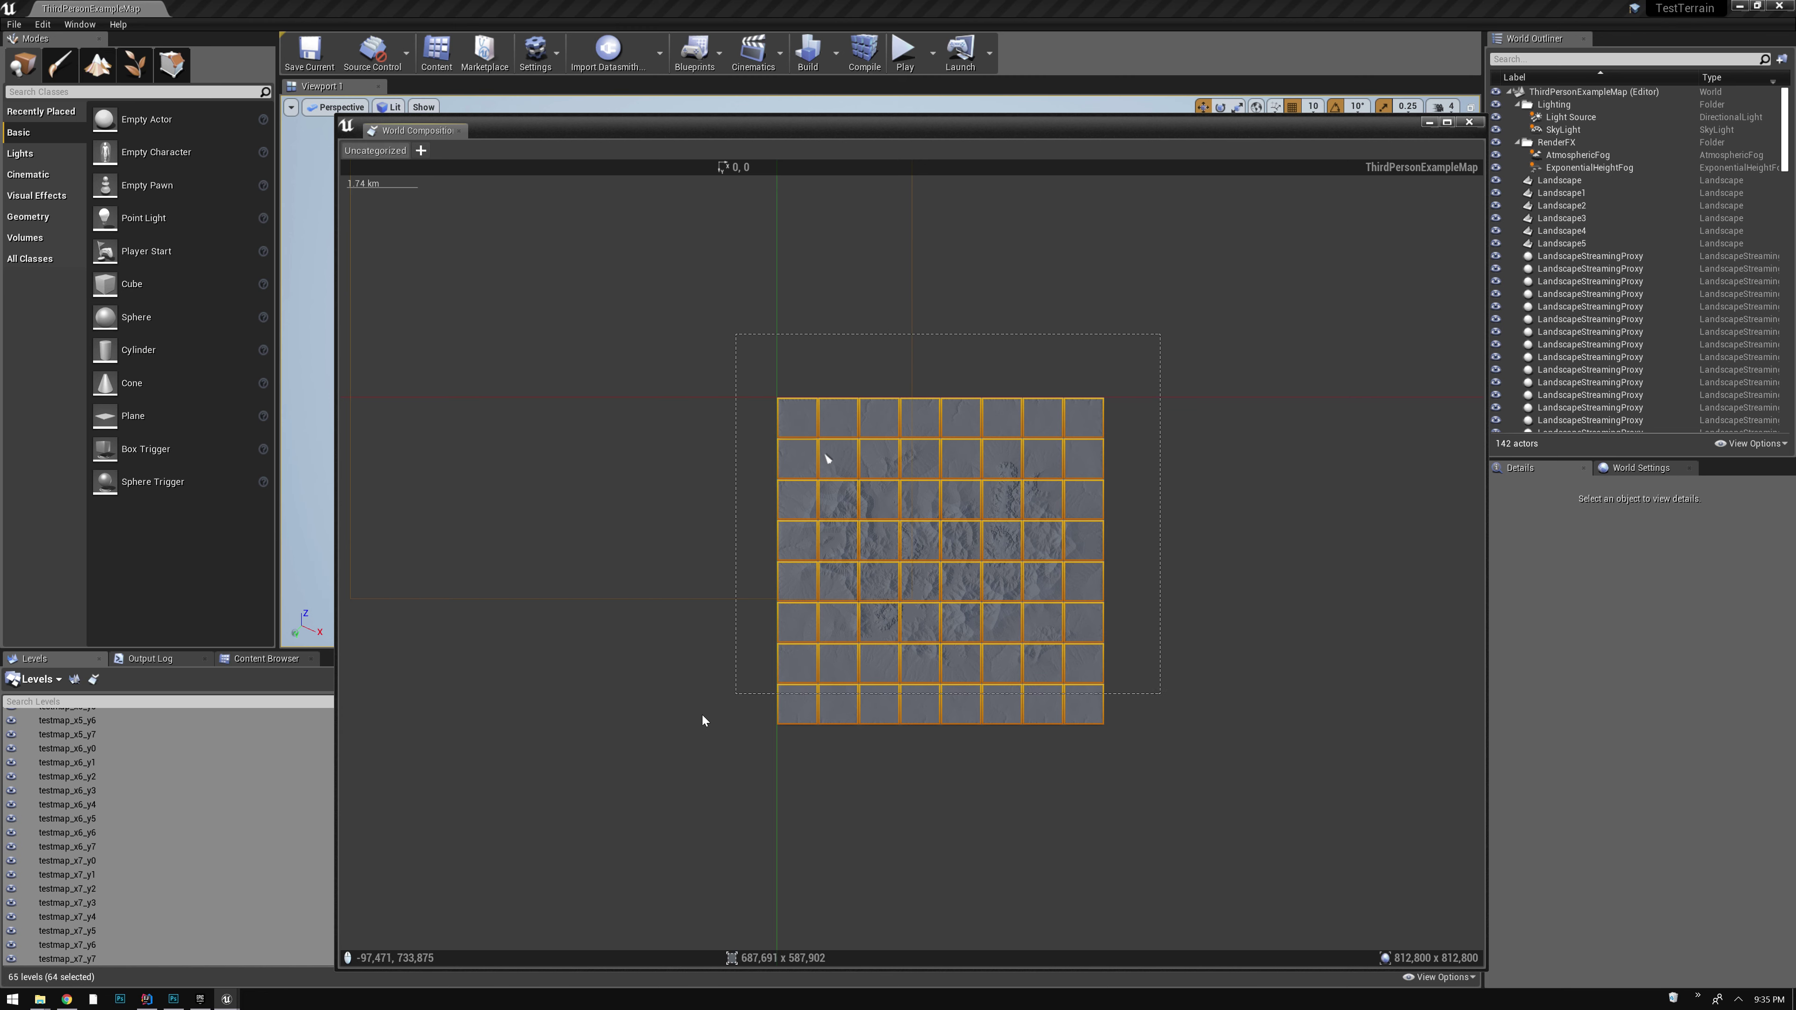
pyautogui.moveTo(952, 559); pyautogui.dragTo(791, 394)
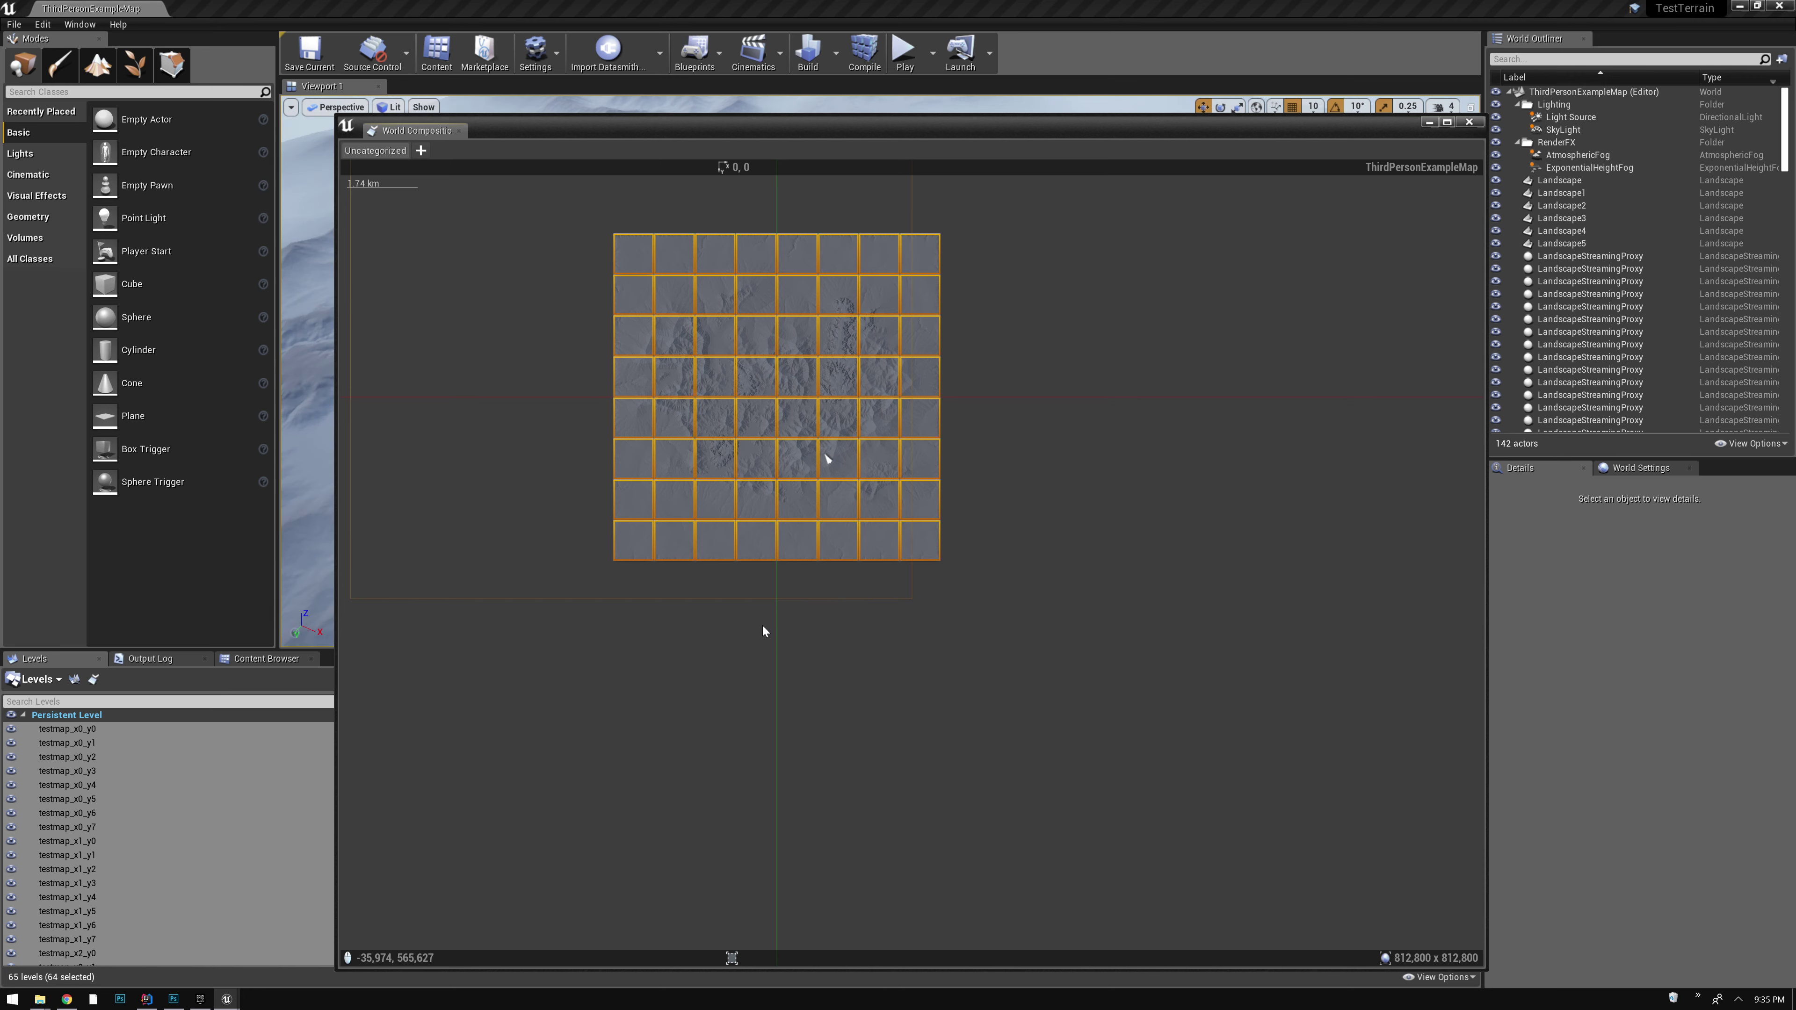
# Close World Composition and start a Play-in-Editor session with the third-person character
pyautogui.click(1469, 122)
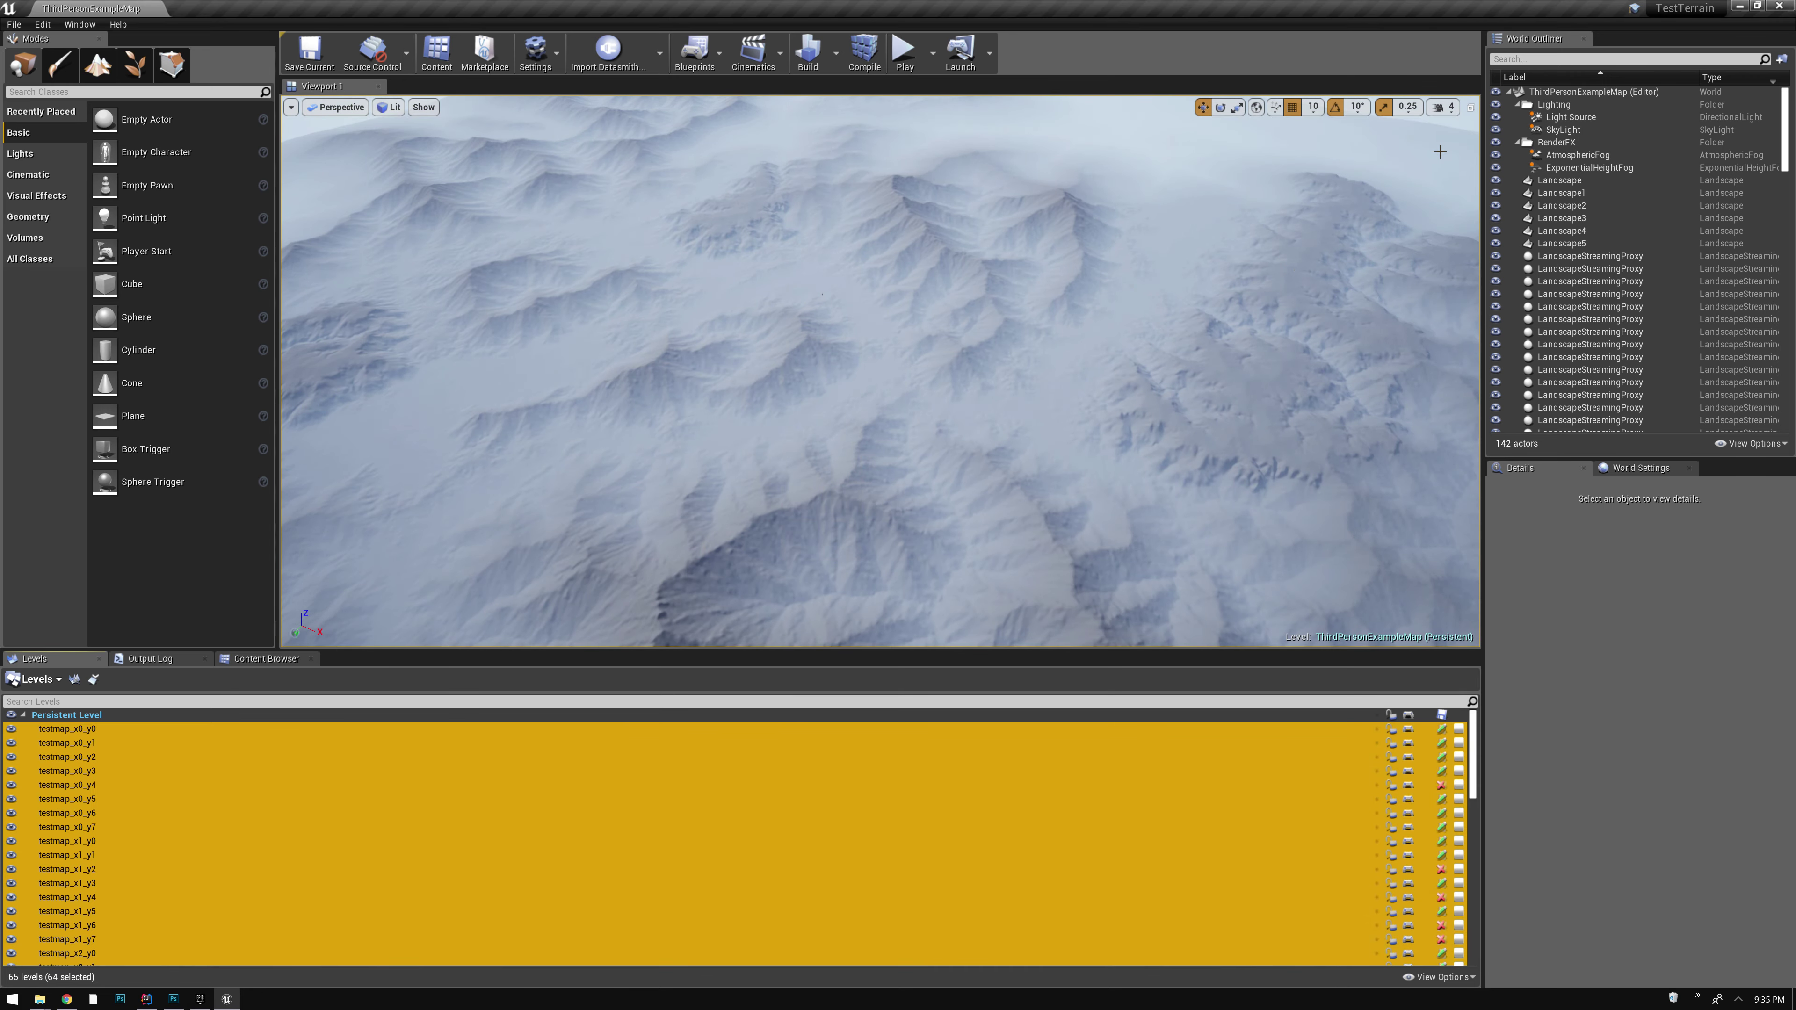
pyautogui.moveTo(1042, 373); pyautogui.dragTo(1042, 373, button='right')
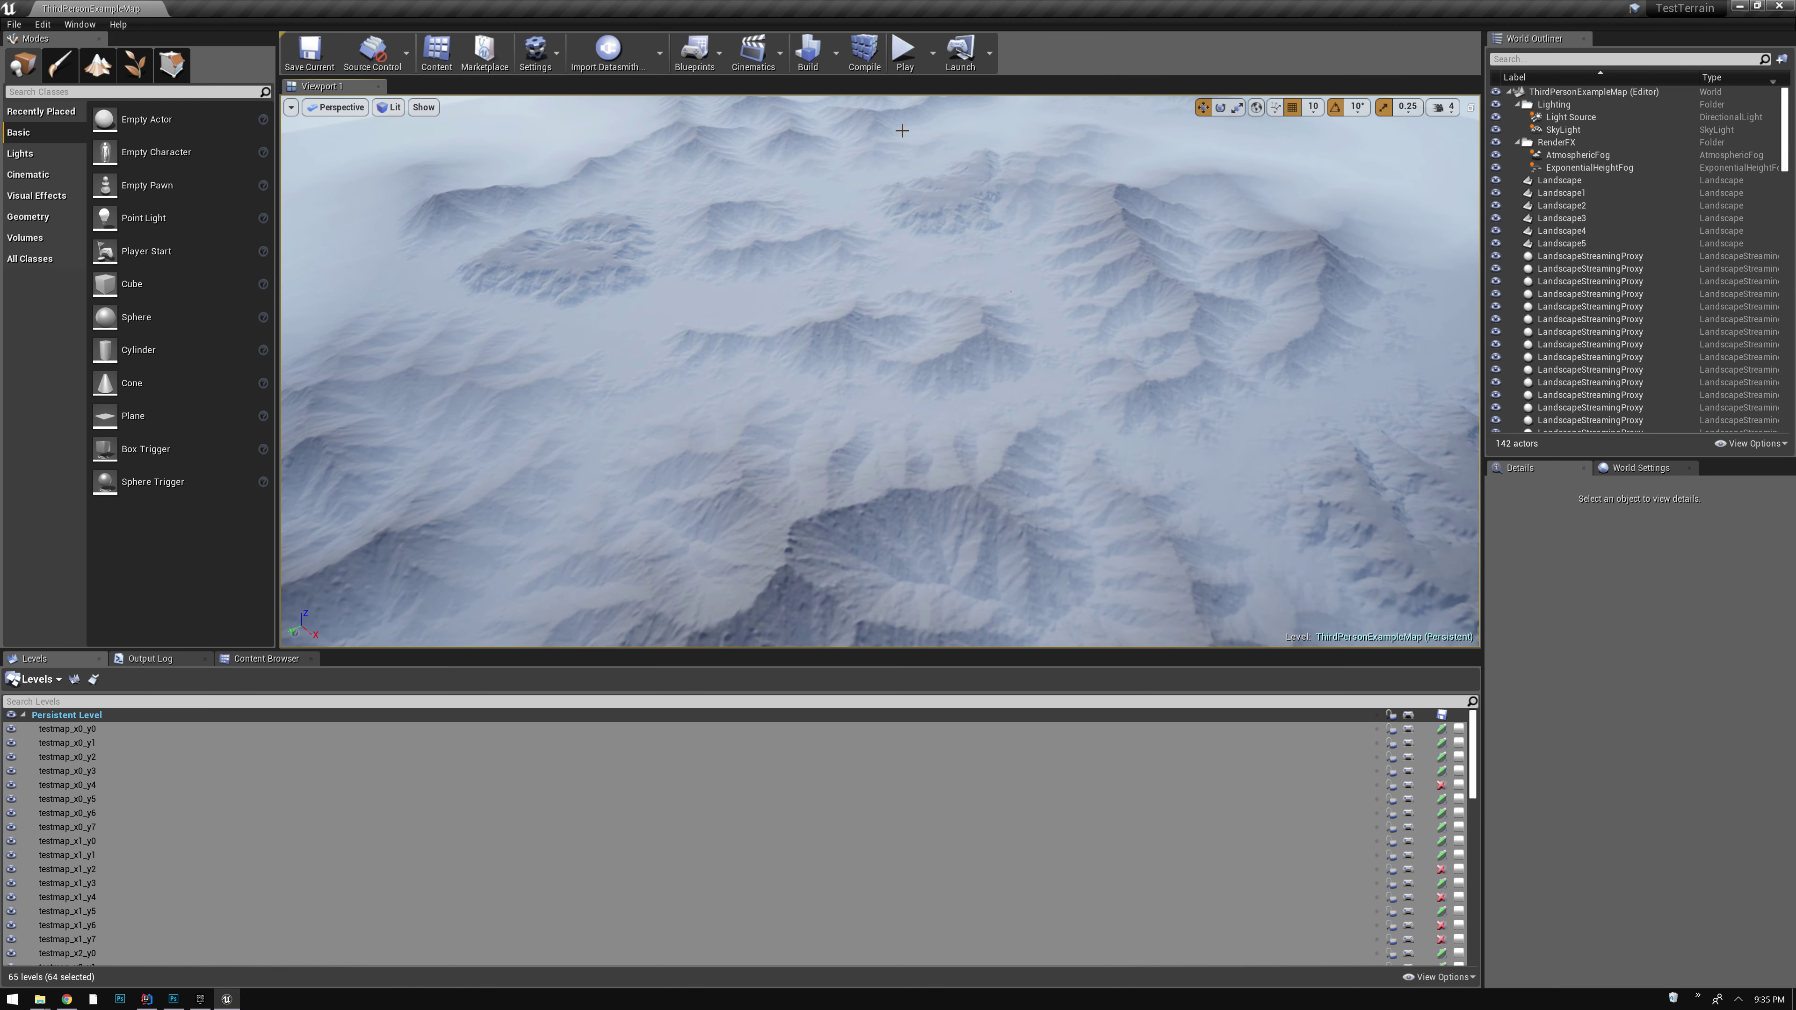
pyautogui.click(905, 68)
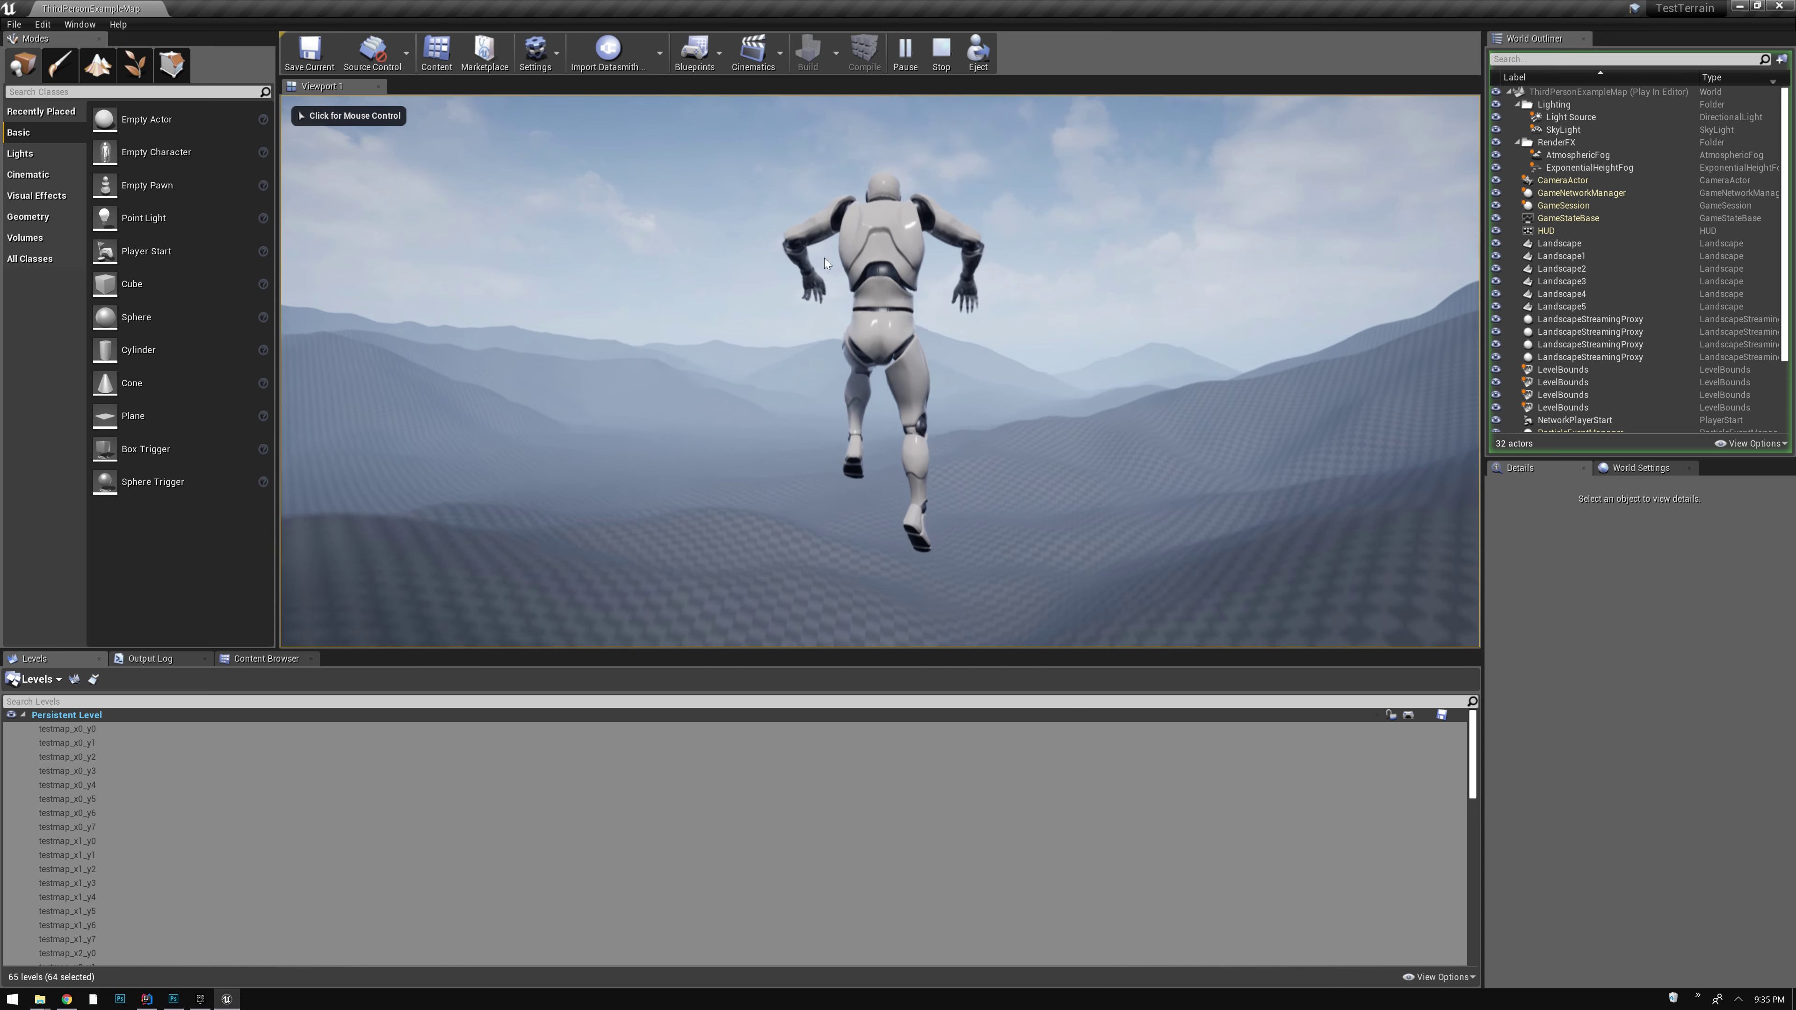
# Run the third-person character across the checkered terrain in full-screen play mode
pyautogui.click(1058, 397)
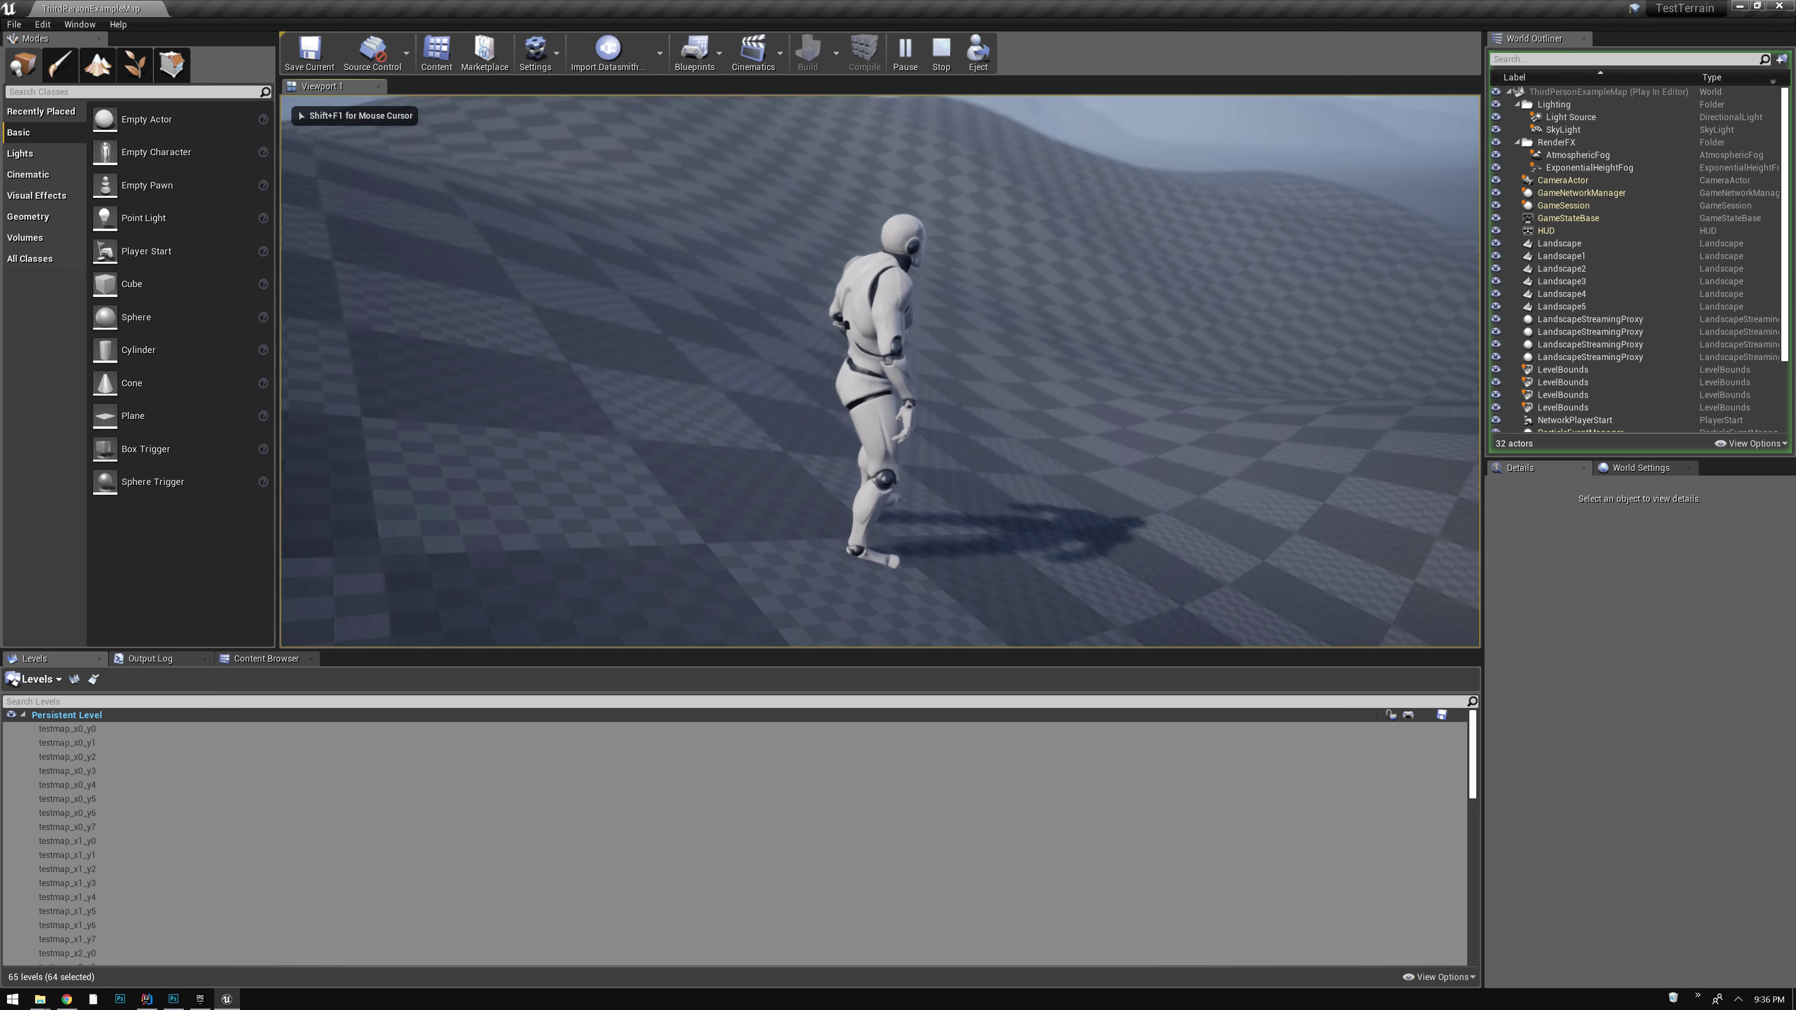
pyautogui.hotkey('shift', 'F1')
pyautogui.press('F11')
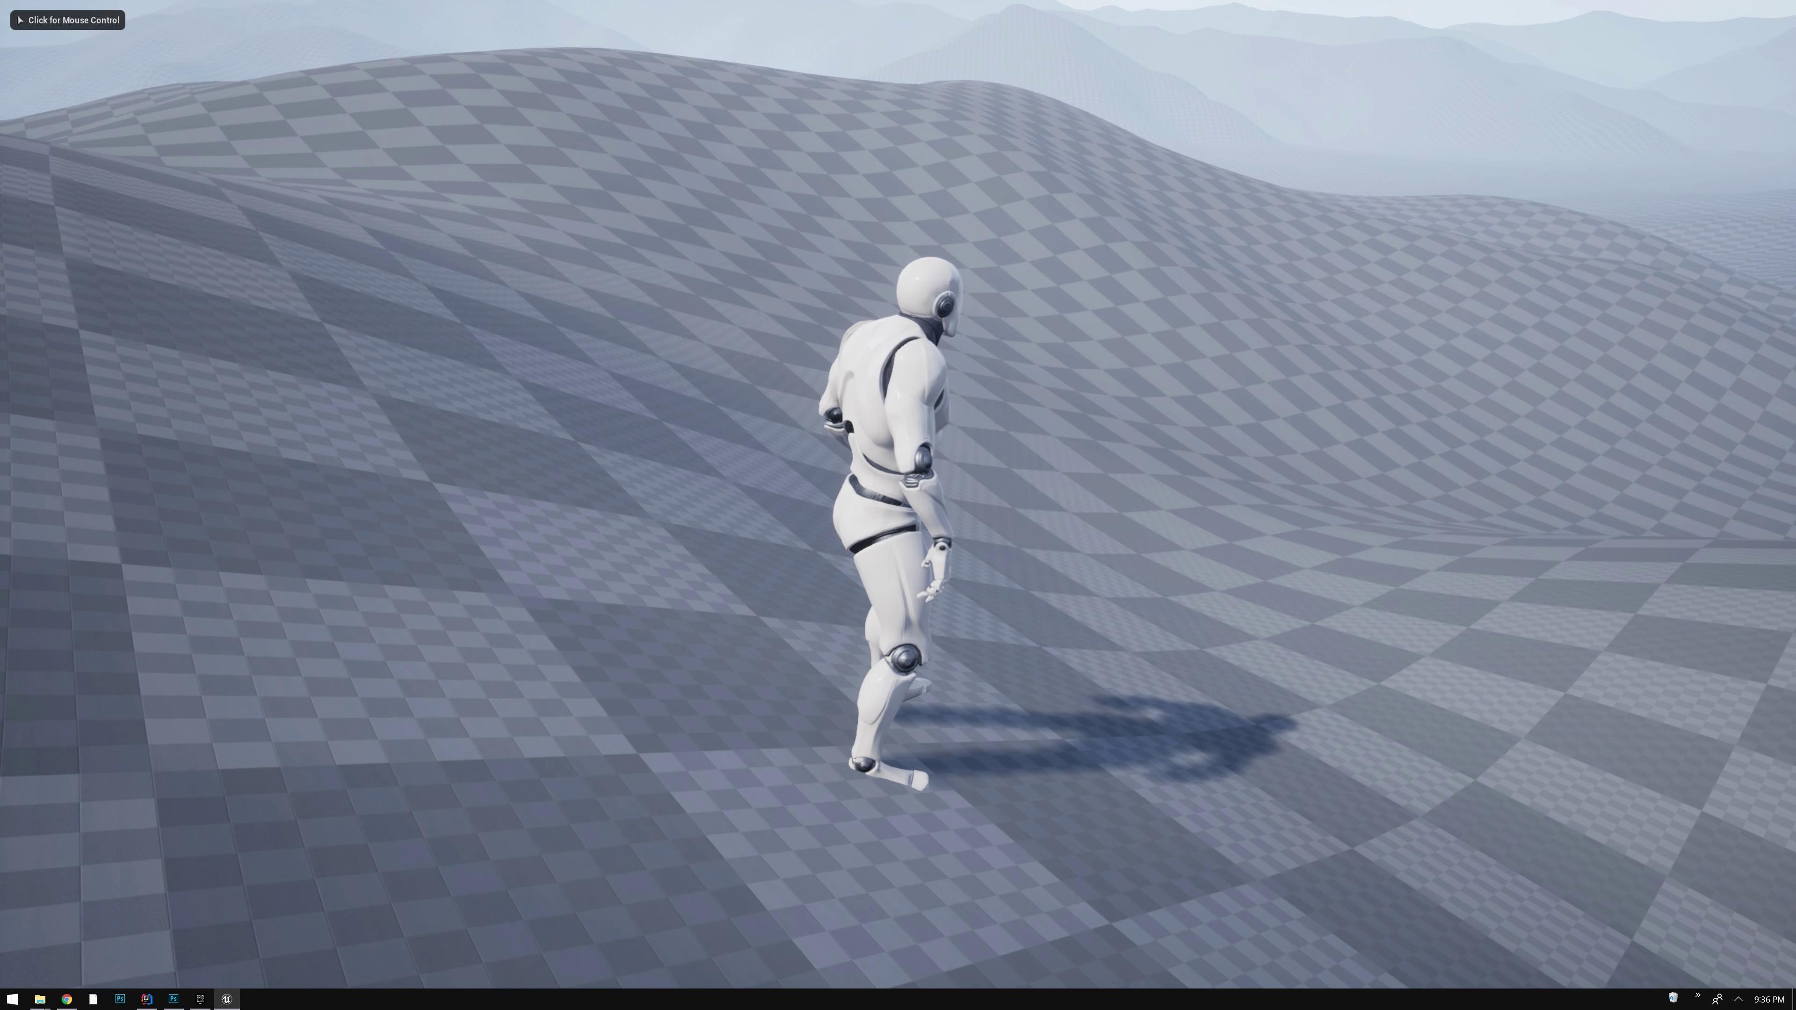
pyautogui.click(898, 505)
pyautogui.press('w')
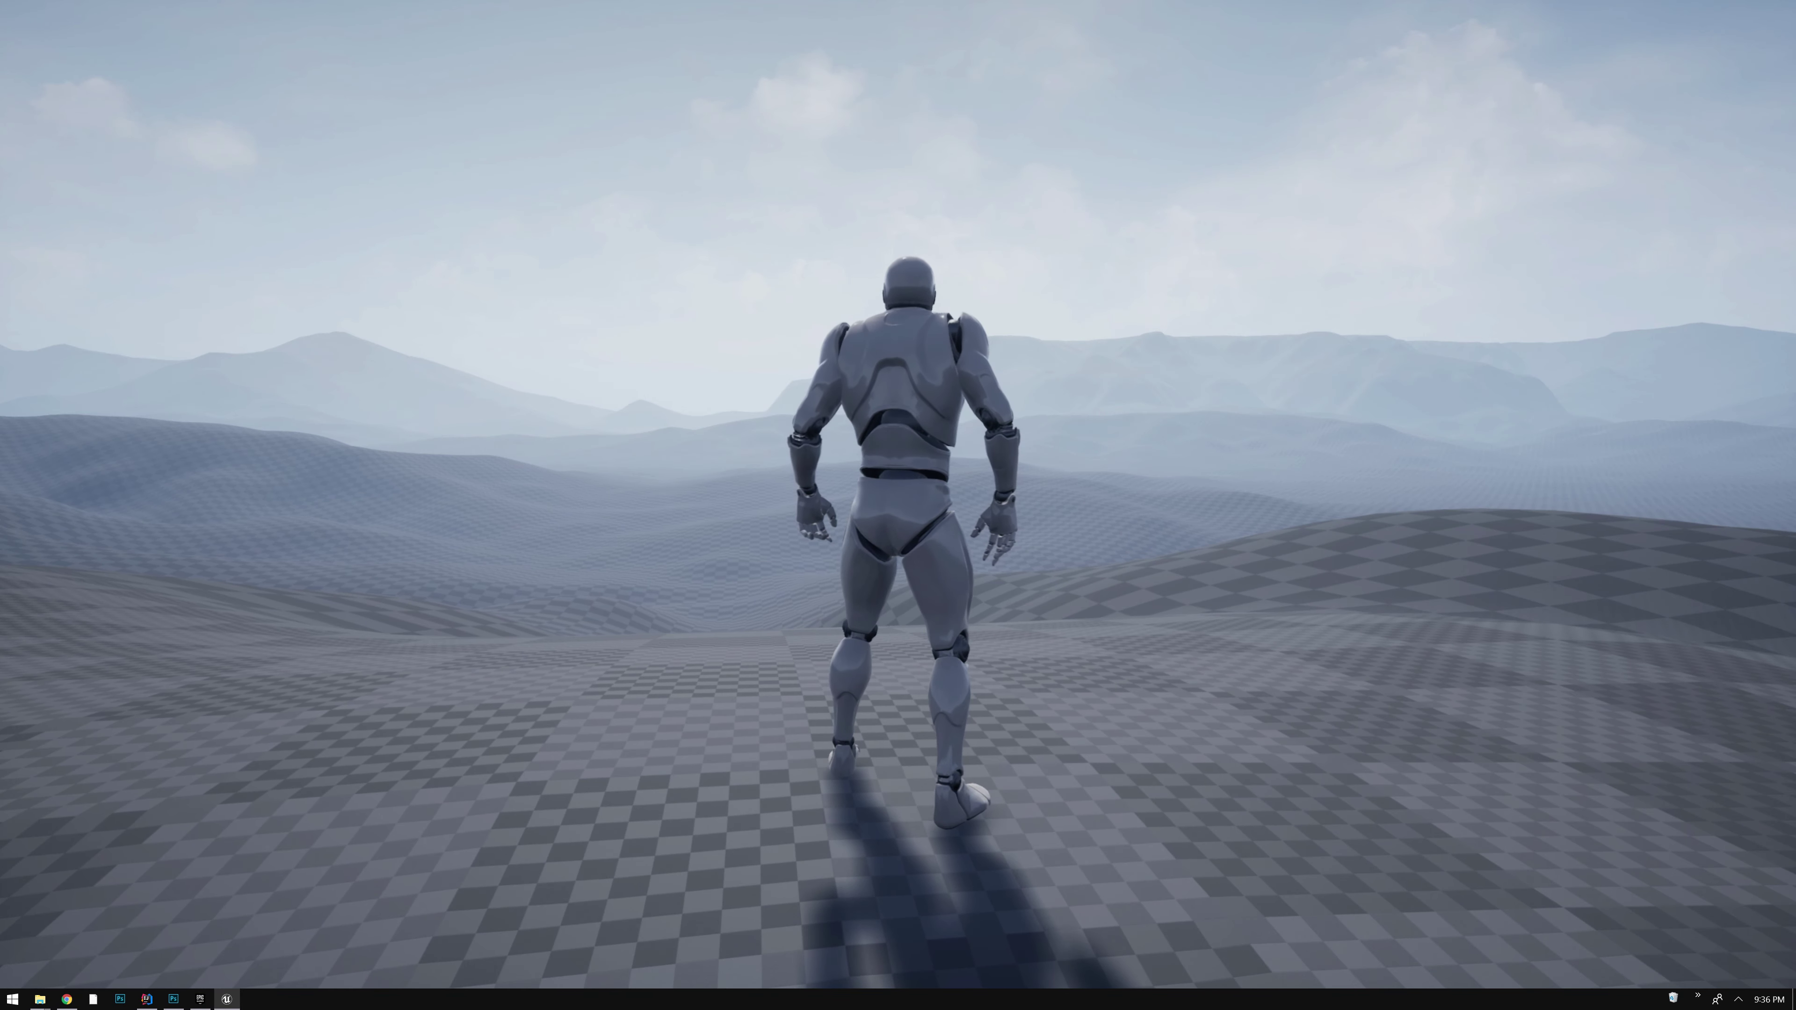
# Leave full screen, eject from the character, and stop the play session
pyautogui.press('F11')
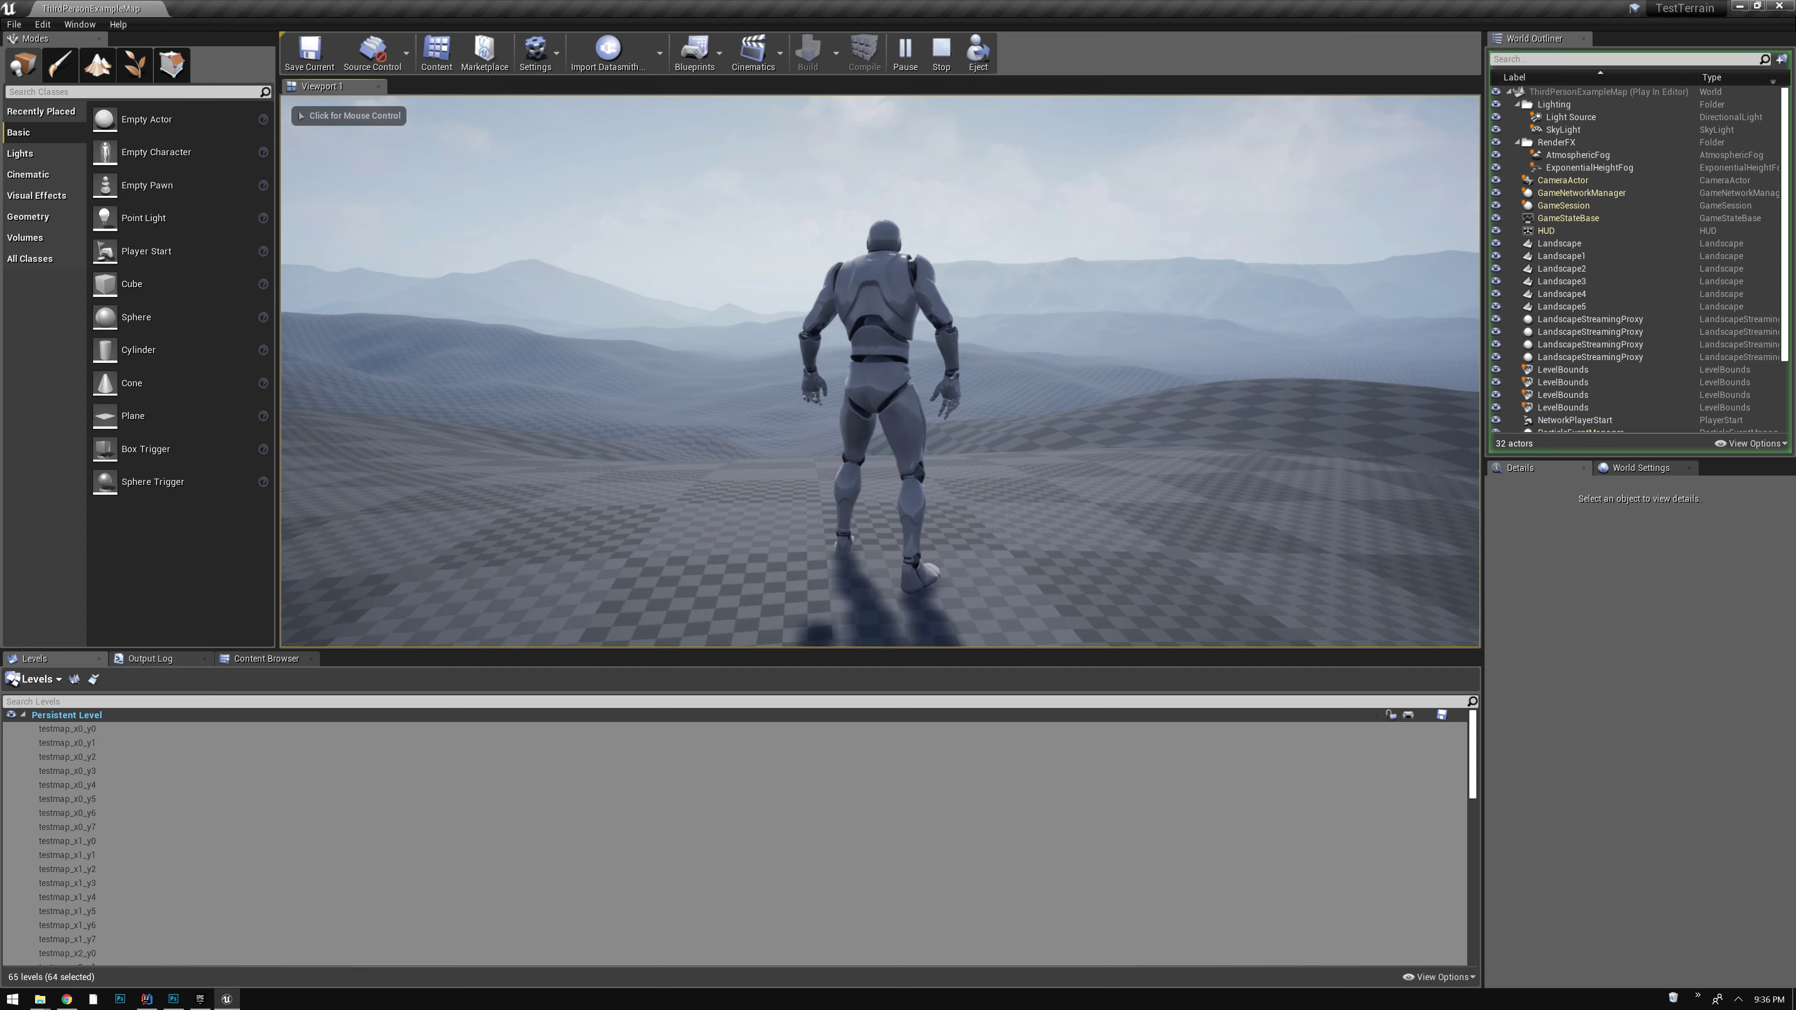
pyautogui.click(977, 56)
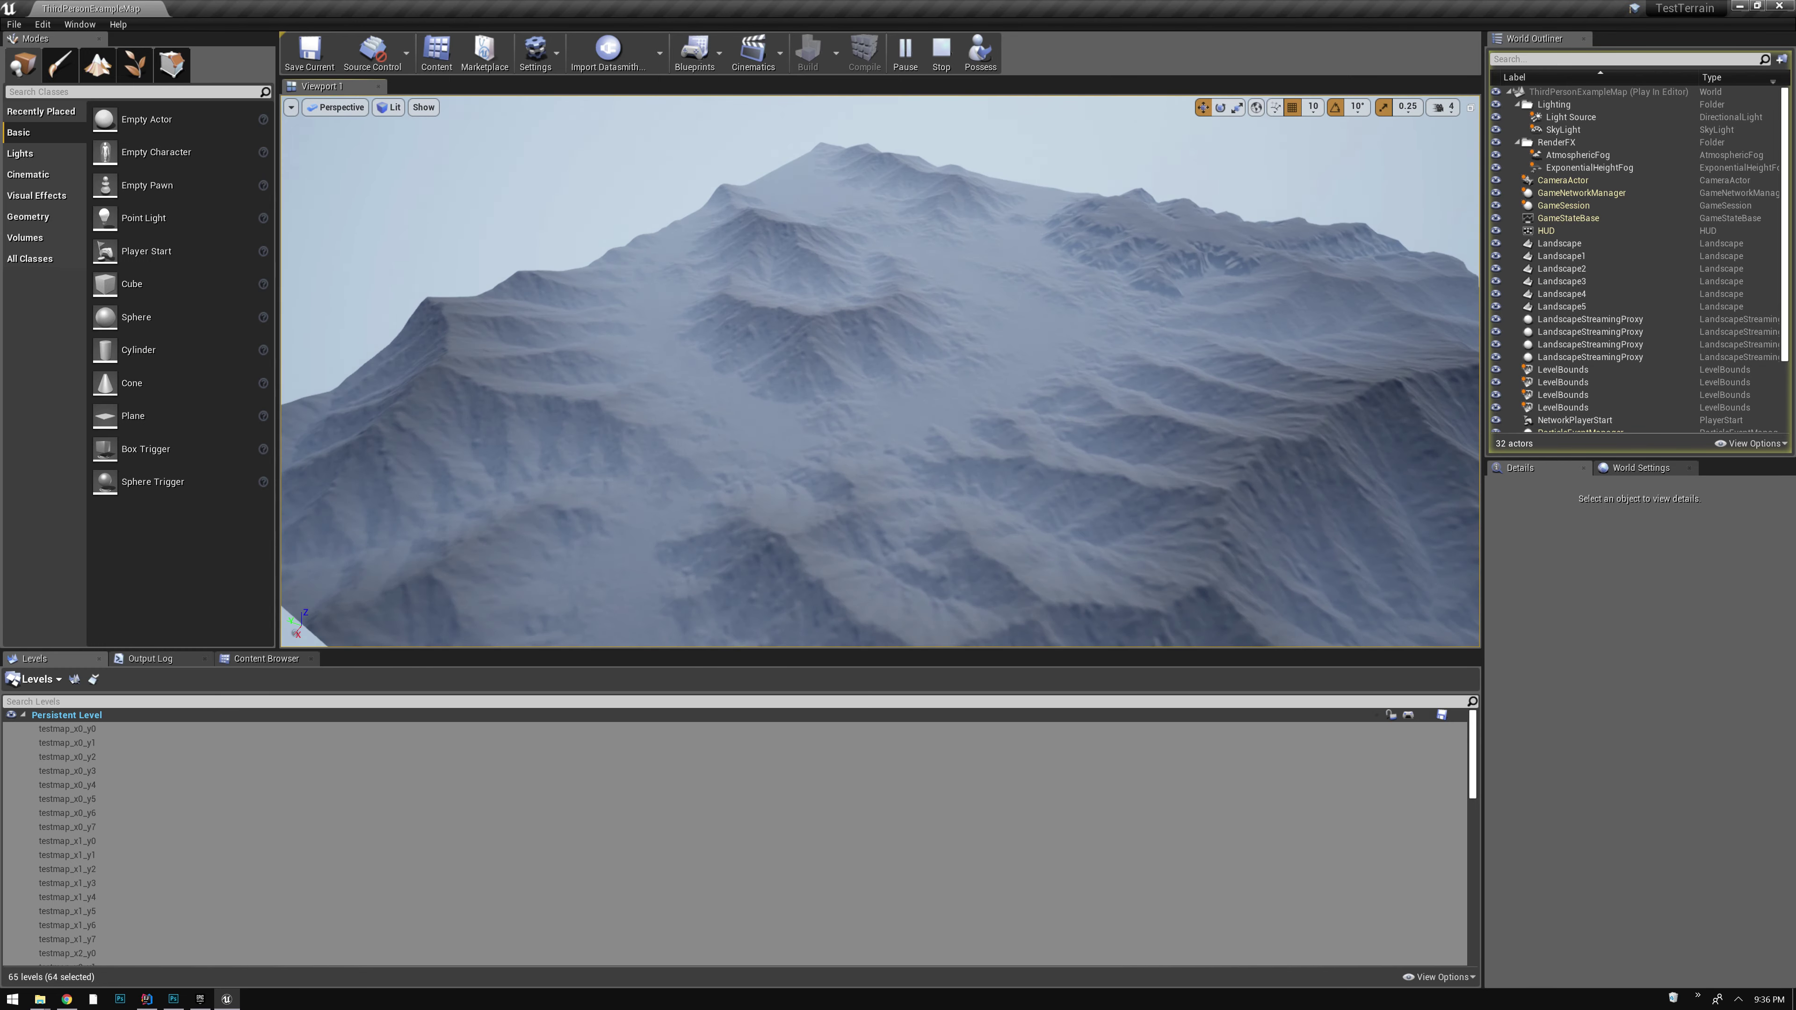
pyautogui.click(946, 63)
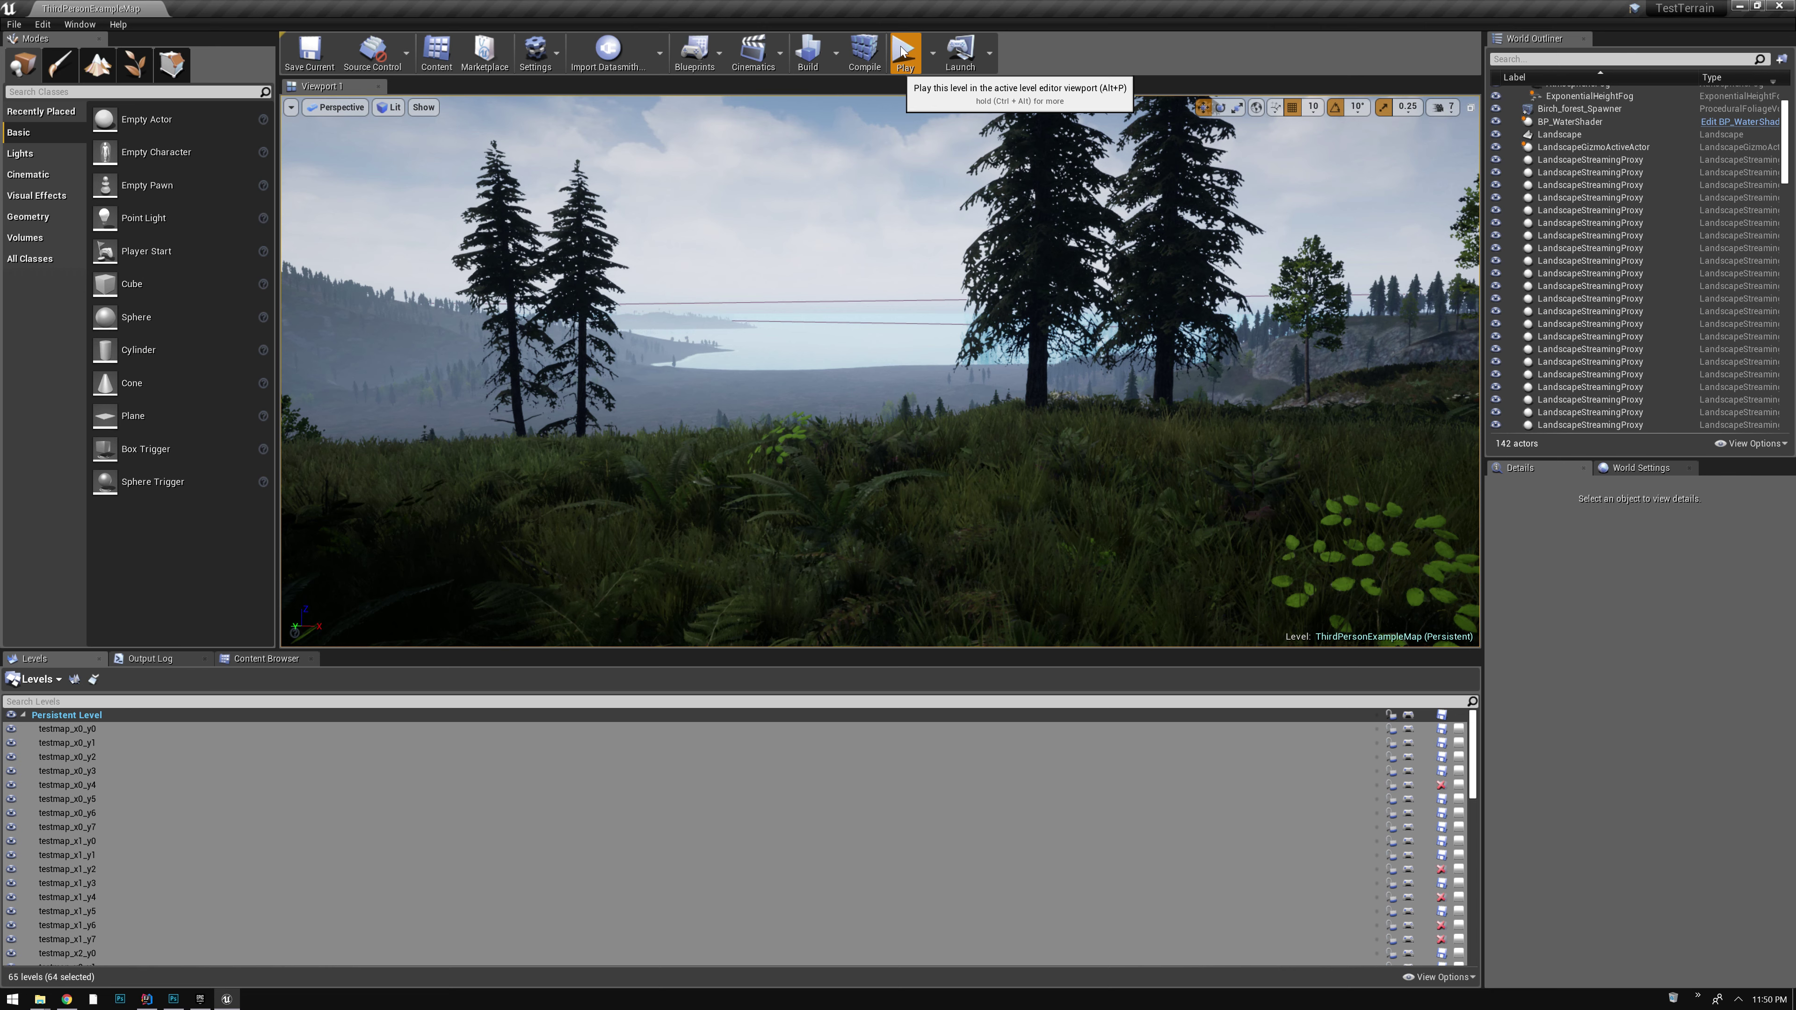
# Start playing and run the character through the grass meadows, then end the session with Esc
pyautogui.click(905, 53)
pyautogui.press('w')
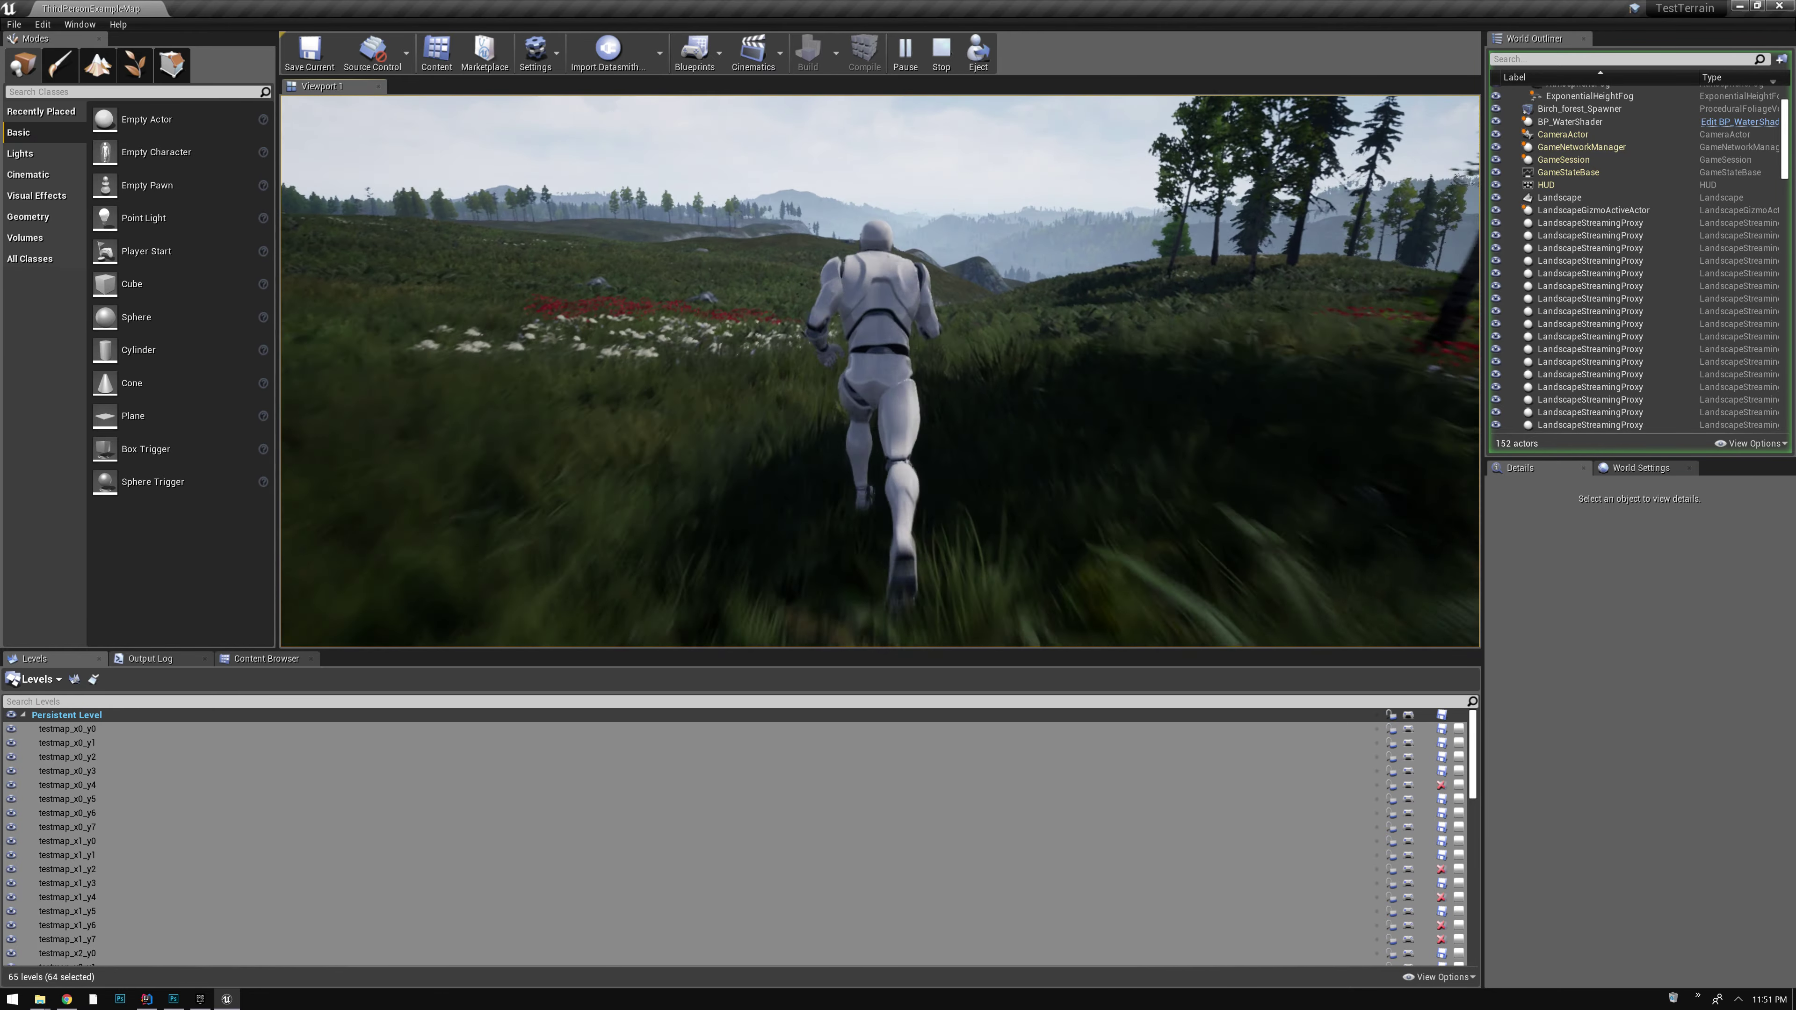
pyautogui.press('Escape')
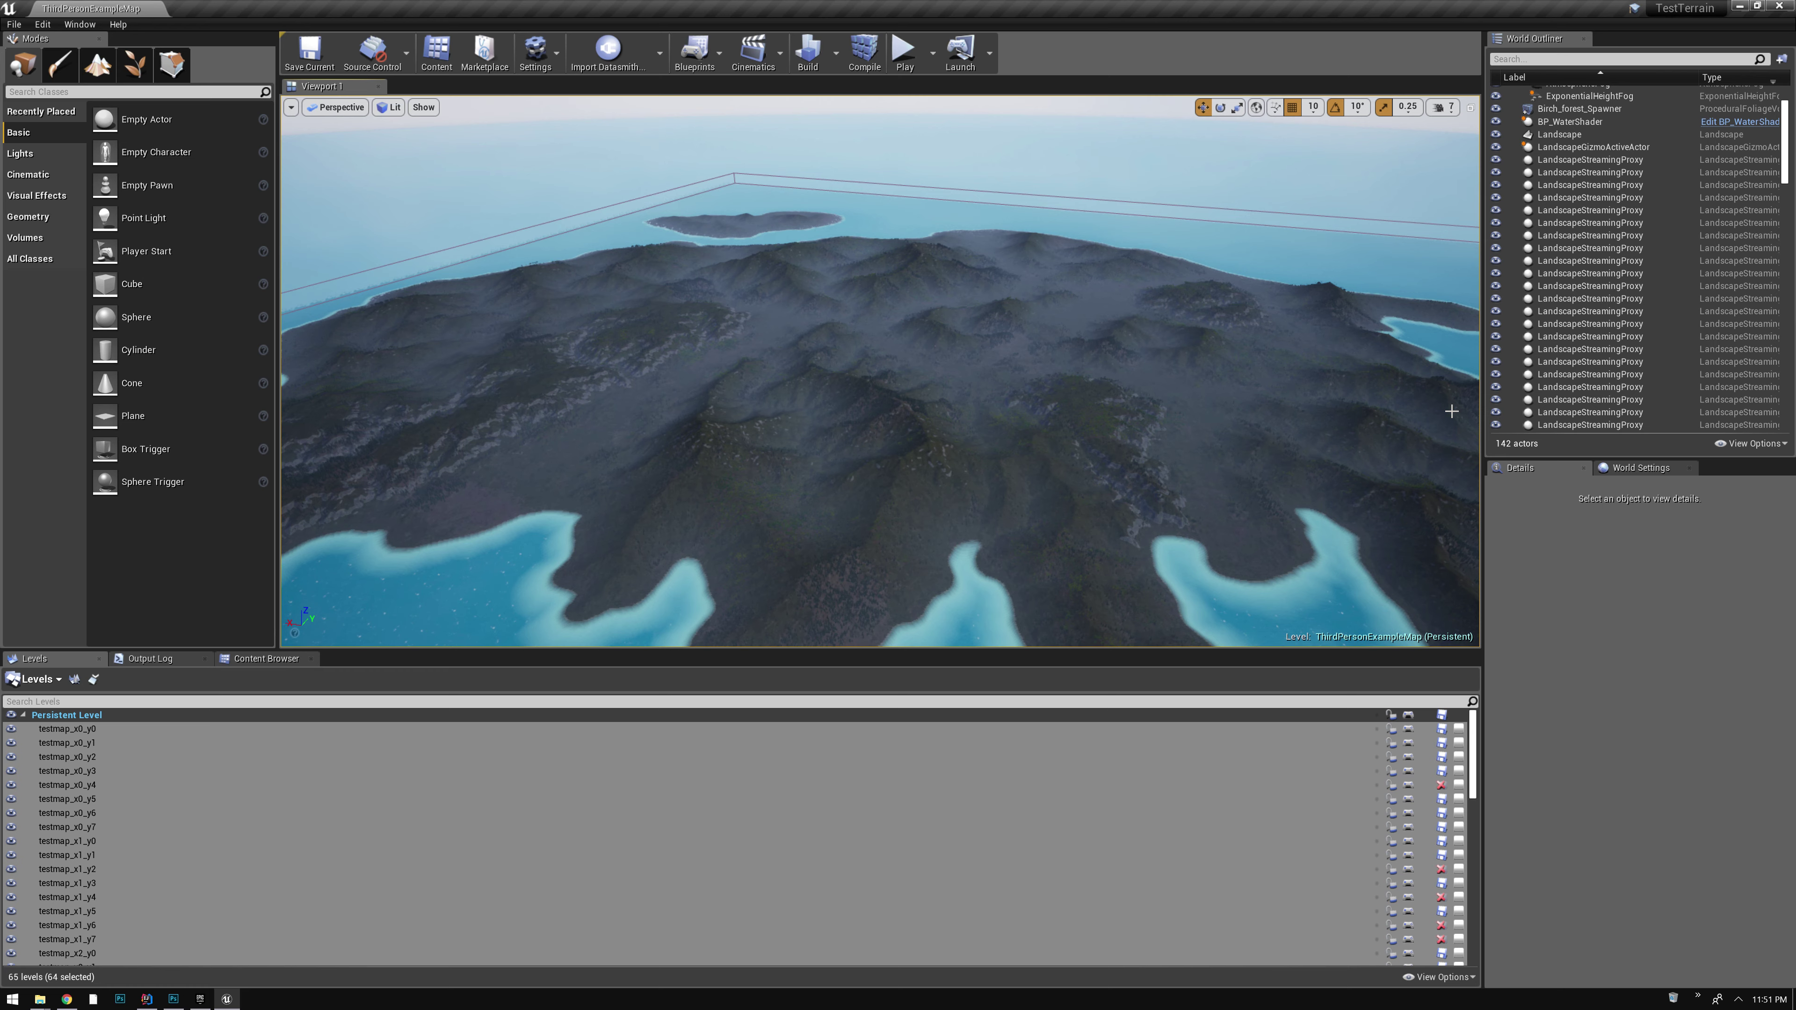
# Select ThirdPersonCharacter and NetworkPlayerStart together in the World Outliner
pyautogui.scroll(-3, 1678, 329)
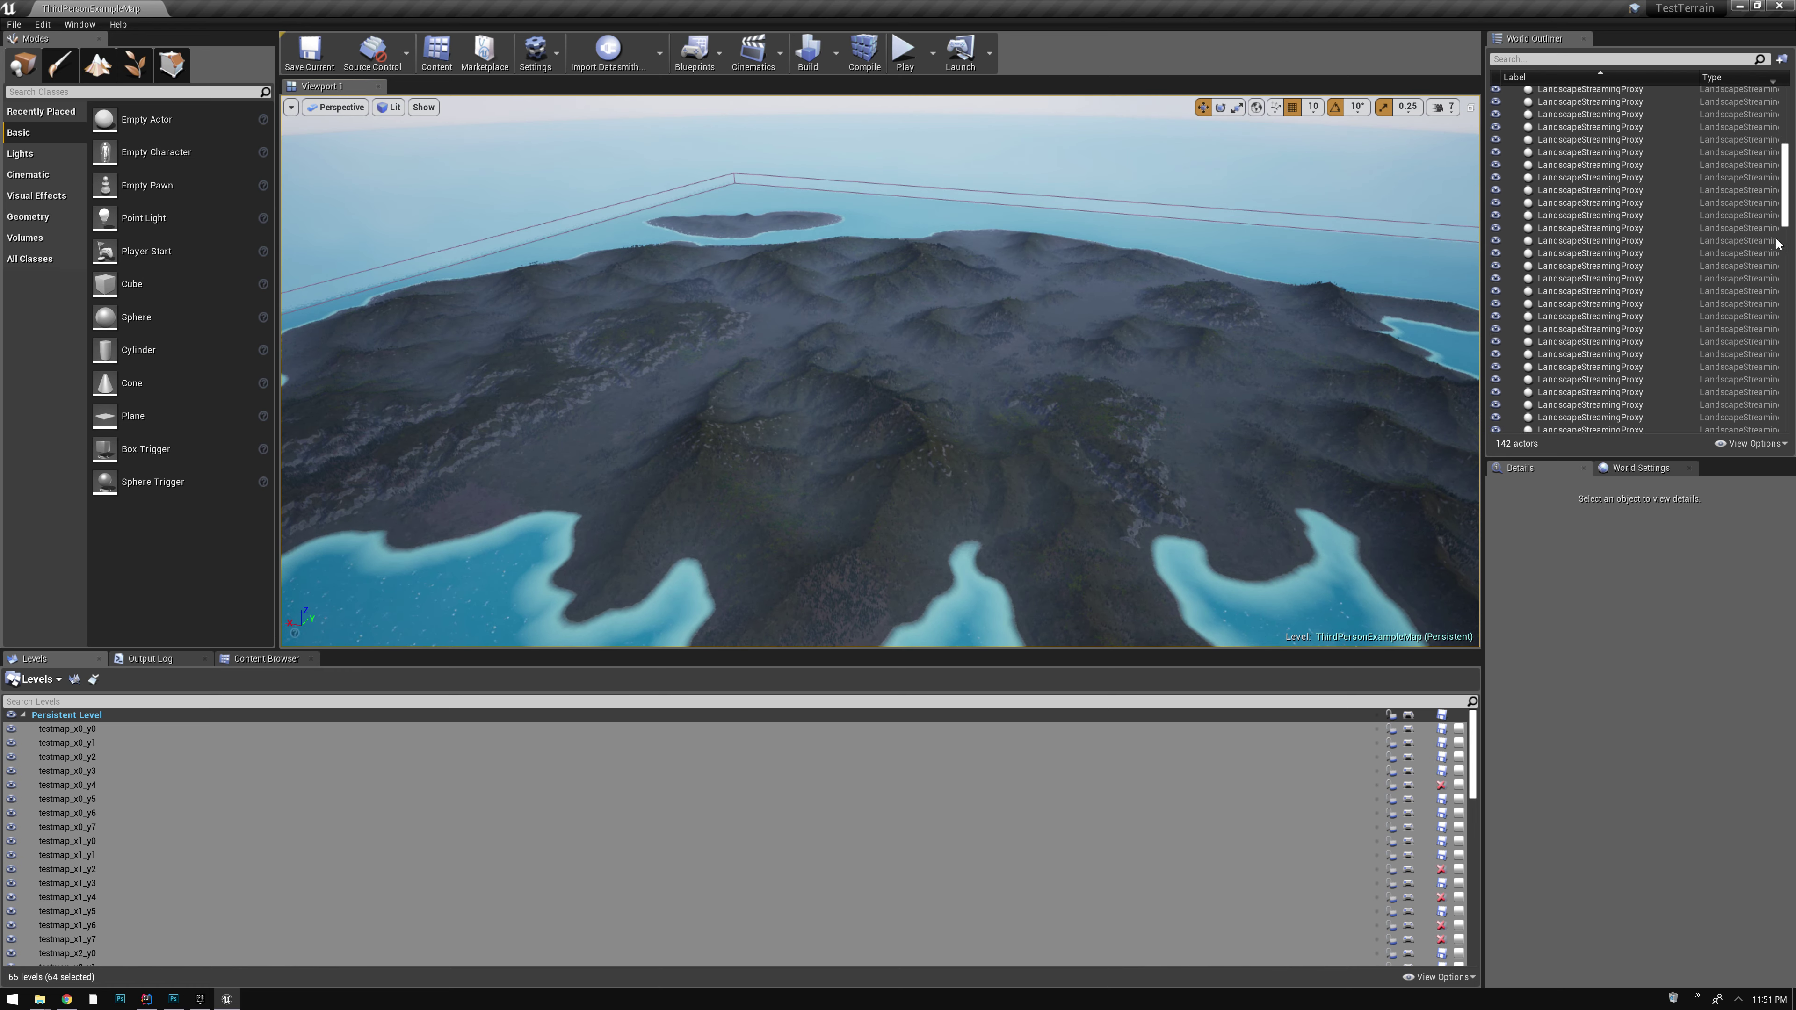
pyautogui.moveTo(1784, 221); pyautogui.dragTo(1768, 433)
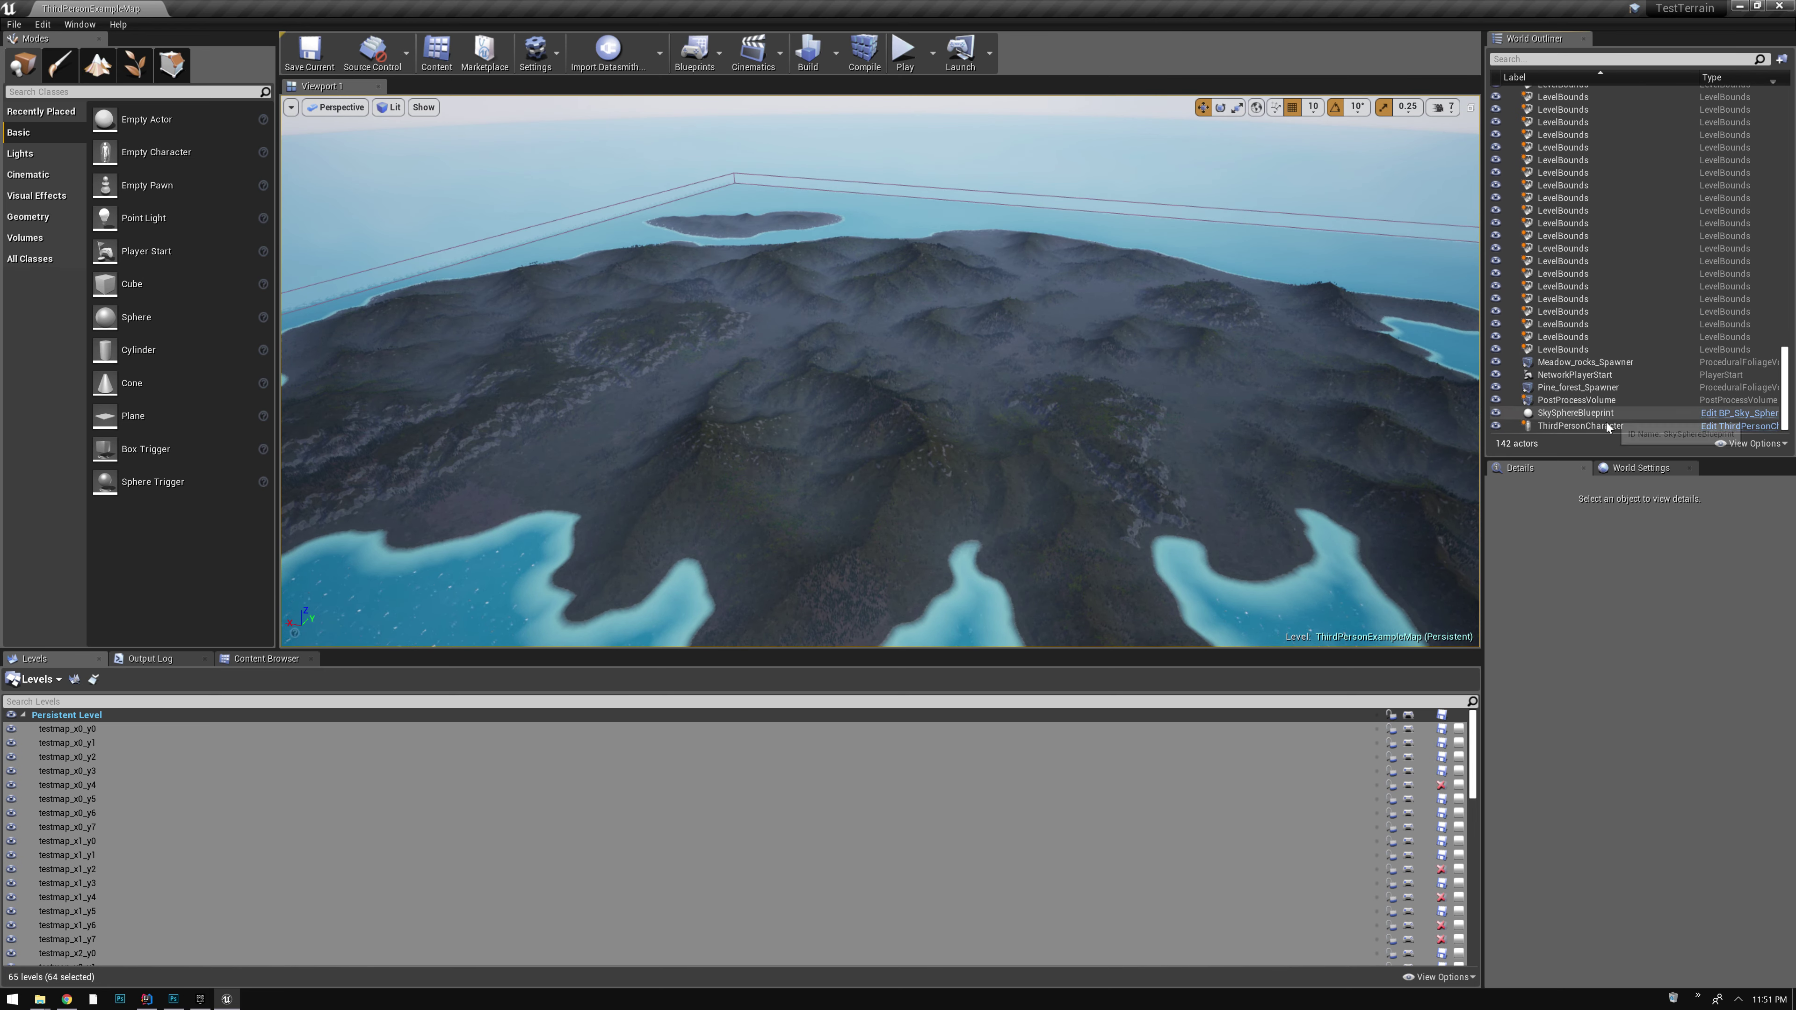
pyautogui.click(1584, 426)
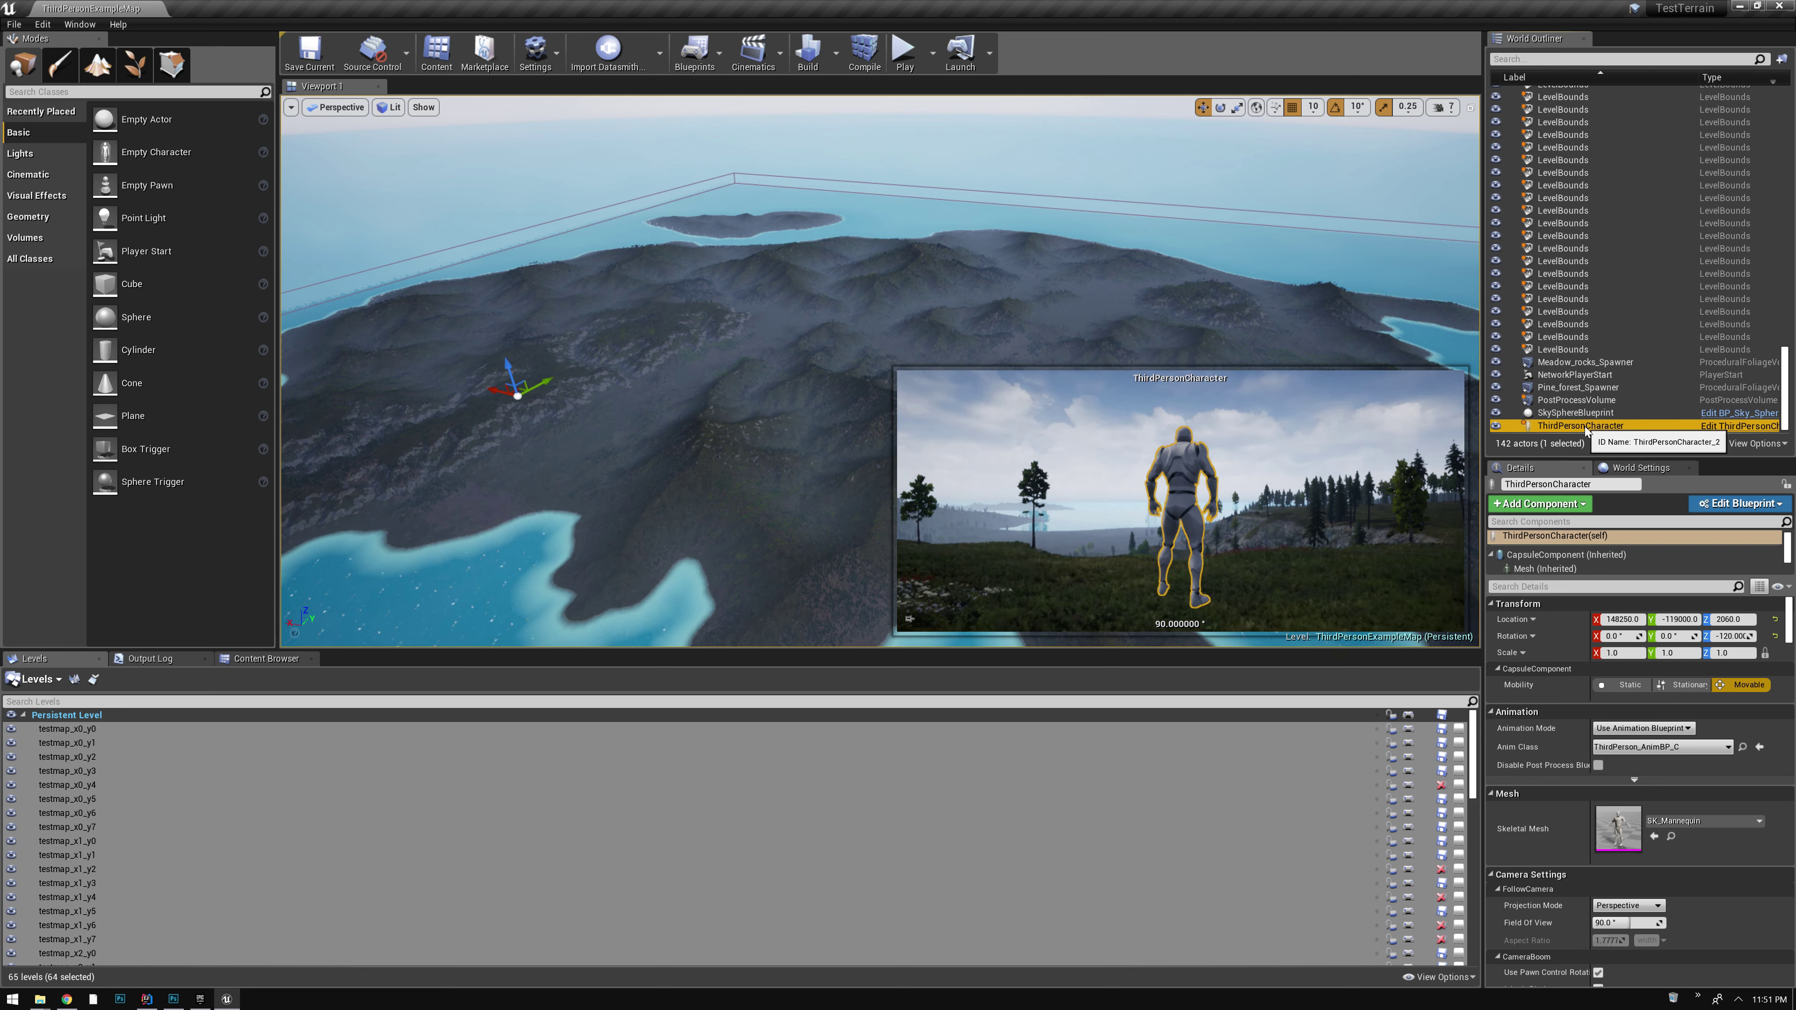
pyautogui.keyDown('ctrl'); pyautogui.click(1575, 375); pyautogui.keyUp('ctrl')
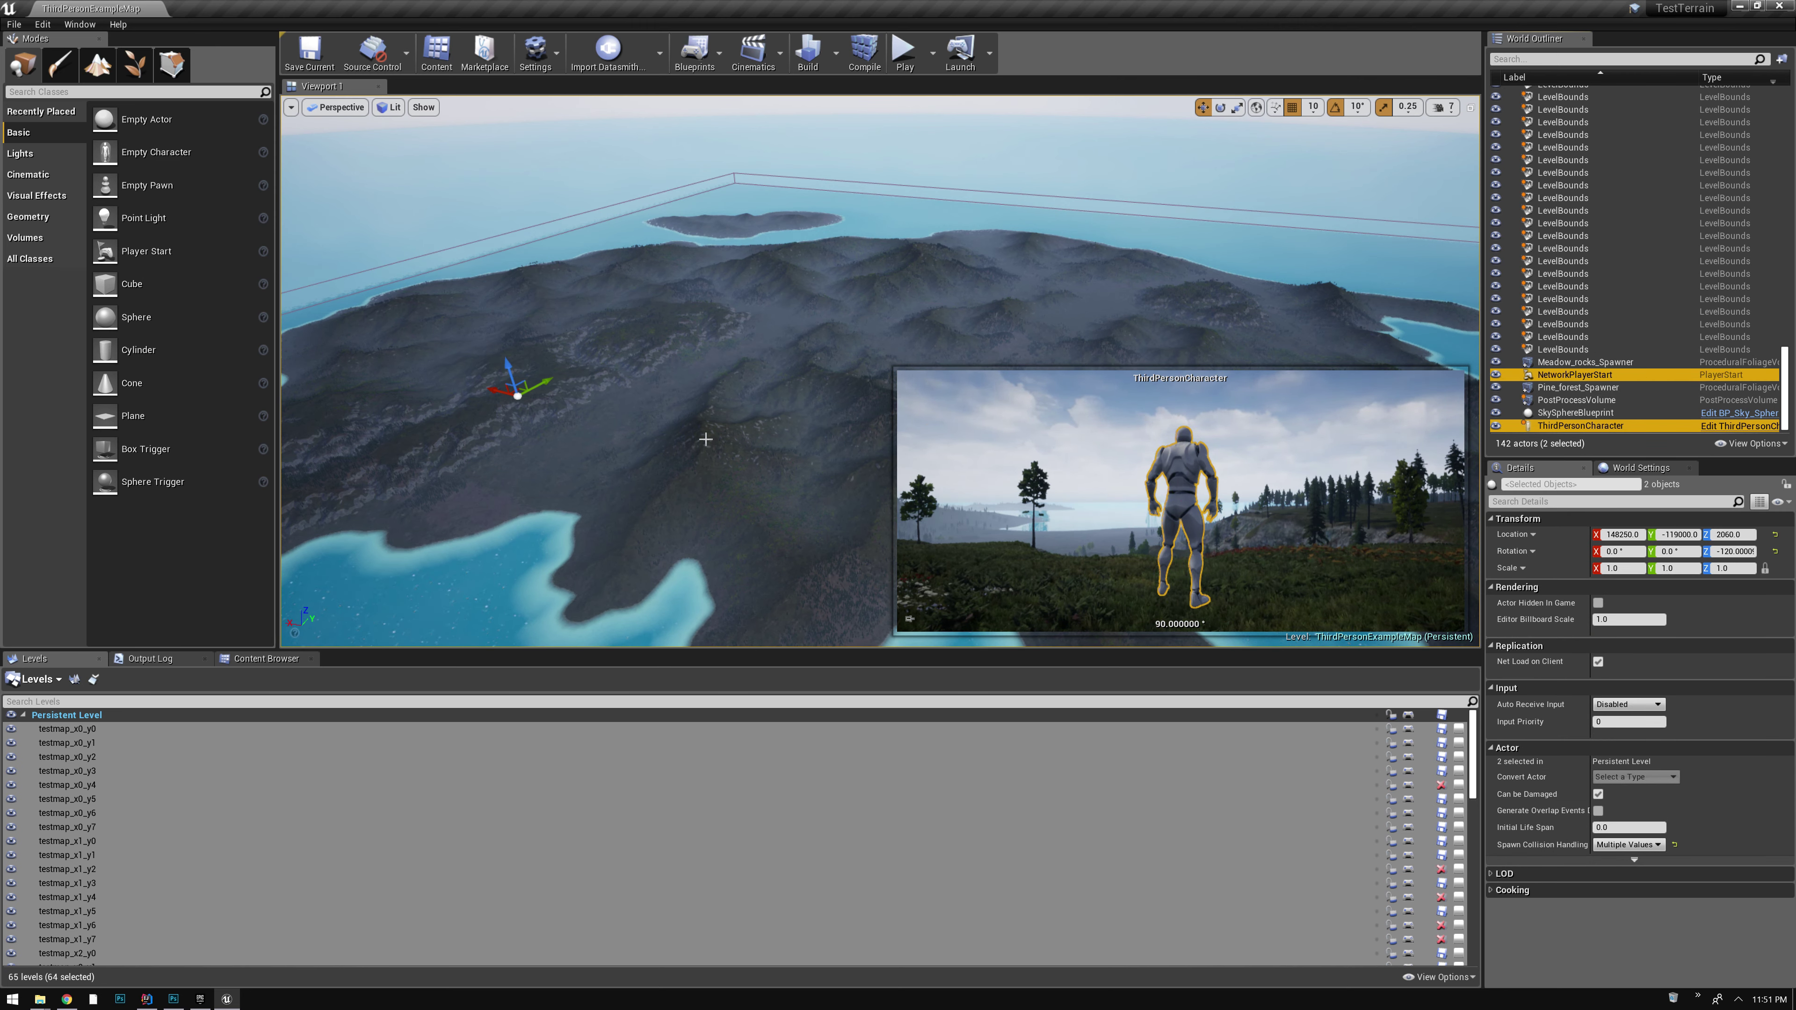
# Drag both actors along X and Y to a higher mountainside spot, then deselect them
pyautogui.moveTo(492, 391); pyautogui.dragTo(681, 398)
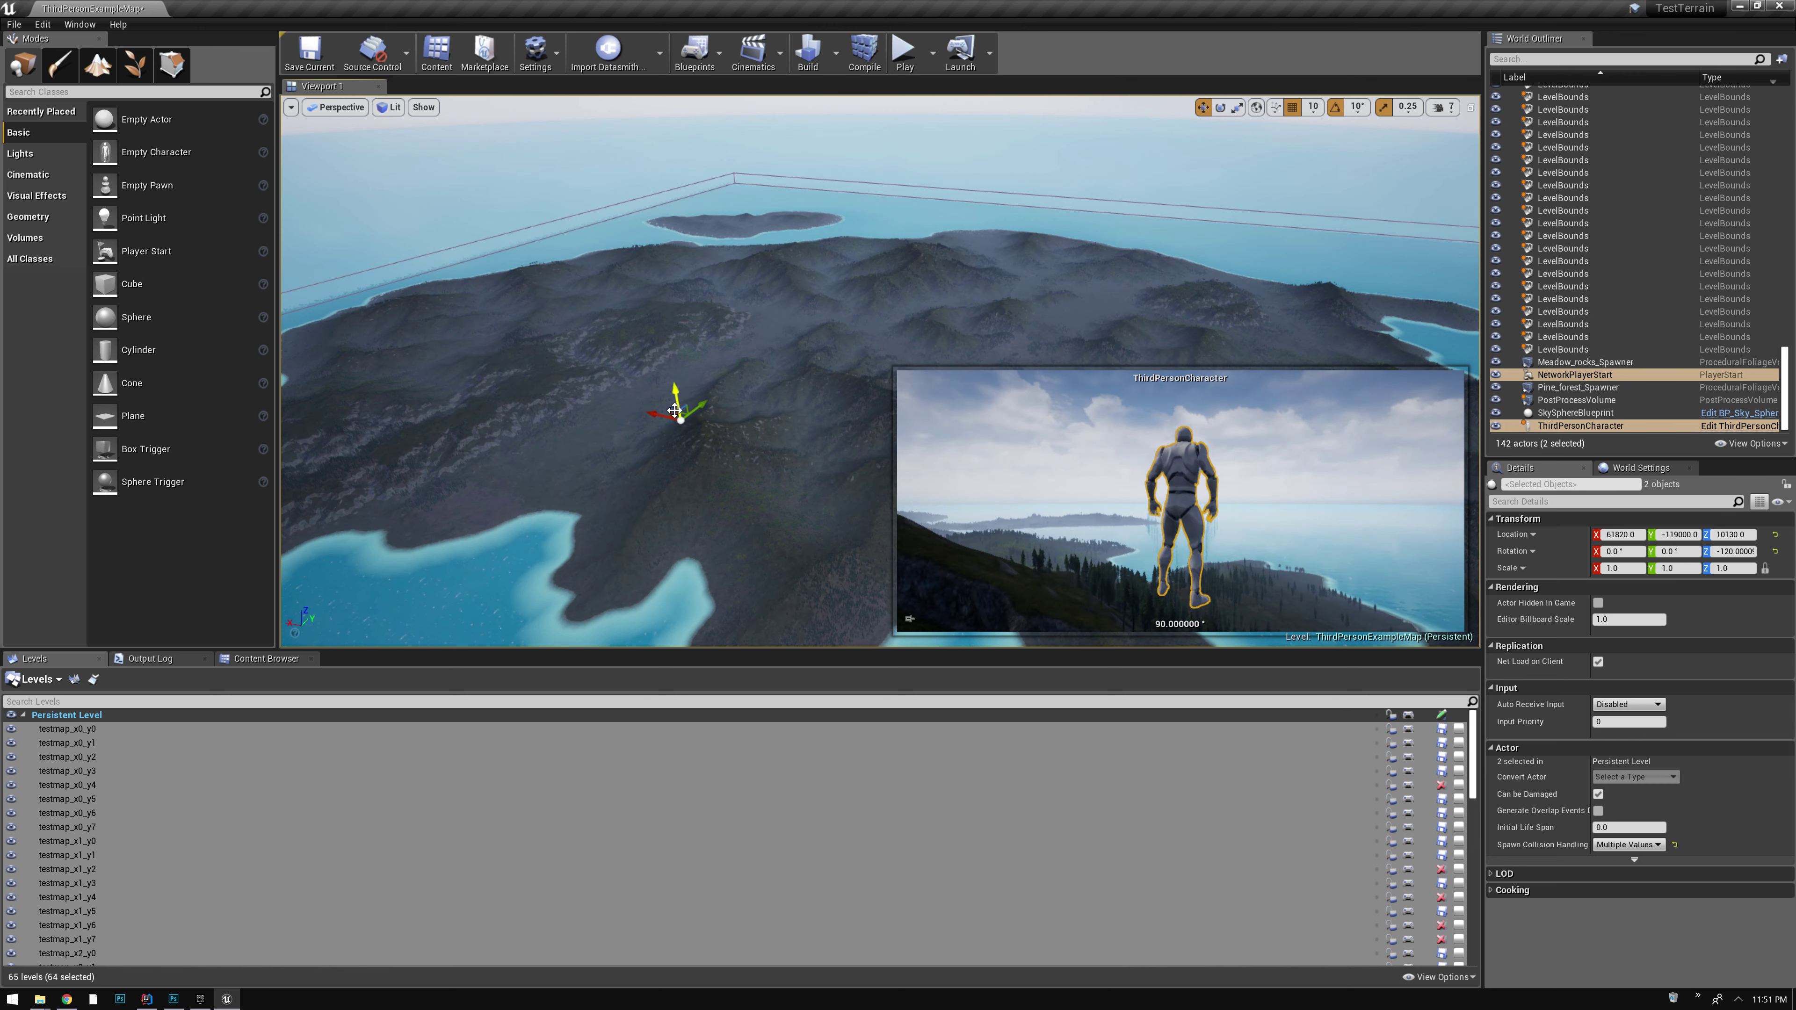
pyautogui.moveTo(674, 410); pyautogui.dragTo(687, 430)
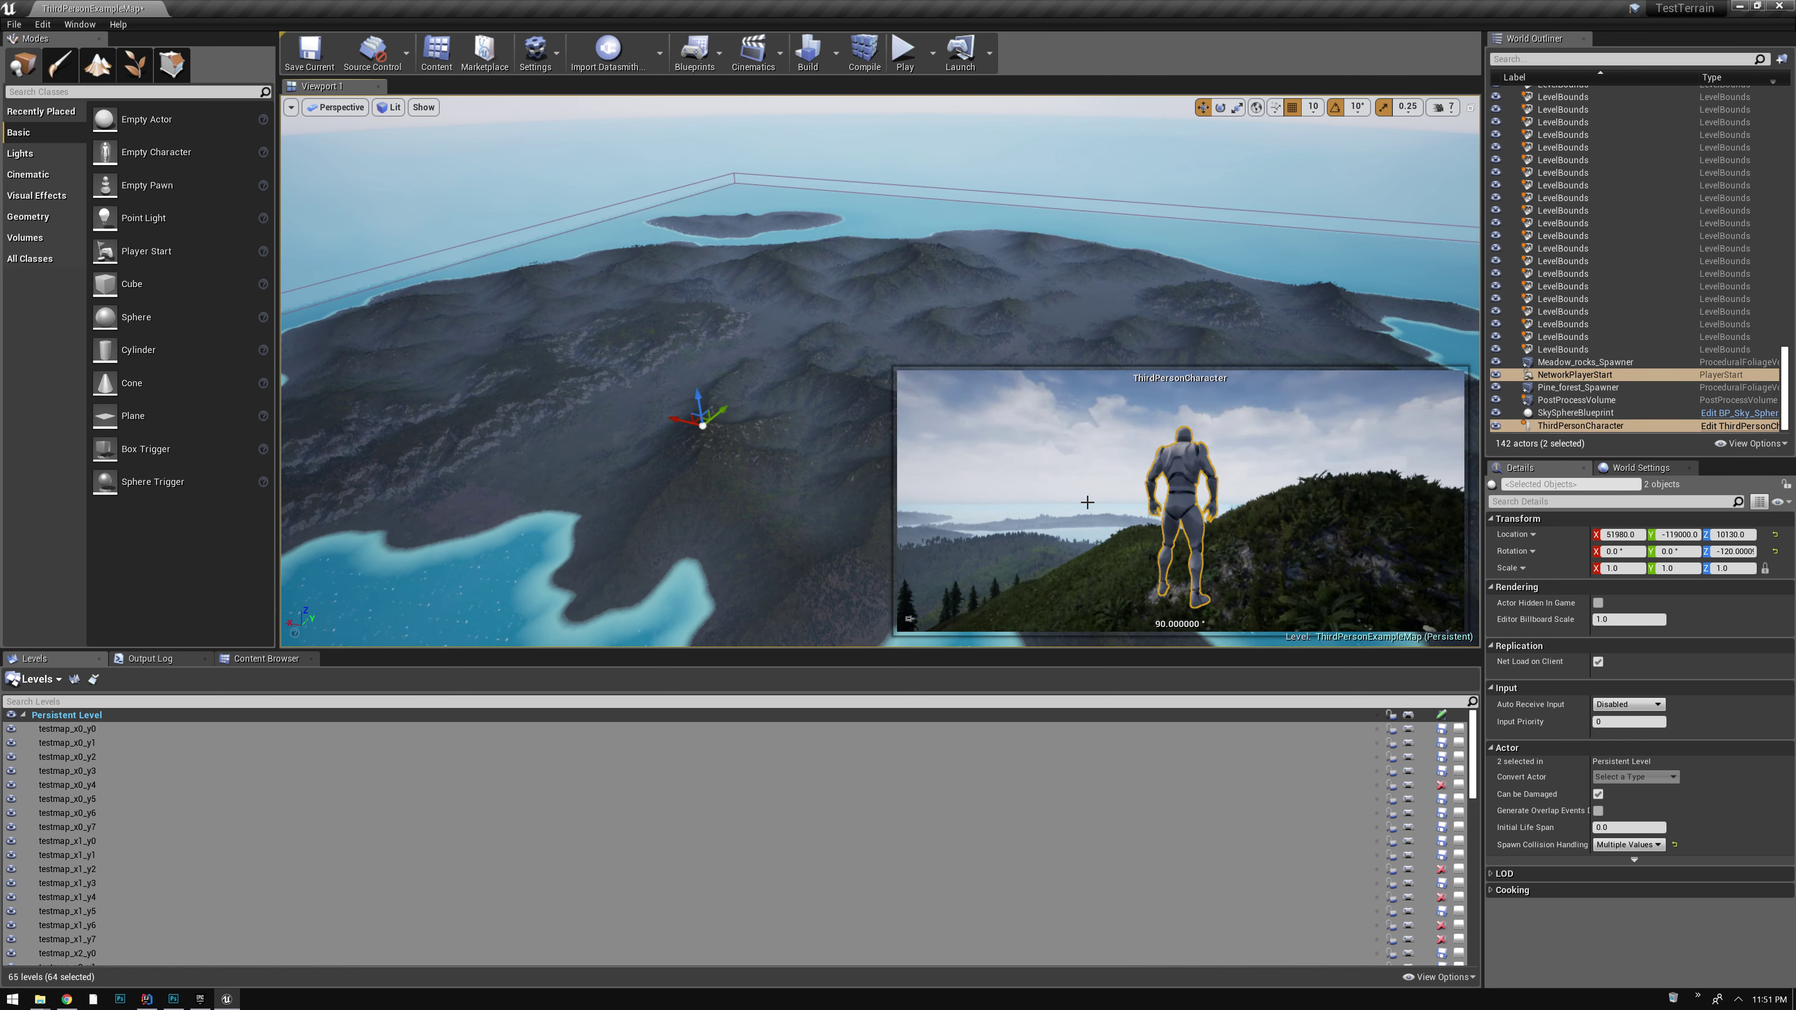
pyautogui.moveTo(725, 409); pyautogui.dragTo(696, 398)
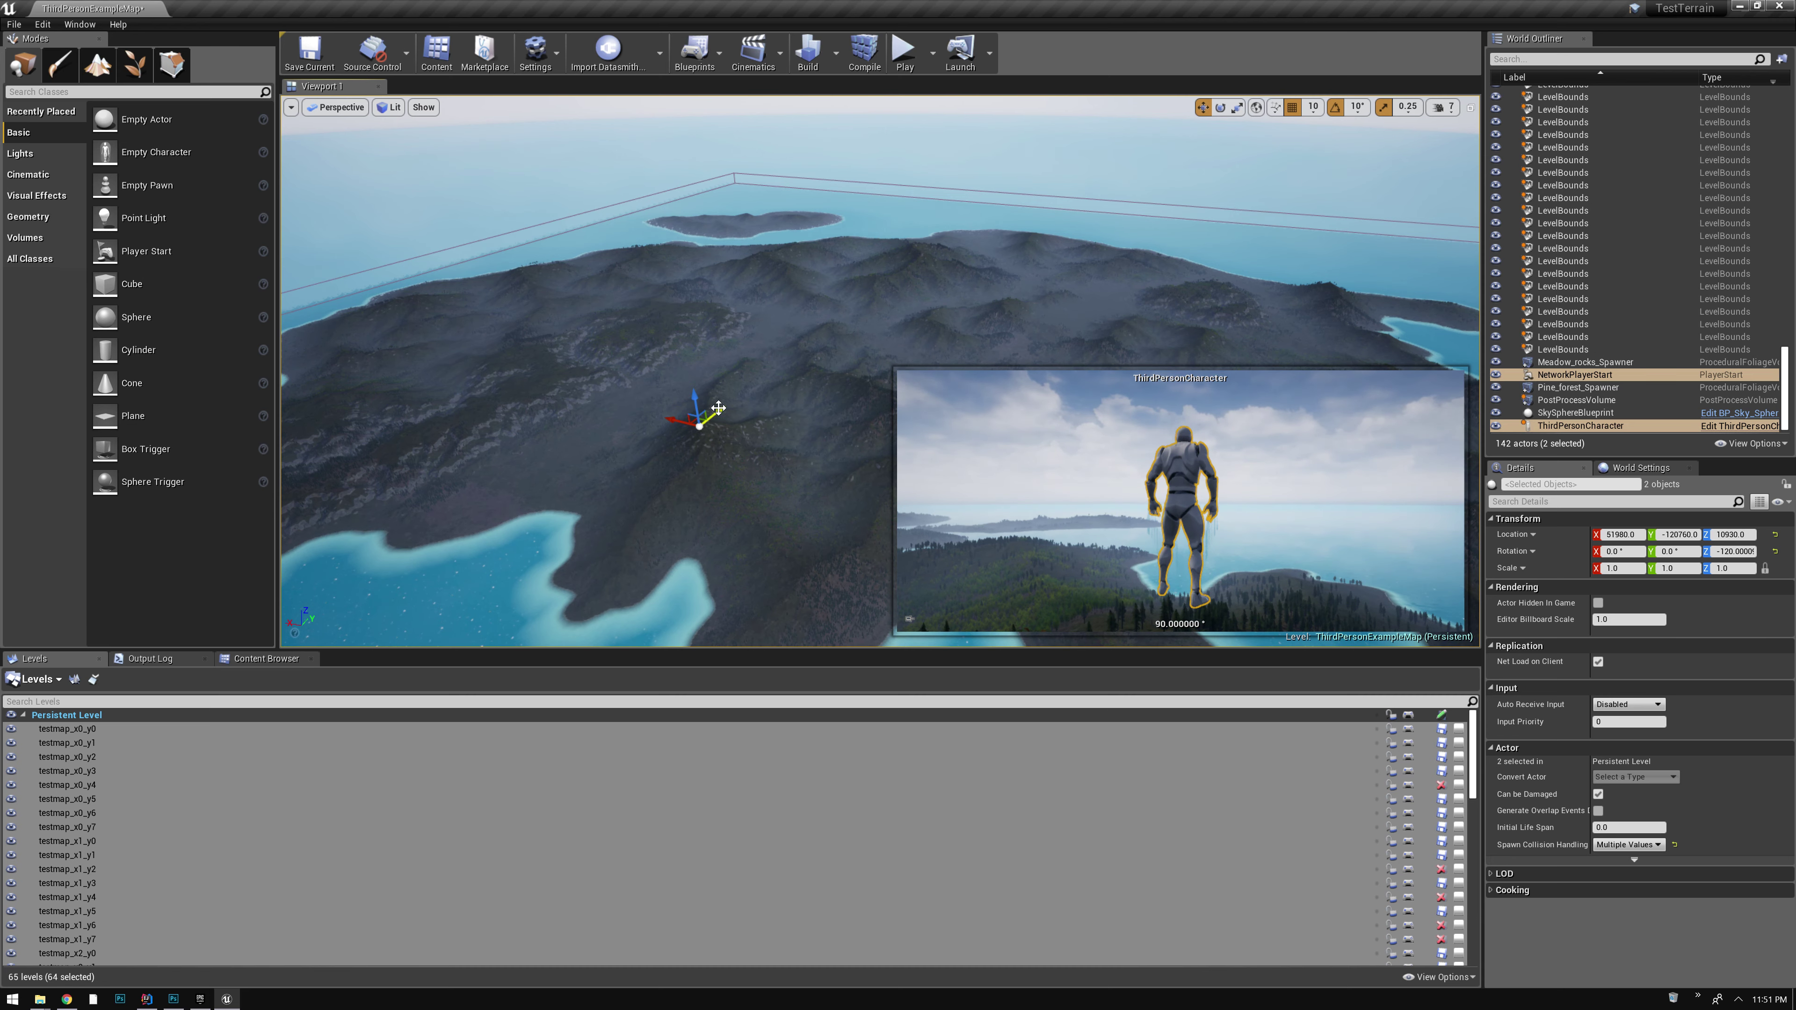
pyautogui.click(720, 410)
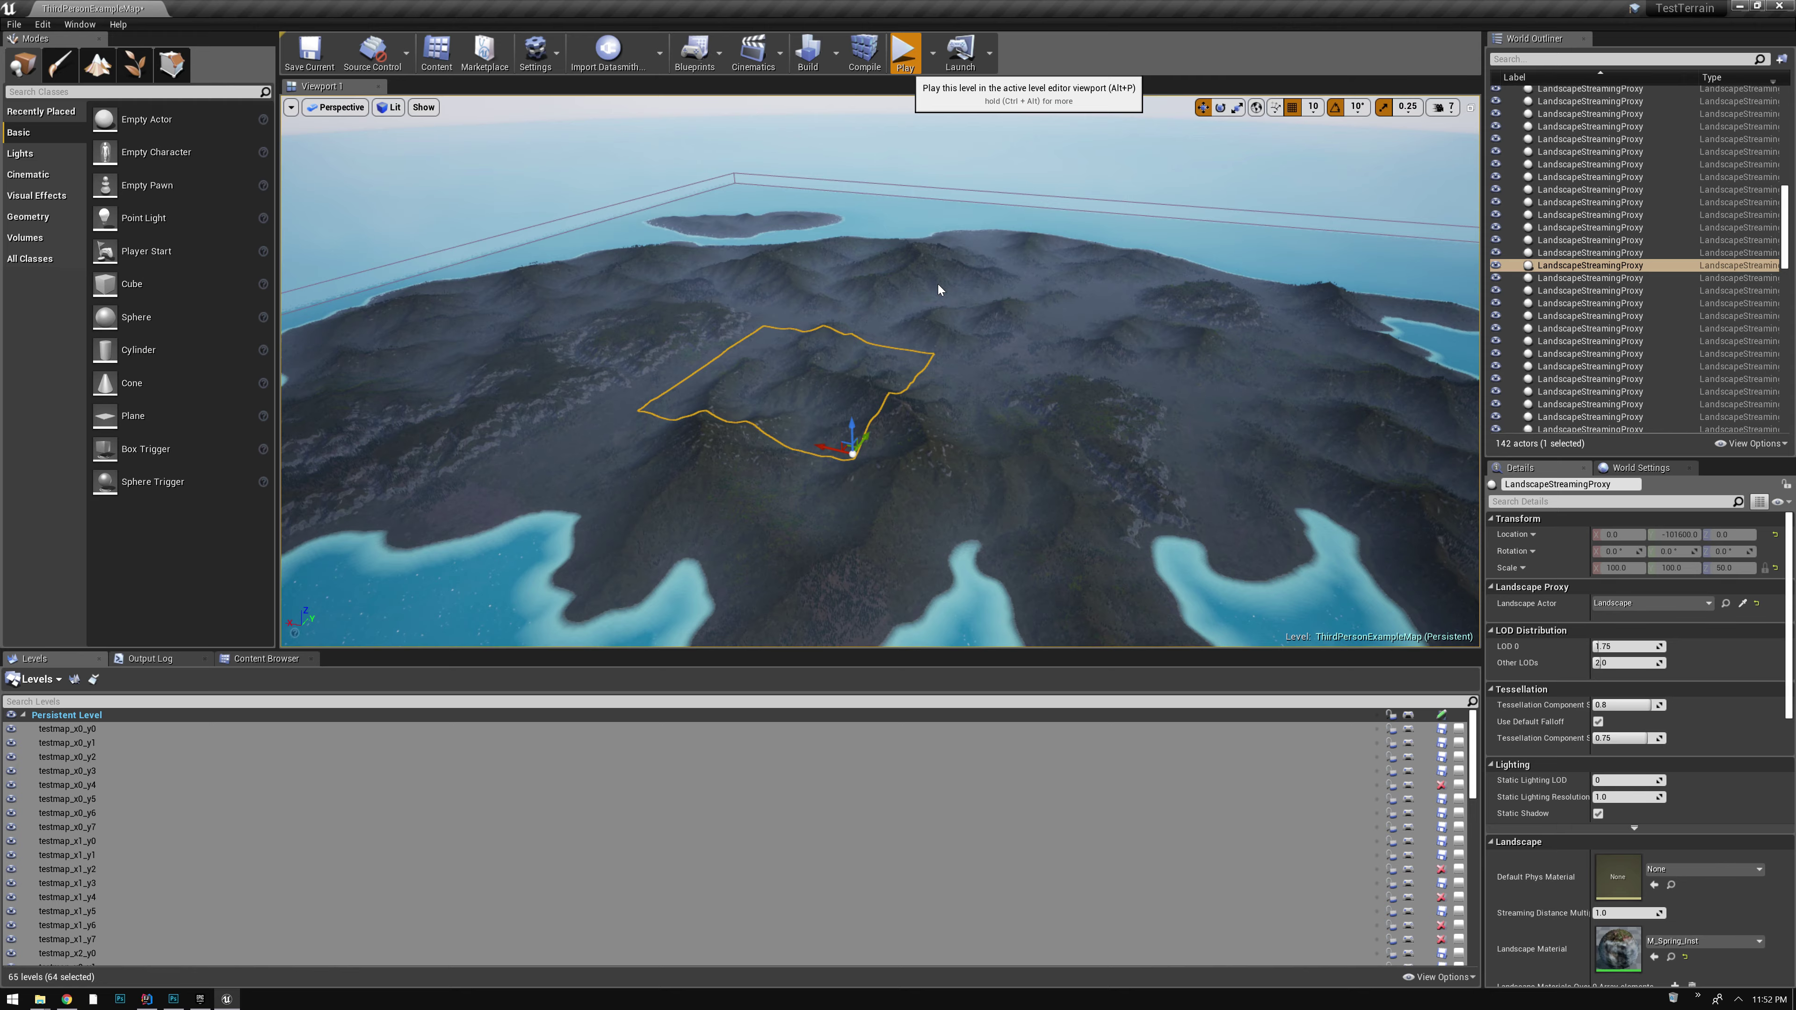
# Playtest from the new start spot, running the character up the grassy ridge and back
pyautogui.hotkey('alt', 'p')
pyautogui.press('w')
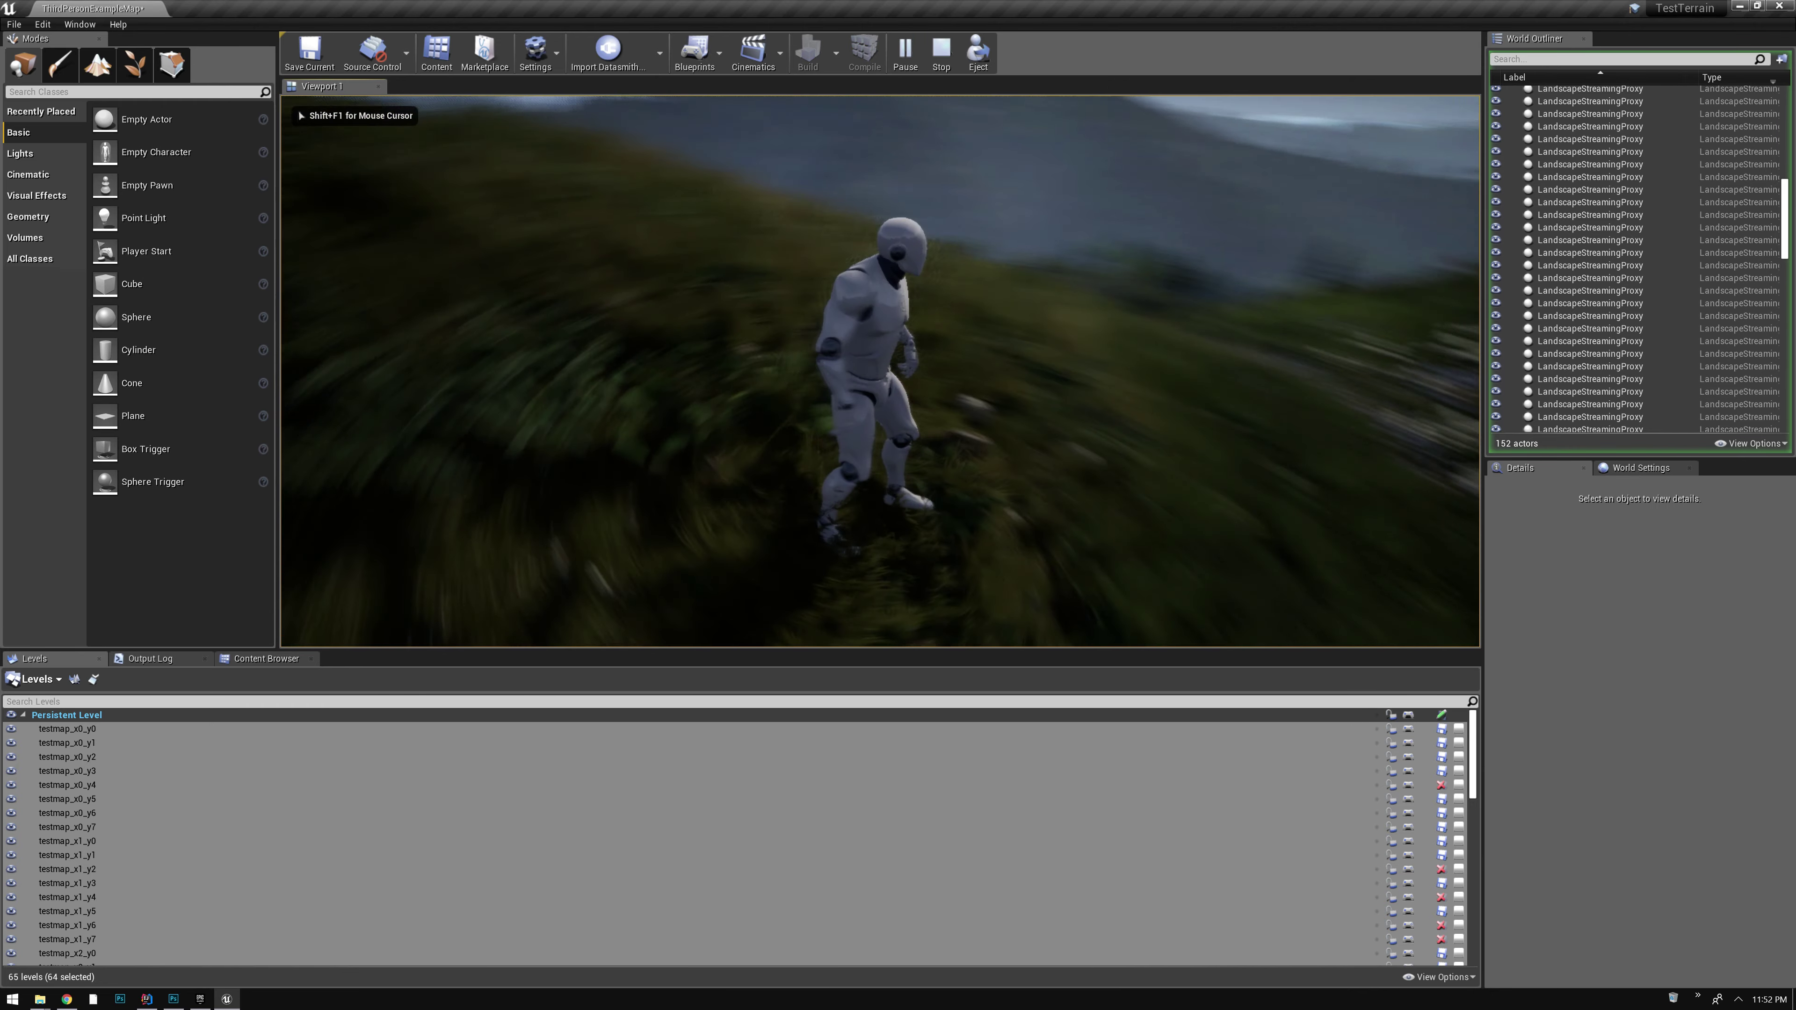
pyautogui.press('s')
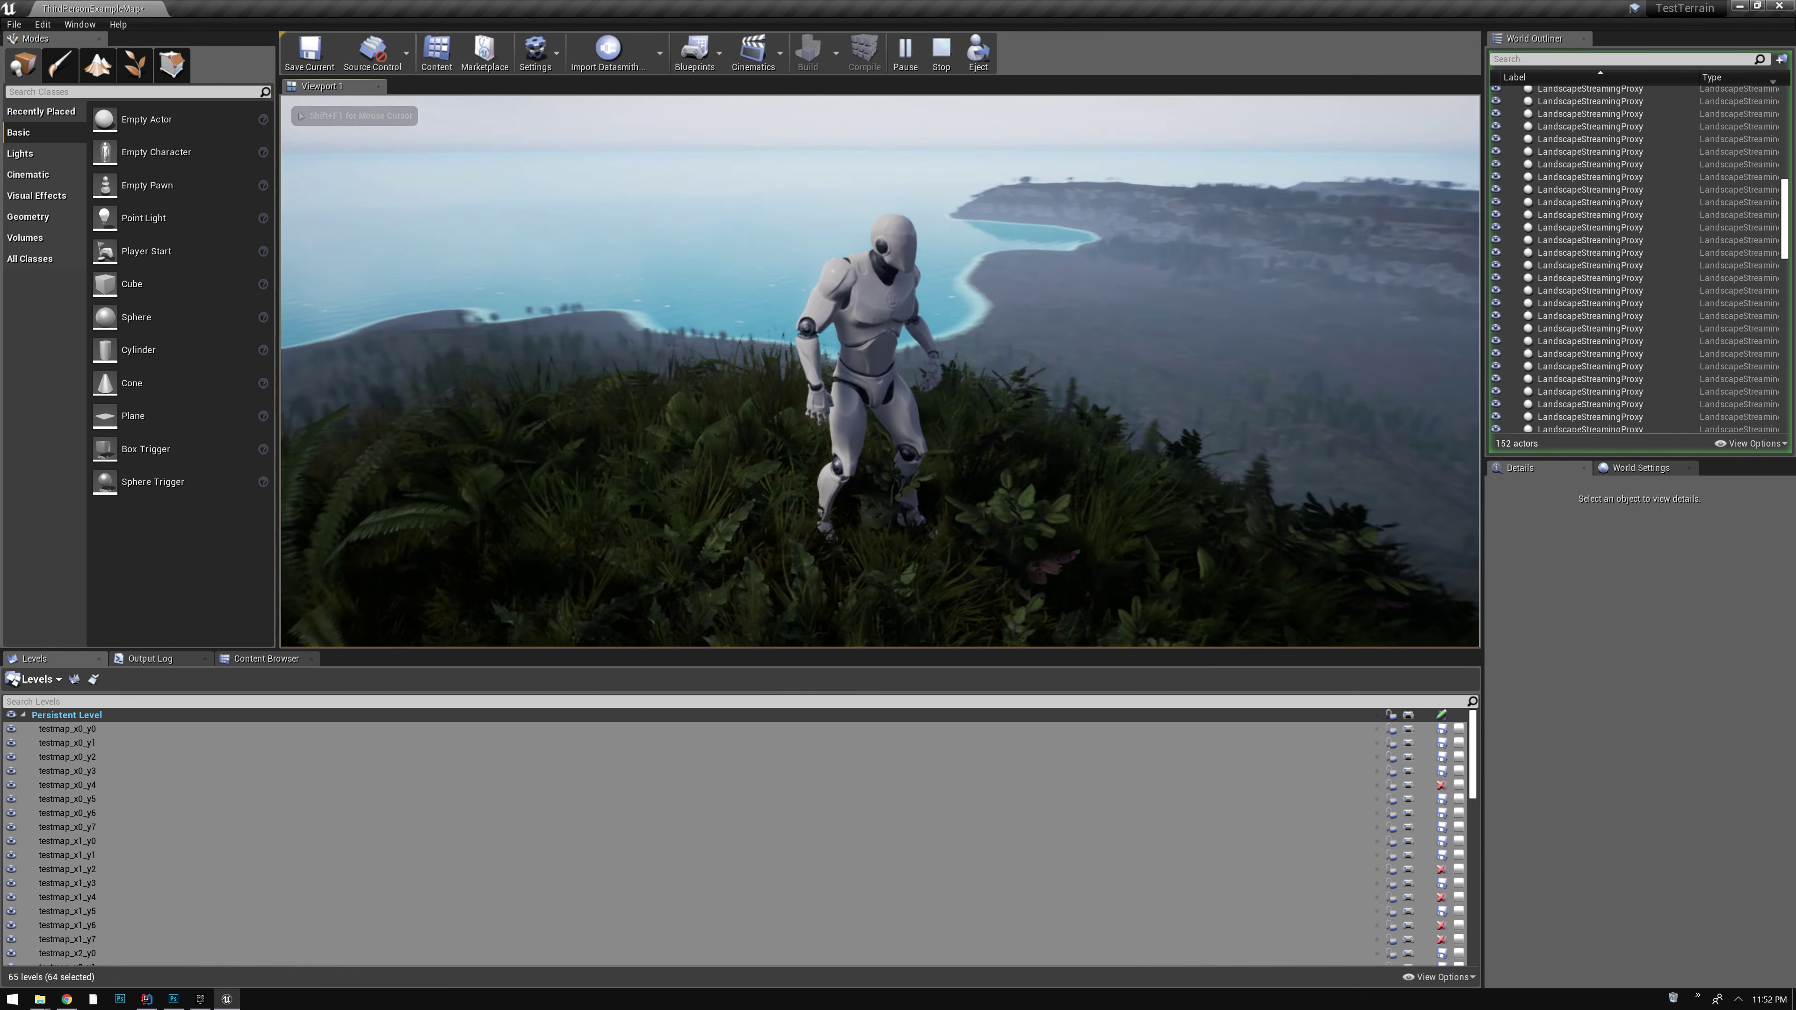
# Stop the game and reselect ThirdPersonCharacter and NetworkPlayerStart in the Outliner
pyautogui.press('Escape')
pyautogui.click(1581, 425)
pyautogui.keyDown('ctrl'); pyautogui.click(1575, 374); pyautogui.keyUp('ctrl')
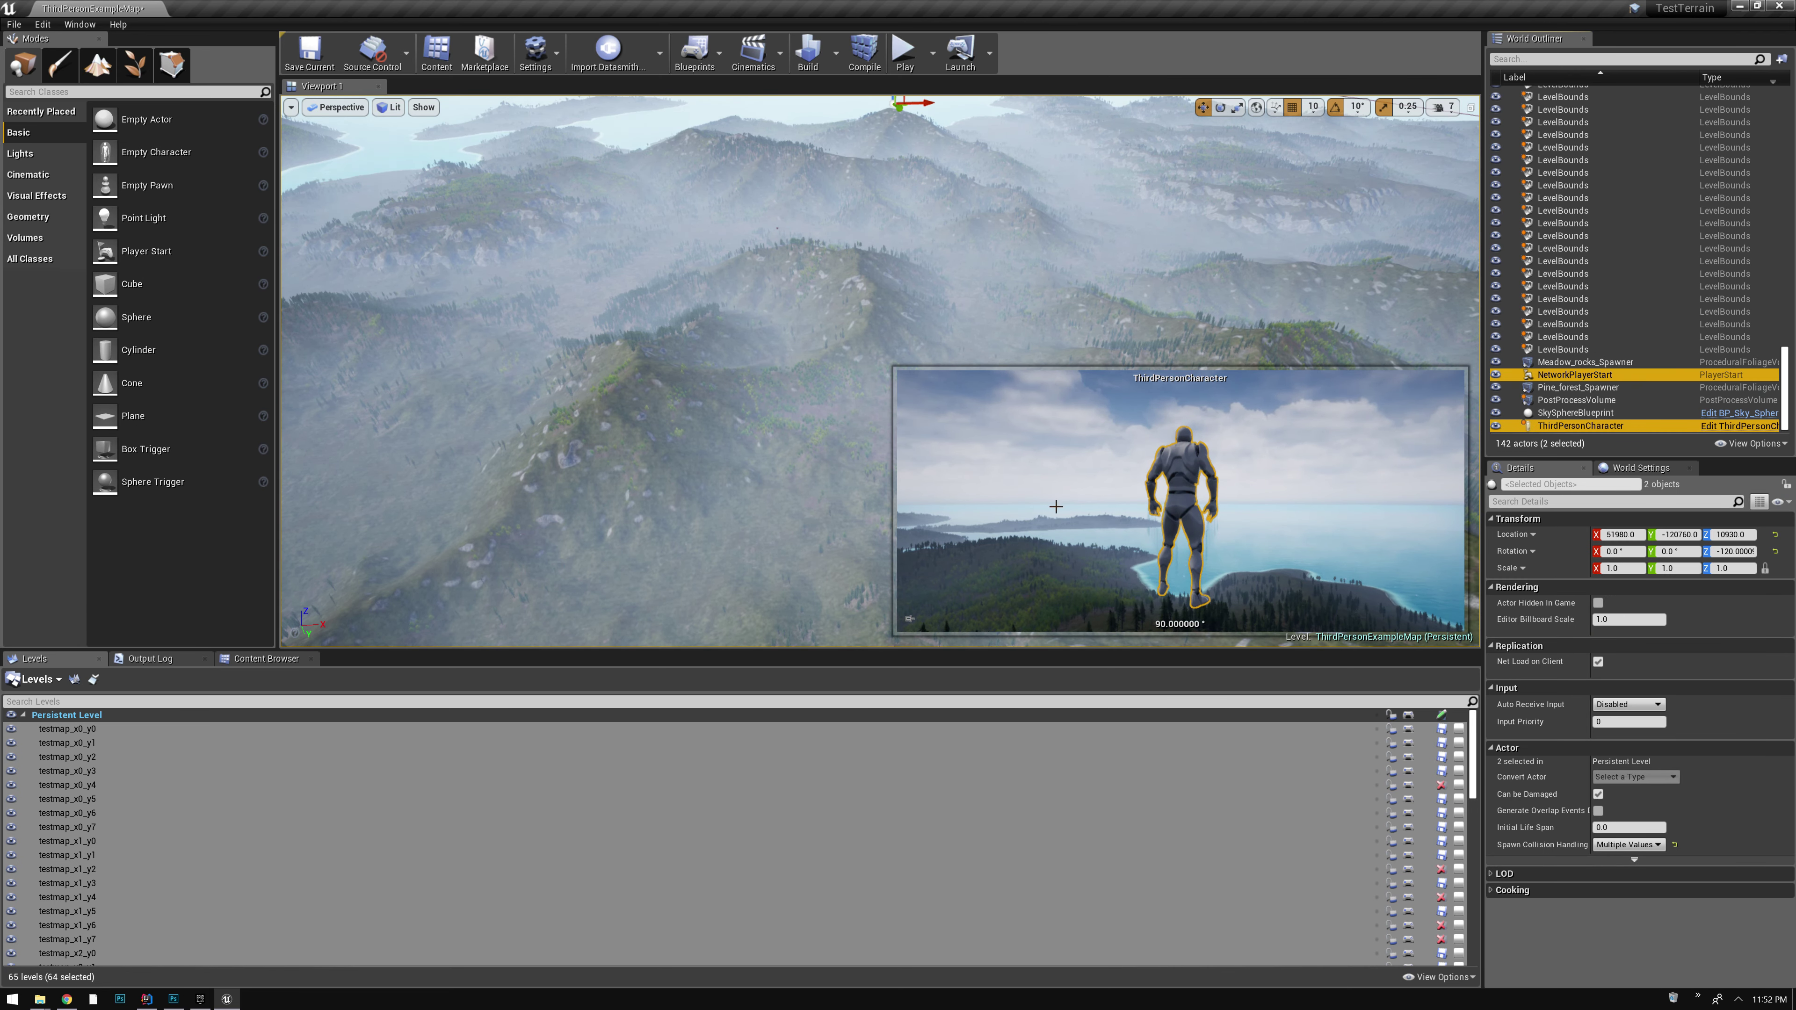
# Move both actors into the flowery meadow and run the character through it in full-screen play
pyautogui.moveTo(898, 108); pyautogui.dragTo(942, 262)
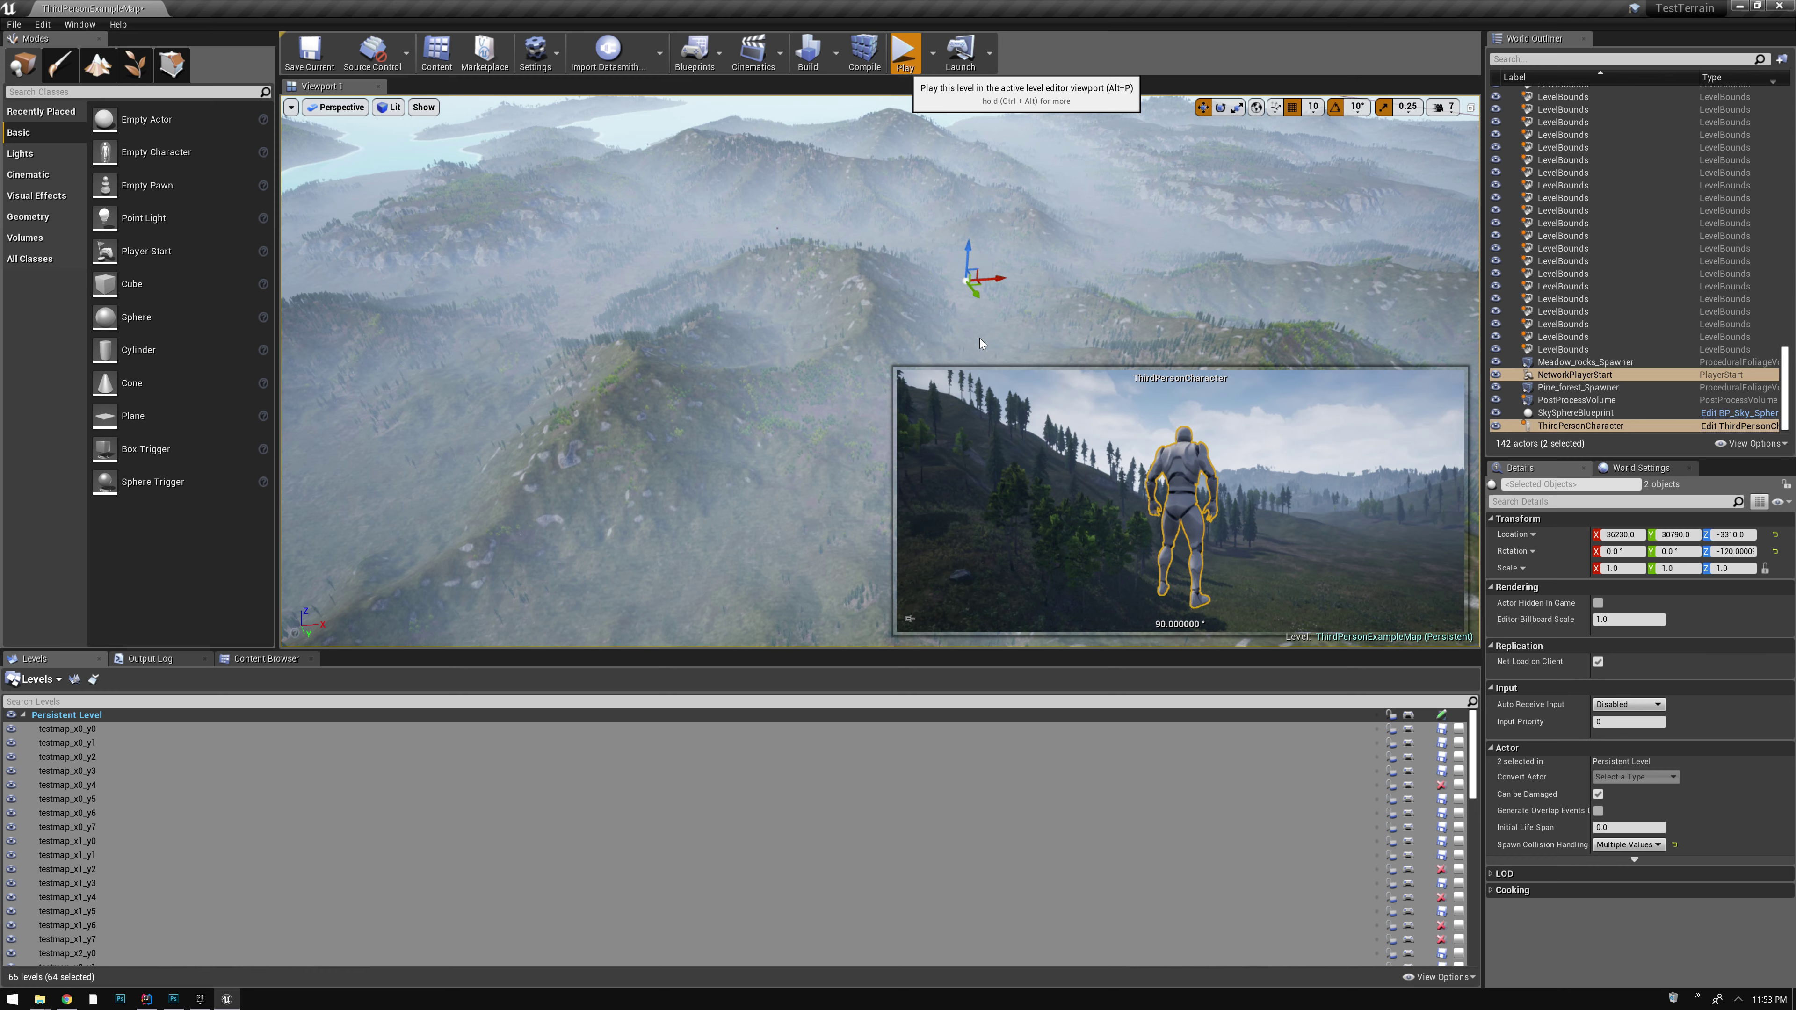
pyautogui.hotkey('alt', 'p')
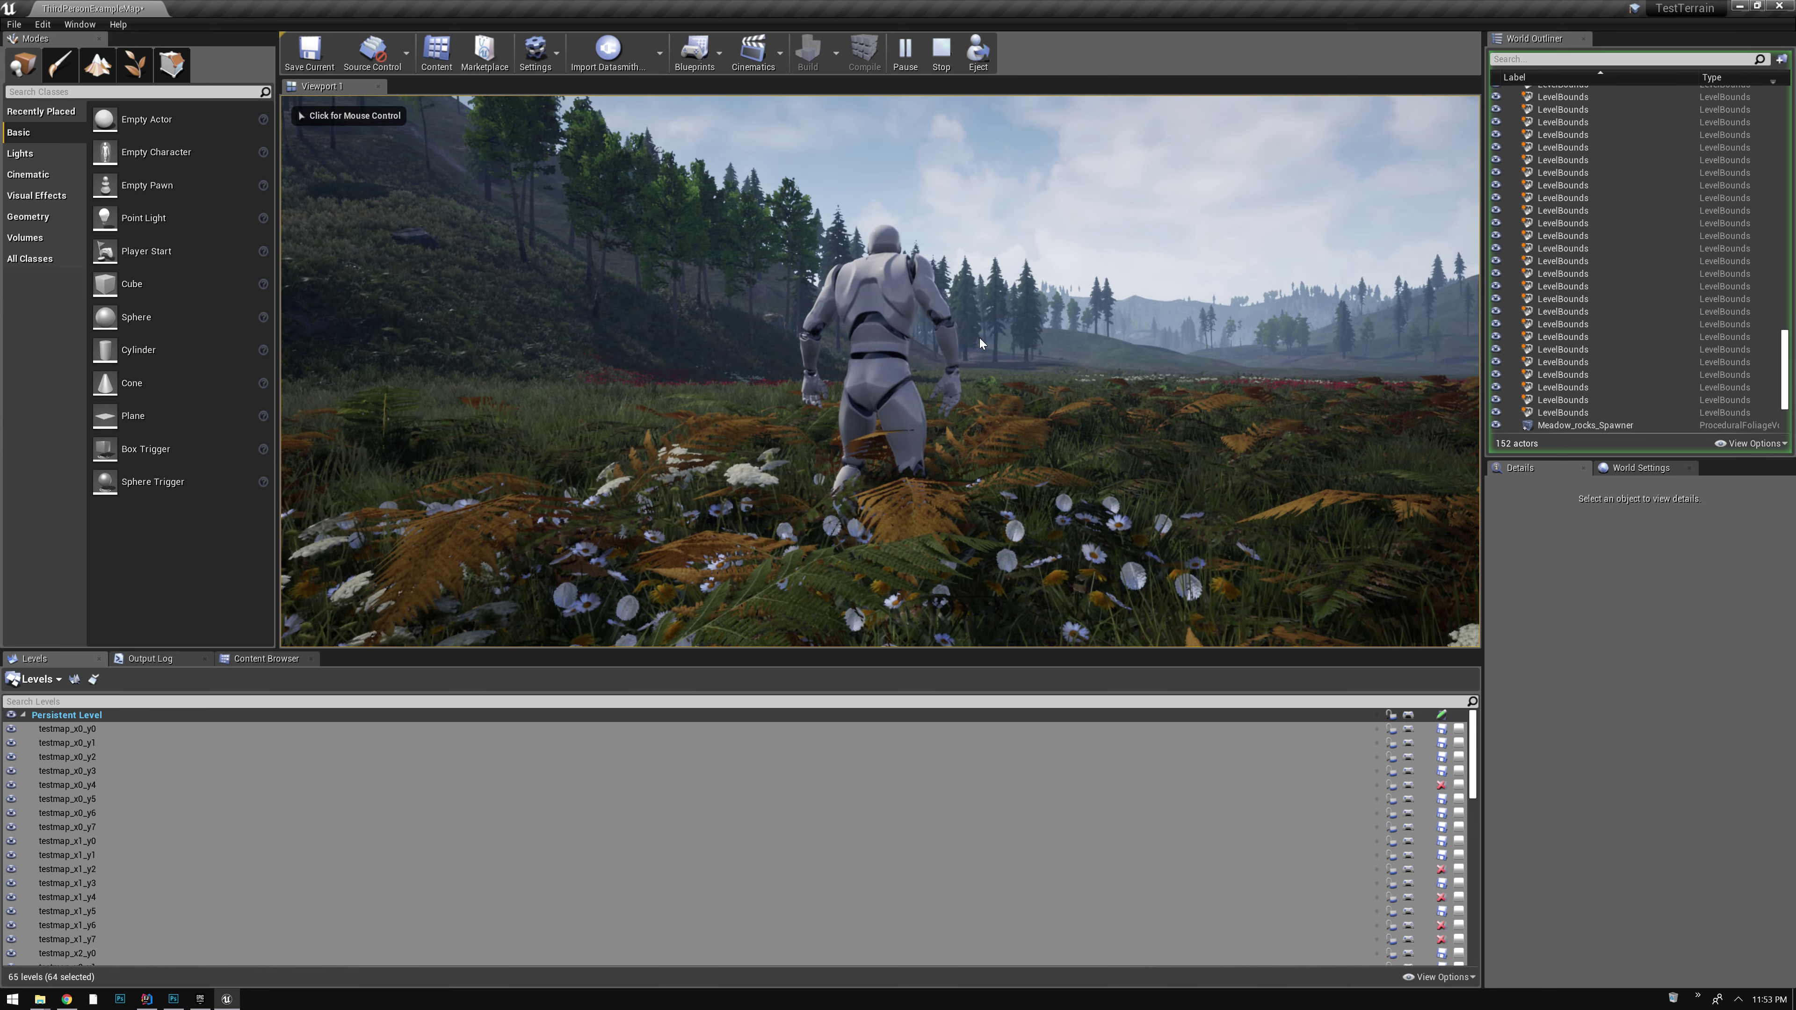
pyautogui.click(979, 338)
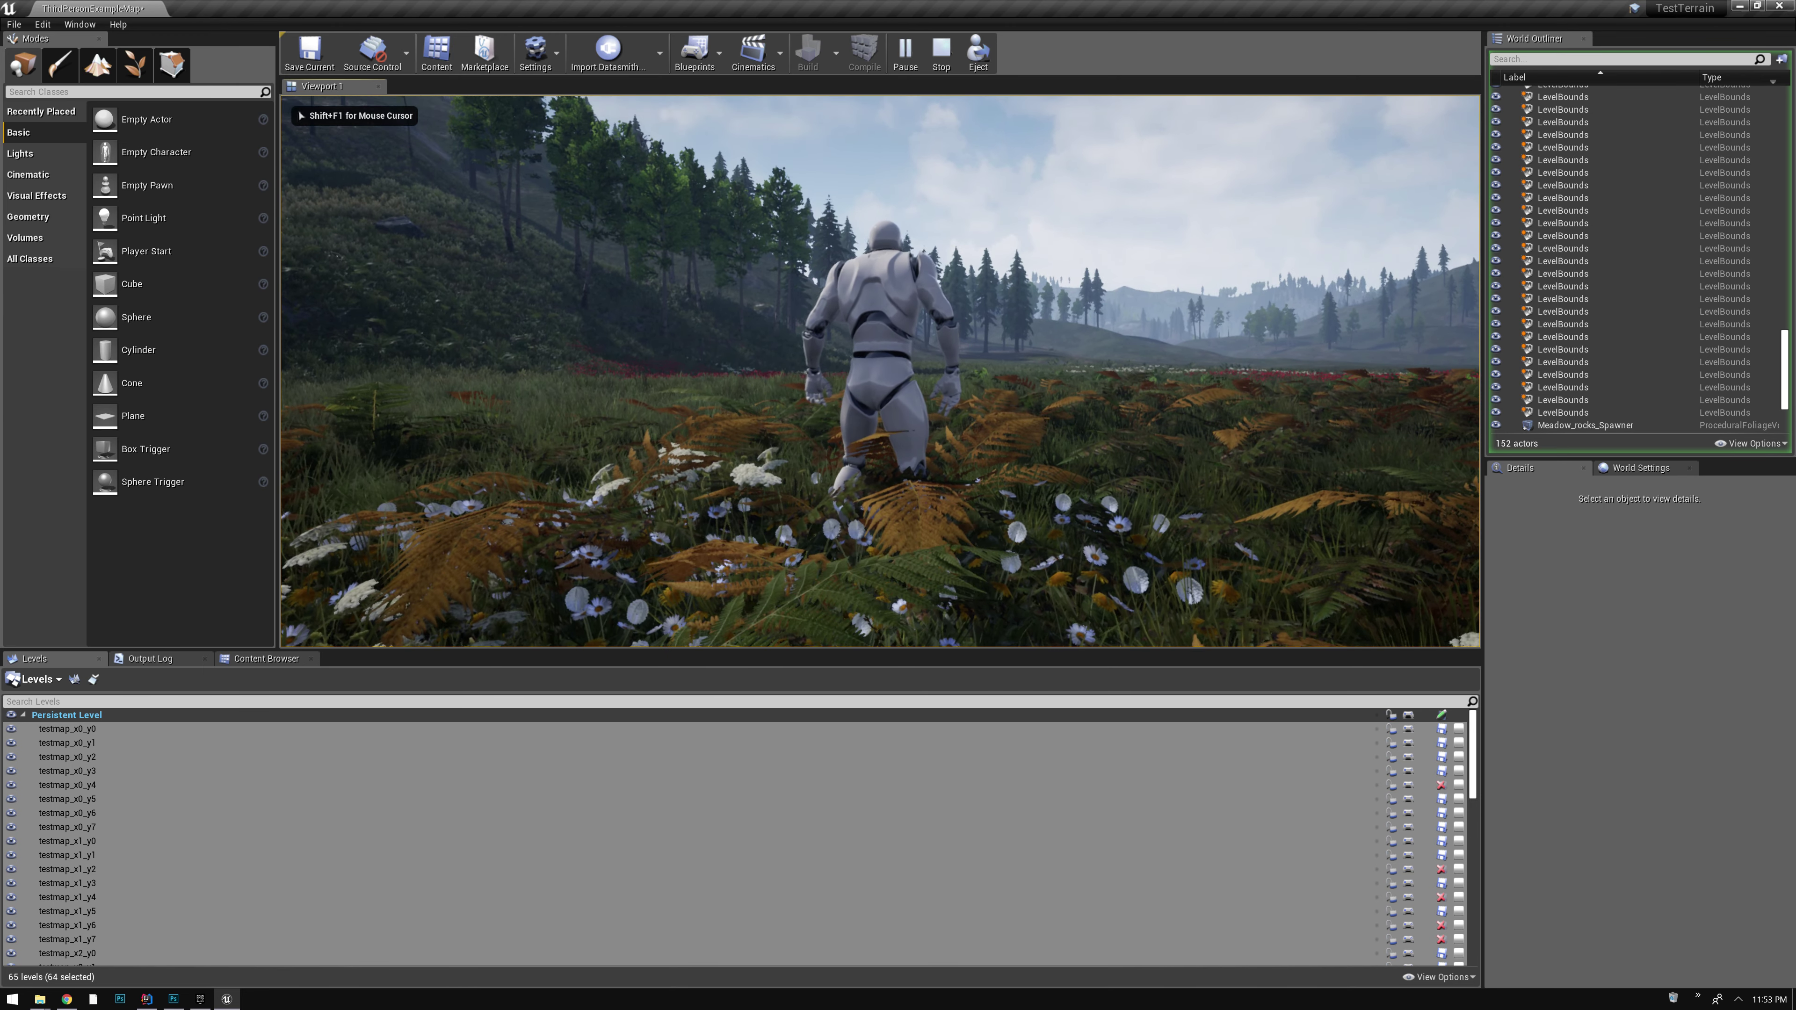
pyautogui.press('F11')
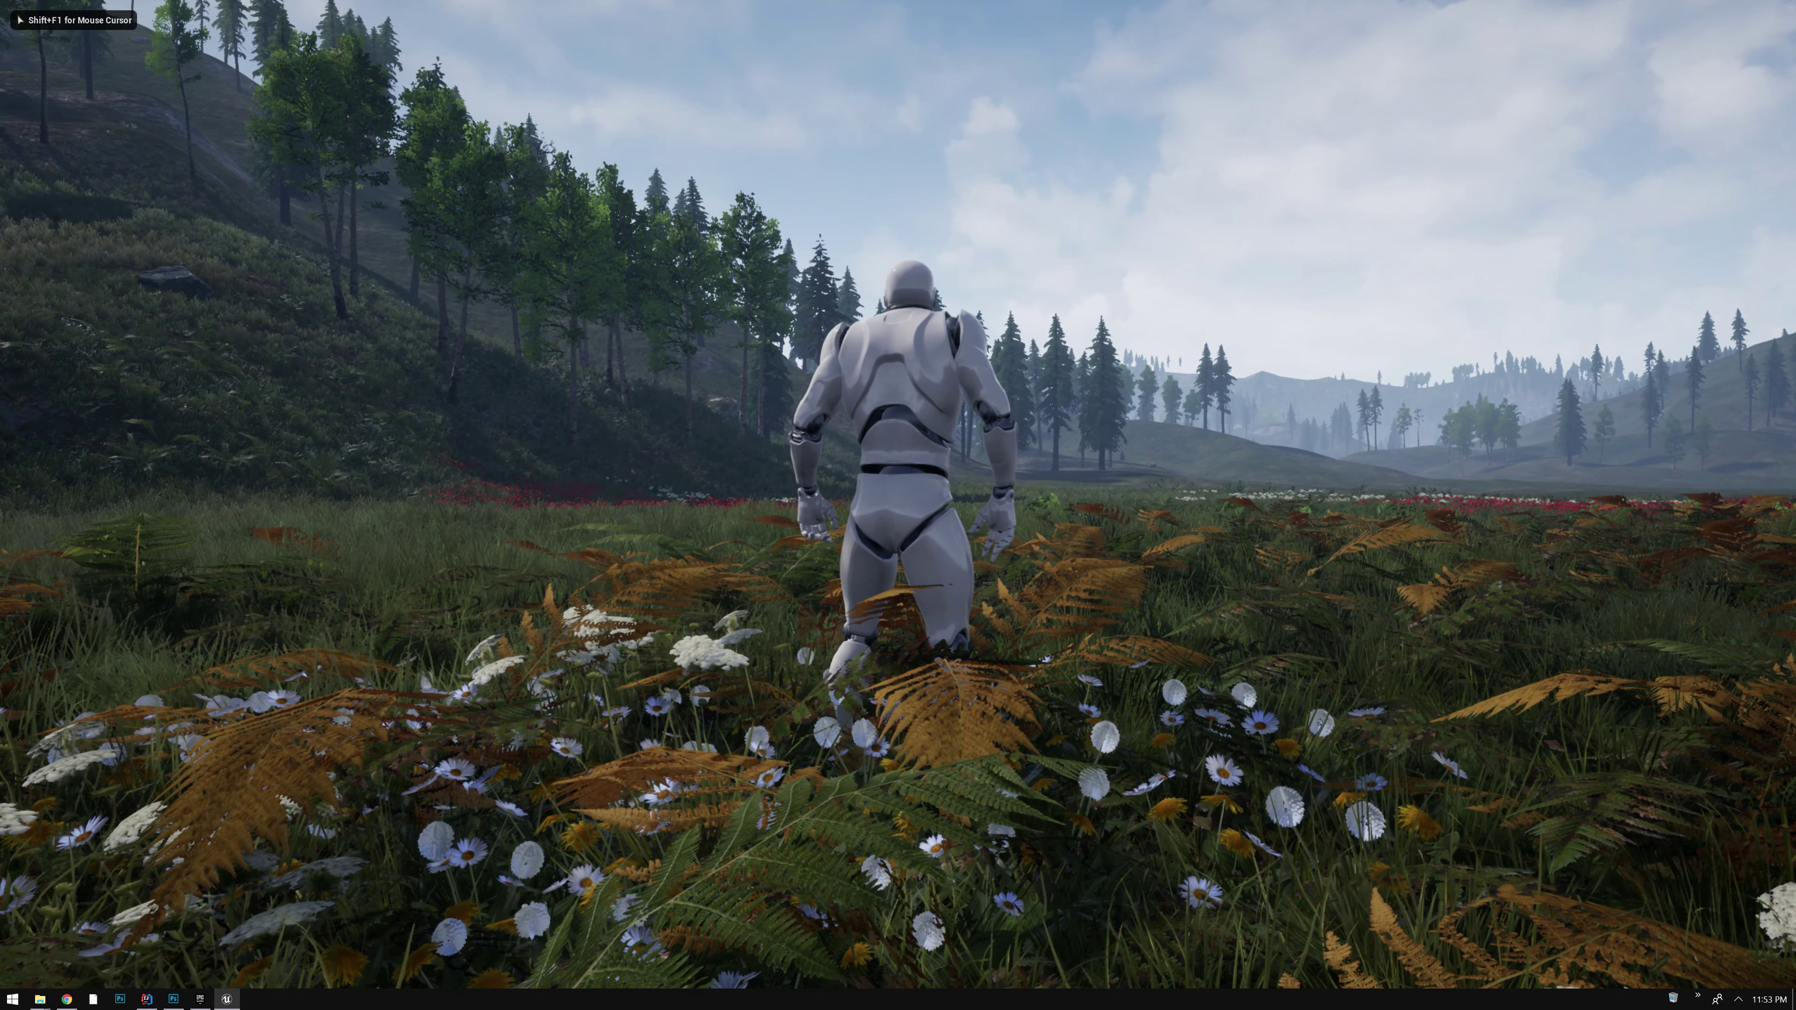
pyautogui.press('w')
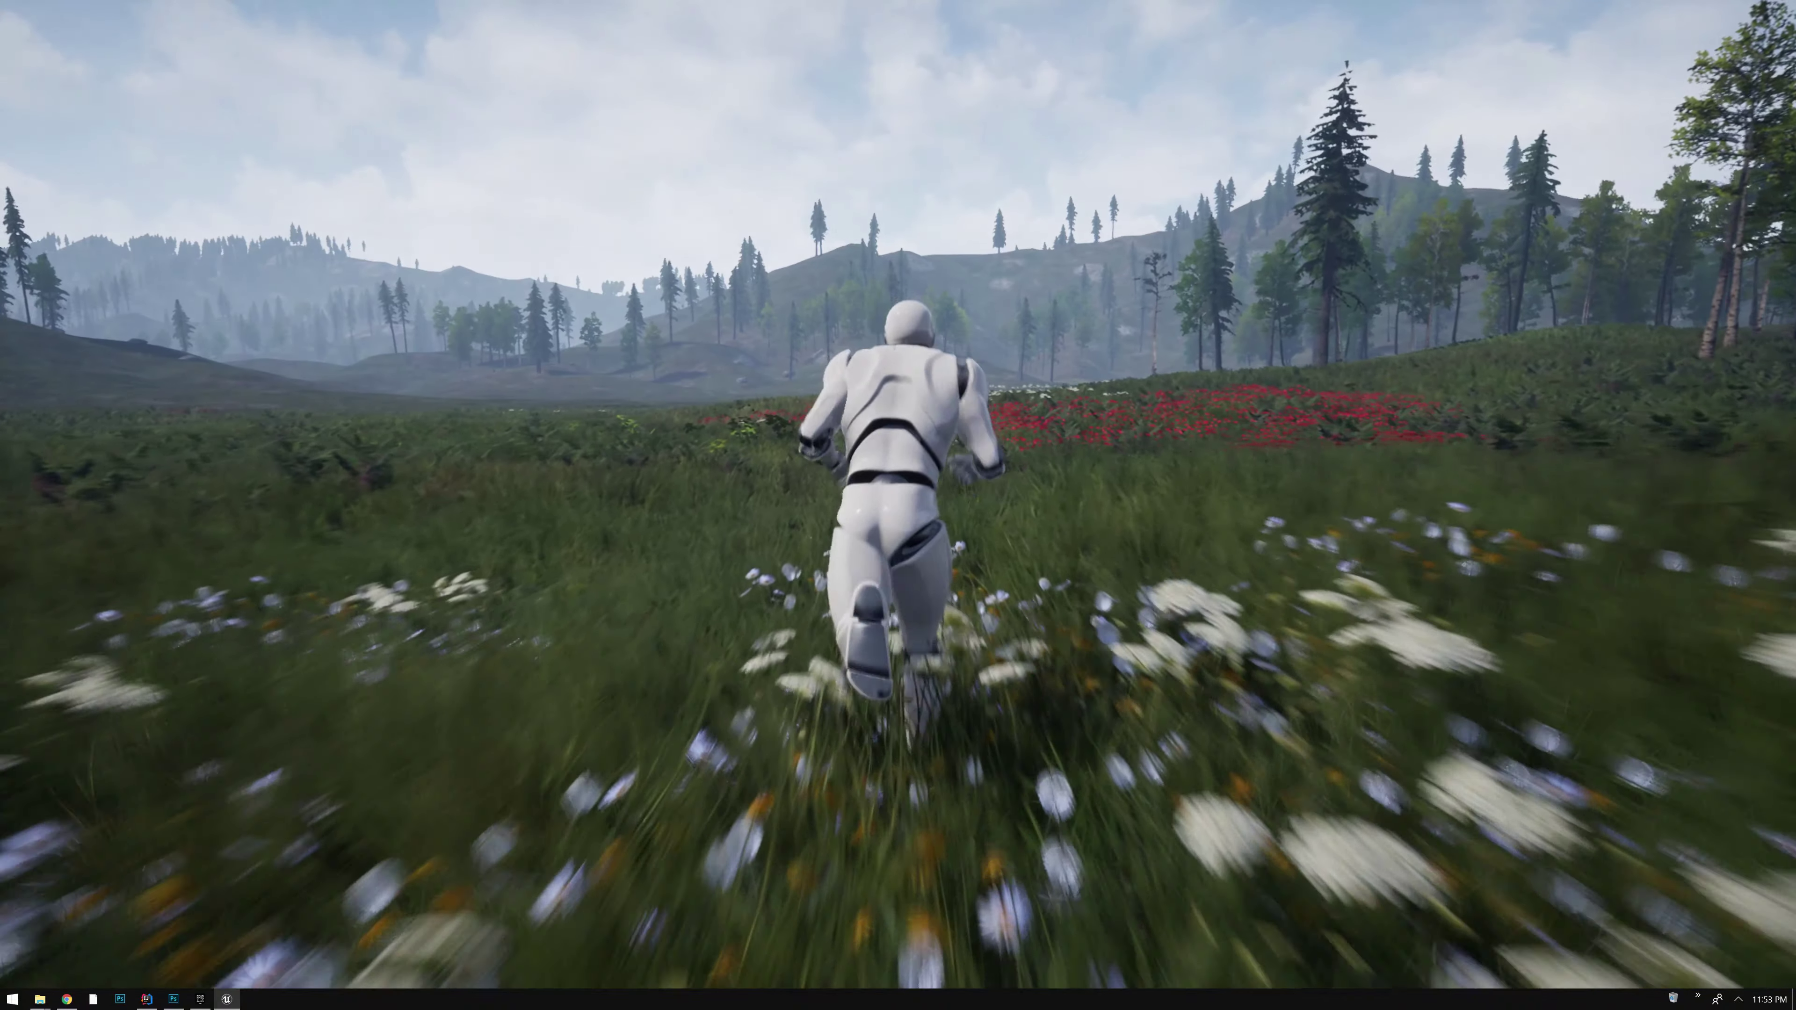
# Exit full screen and stop the play session
pyautogui.hotkey('shift', 'F1')
pyautogui.press('F11')
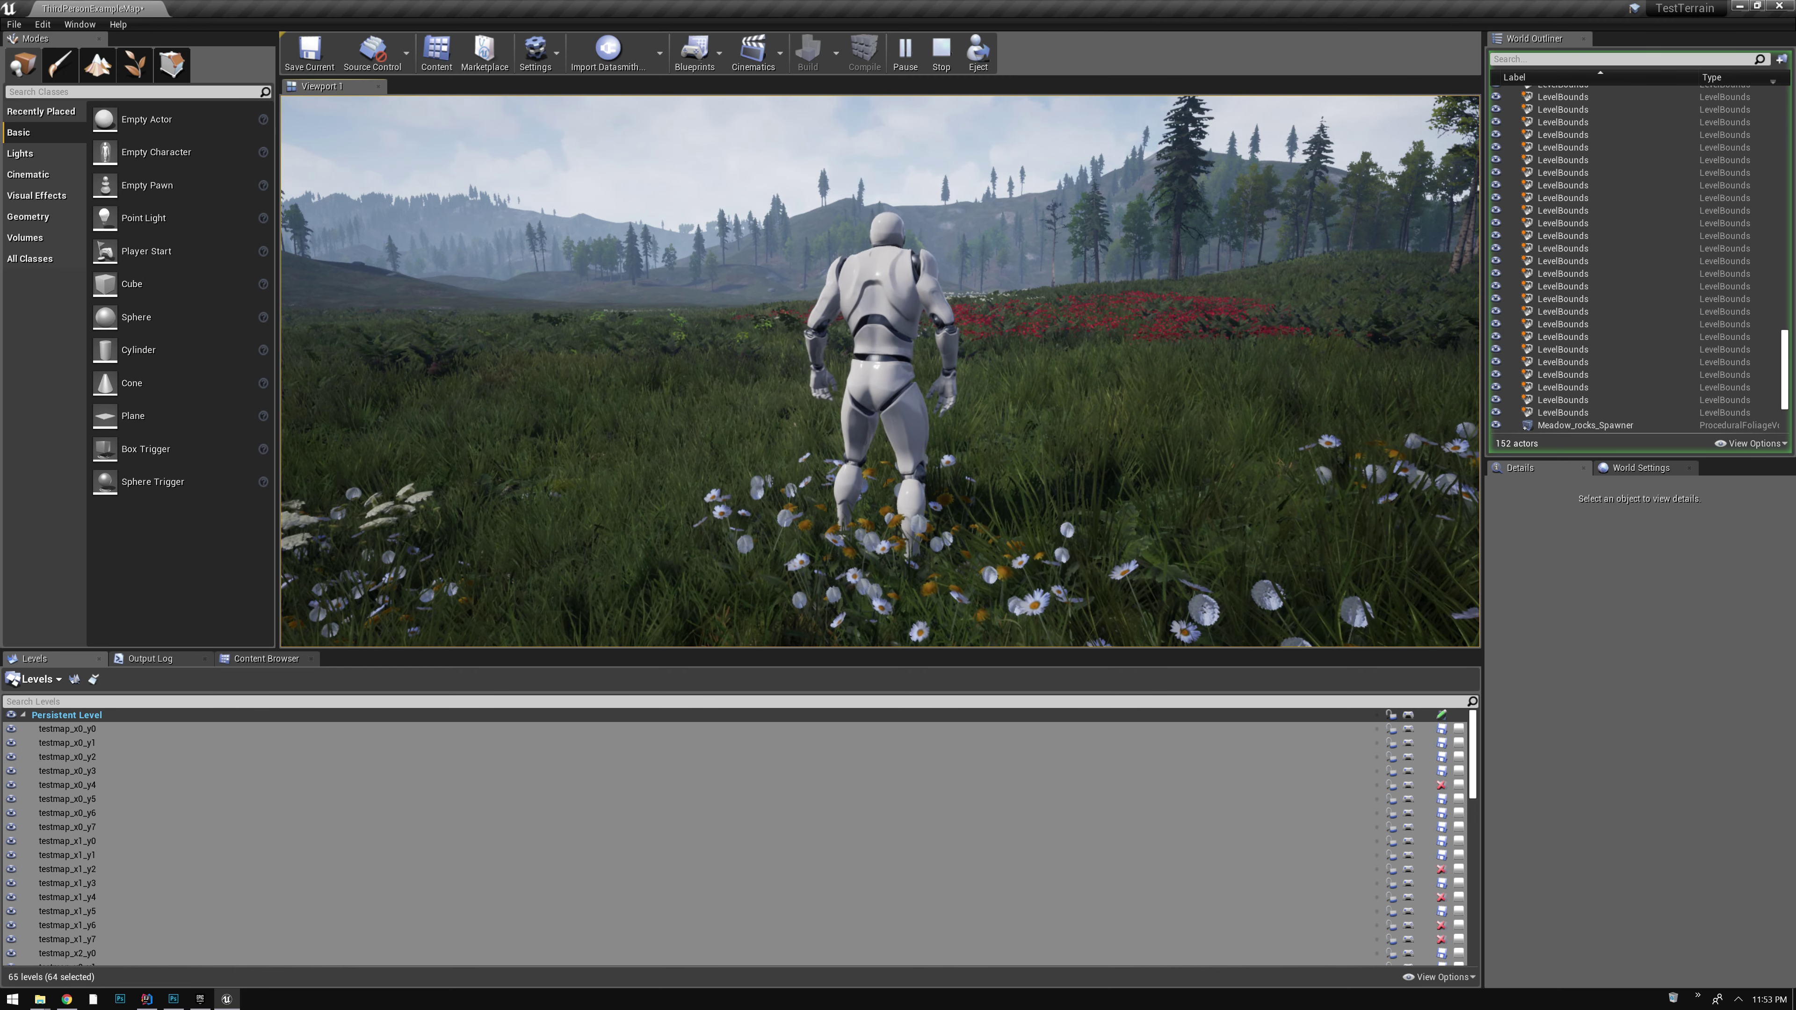
pyautogui.press('Escape')
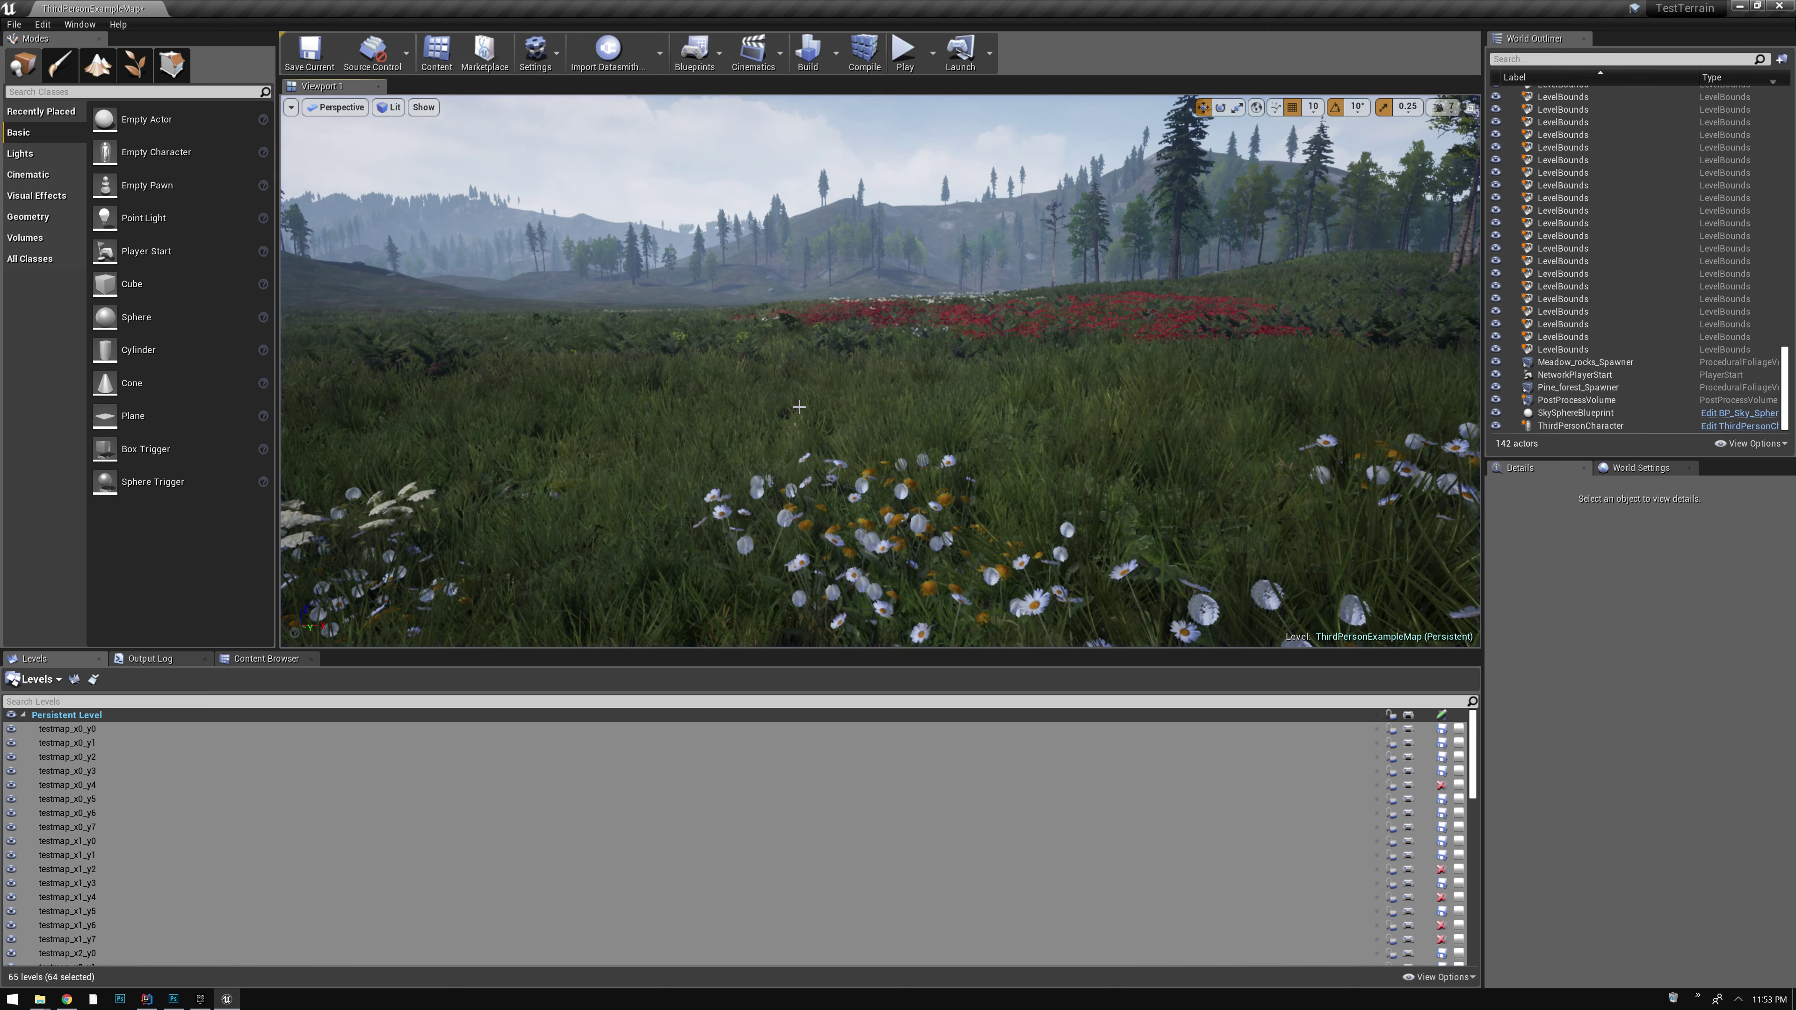